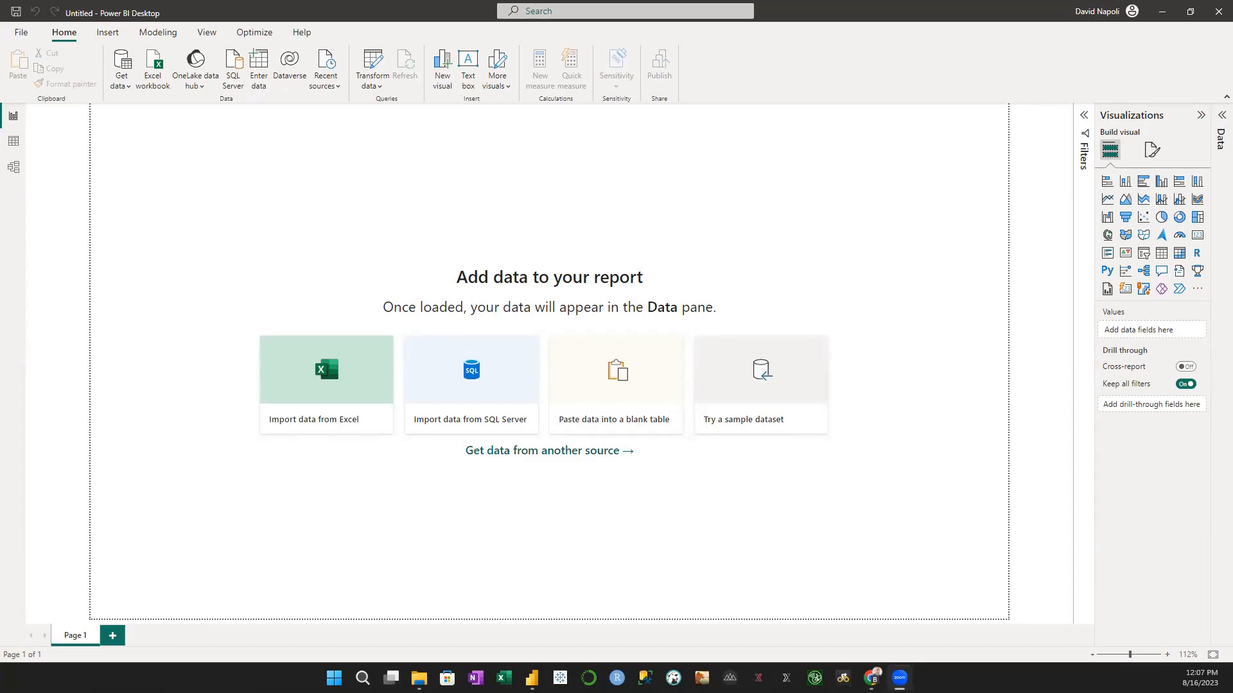
# Switch to the LeTourDataSet GitHub page in Chrome and copy the TDF_Riders_History.csv URL from the pandas example in the README.
pyautogui.moveTo(871, 678)
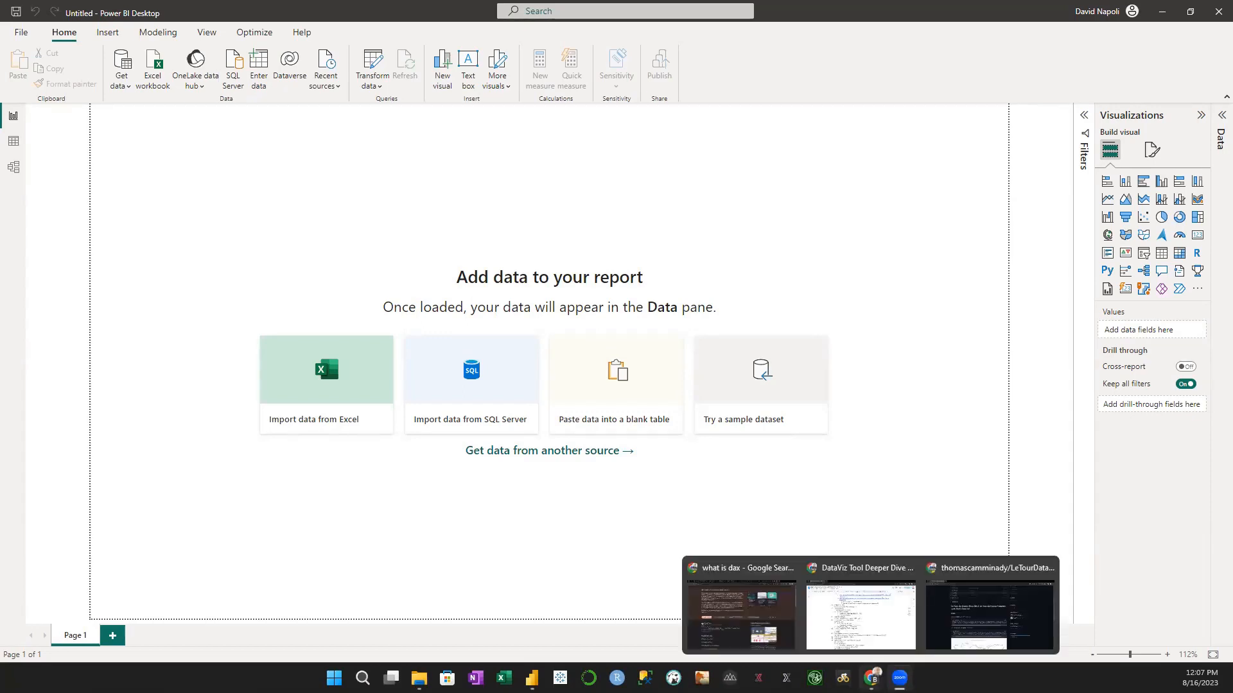
pyautogui.click(968, 571)
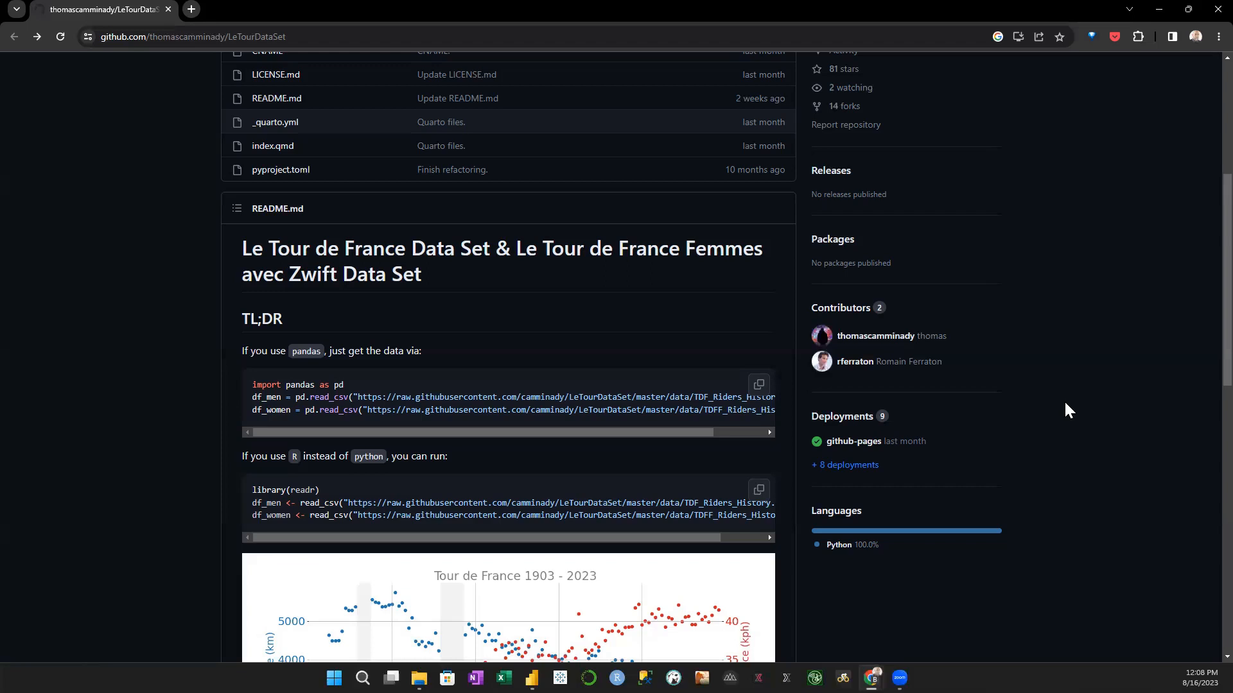
pyautogui.click(301, 37)
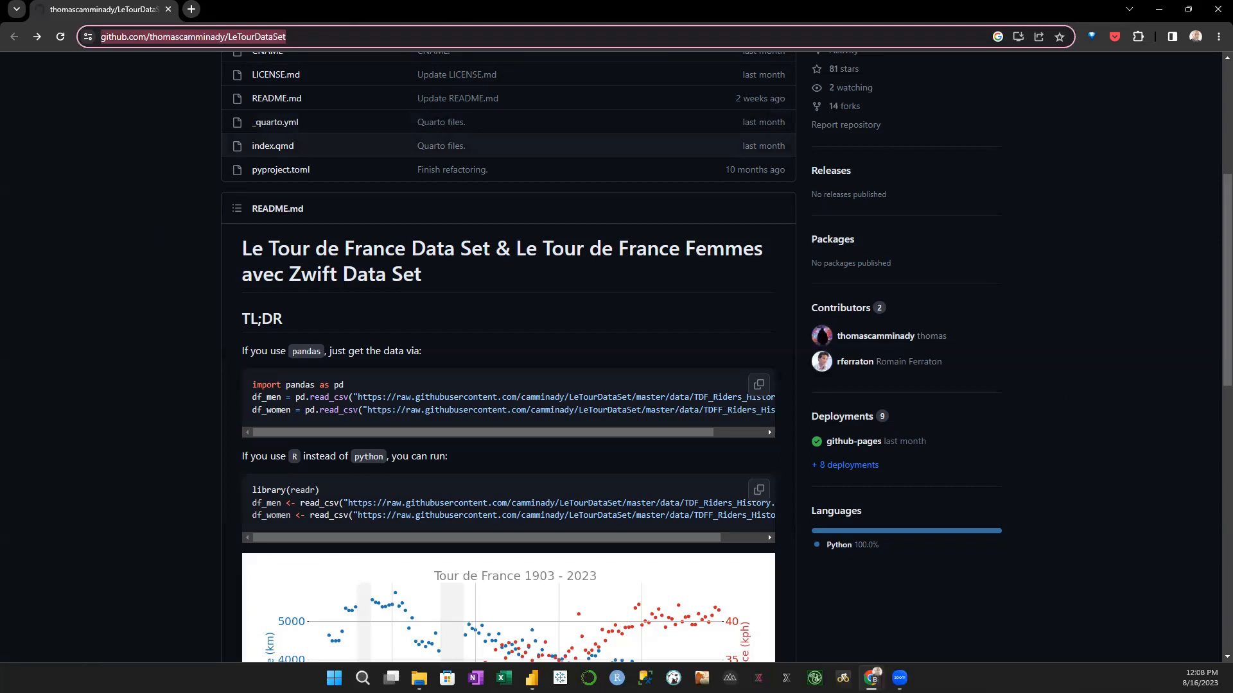
pyautogui.hotkey('alt', 'Tab')
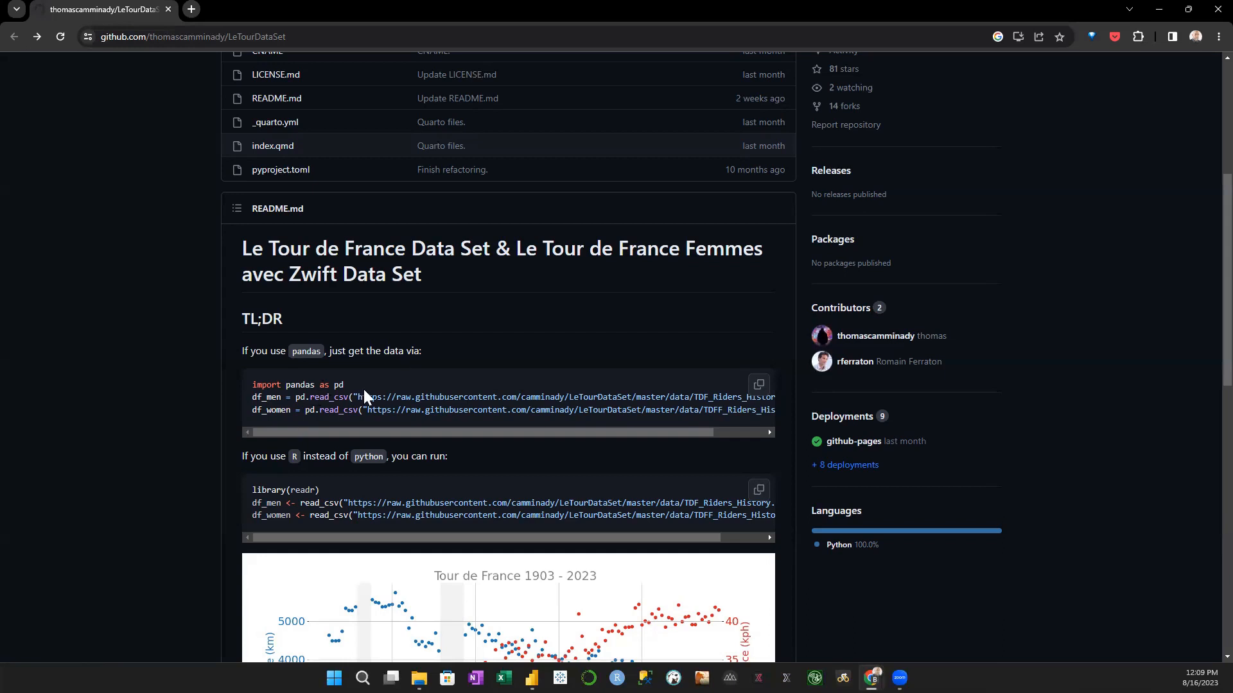
pyautogui.moveTo(358, 397); pyautogui.dragTo(740, 397)
pyautogui.hotkey('ctrl', 'c')
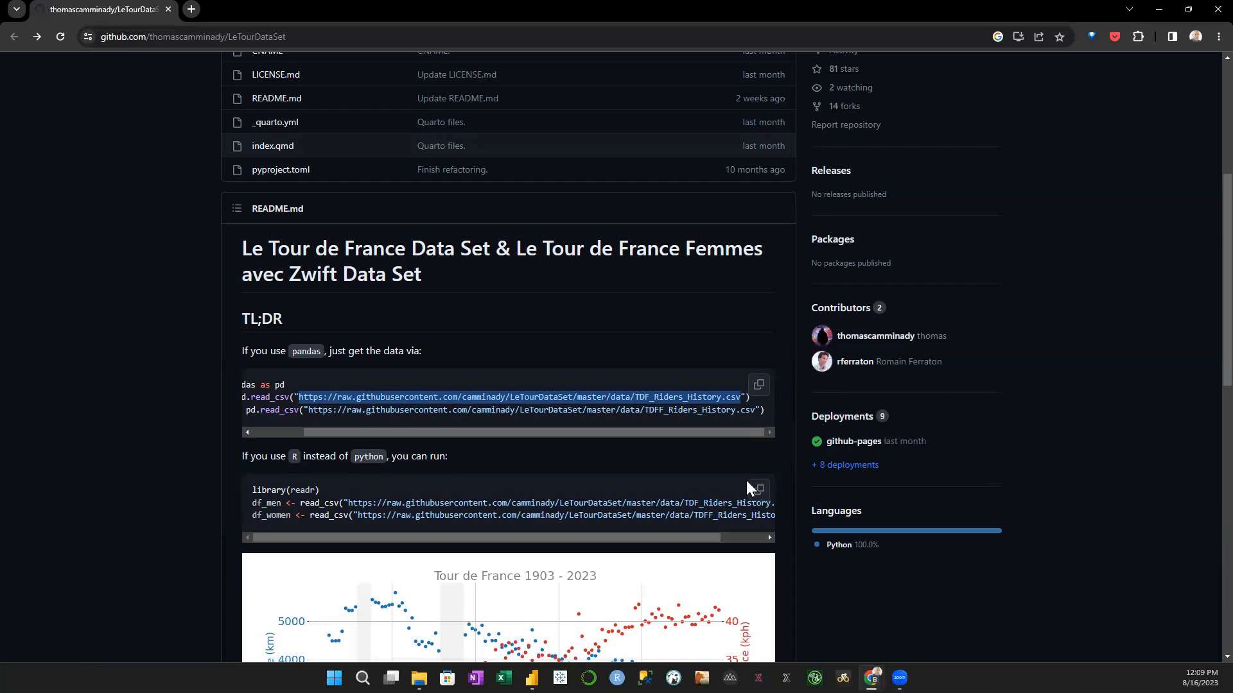
# Switch to the untitled Power BI report, connect to the copied CSV URL as a web source, and open the data for transformation in a maximized editor.
pyautogui.moveTo(531, 678)
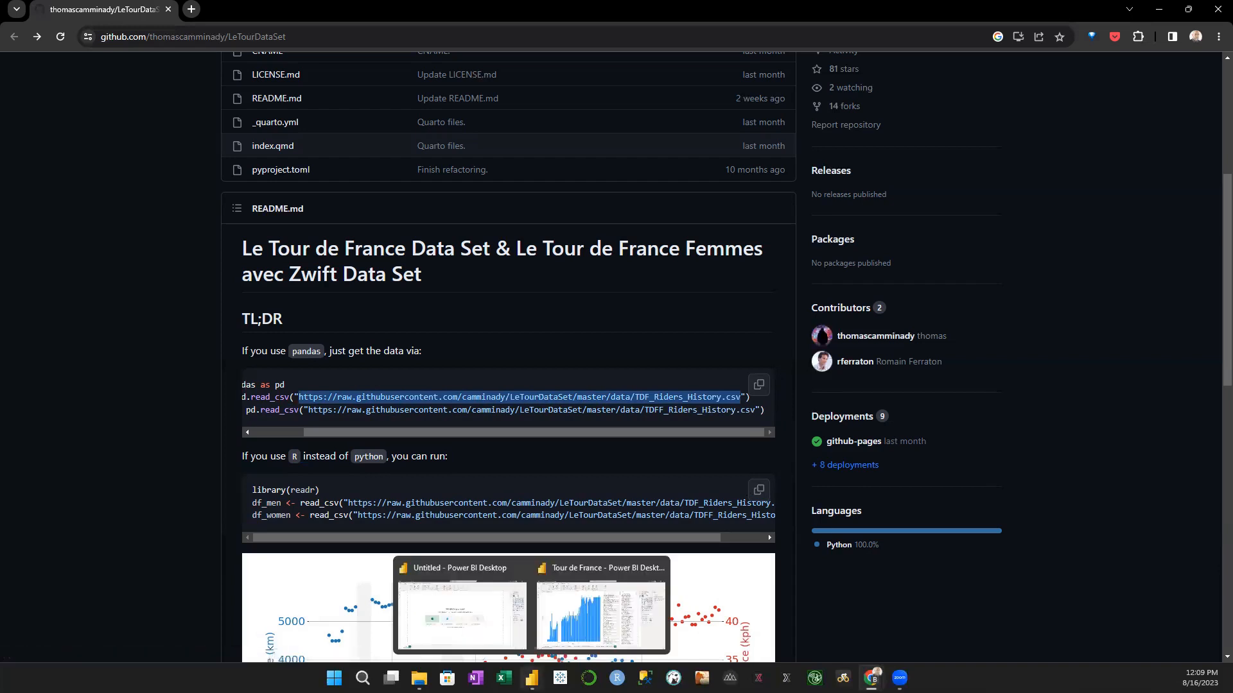
pyautogui.click(483, 568)
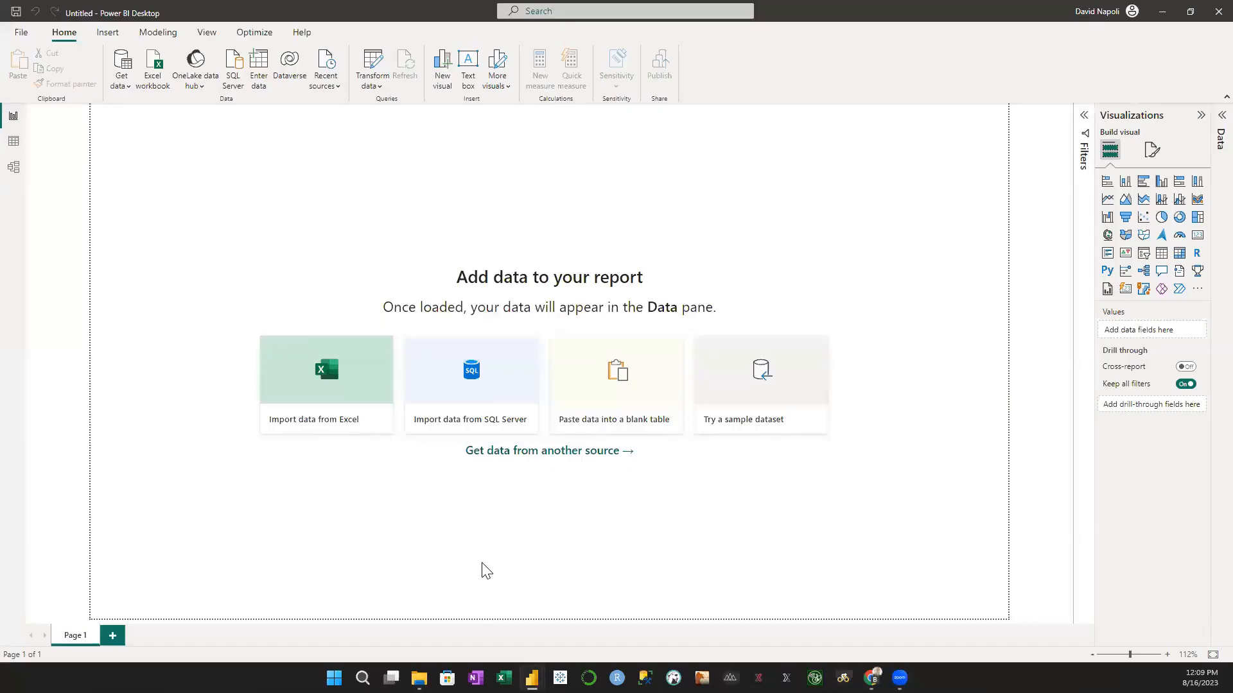
pyautogui.click(120, 82)
pyautogui.click(166, 269)
pyautogui.click(571, 342)
pyautogui.hotkey('ctrl', 'v')
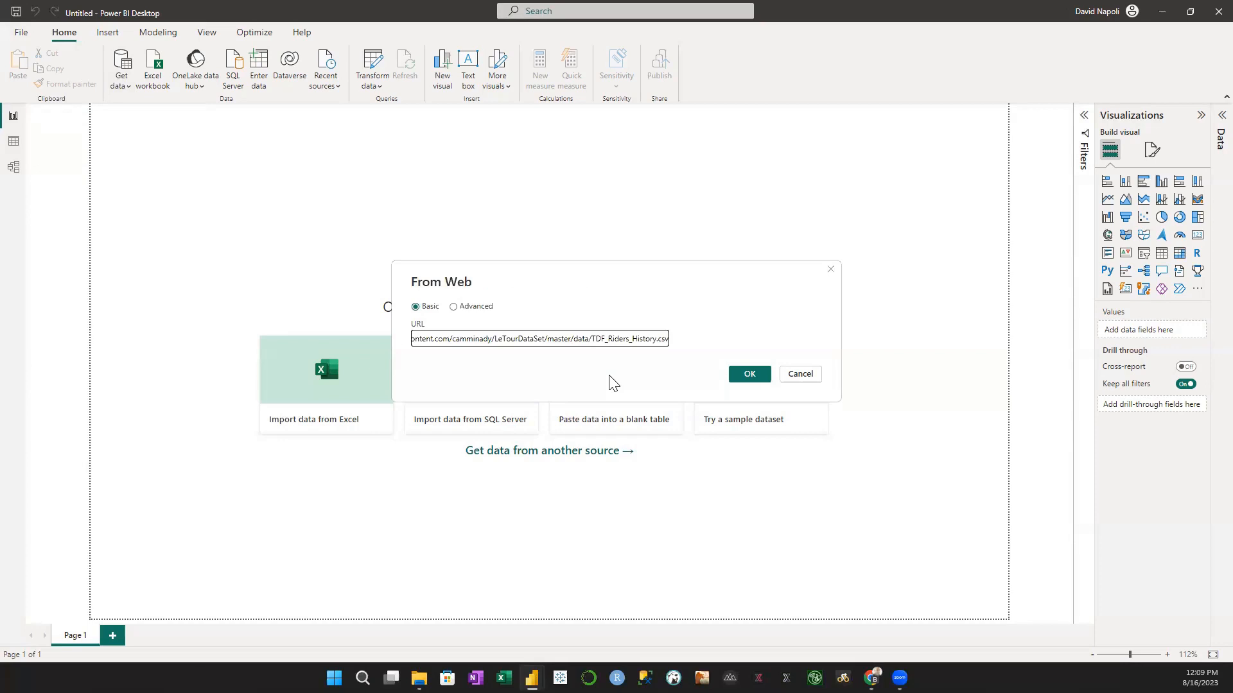
pyautogui.click(747, 376)
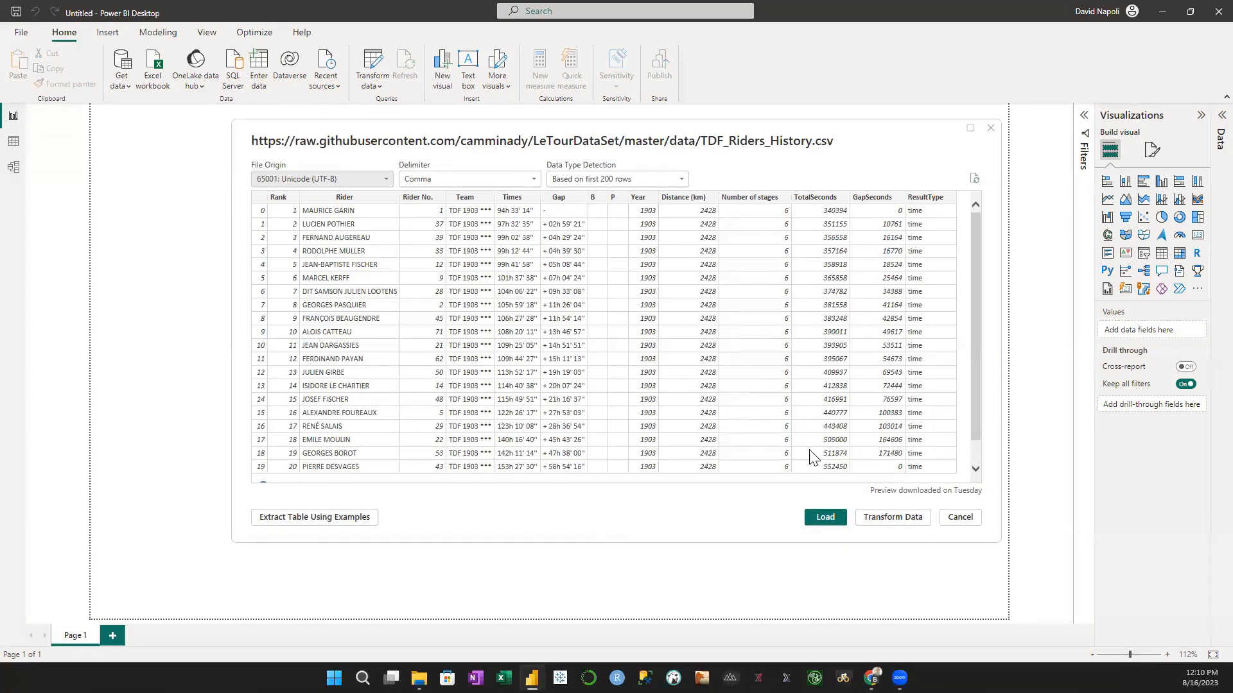
pyautogui.click(887, 523)
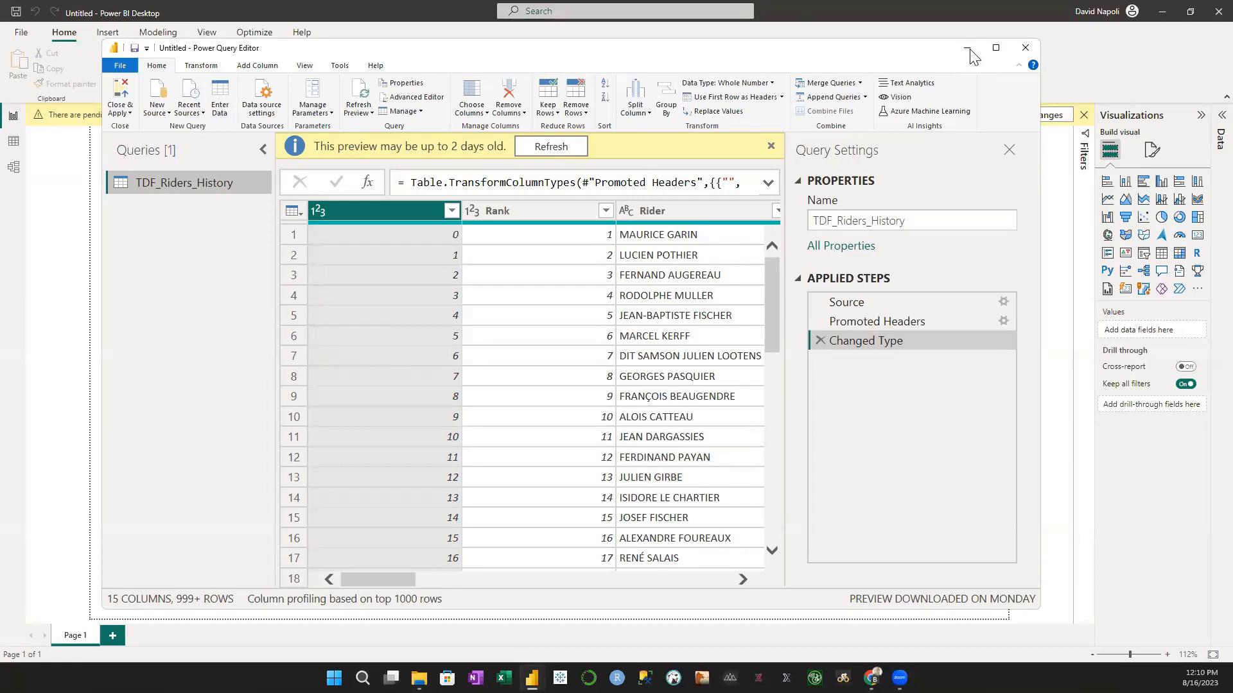
pyautogui.press('super+Up')
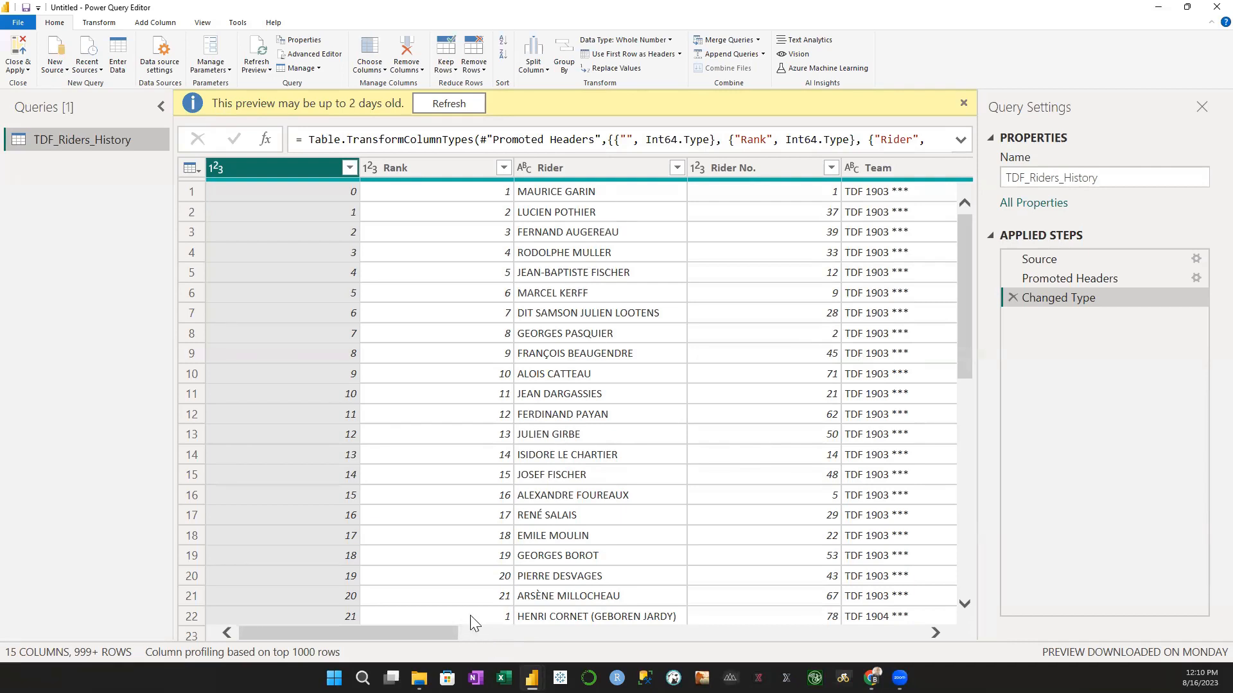
# Review all columns of the TDF_Riders_History query, from the unnamed index column through ResultType.
pyautogui.moveTo(424, 631); pyautogui.dragTo(561, 626)
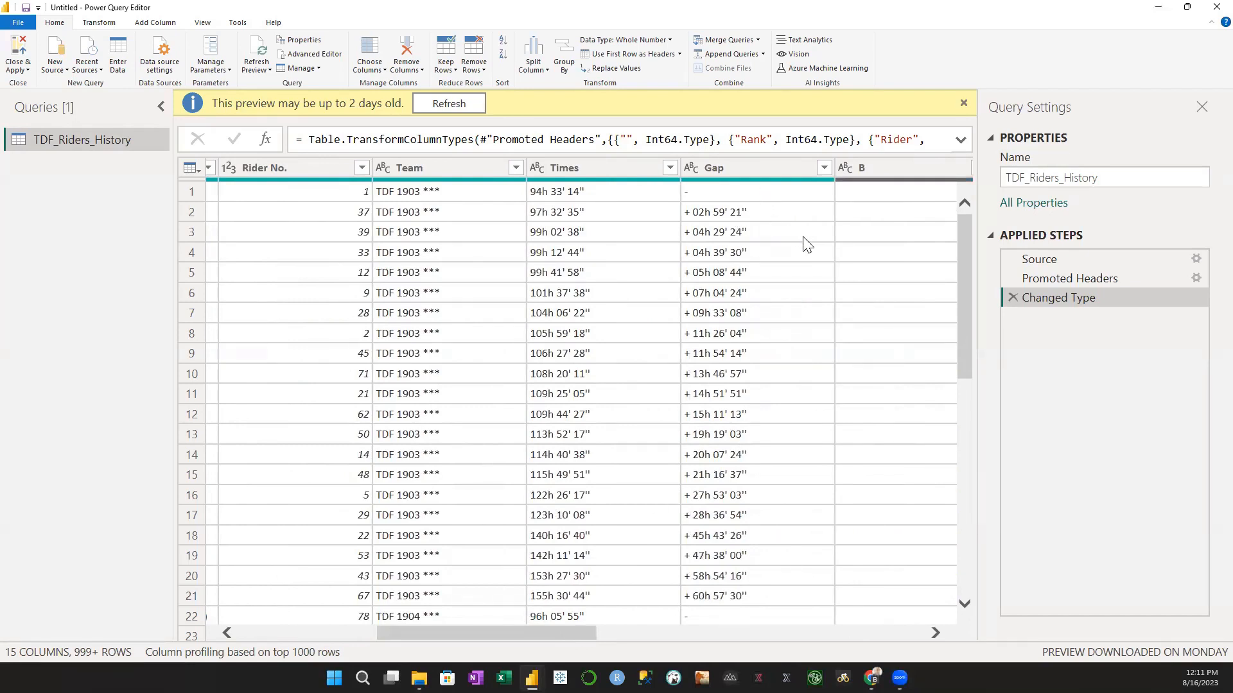
pyautogui.moveTo(573, 636); pyautogui.dragTo(743, 621)
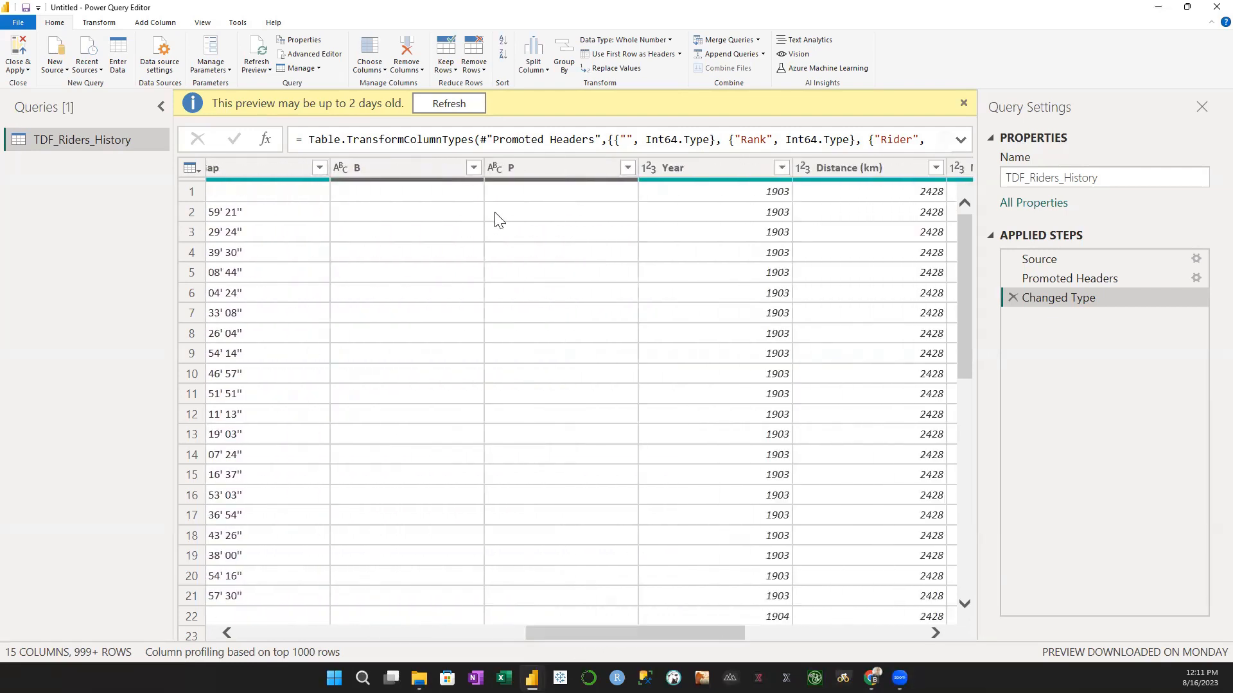
pyautogui.moveTo(731, 639); pyautogui.dragTo(776, 635)
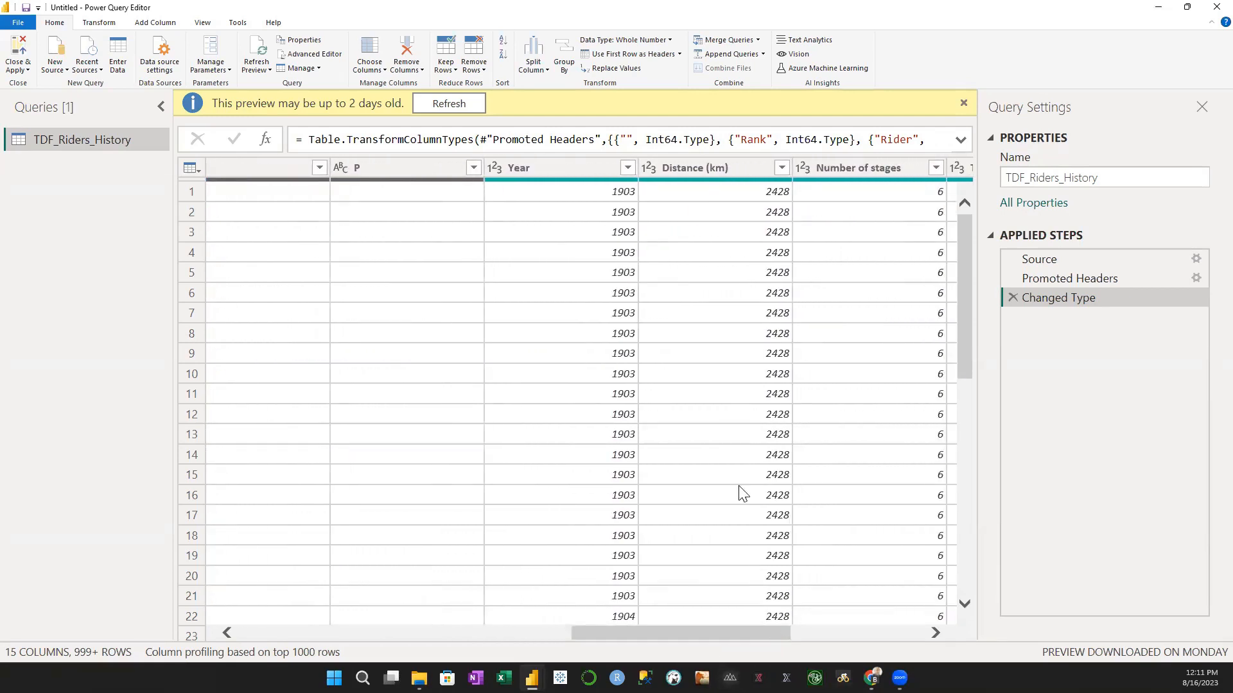
pyautogui.moveTo(783, 636); pyautogui.dragTo(898, 631)
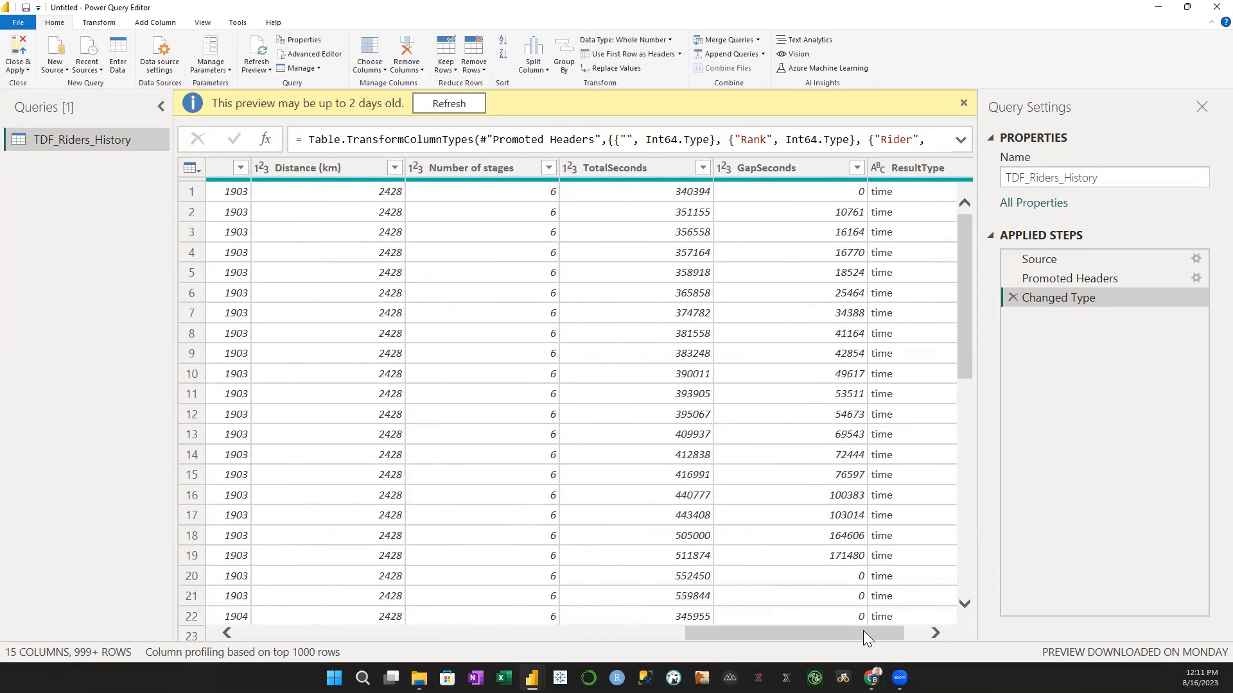
pyautogui.moveTo(863, 631); pyautogui.dragTo(900, 629)
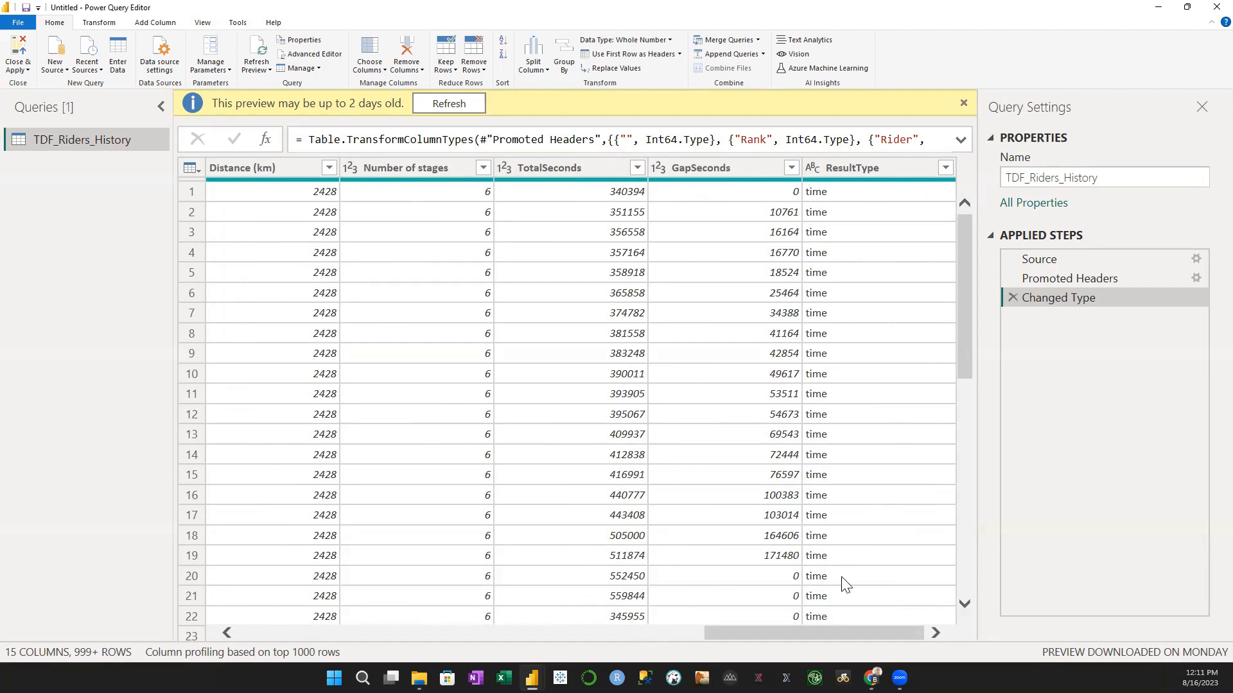
pyautogui.moveTo(840, 632); pyautogui.dragTo(324, 637)
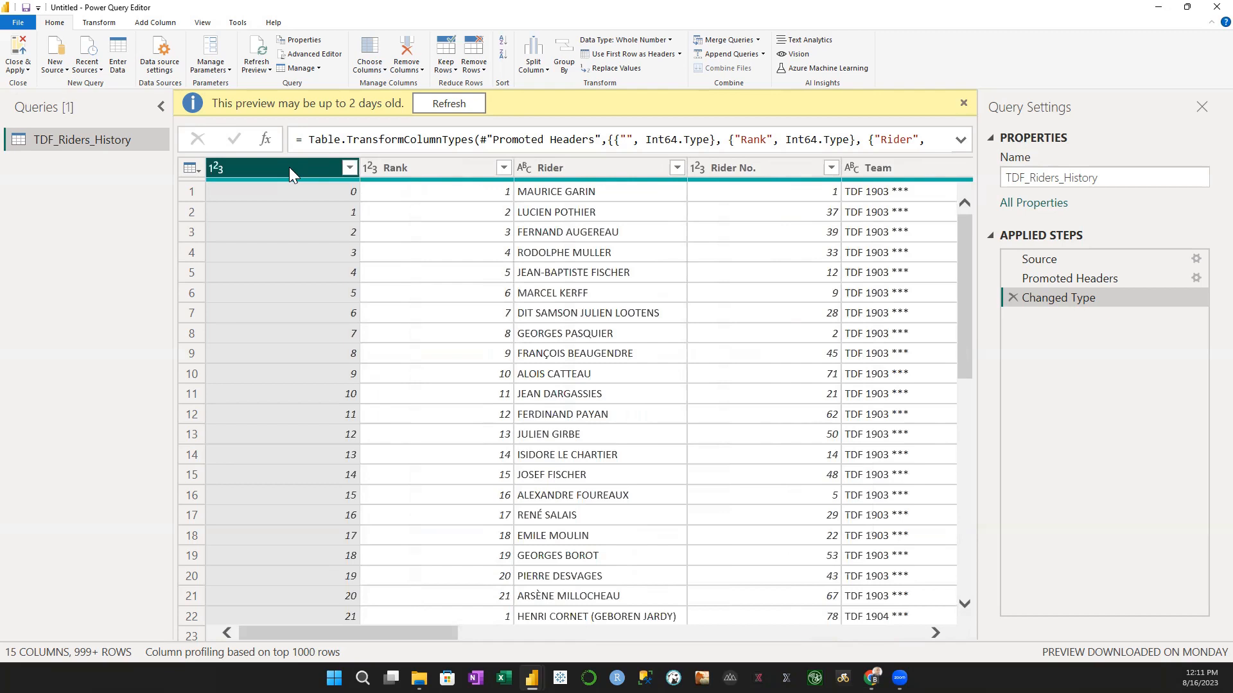
# Rename the unnamed first column of the TDF_Riders_History query to ID.
pyautogui.doubleClick(289, 167)
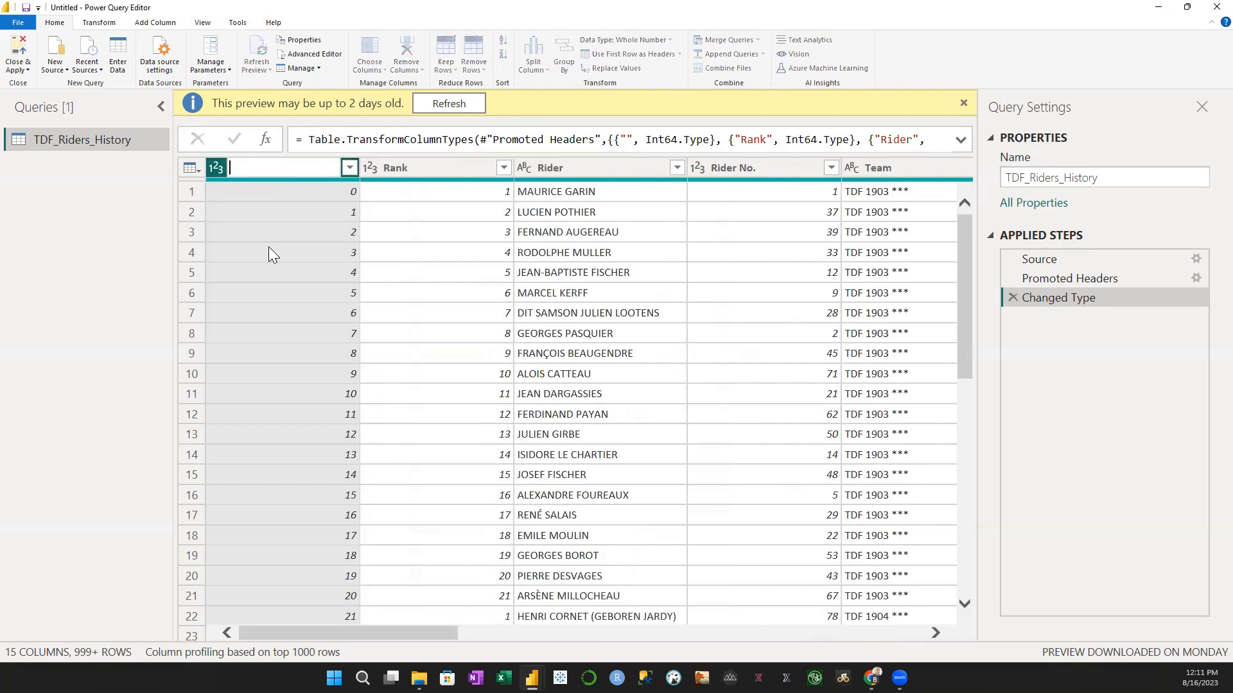
pyautogui.write('ID')
pyautogui.press('Return')
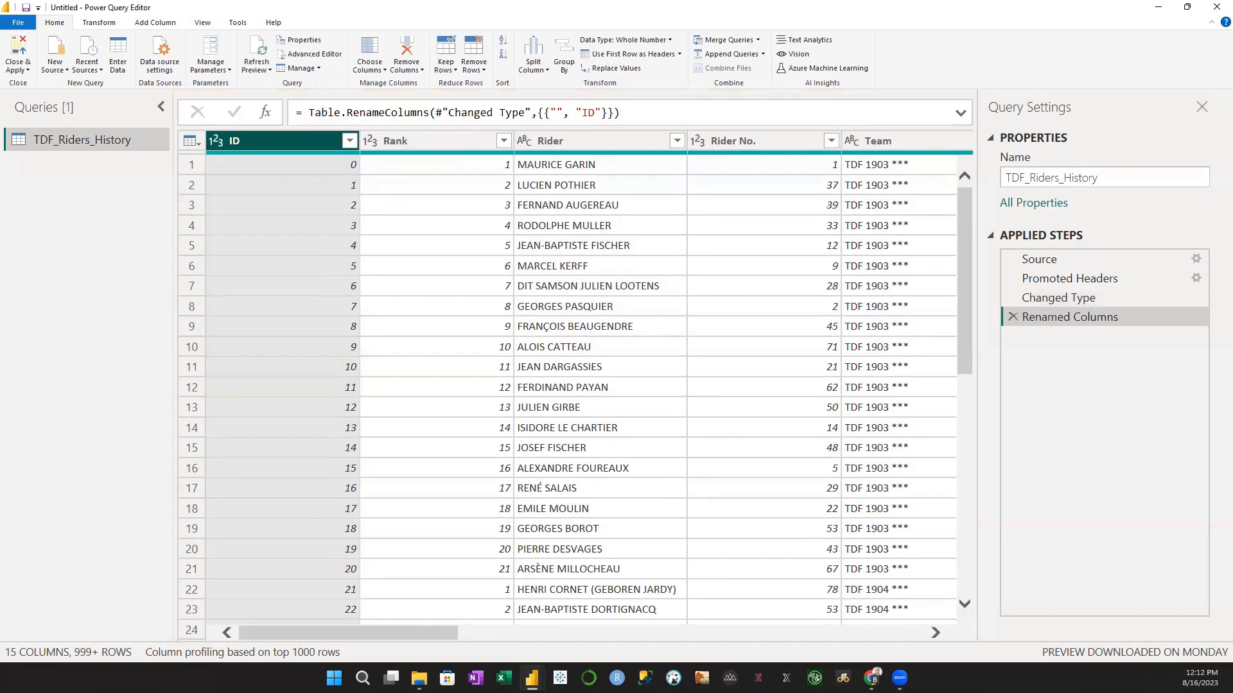
# Examine the total distance and winner average pace chart on the LeTourDataSet GitHub page in Chrome, and return to the Power Query Editor.
pyautogui.moveTo(872, 677)
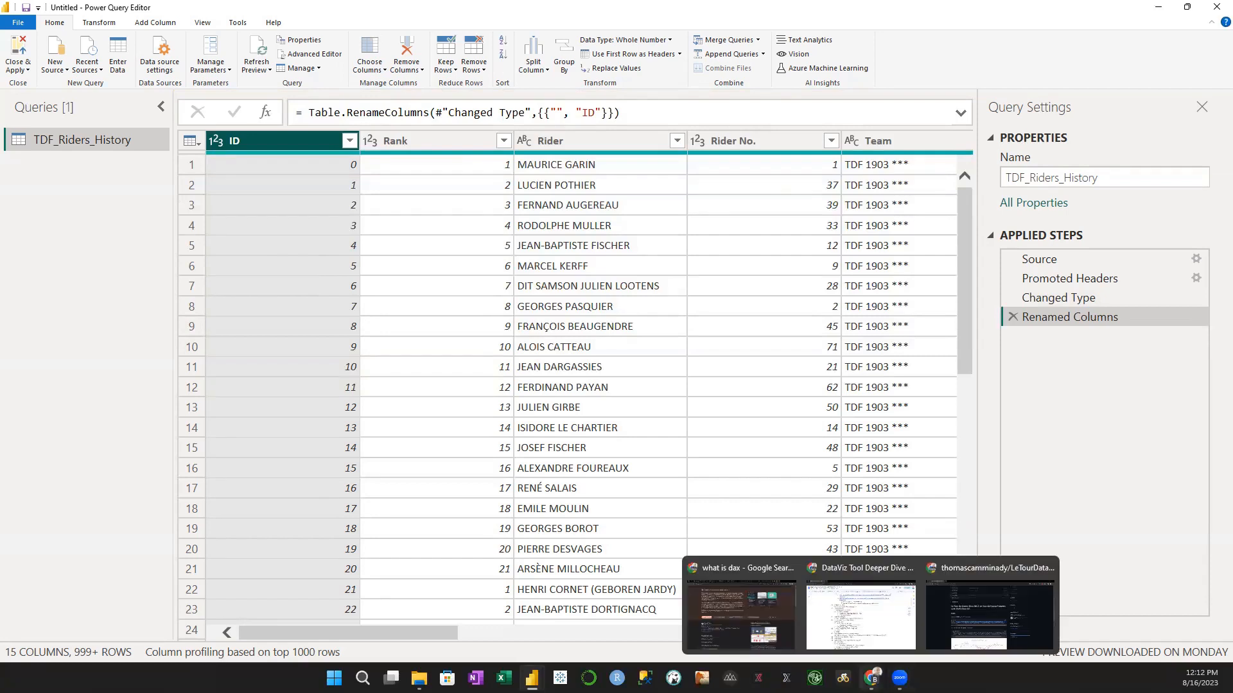
pyautogui.click(971, 567)
pyautogui.scroll(-5, 791, 418)
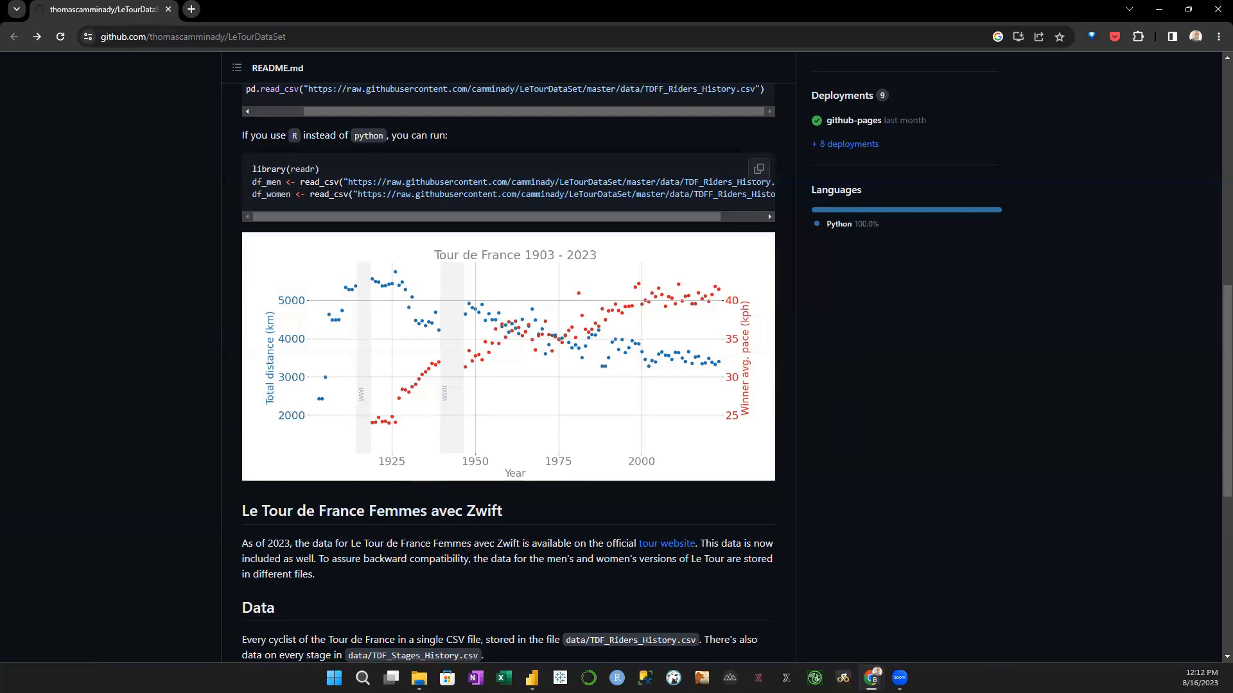
pyautogui.moveTo(871, 678)
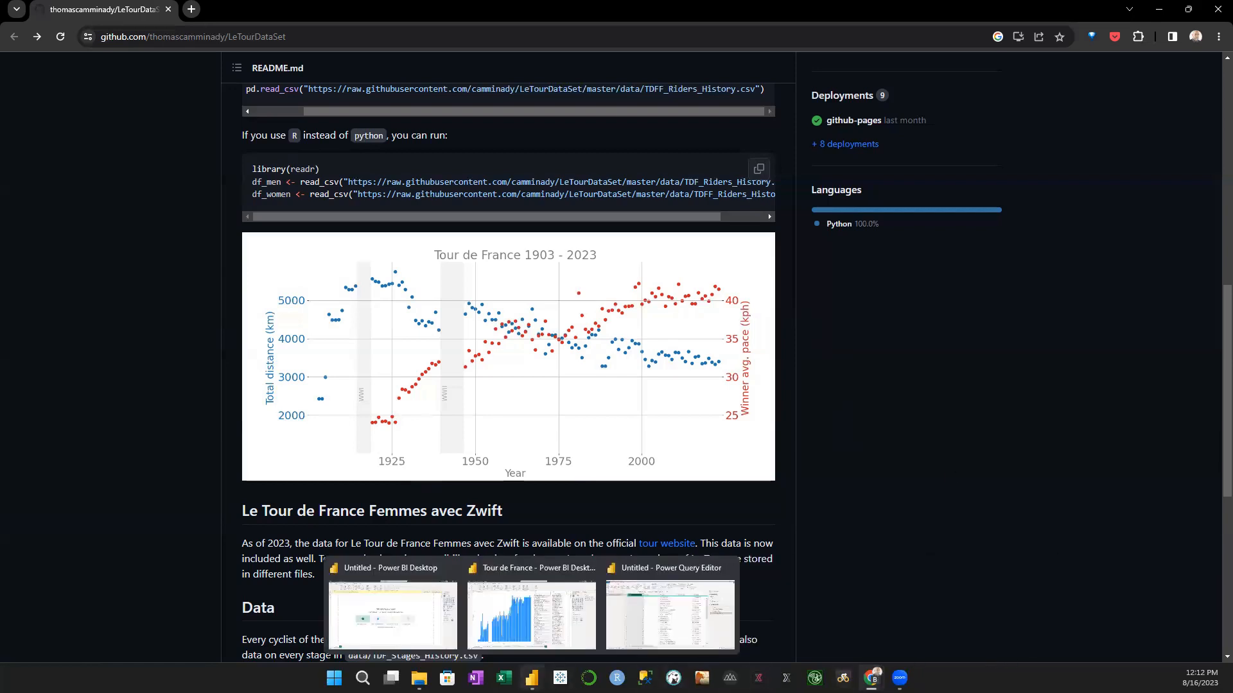
pyautogui.click(682, 564)
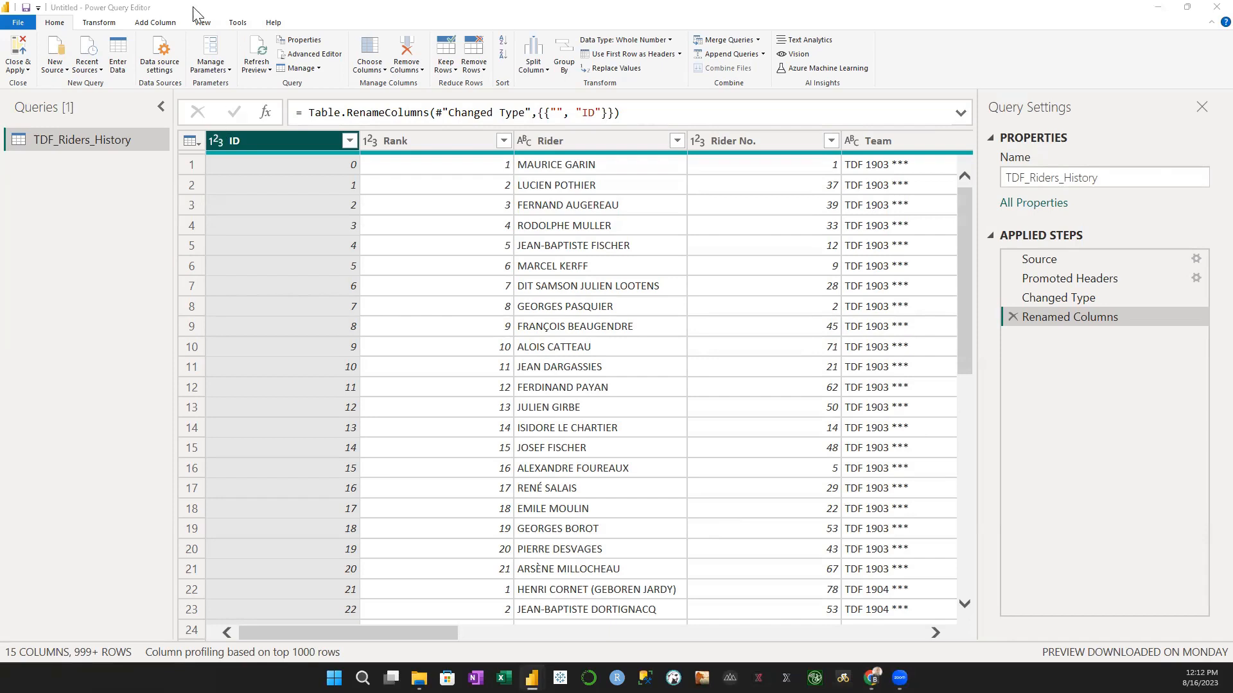
# Start a new custom column in the TDF_Riders_History query and name it TotalHours.
pyautogui.click(155, 29)
pyautogui.click(161, 26)
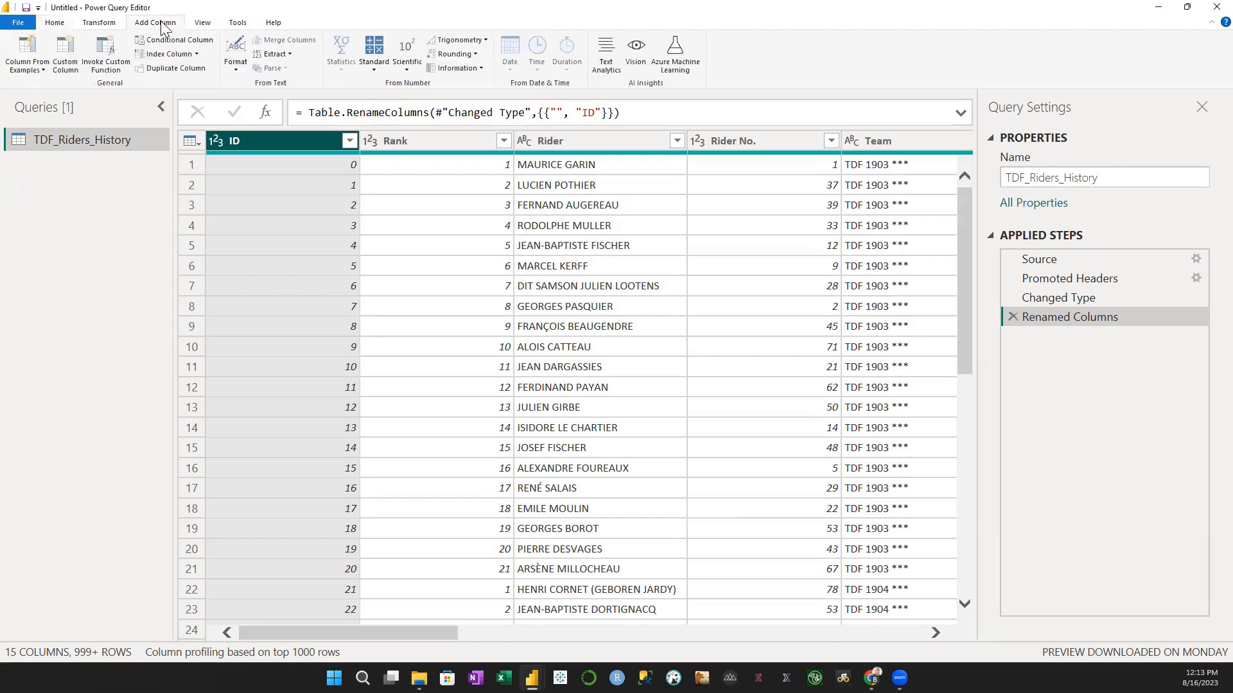
pyautogui.click(67, 64)
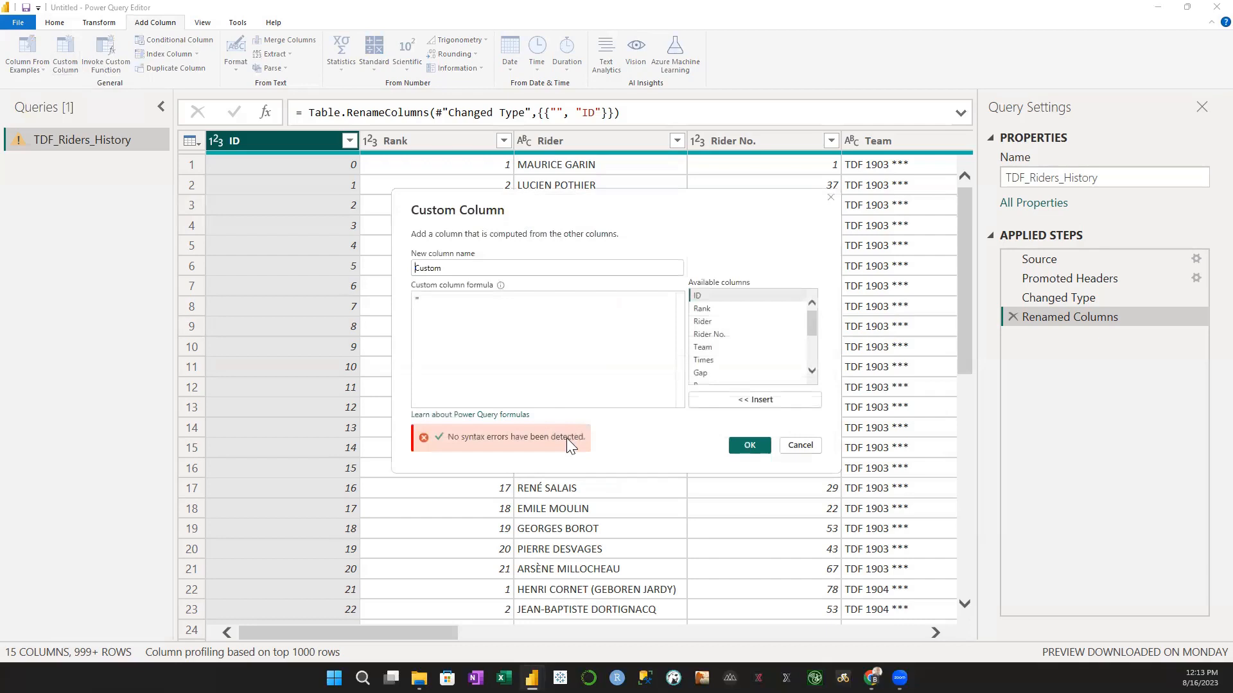
pyautogui.doubleClick(484, 268)
pyautogui.write('T')
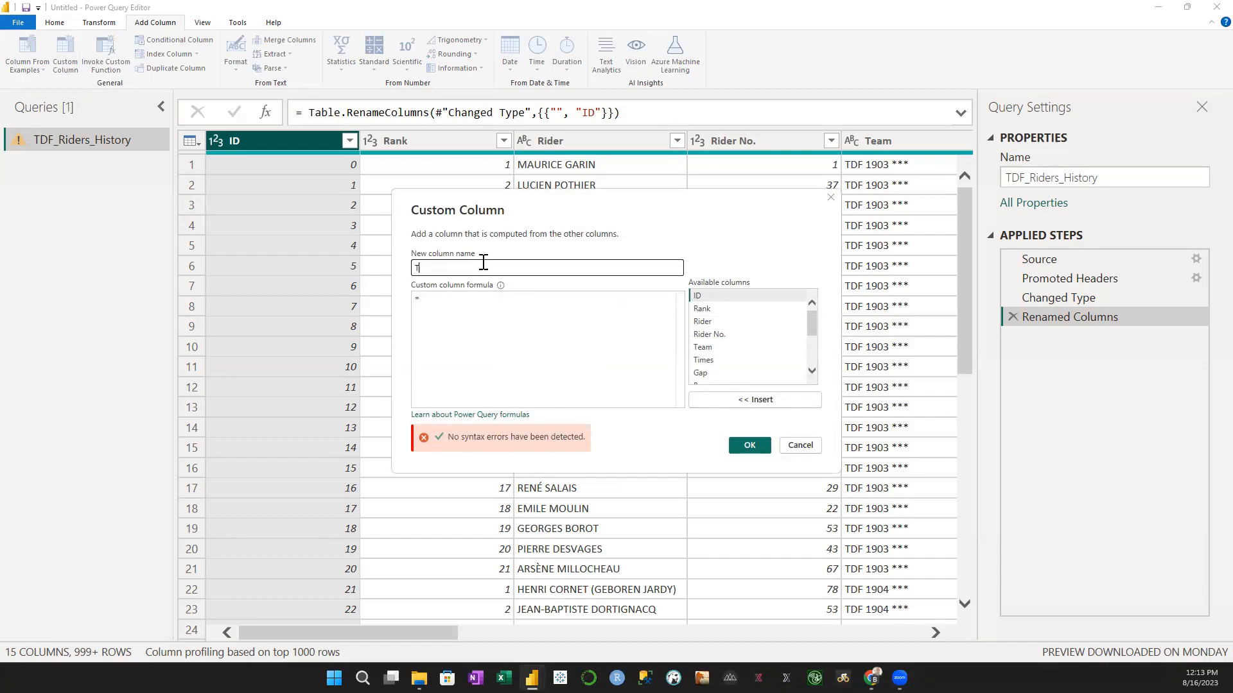
pyautogui.write('otalHours')
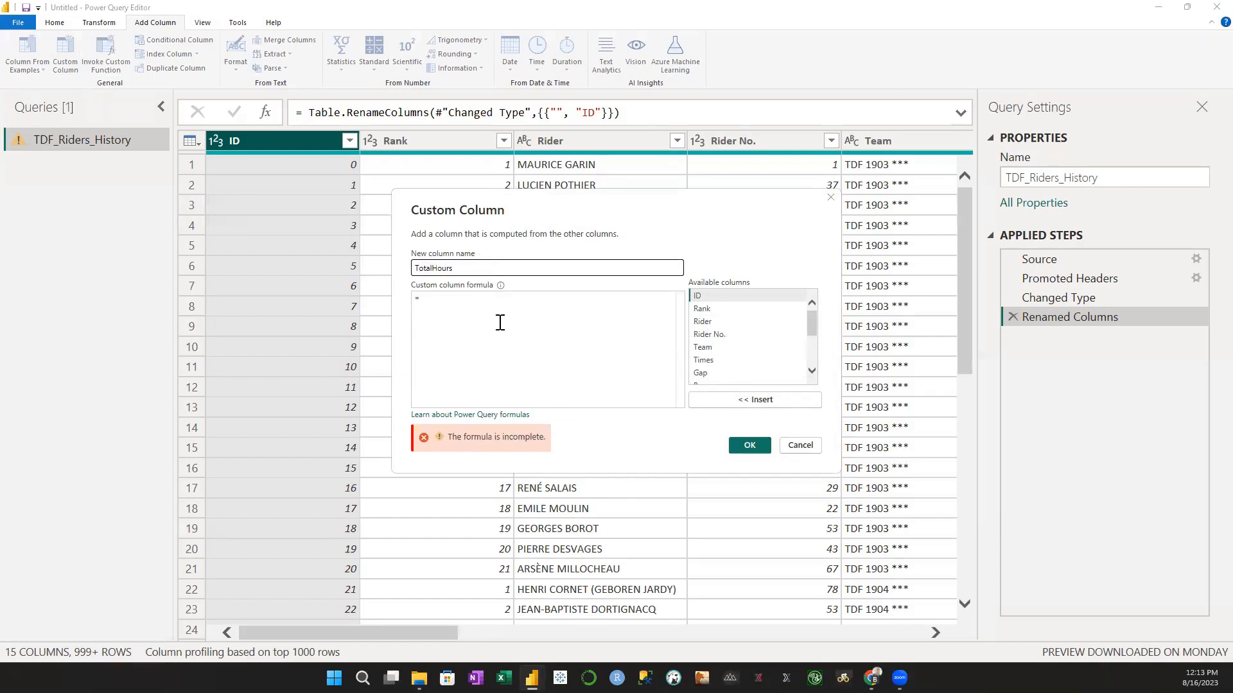
# Set the custom column formula to [TotalSeconds] / (60 * 60) and create the TotalHours column.
pyautogui.click(490, 307)
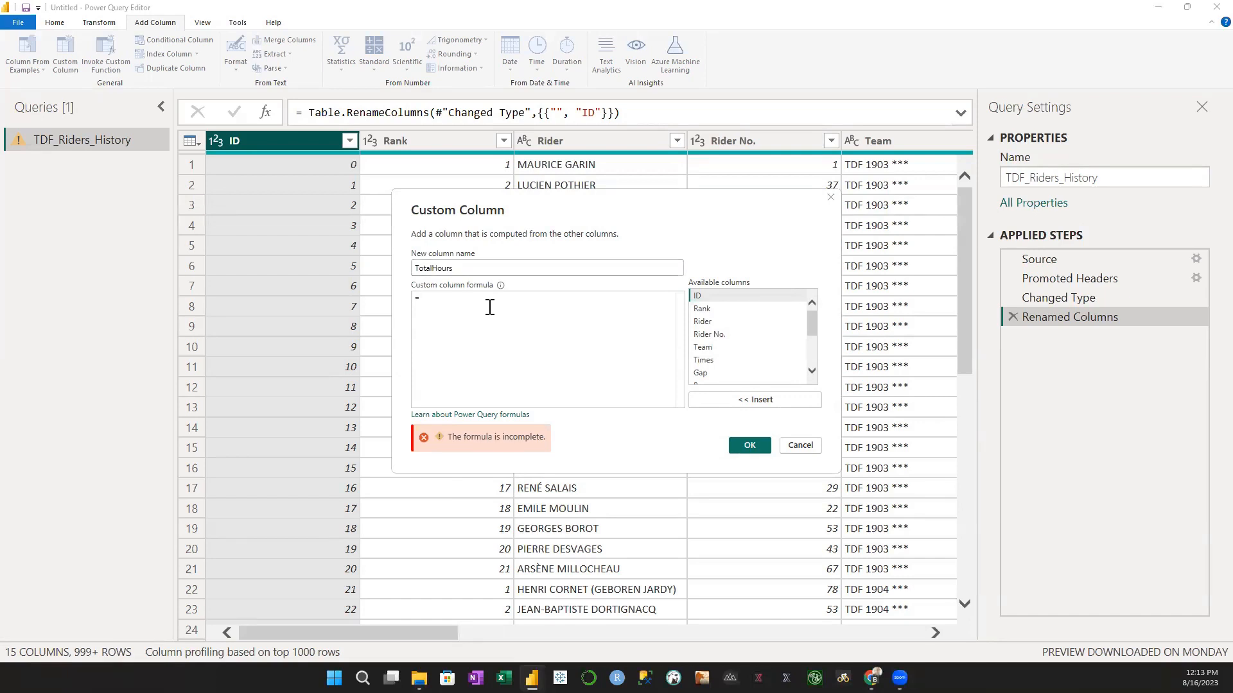
pyautogui.write('to')
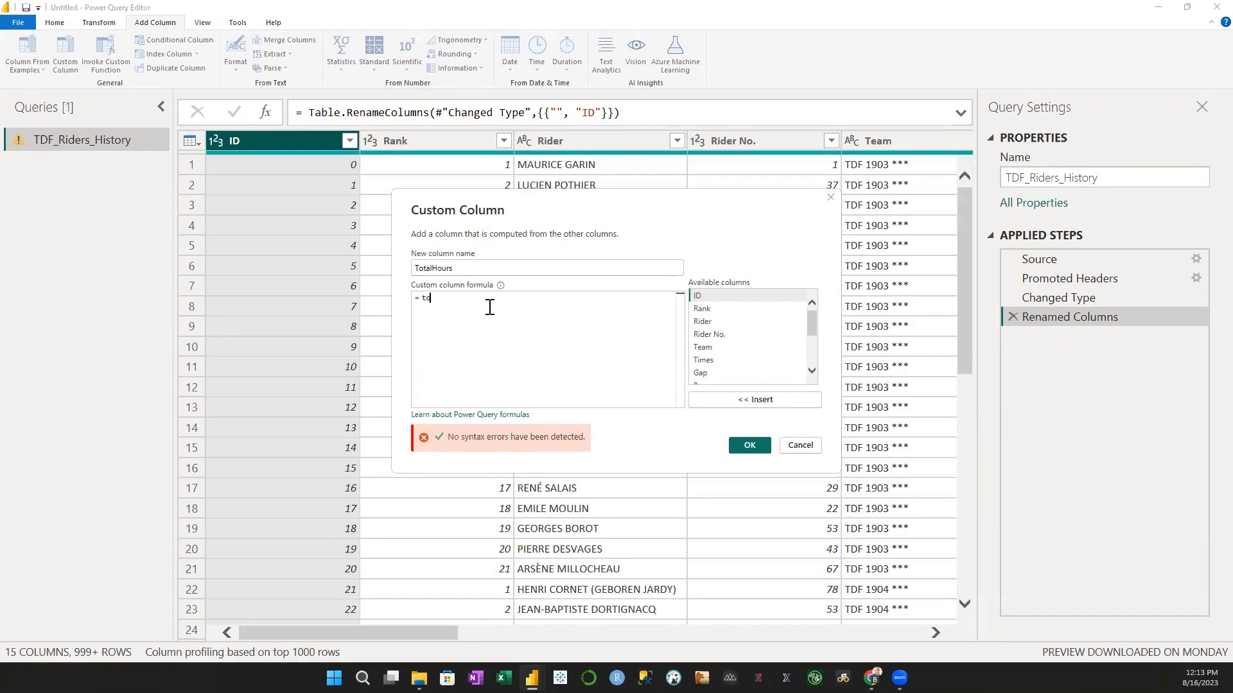
pyautogui.write('s')
pyautogui.write('t')
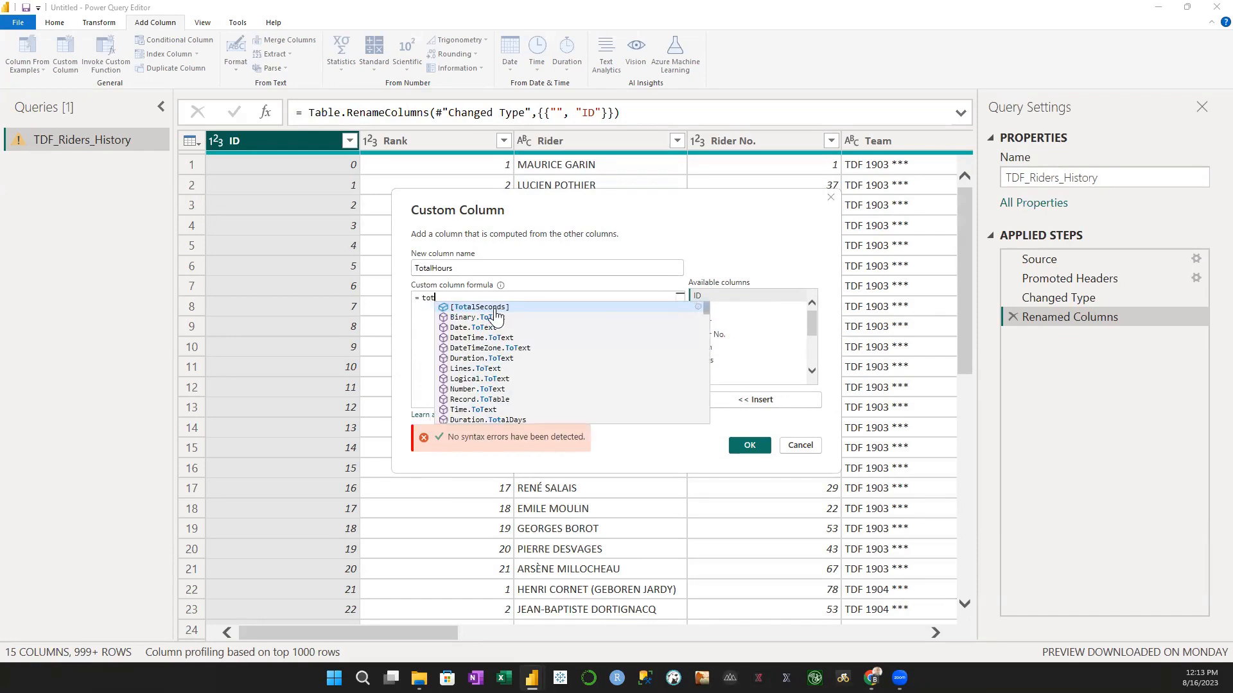
pyautogui.press('Tab')
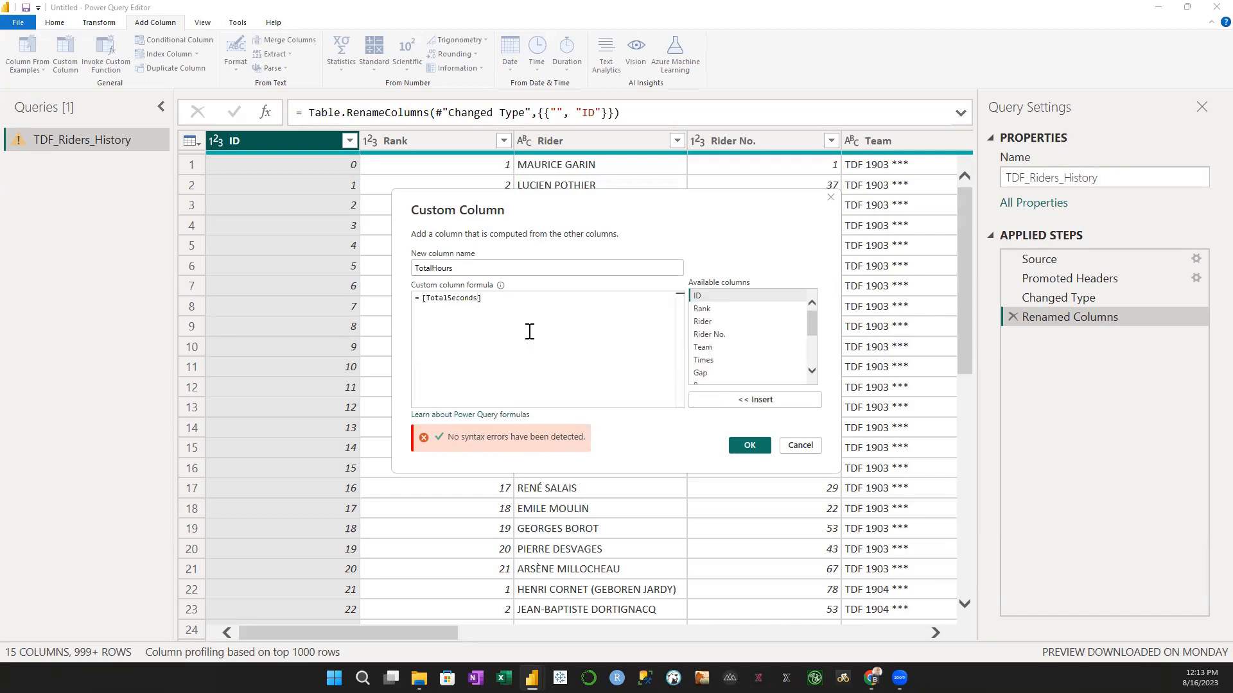
pyautogui.write('/')
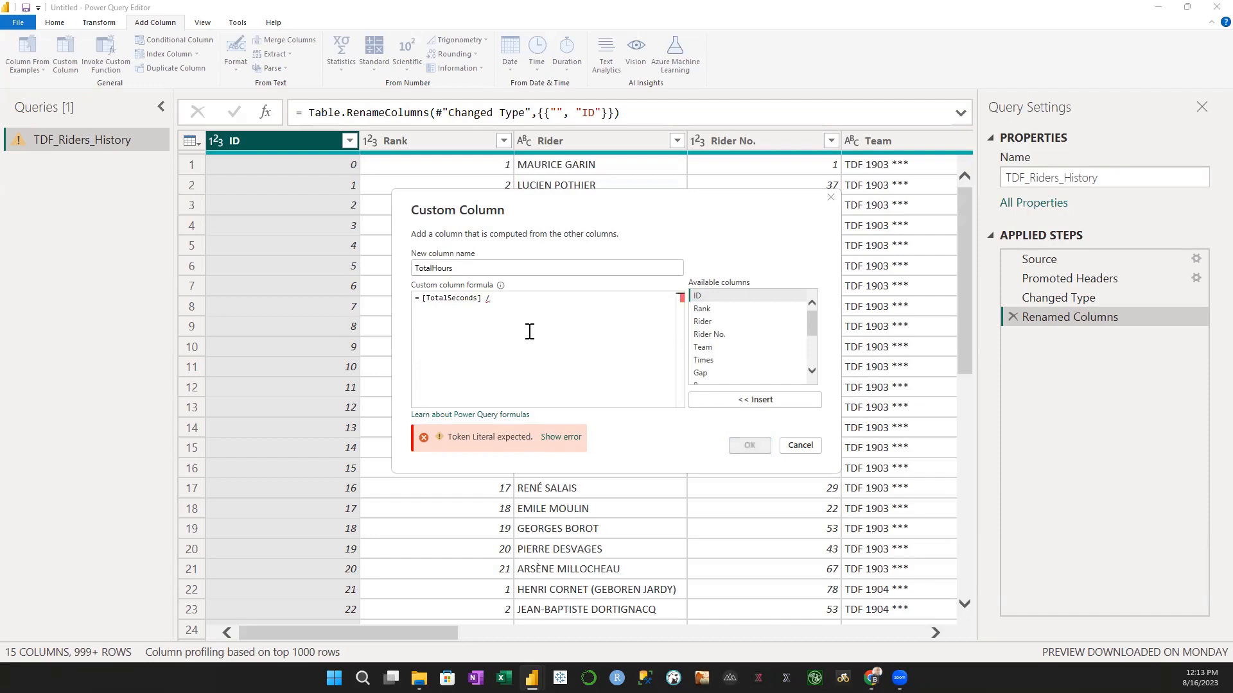
pyautogui.write(' (')
pyautogui.write('60 * 60')
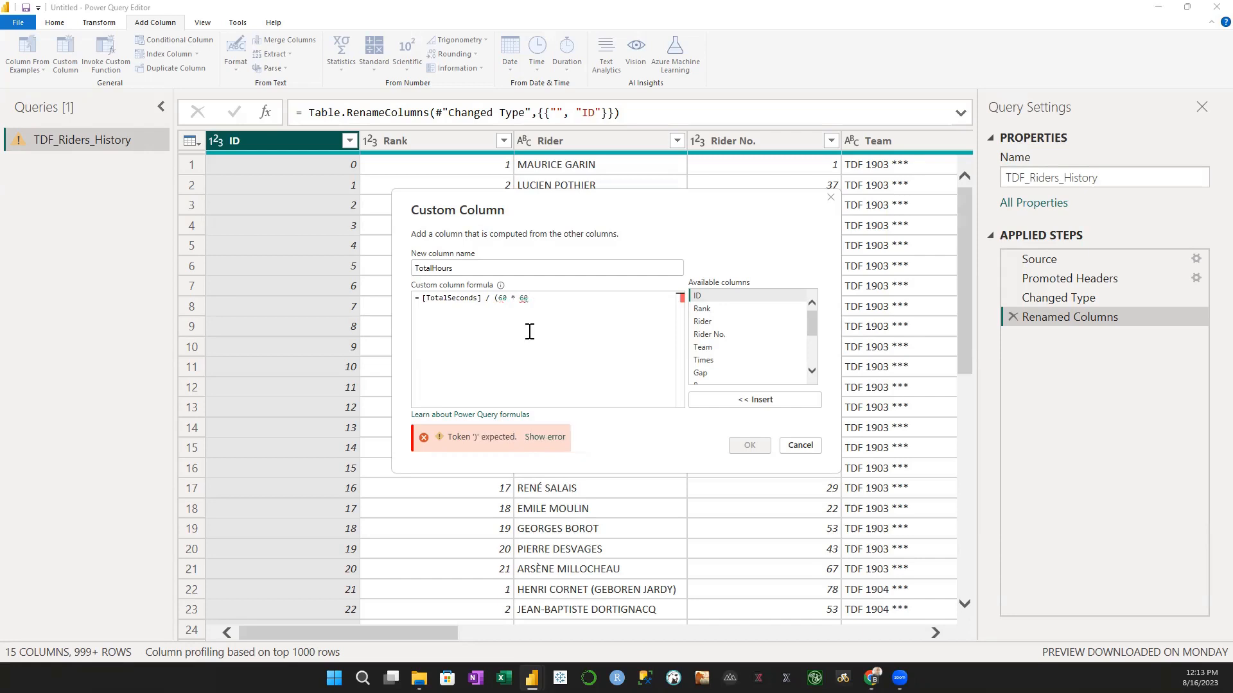
pyautogui.write(')')
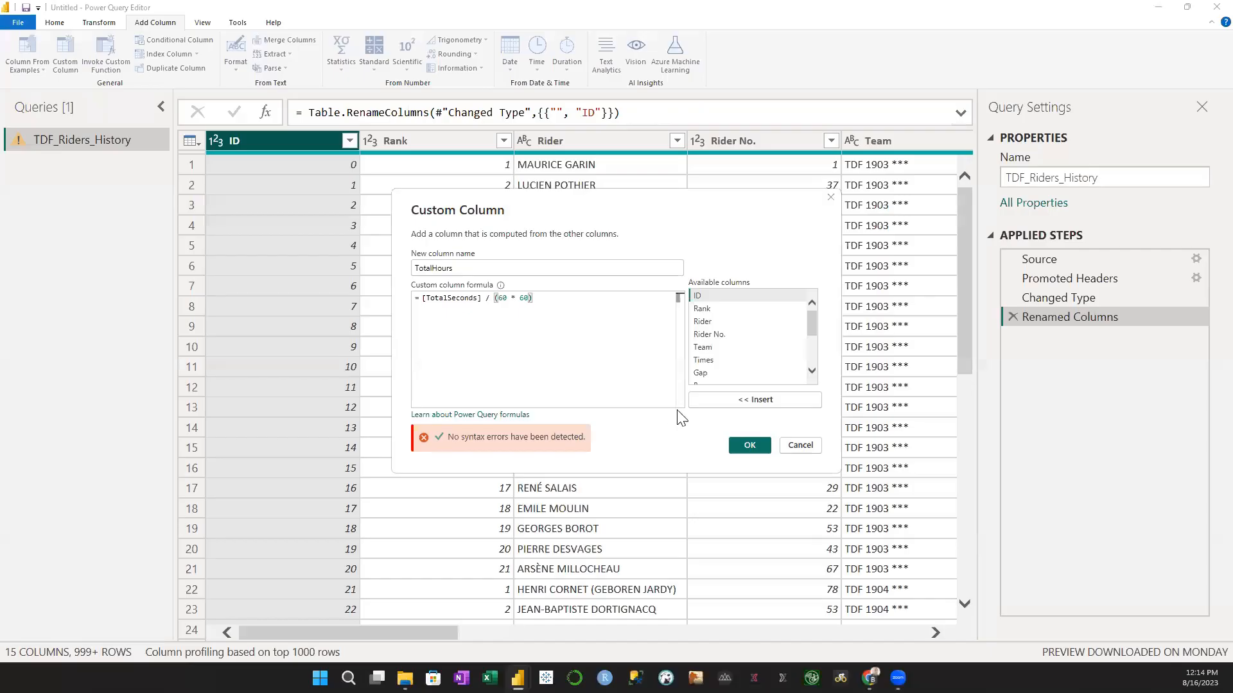
pyautogui.click(748, 445)
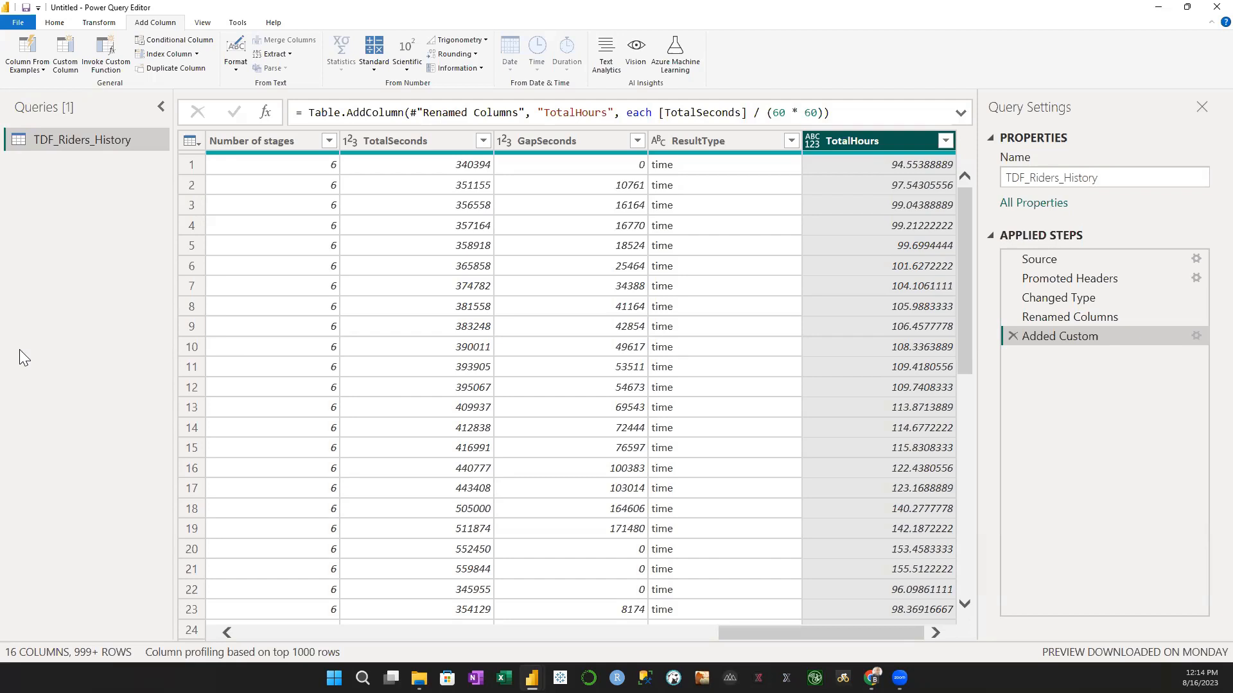
# Apply the Power Query changes, load the data into the report, and expand the TDF_Riders_History table's field list.
pyautogui.click(55, 24)
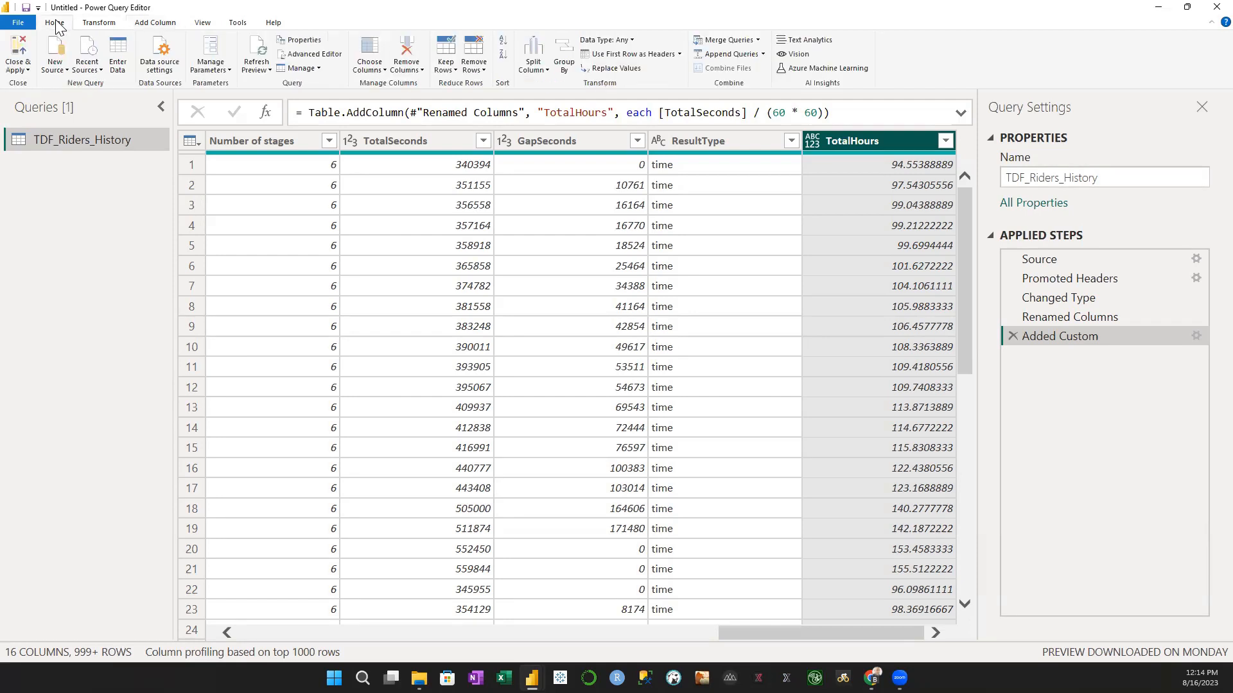
pyautogui.click(17, 52)
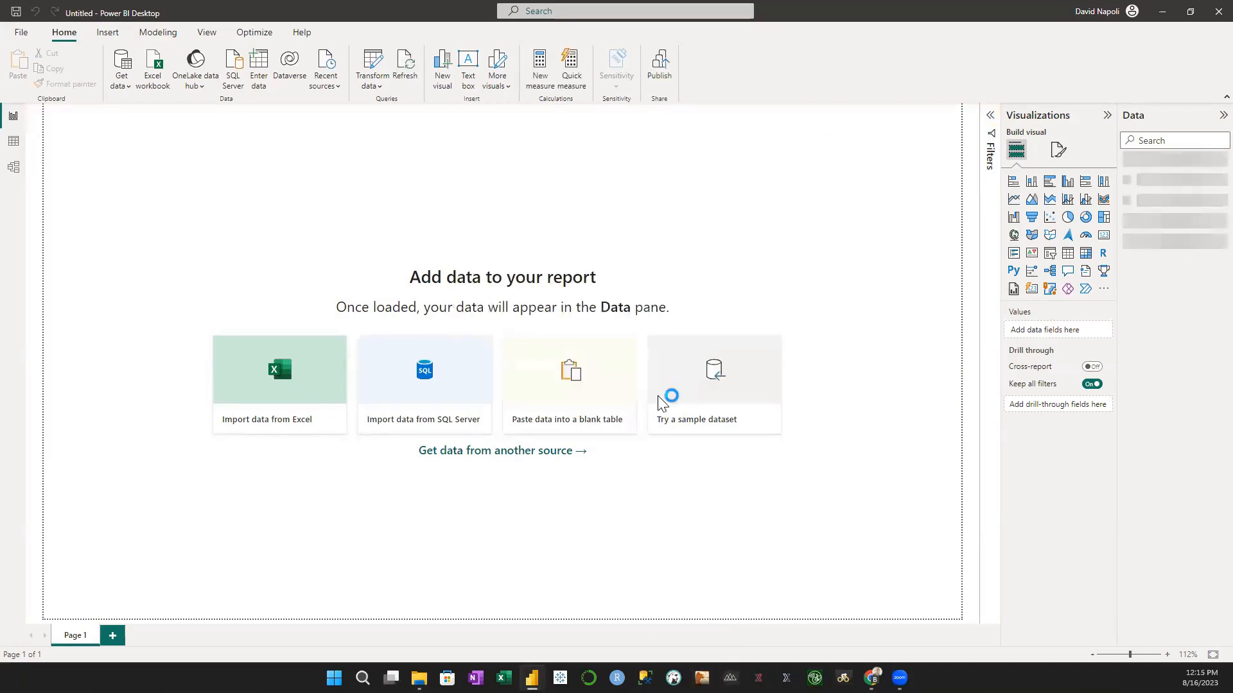
pyautogui.click(1127, 164)
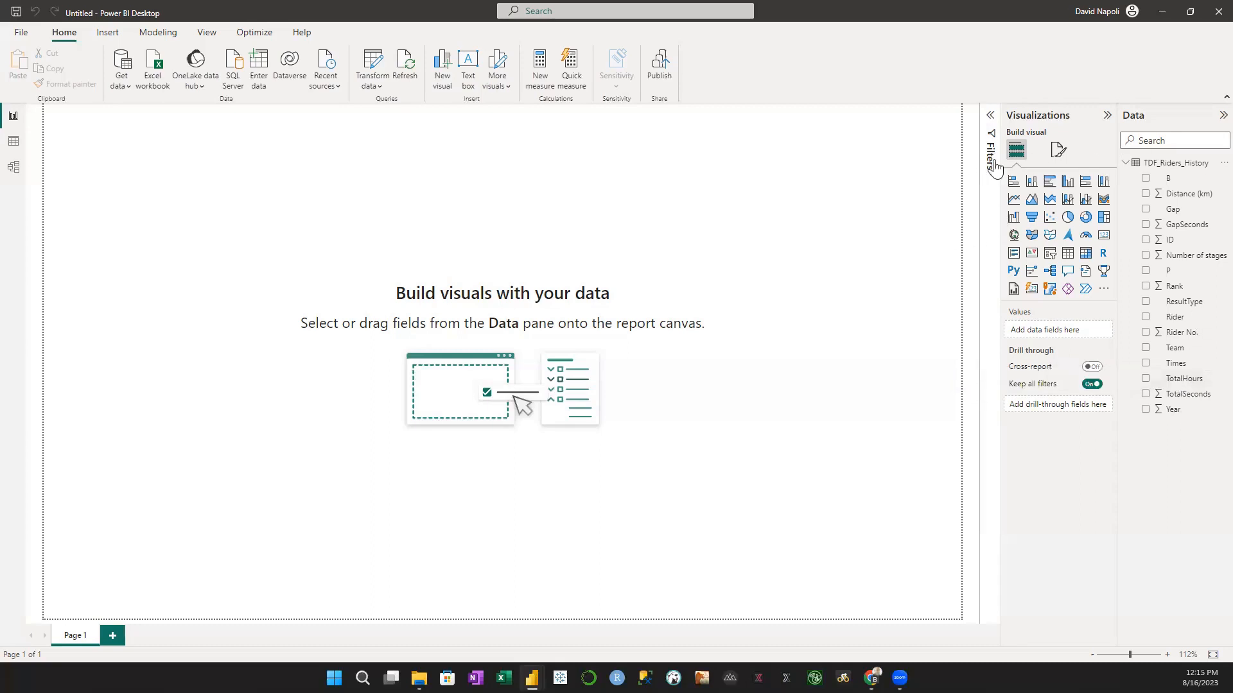
# Add a filter on all pages that keeps only rows where Year is greater than or equal to 1919.
pyautogui.click(989, 118)
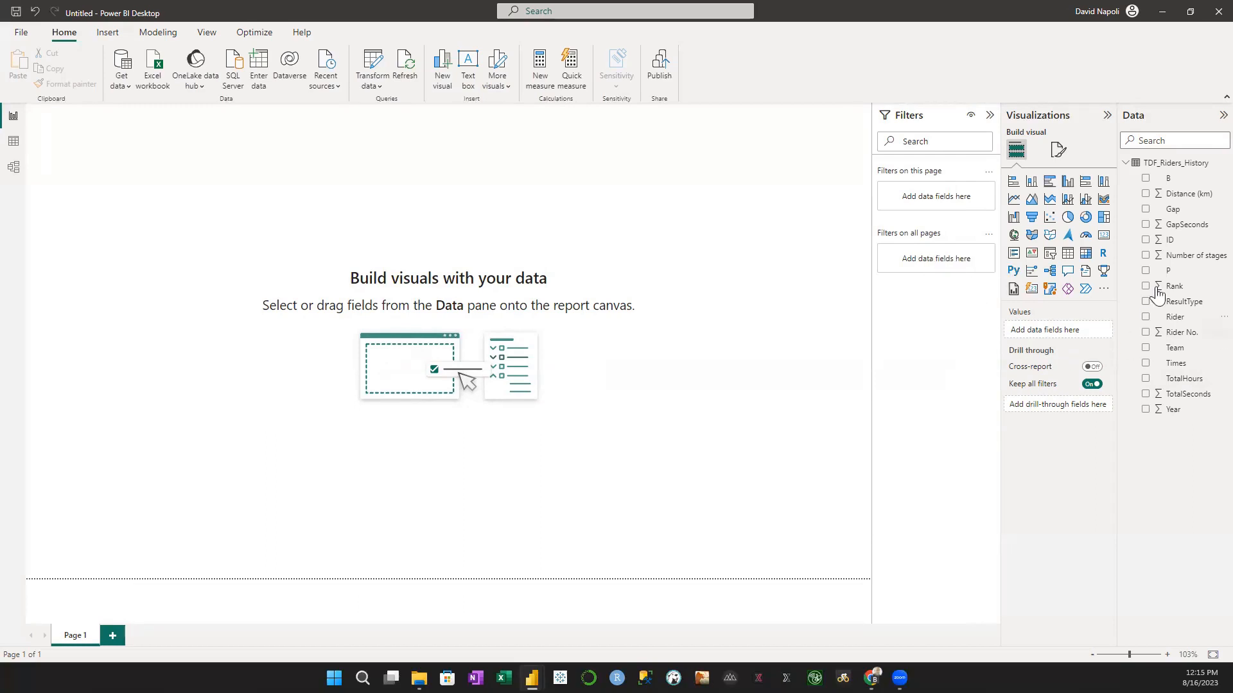
pyautogui.moveTo(1172, 411); pyautogui.dragTo(922, 265)
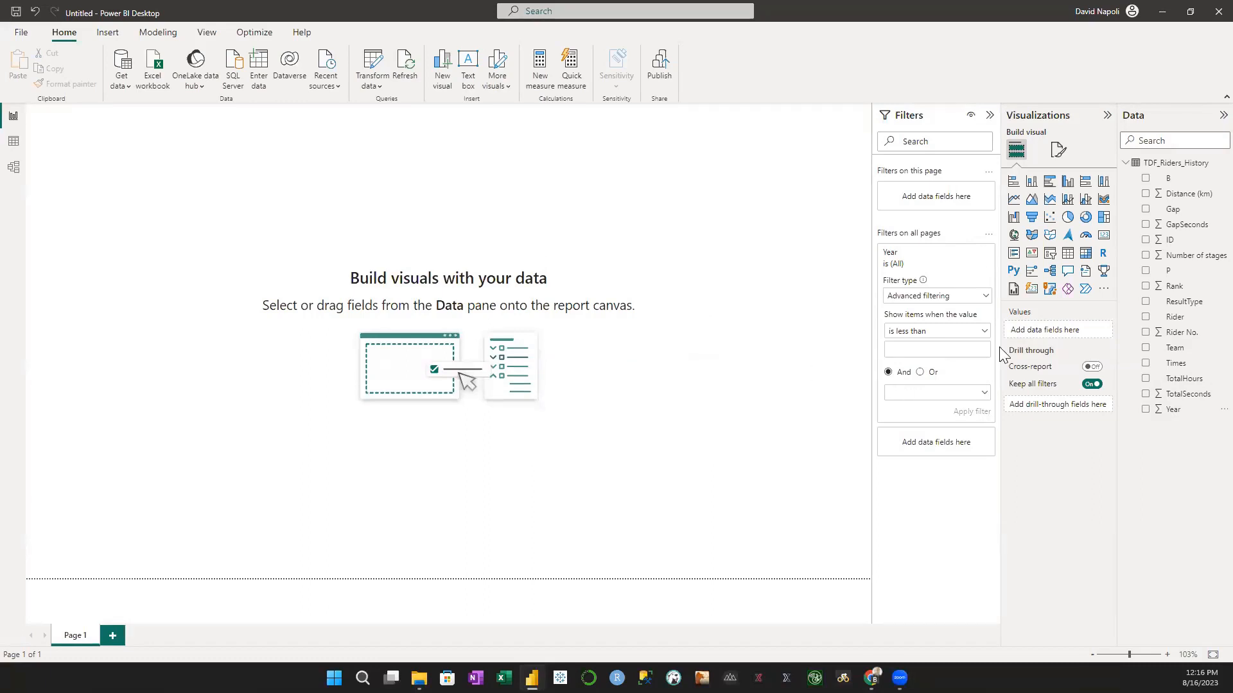
pyautogui.click(979, 332)
pyautogui.click(964, 397)
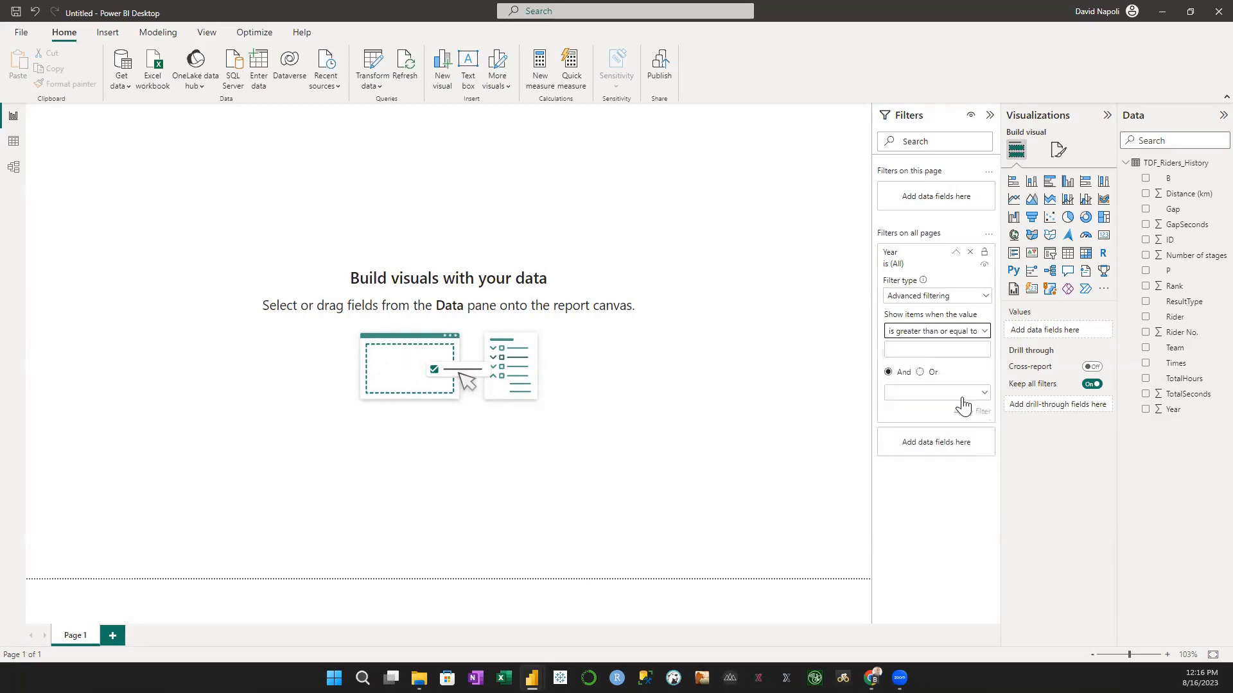
pyautogui.click(916, 350)
pyautogui.write('1919')
pyautogui.click(972, 412)
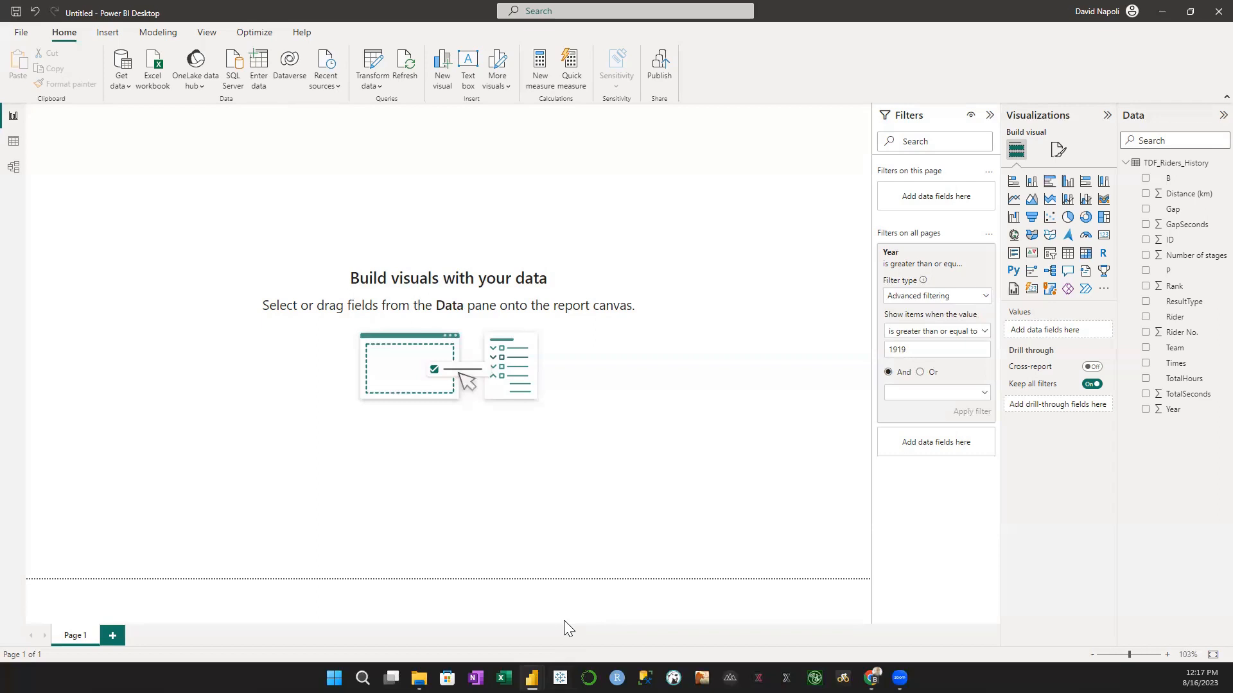
# Insert a stacked column chart on Page 1 and enlarge it to fill about the left half of the page.
pyautogui.click(1031, 183)
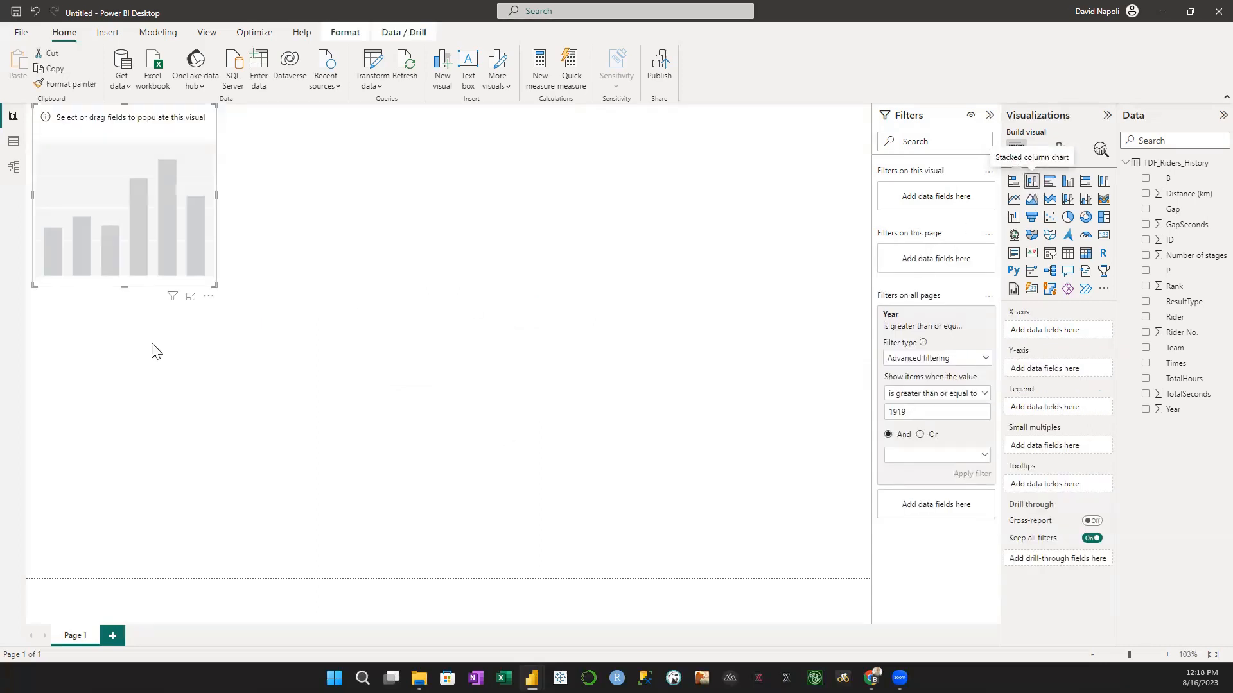
pyautogui.click(18, 198)
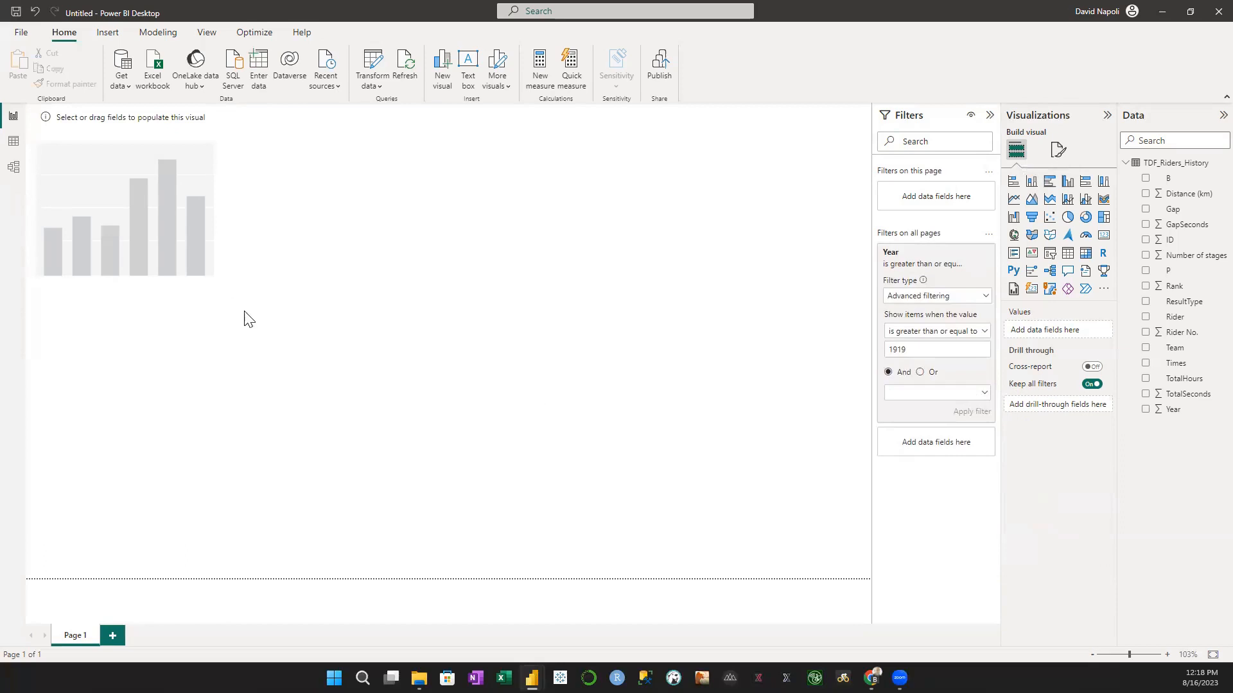
pyautogui.click(215, 284)
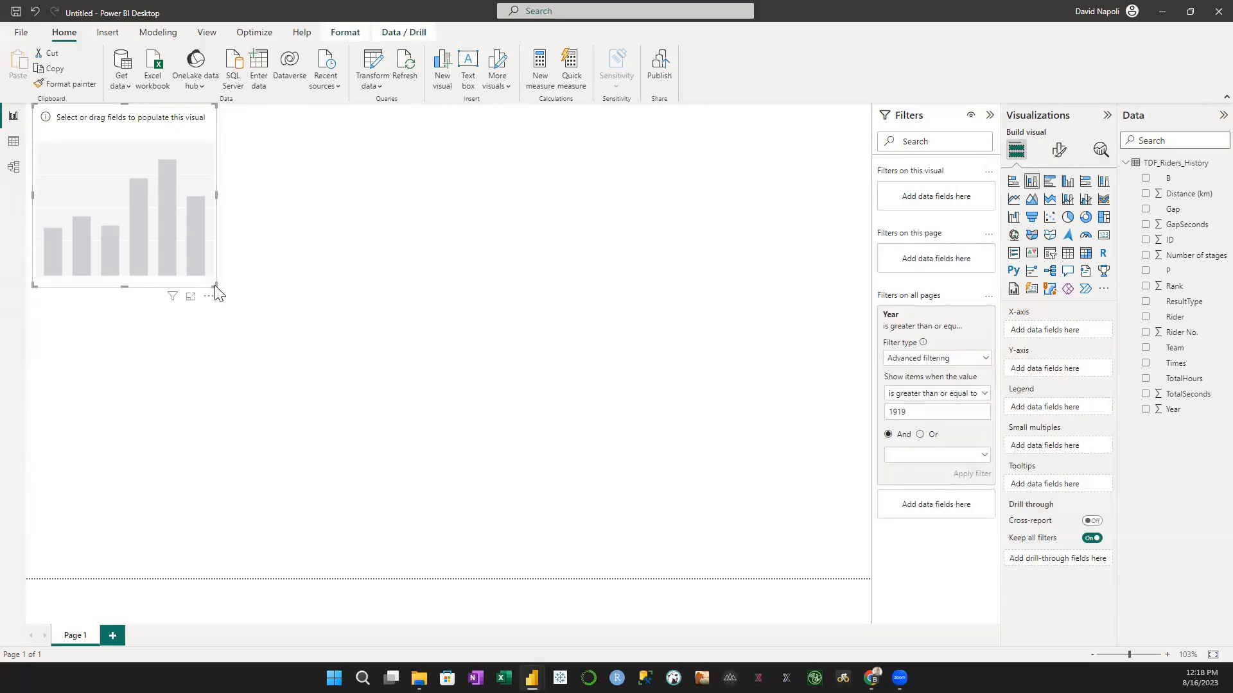
pyautogui.moveTo(215, 285); pyautogui.dragTo(473, 584)
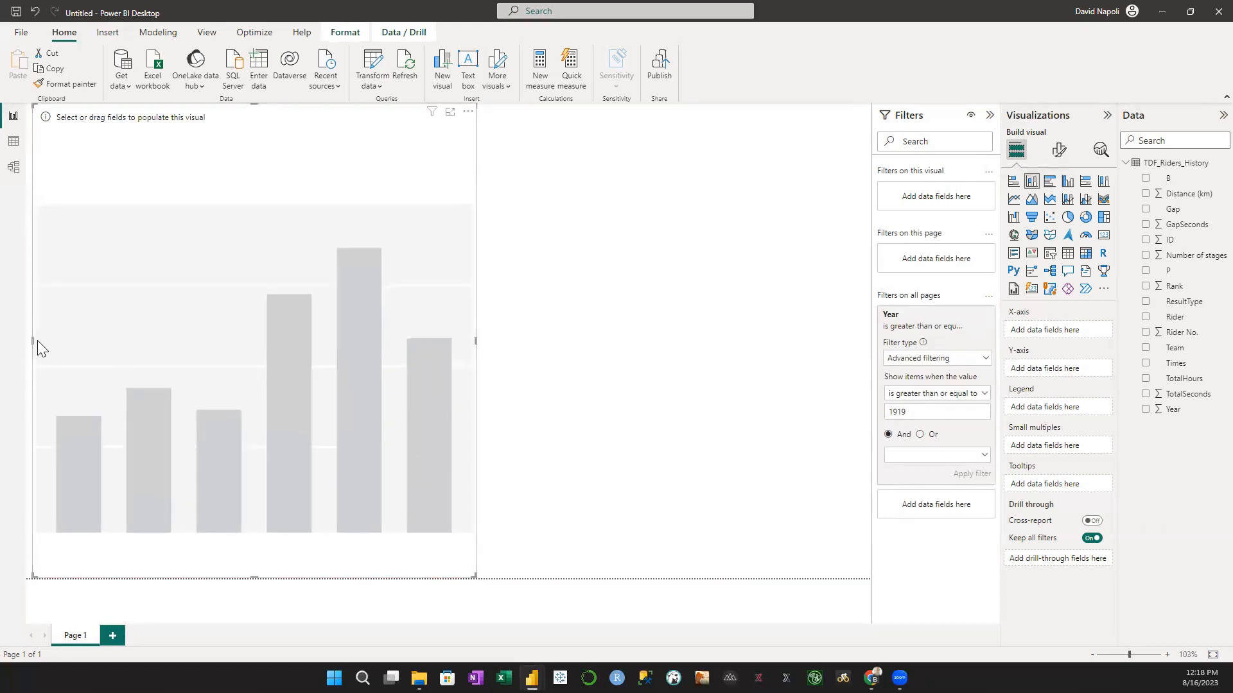
pyautogui.moveTo(36, 342); pyautogui.dragTo(28, 343)
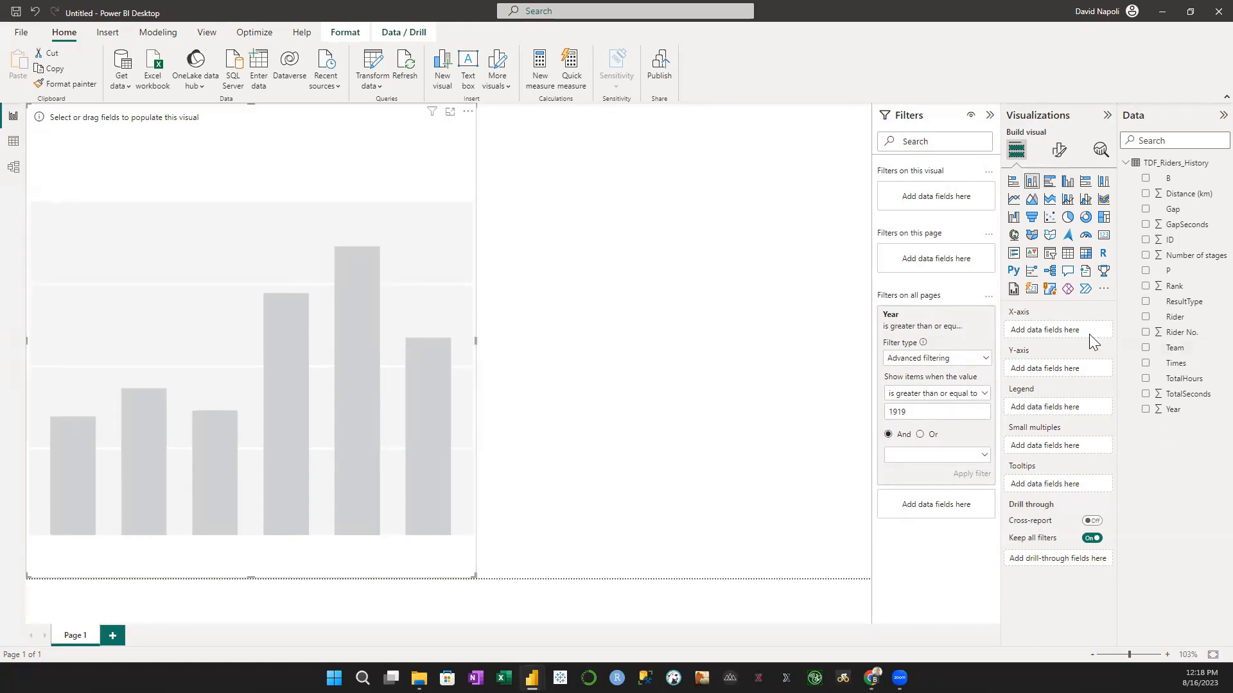
# Plot Year on the chart's X-axis and the distinct count of Team on its Y-axis.
pyautogui.moveTo(1176, 416); pyautogui.dragTo(1042, 338)
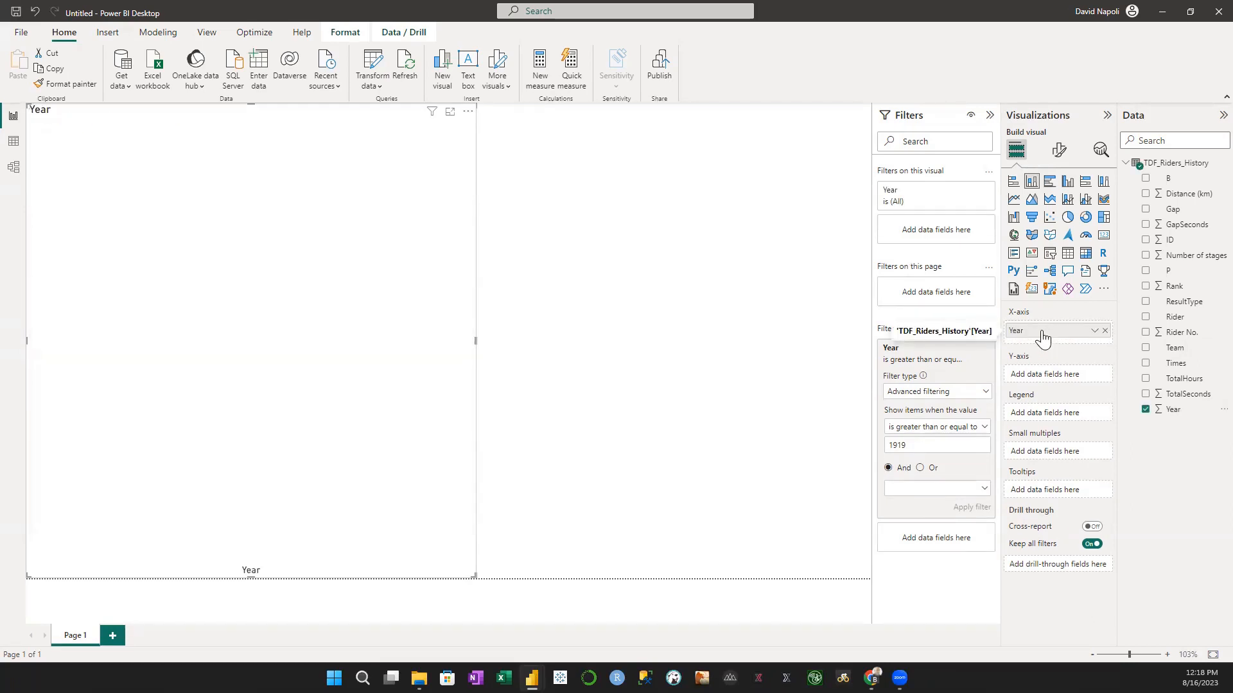
pyautogui.moveTo(1186, 355); pyautogui.dragTo(1049, 382)
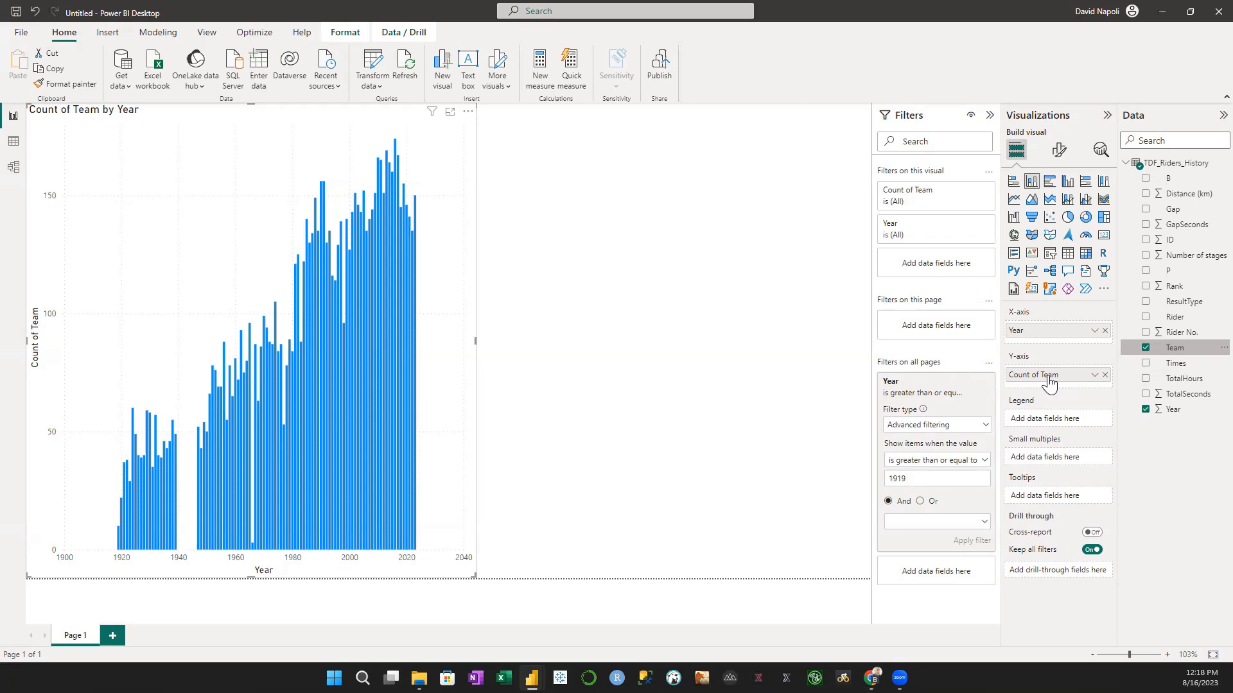
pyautogui.click(1095, 376)
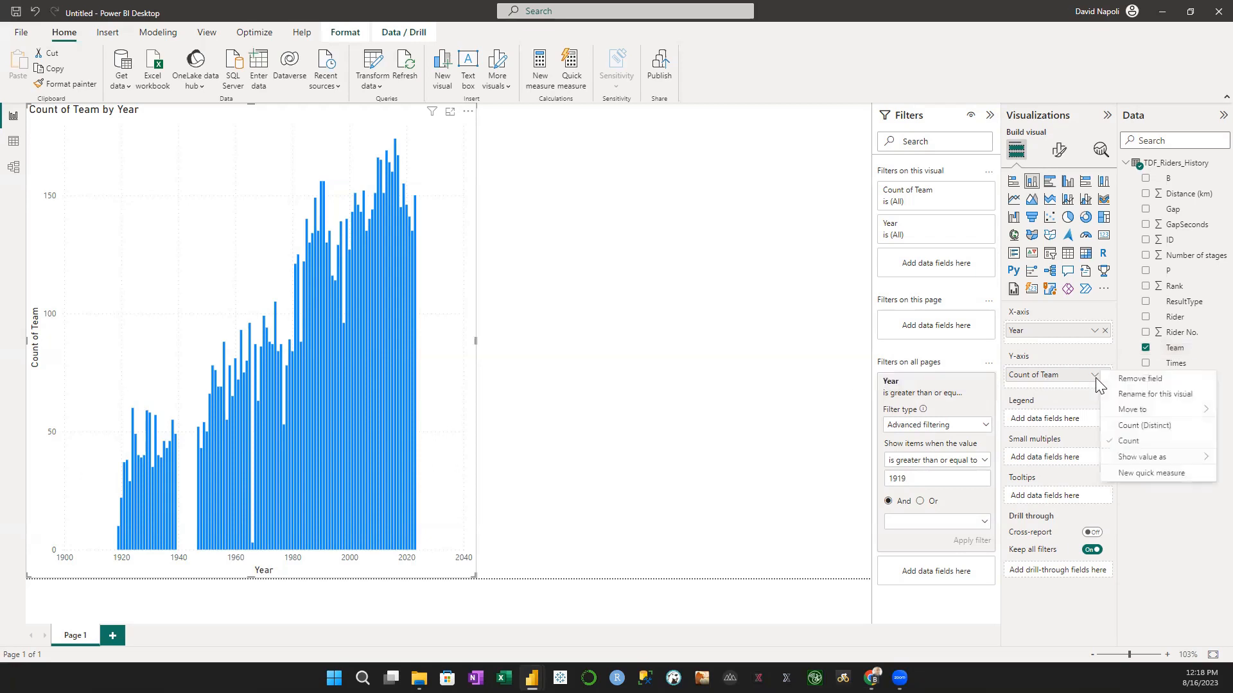
pyautogui.click(1135, 426)
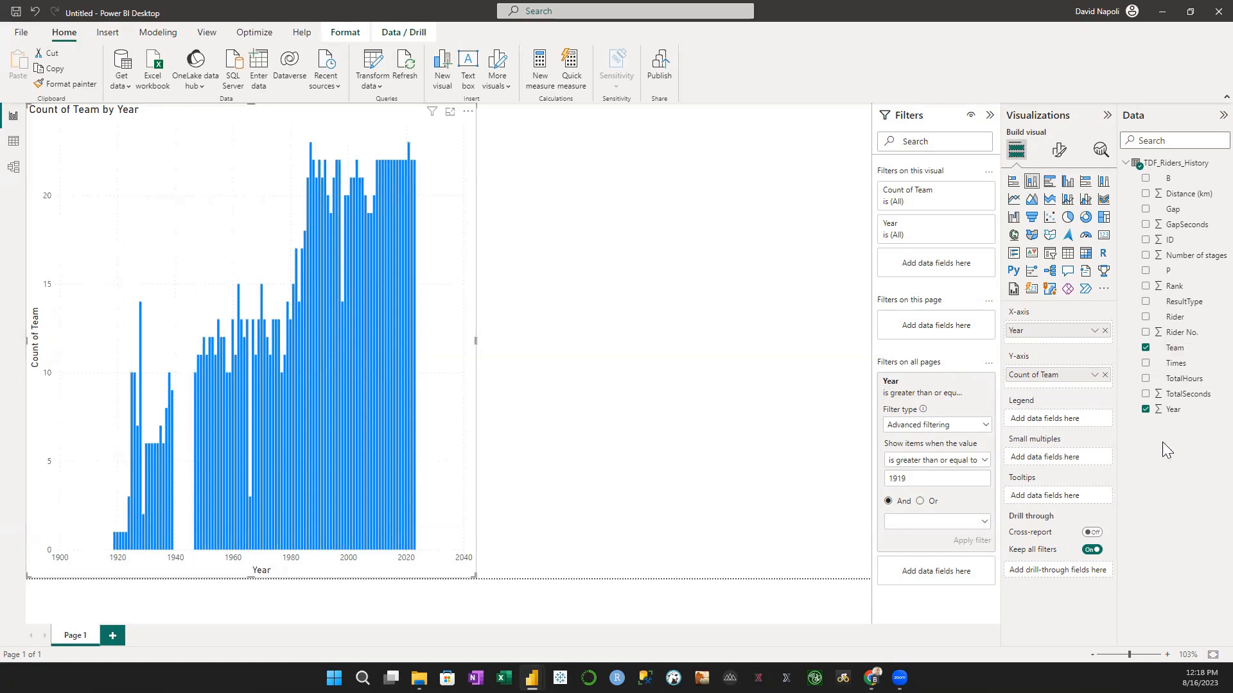
# Rename the chart's Y-axis field to "# of Teams" for this visual.
pyautogui.click(1095, 375)
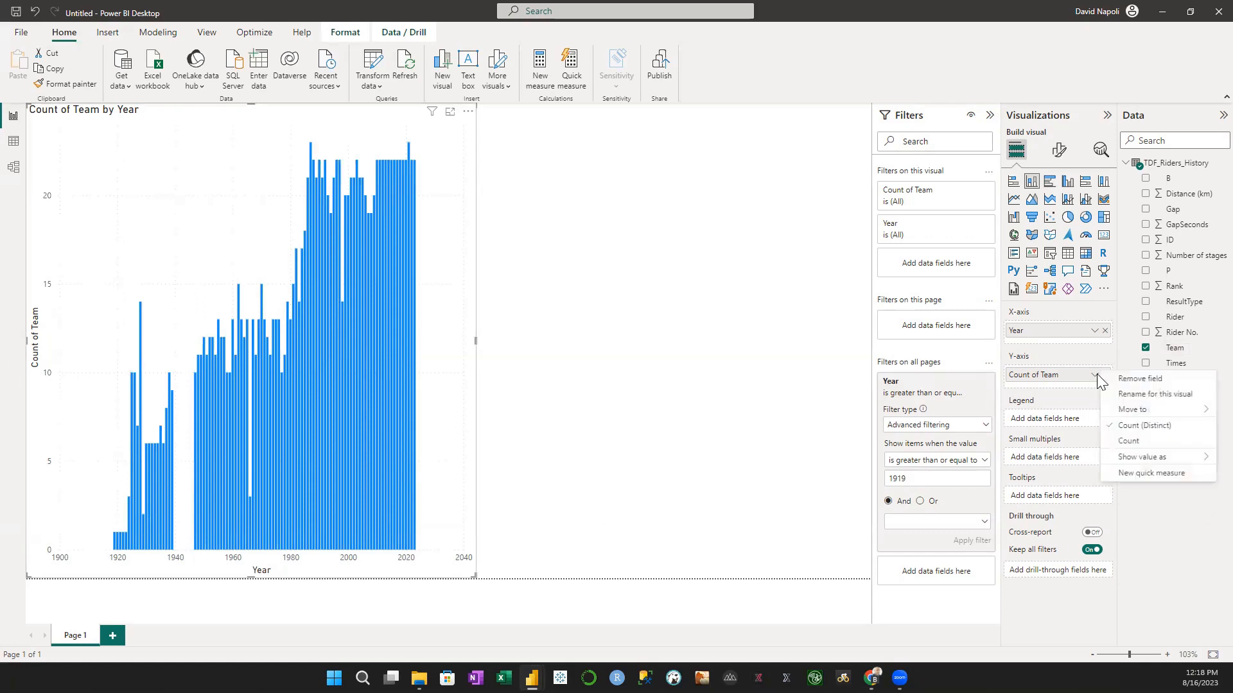
pyautogui.click(1147, 397)
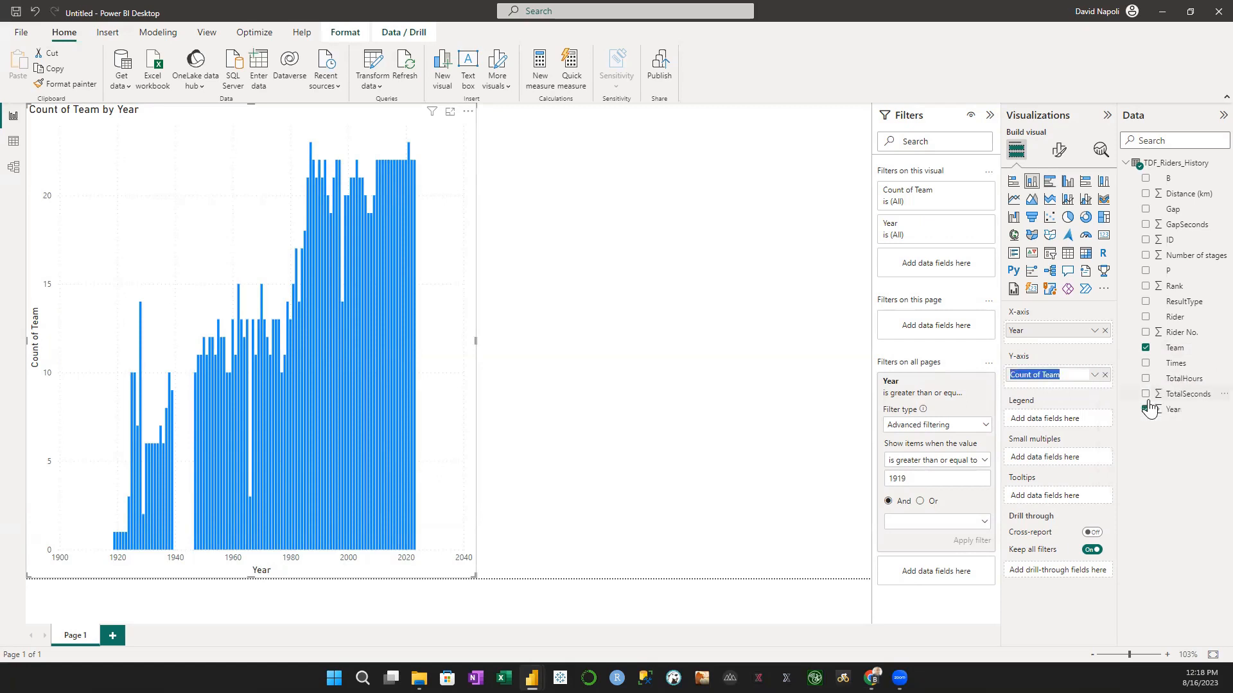
pyautogui.write('# of Teams')
pyautogui.press('Return')
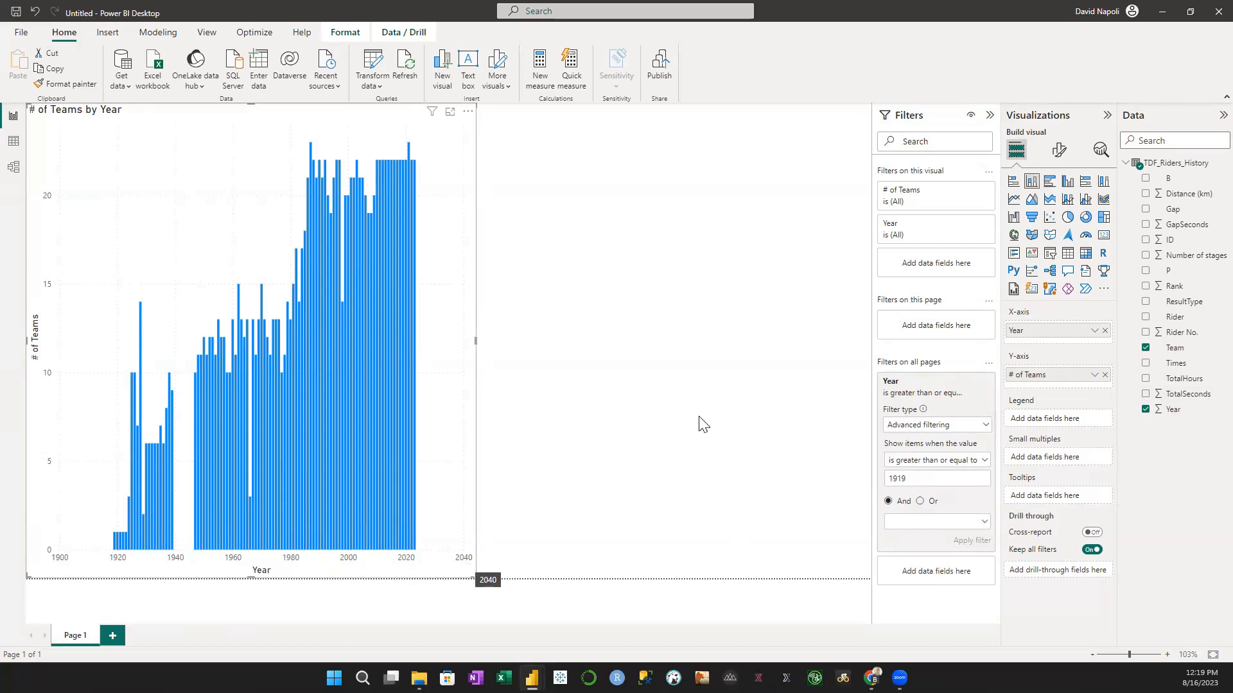
# Set the column chart's X-axis range to a minimum of 1915 and a maximum of 2025.
pyautogui.click(1059, 152)
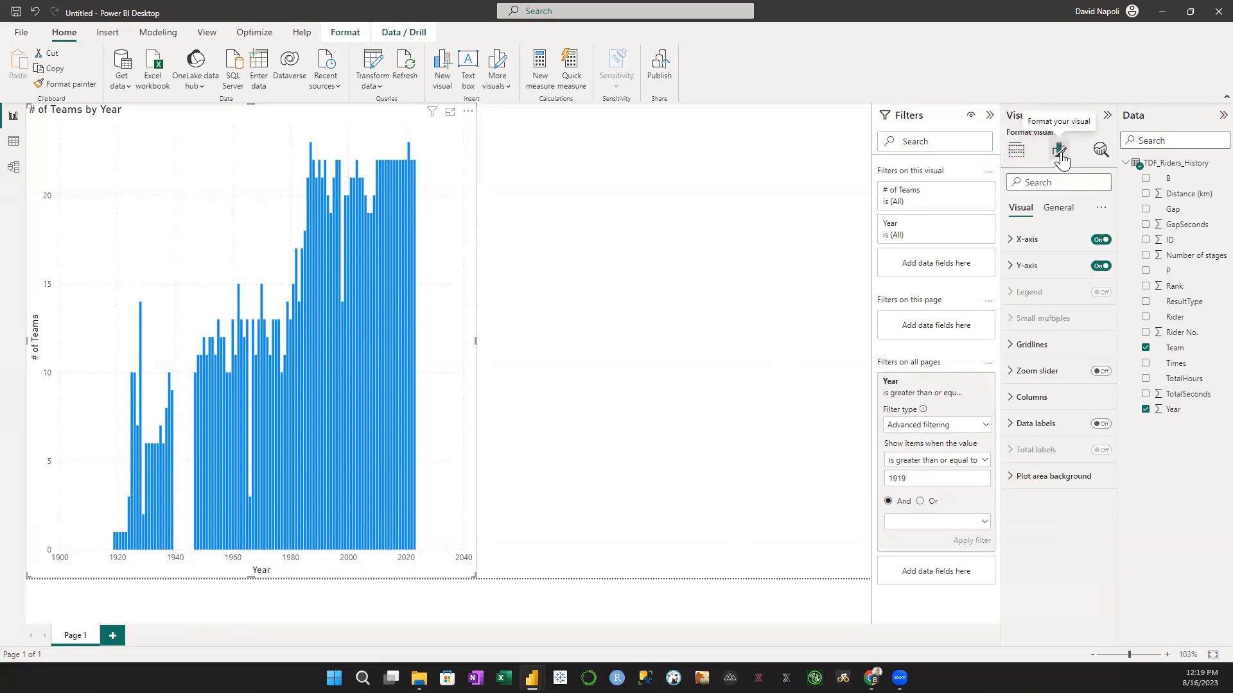
pyautogui.click(1014, 239)
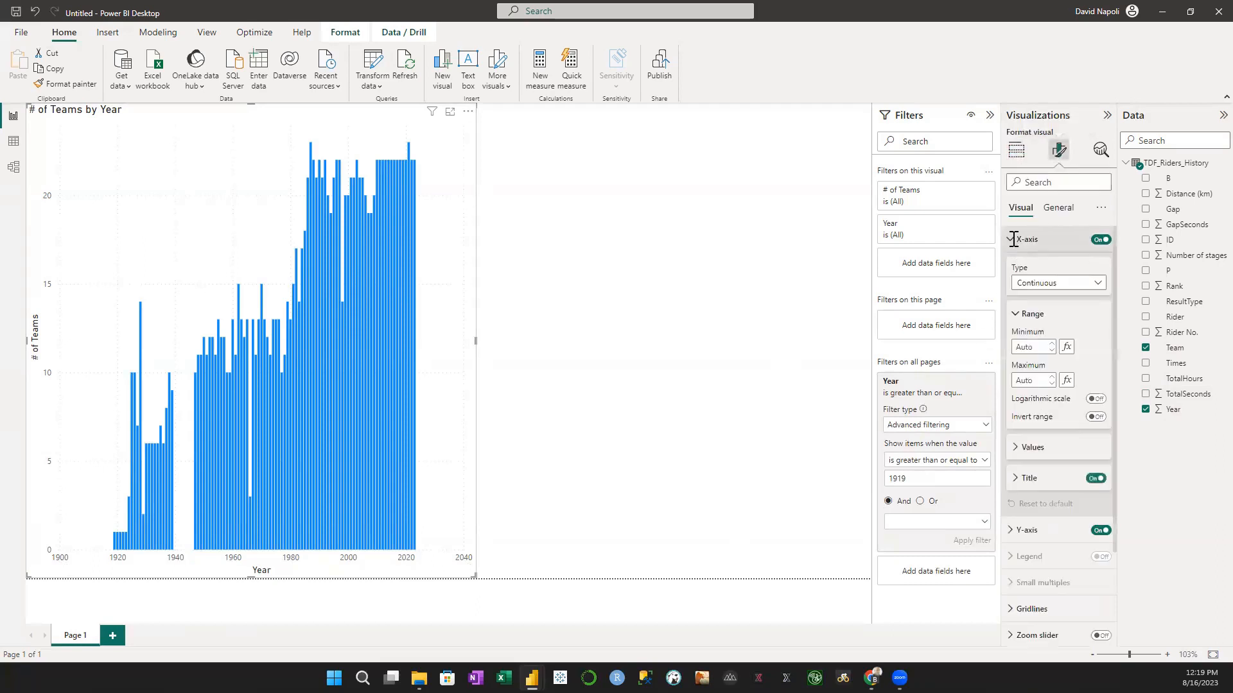
pyautogui.click(1036, 347)
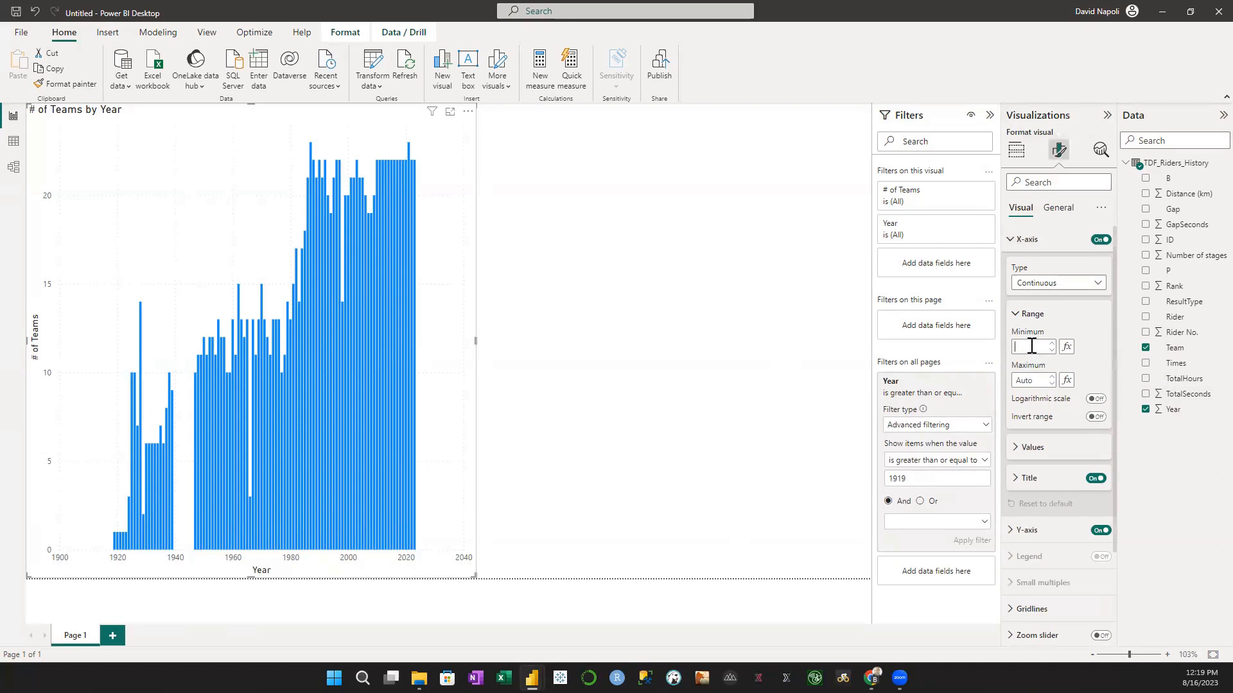
pyautogui.write('1915')
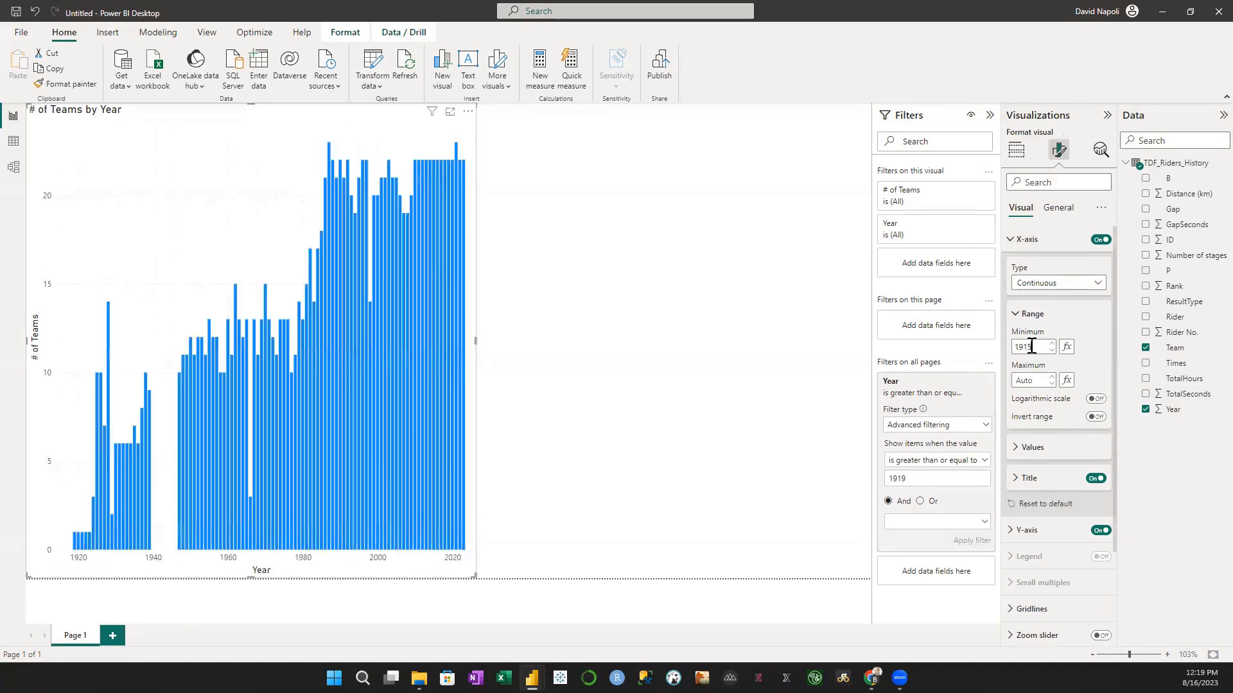
pyautogui.click(1034, 380)
pyautogui.write('2025')
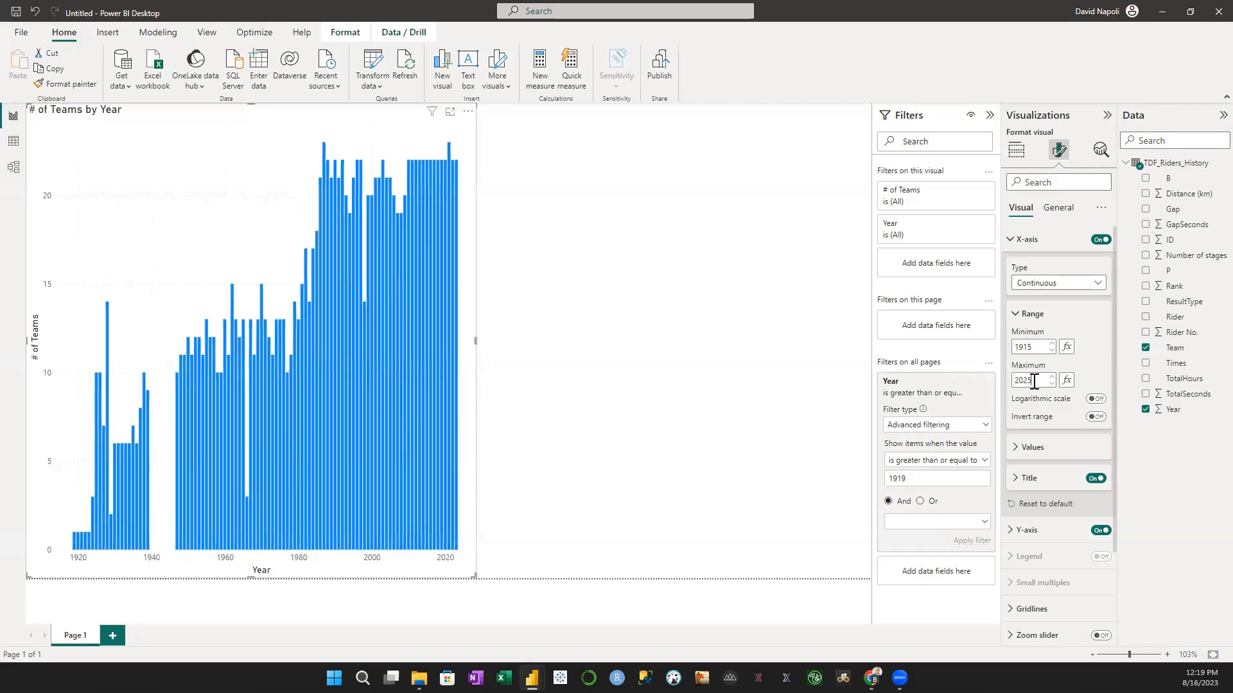
pyautogui.click(1093, 317)
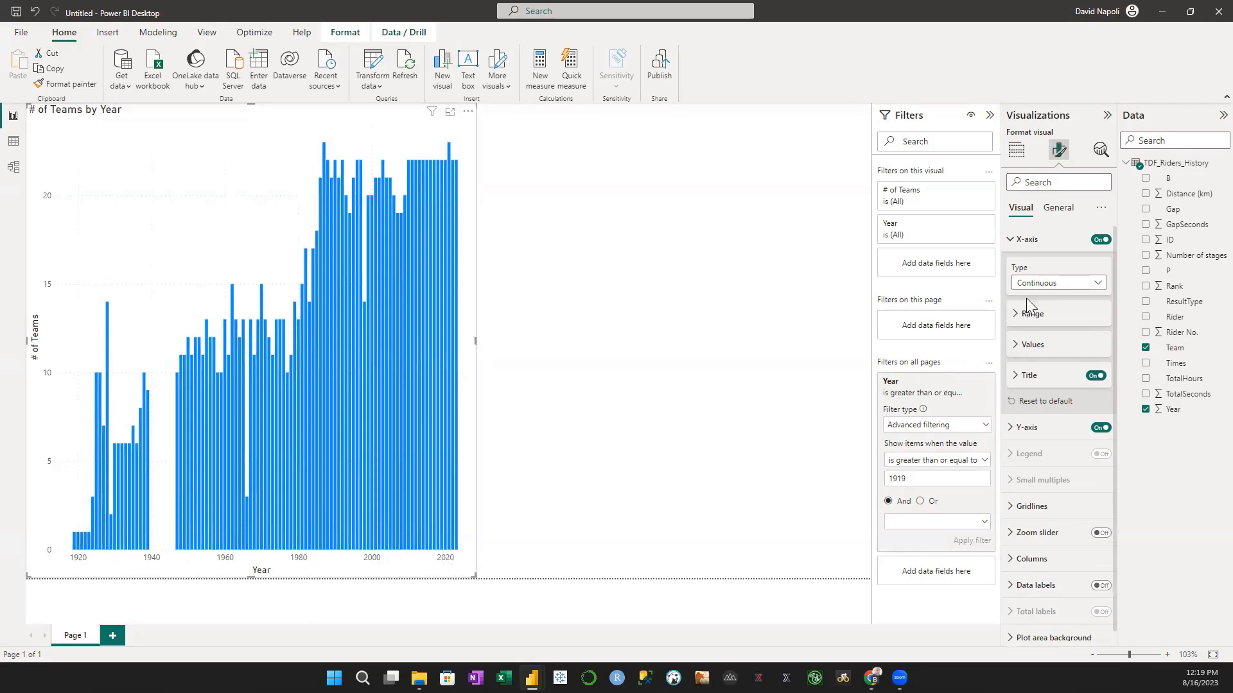
pyautogui.click(1011, 240)
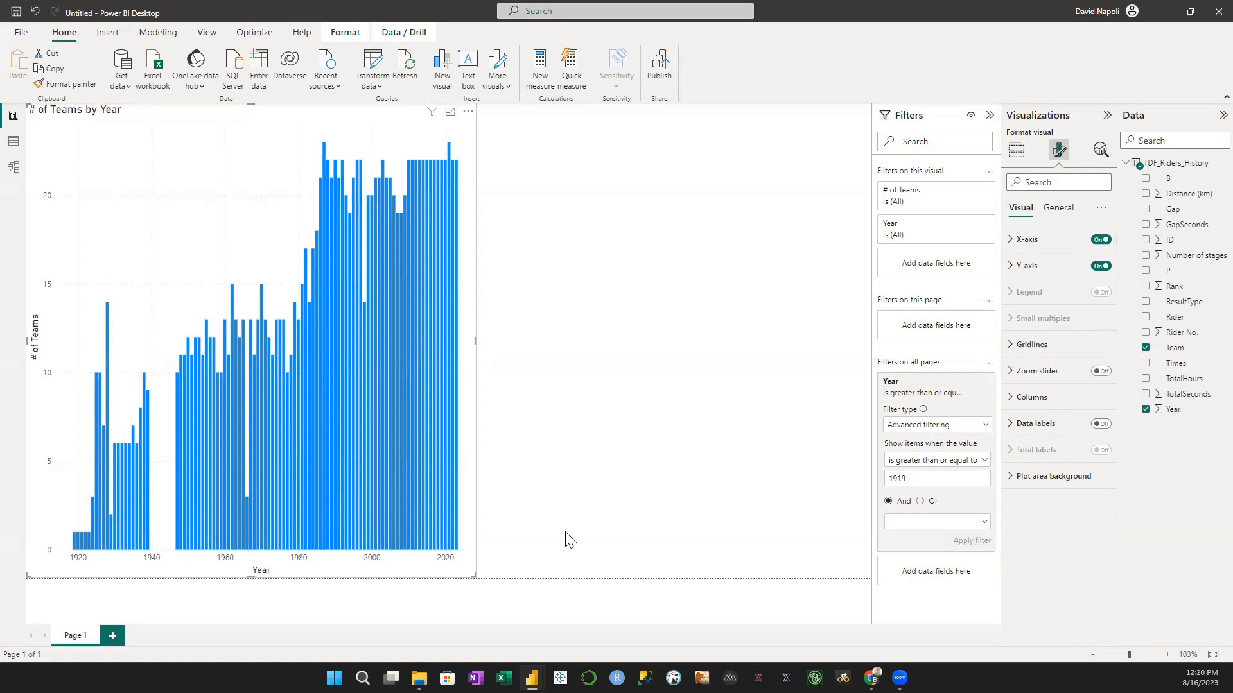
pyautogui.click(1016, 151)
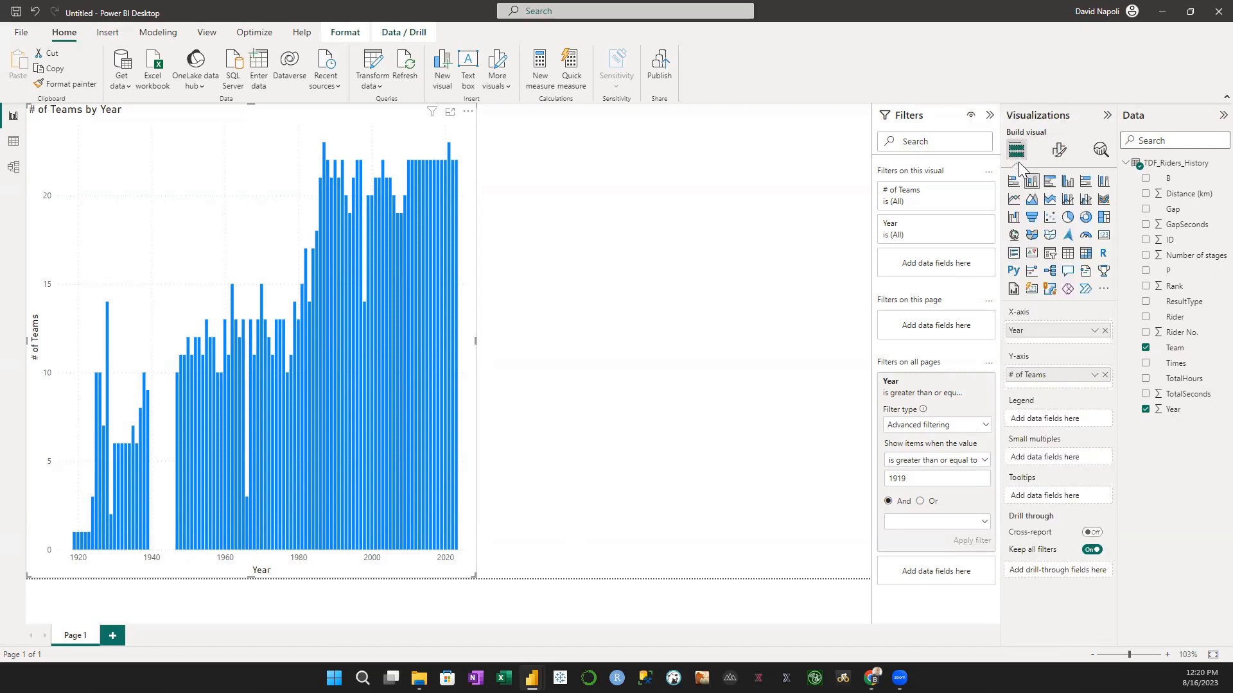
pyautogui.click(1068, 255)
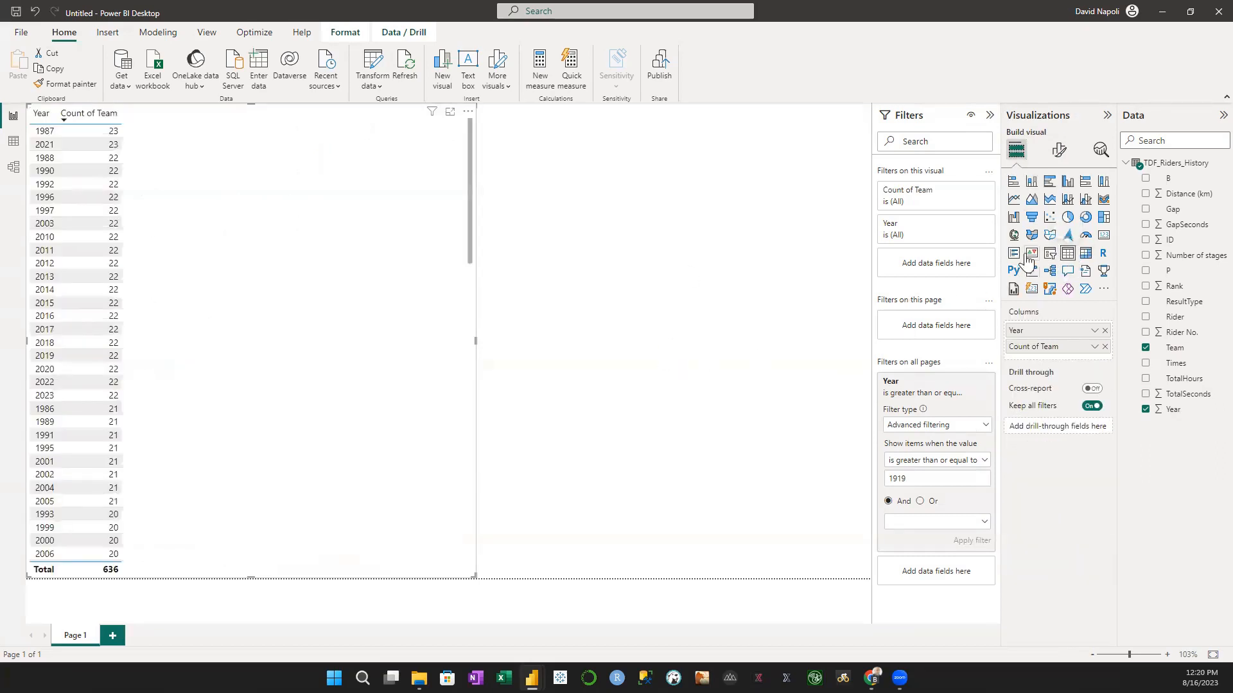
pyautogui.click(1033, 184)
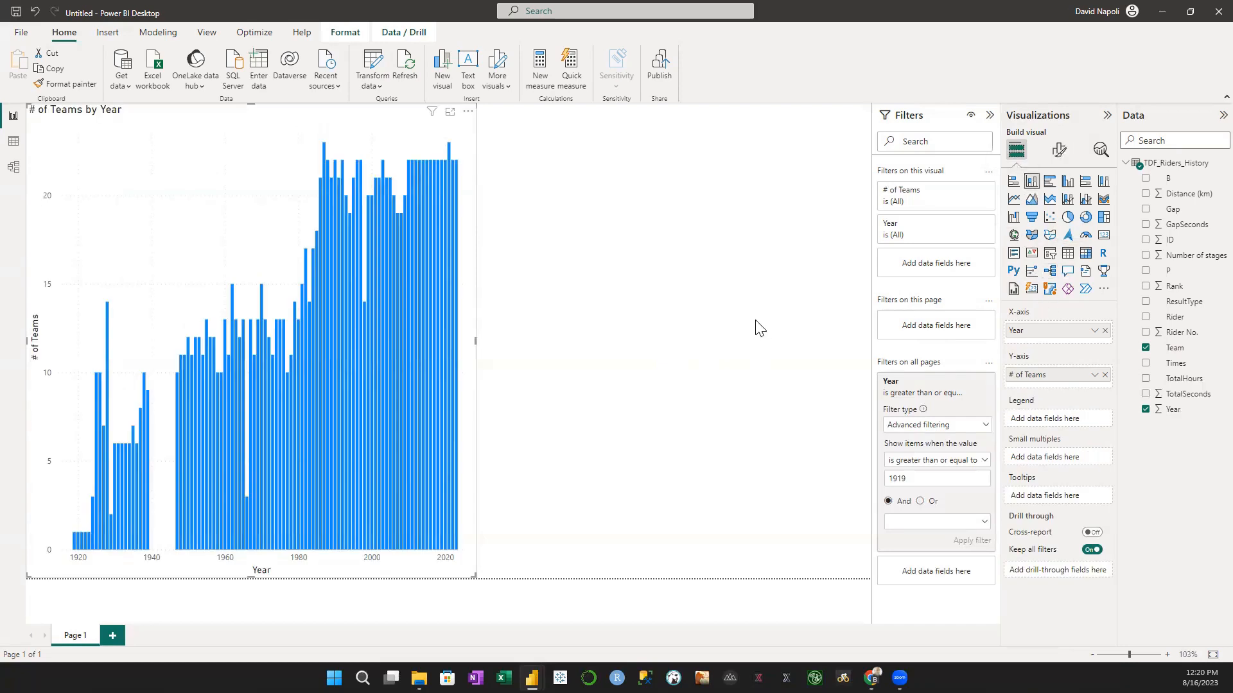
# Add two narrow empty table visuals side by side in the free space beside the column chart.
pyautogui.click(762, 328)
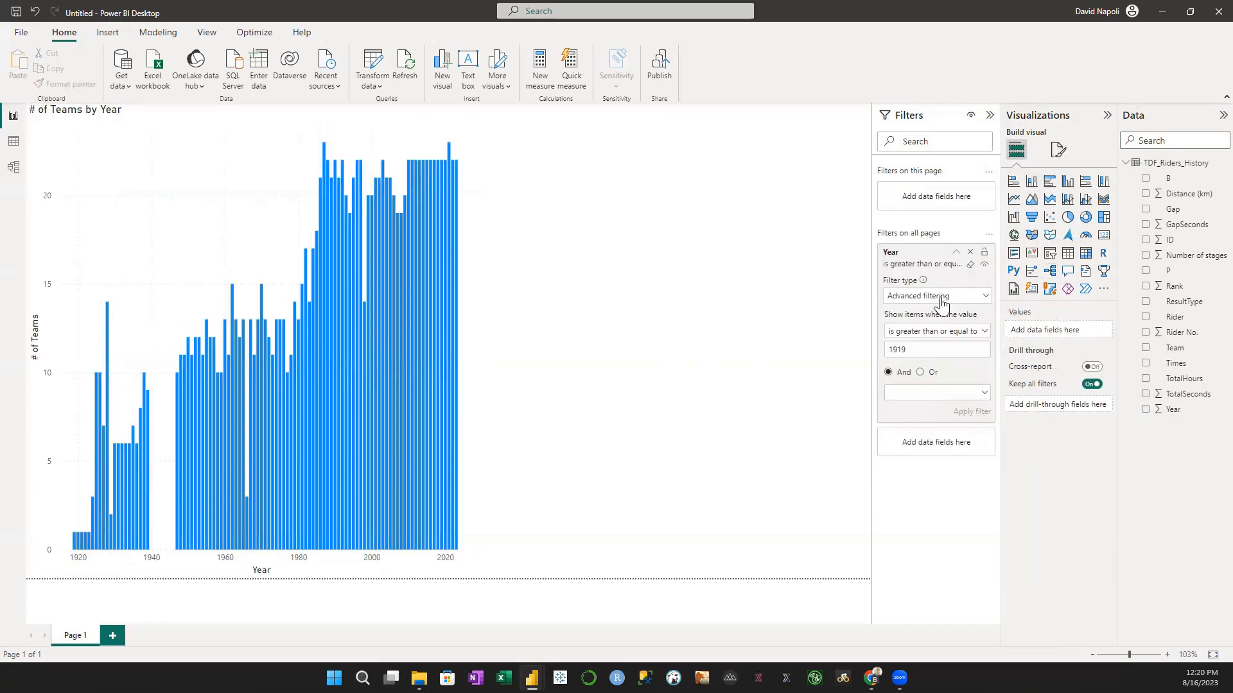
pyautogui.click(1067, 254)
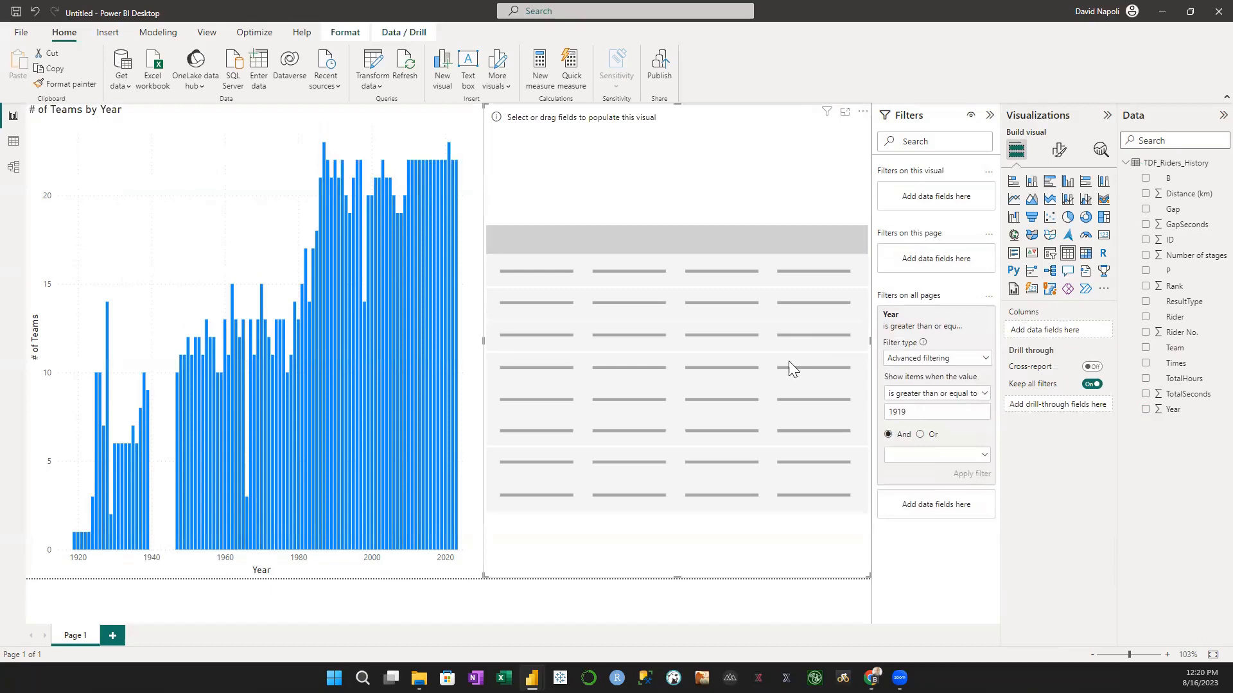
pyautogui.moveTo(867, 343); pyautogui.dragTo(667, 360)
pyautogui.click(817, 392)
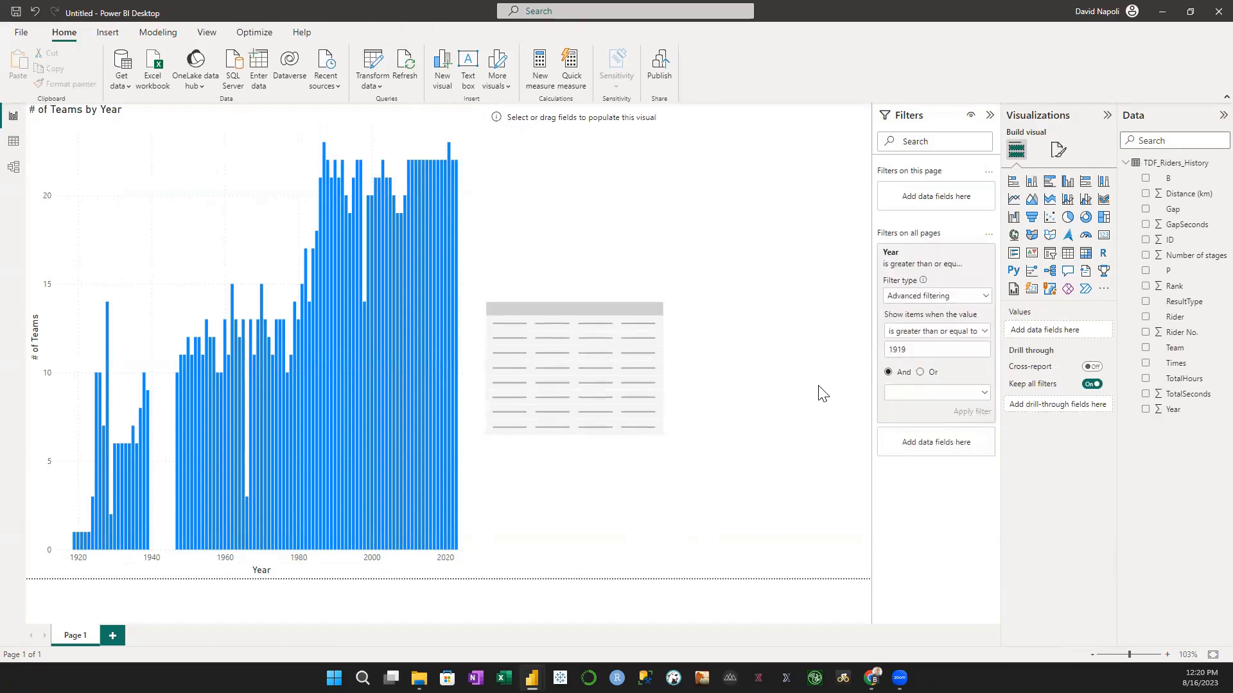
pyautogui.click(1067, 253)
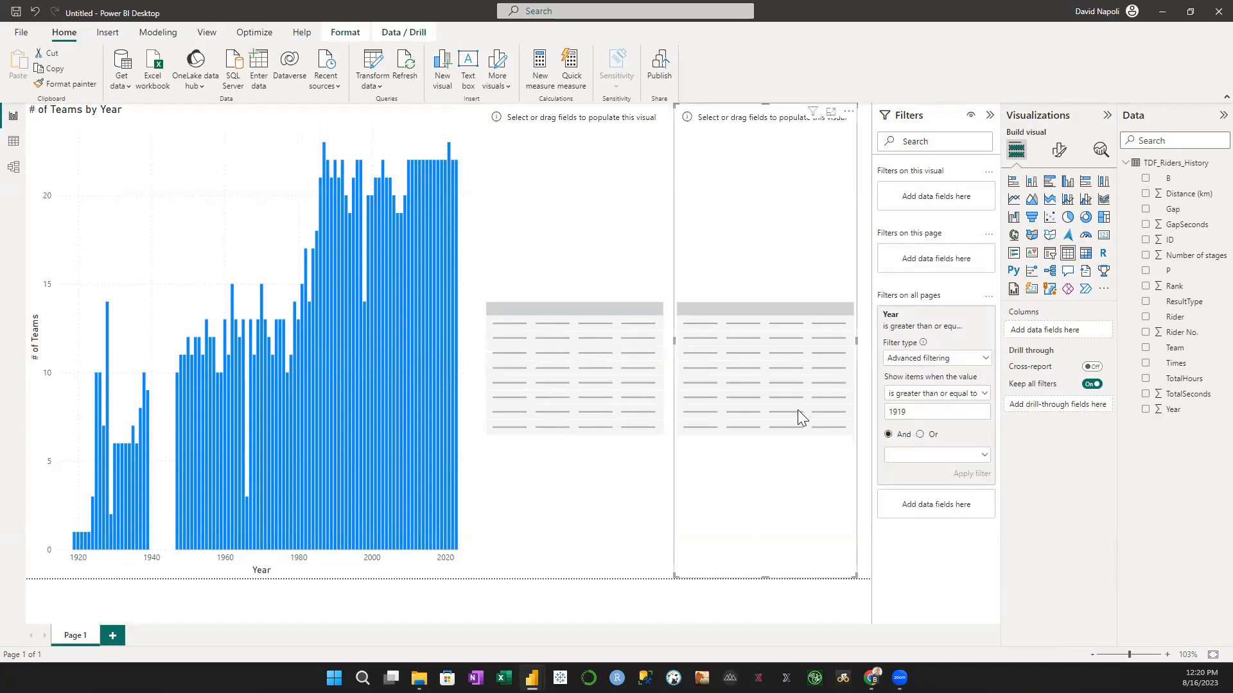
# Add the Team field as a column of the empty table nearest the column chart.
pyautogui.click(603, 204)
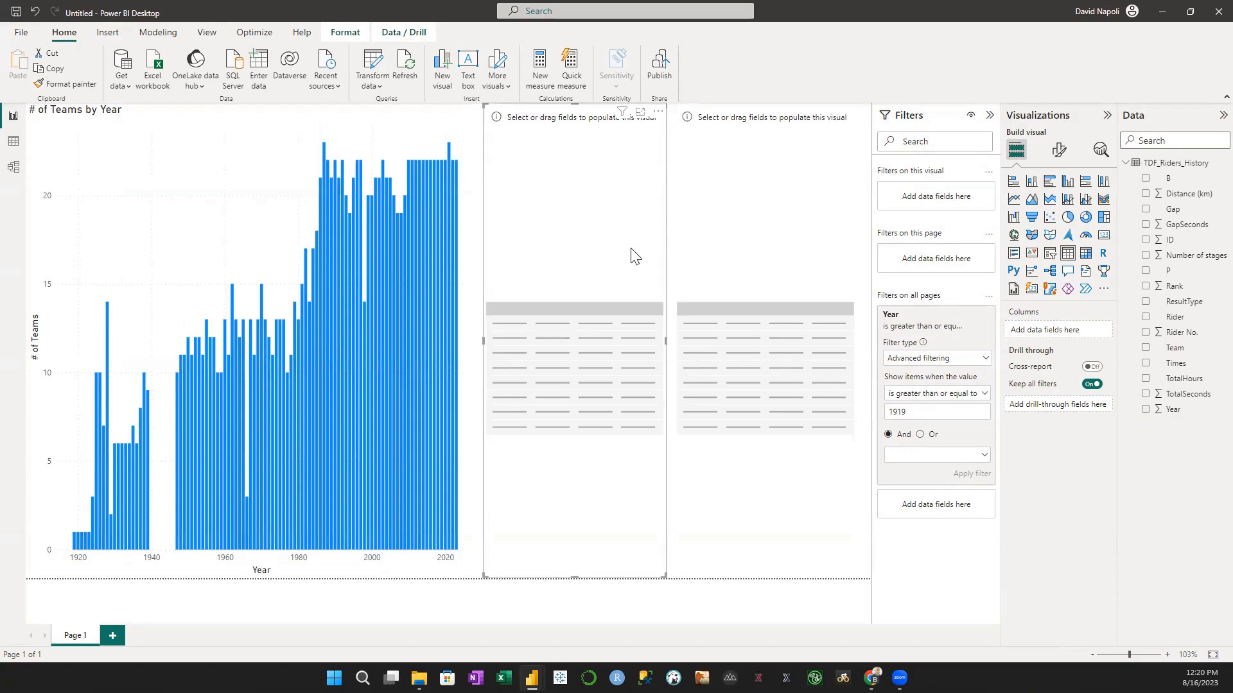
pyautogui.moveTo(1178, 353); pyautogui.dragTo(1053, 330)
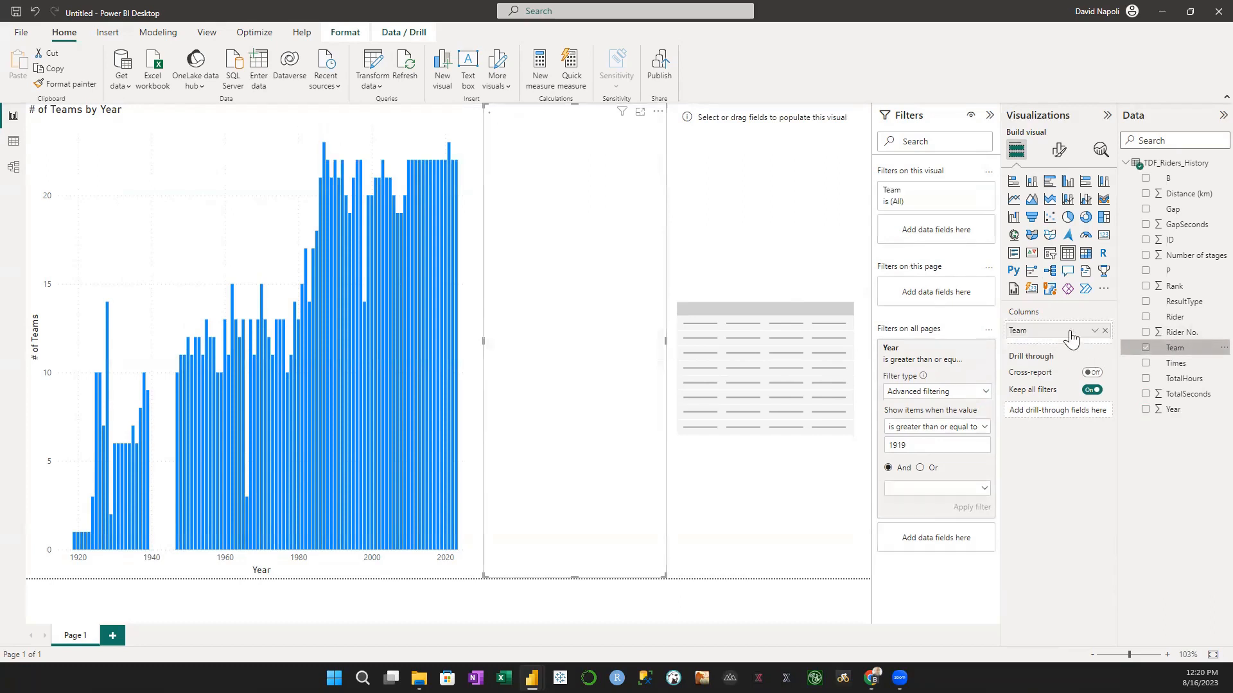
# Add the Rider field as a column of the remaining empty table.
pyautogui.click(742, 536)
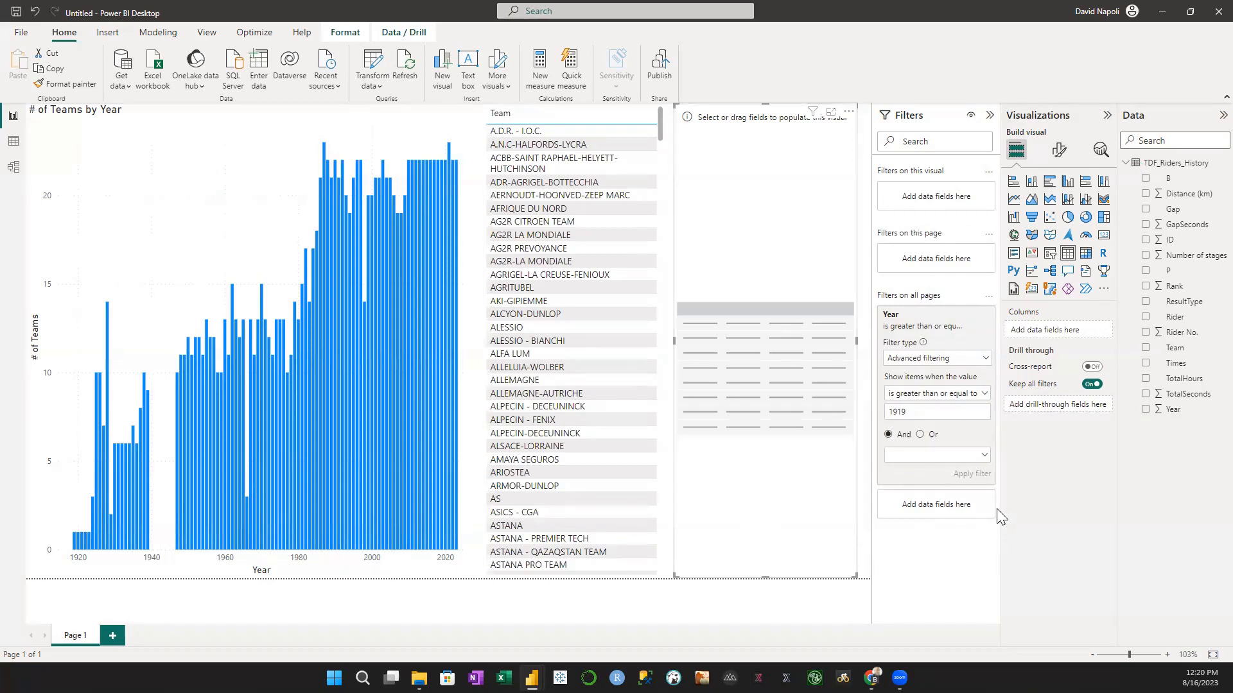
pyautogui.moveTo(1175, 317); pyautogui.dragTo(1079, 331)
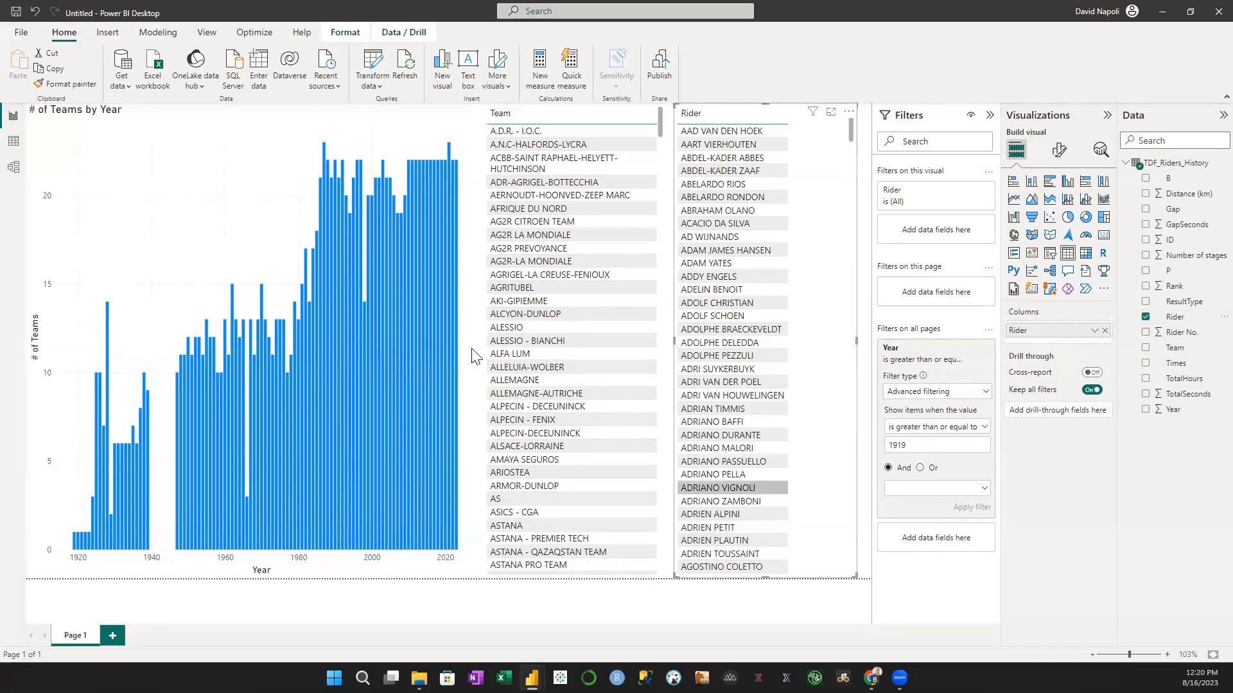
# Cross-filter the tables by the 2023 and 2021 chart columns and by the Jumbo-Visma team to examine its riders in each year.
pyautogui.click(456, 325)
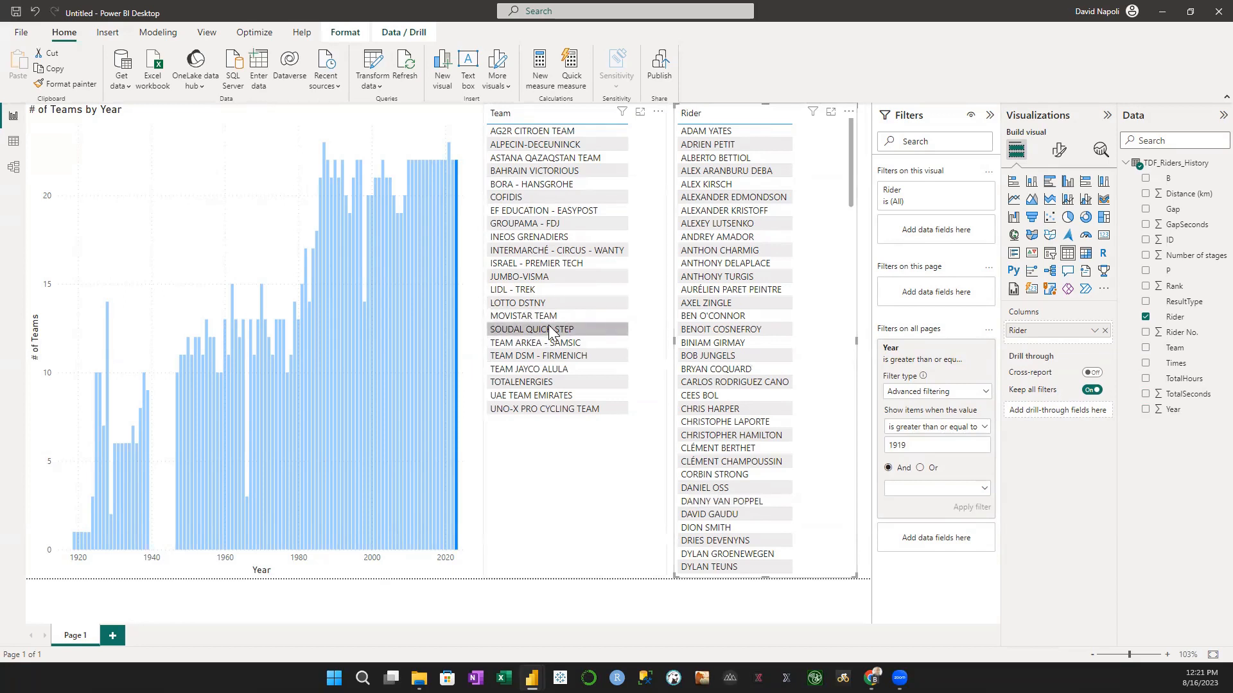
pyautogui.click(549, 278)
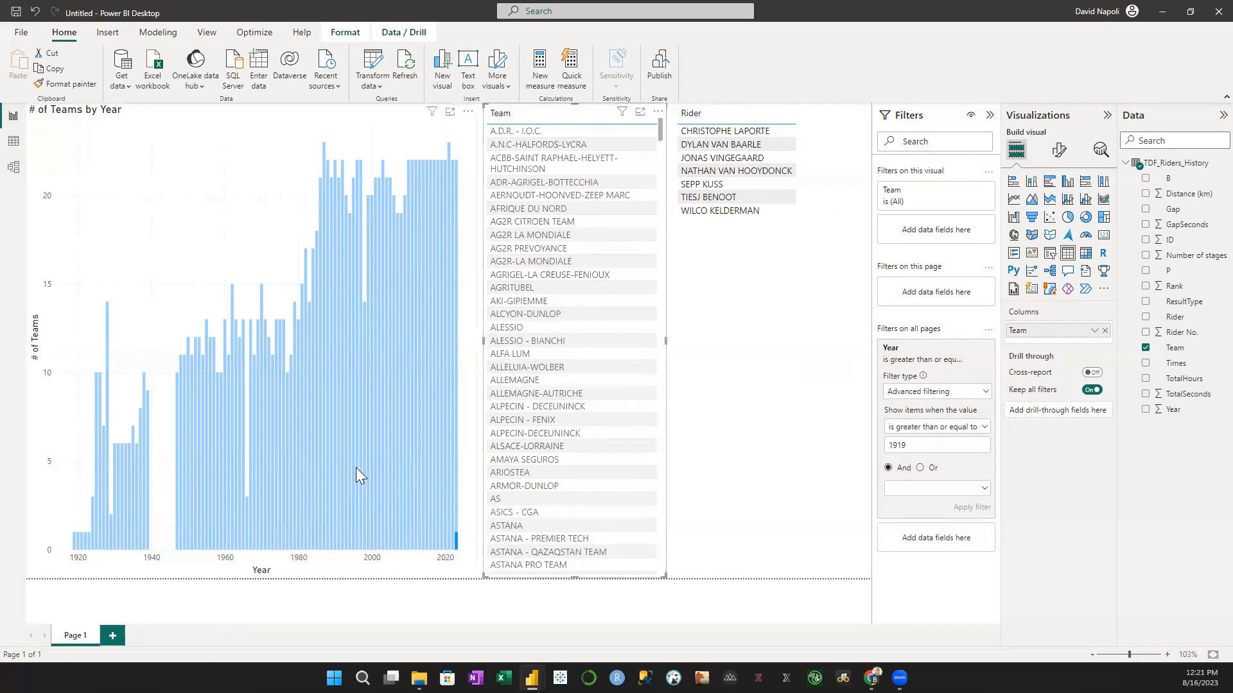
pyautogui.moveTo(356, 467)
pyautogui.moveTo(443, 365)
pyautogui.click(447, 296)
pyautogui.click(448, 284)
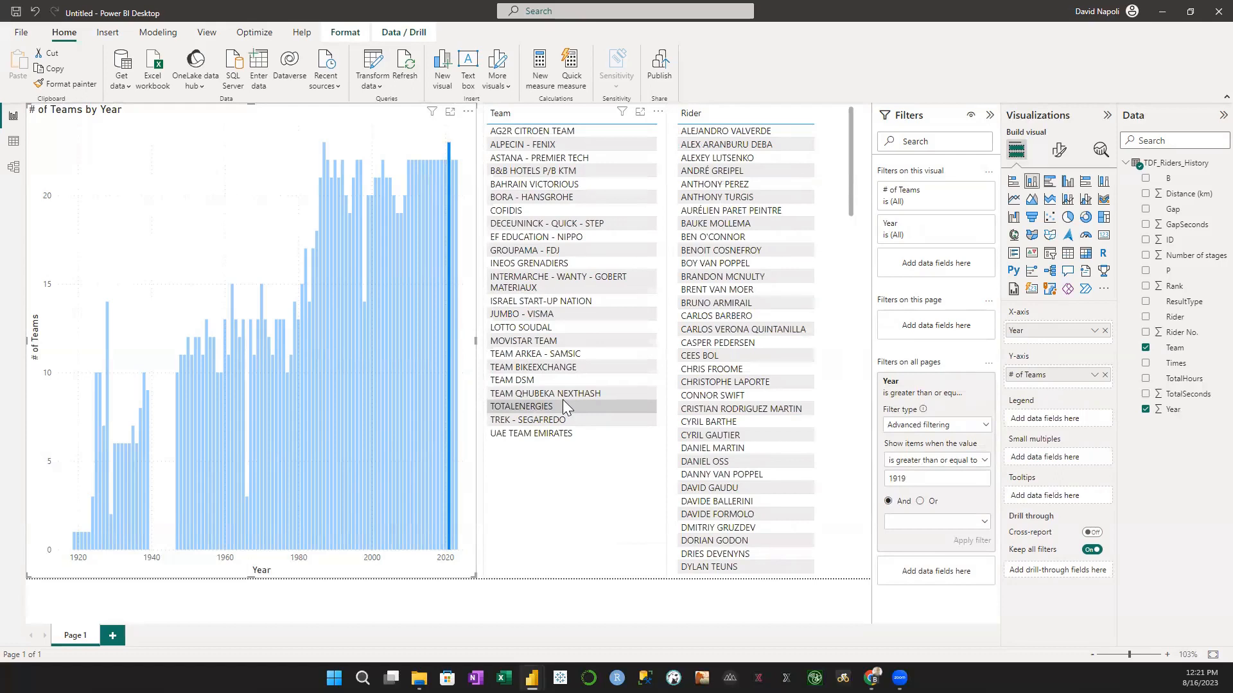
pyautogui.click(560, 314)
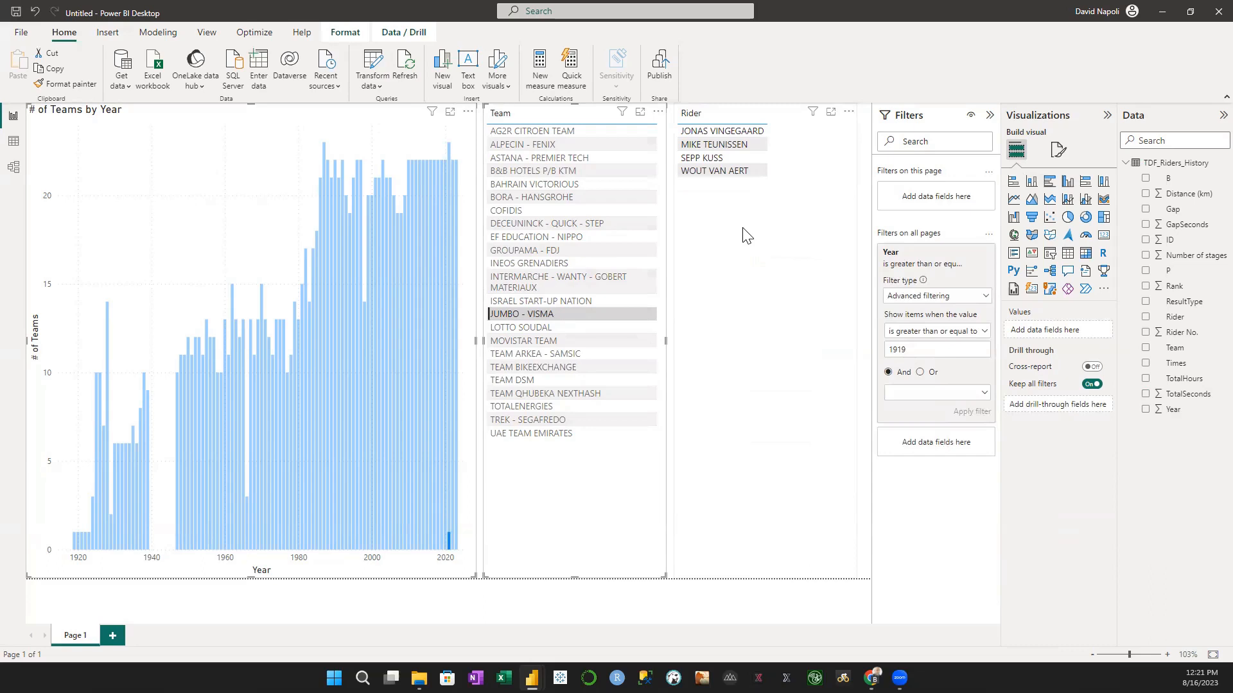
pyautogui.click(457, 417)
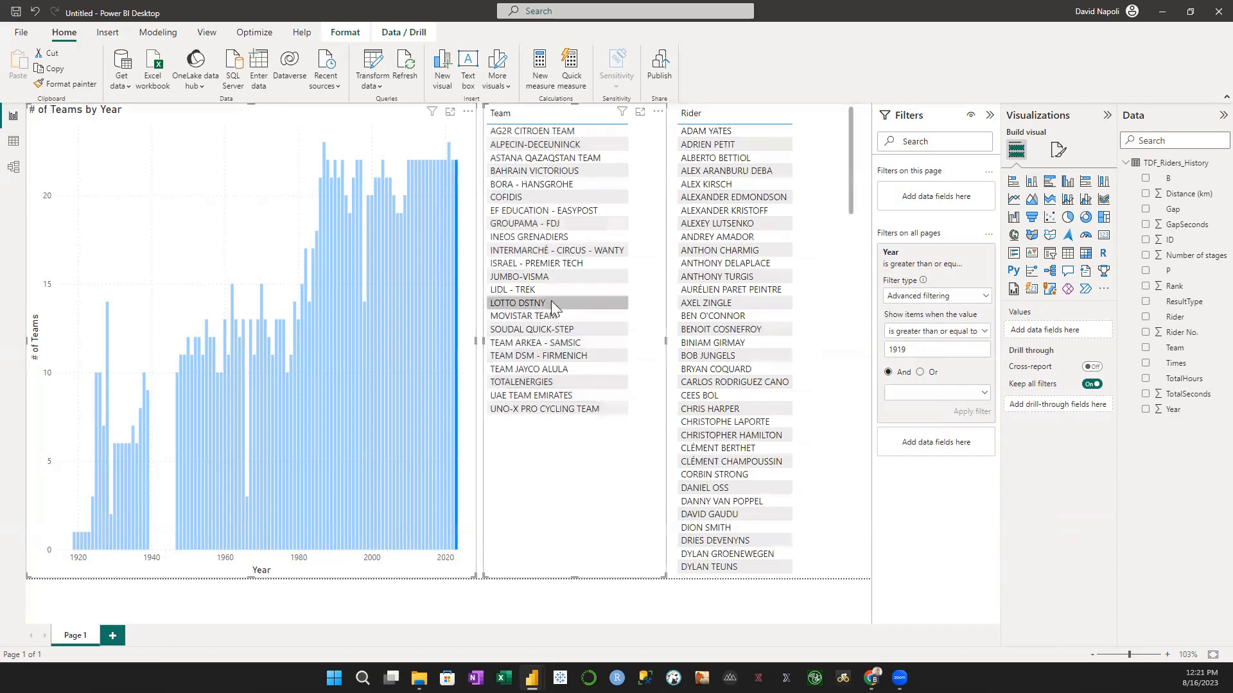
pyautogui.click(546, 277)
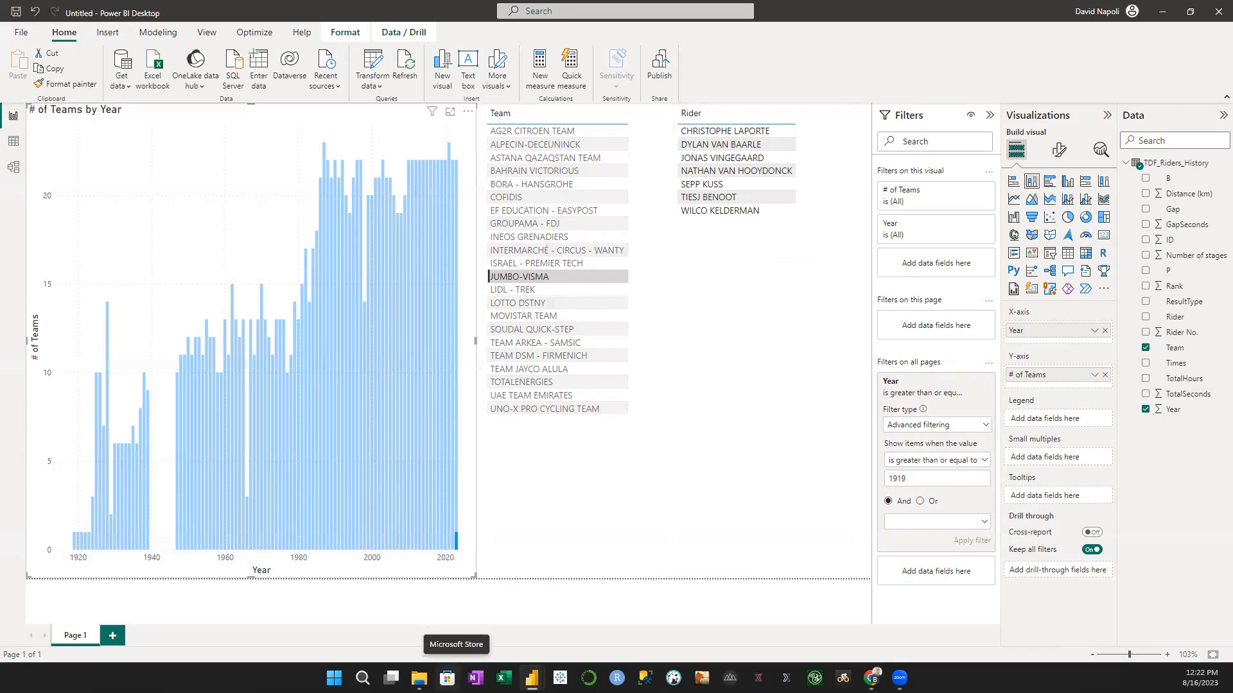
# Rename the report page "Number of Teams" and clear the year highlight in its column chart.
pyautogui.doubleClick(75, 635)
pyautogui.write('Number of Teams')
pyautogui.press('Return')
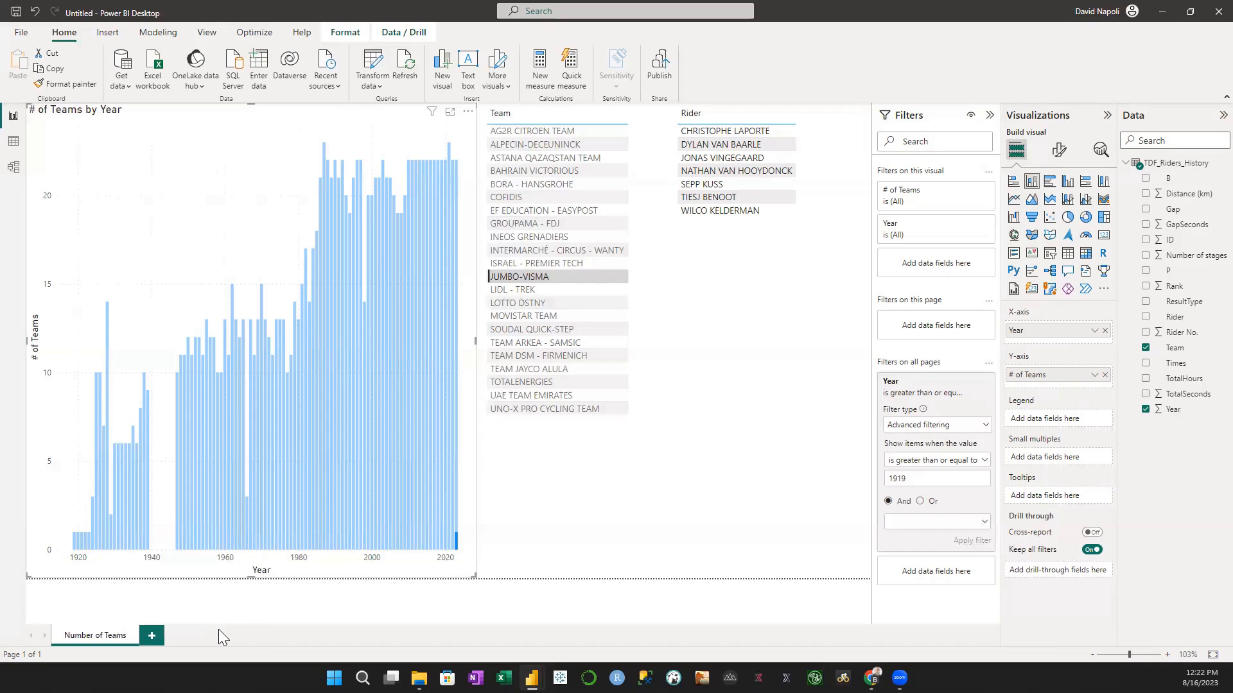
pyautogui.click(457, 359)
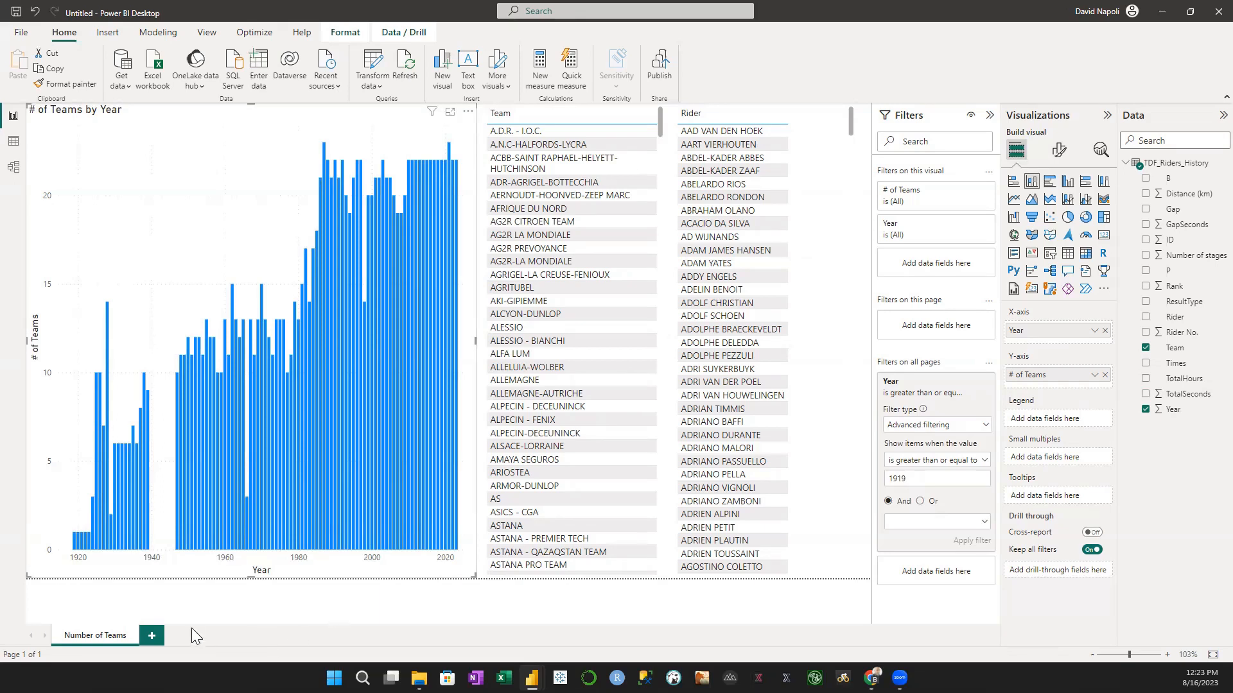
# Add a new report page with an empty stacked column chart enlarged to fill the whole page.
pyautogui.click(152, 636)
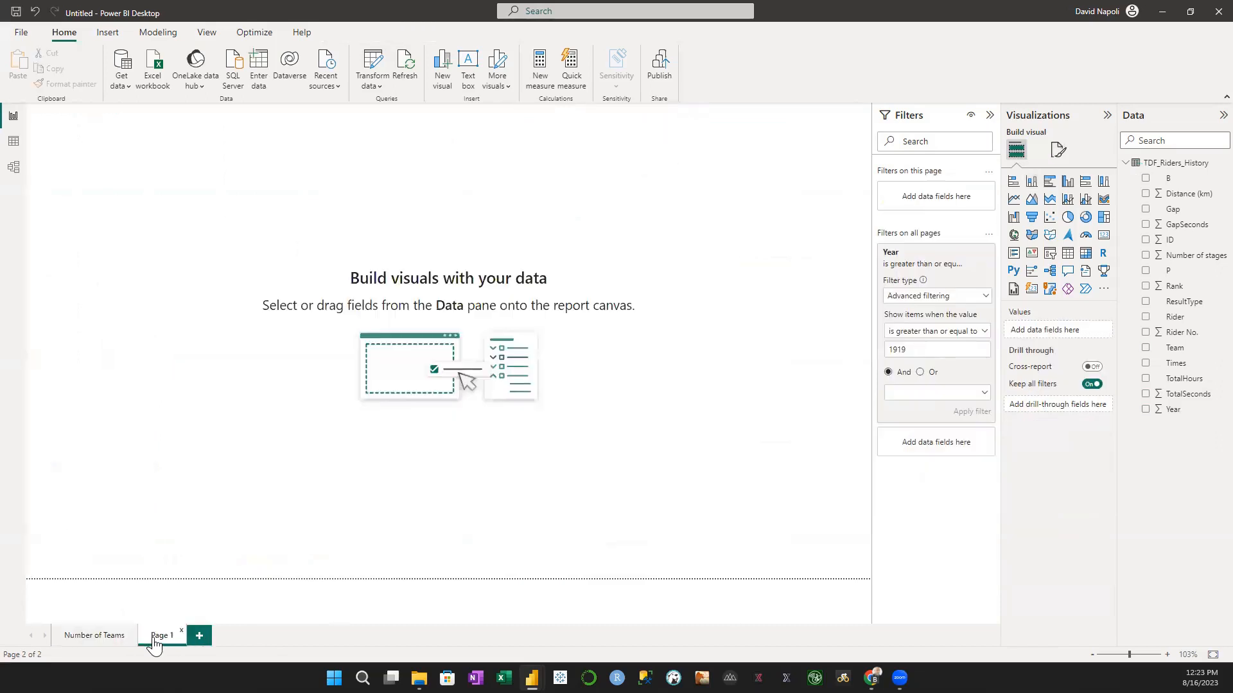
pyautogui.click(1032, 183)
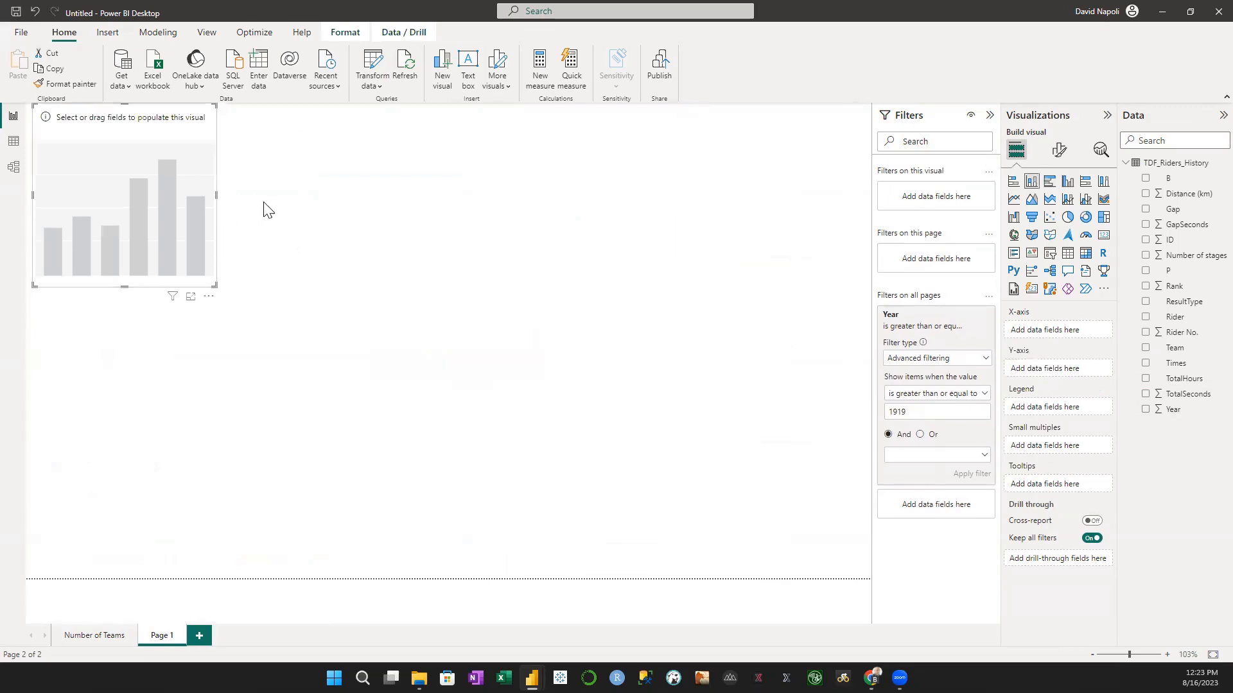
pyautogui.moveTo(218, 283); pyautogui.dragTo(962, 645)
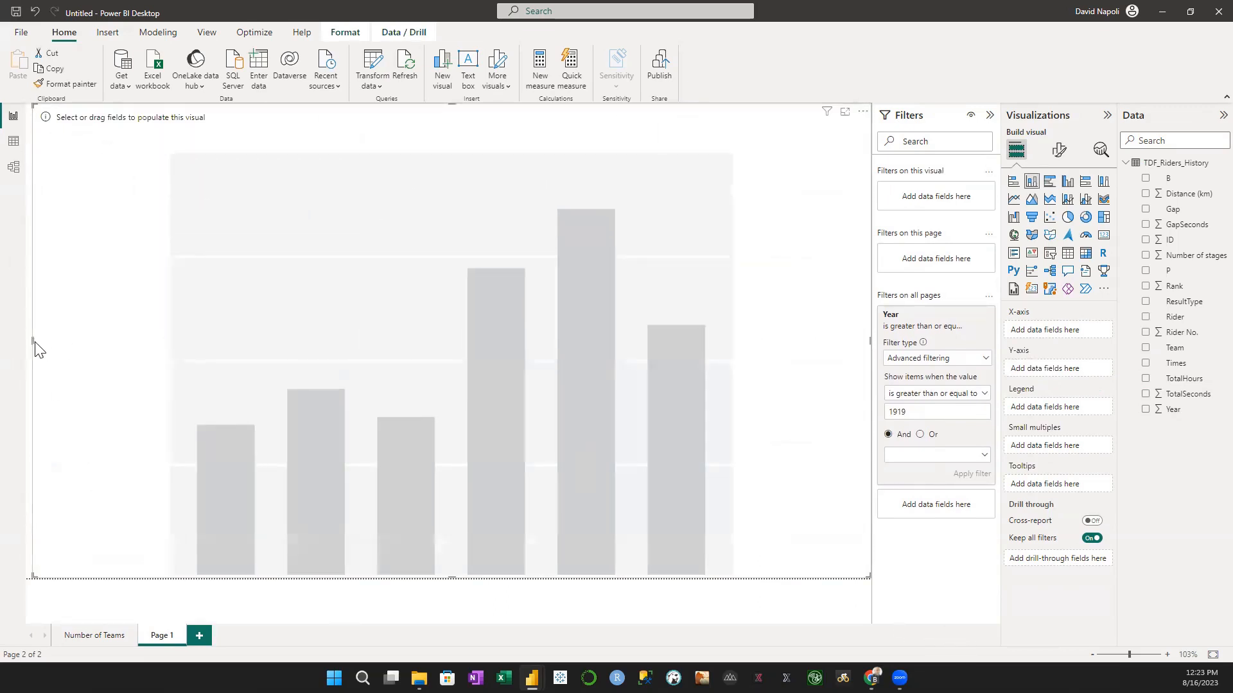
pyautogui.moveTo(33, 350); pyautogui.dragTo(17, 341)
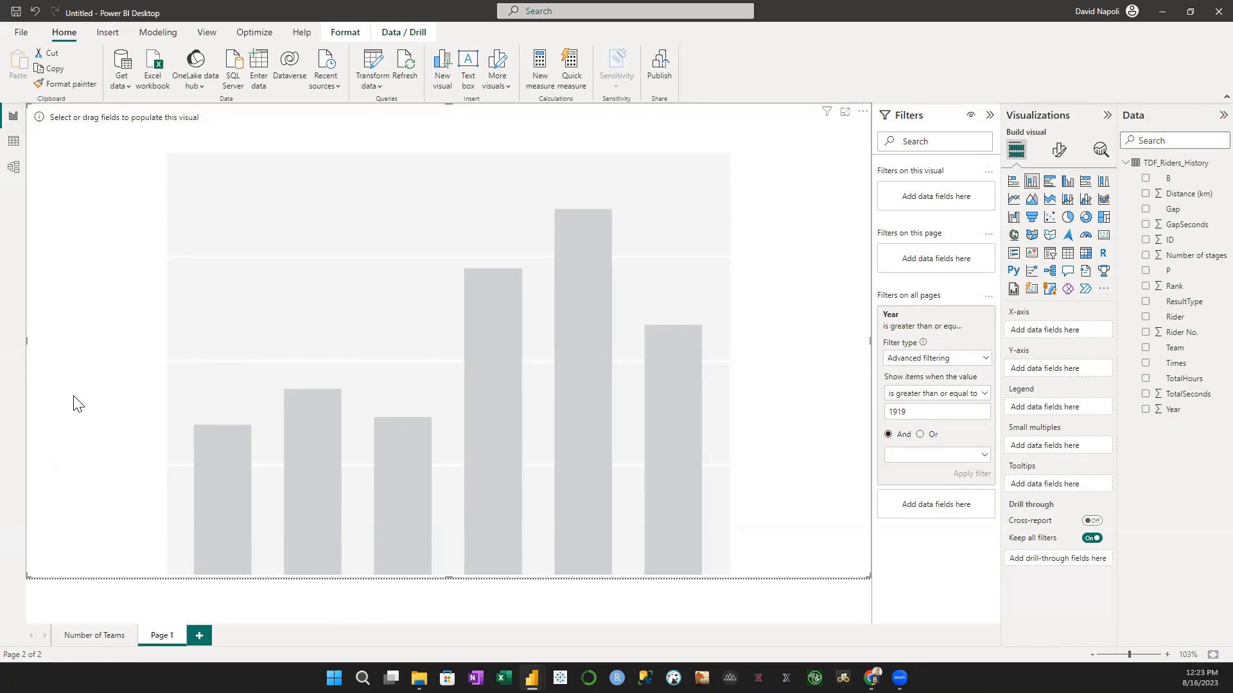
# Put Year on the new chart's X-axis and the count of ID on its Y-axis.
pyautogui.moveTo(1185, 414); pyautogui.dragTo(1069, 355)
pyautogui.moveTo(1045, 335); pyautogui.dragTo(1047, 335)
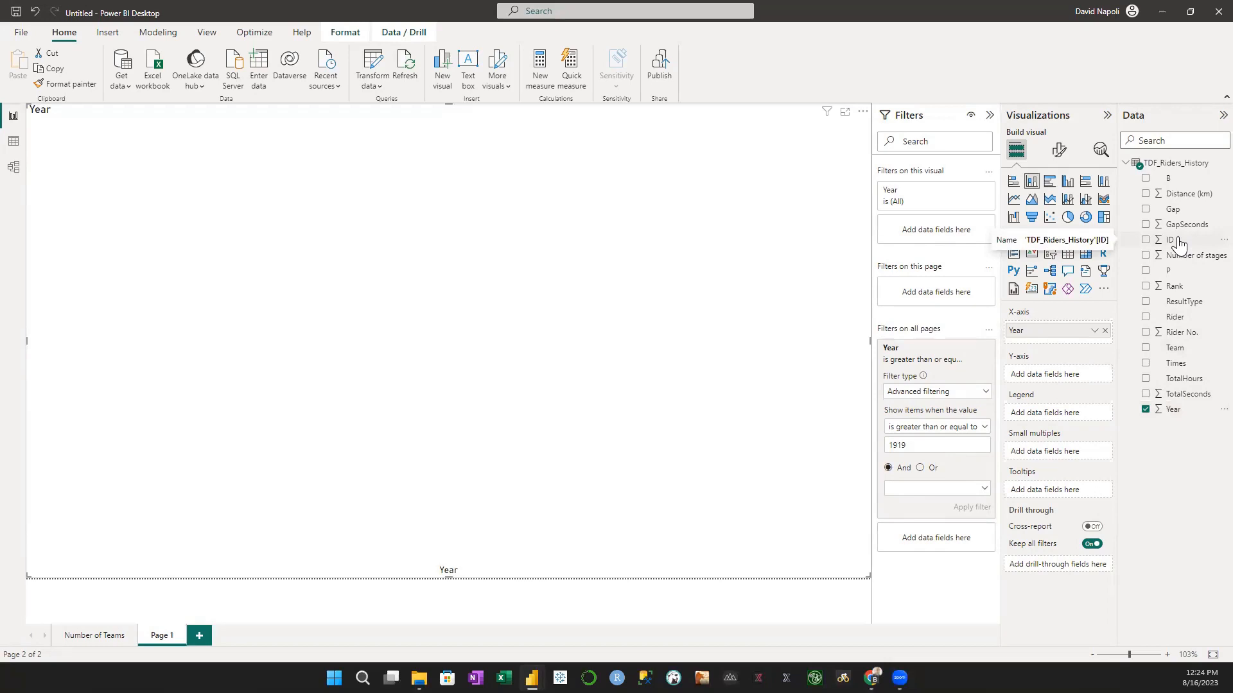
pyautogui.moveTo(1180, 244); pyautogui.dragTo(1058, 380)
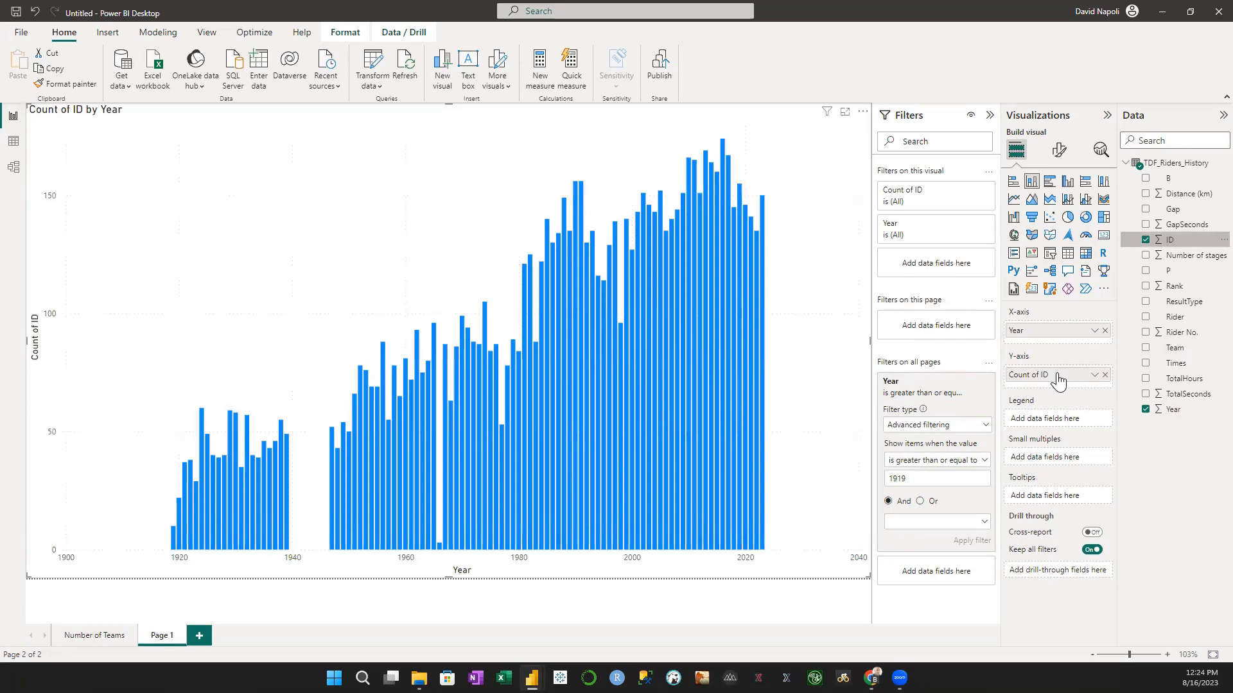
# Rename the new chart's Y-axis field to "# of Riders Finished" for this visual.
pyautogui.click(1094, 375)
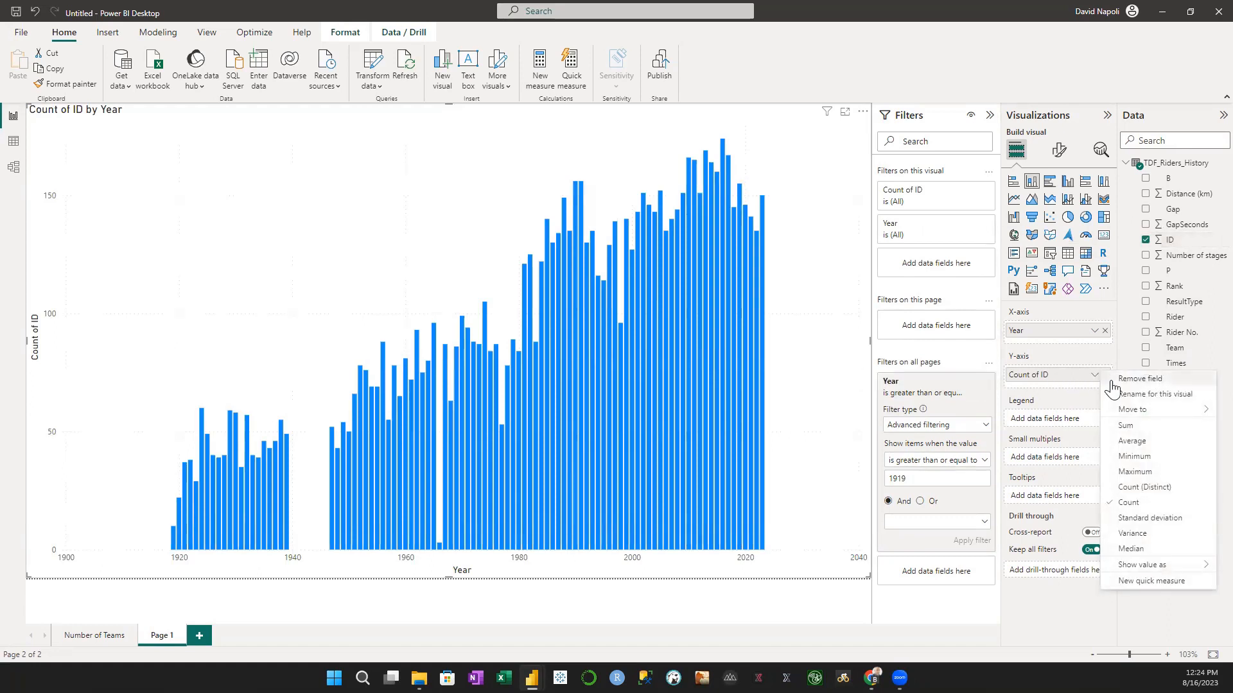
pyautogui.click(1125, 395)
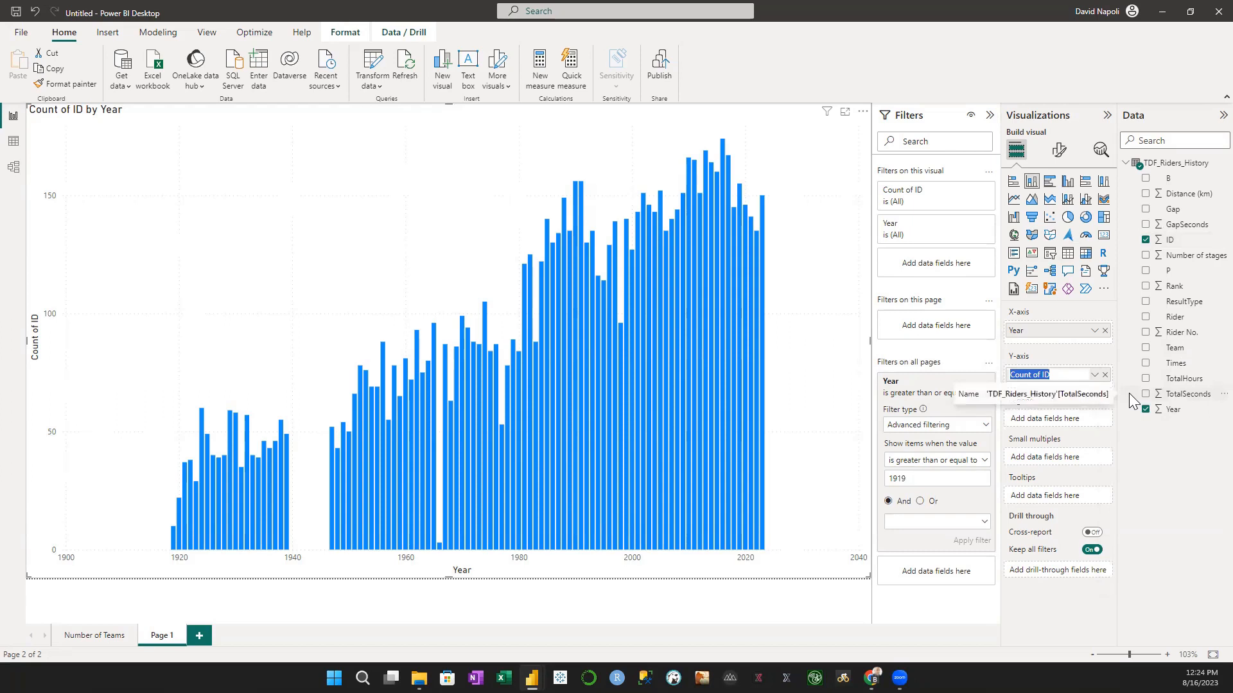
pyautogui.write('# of Riders Finished')
pyautogui.press('Return')
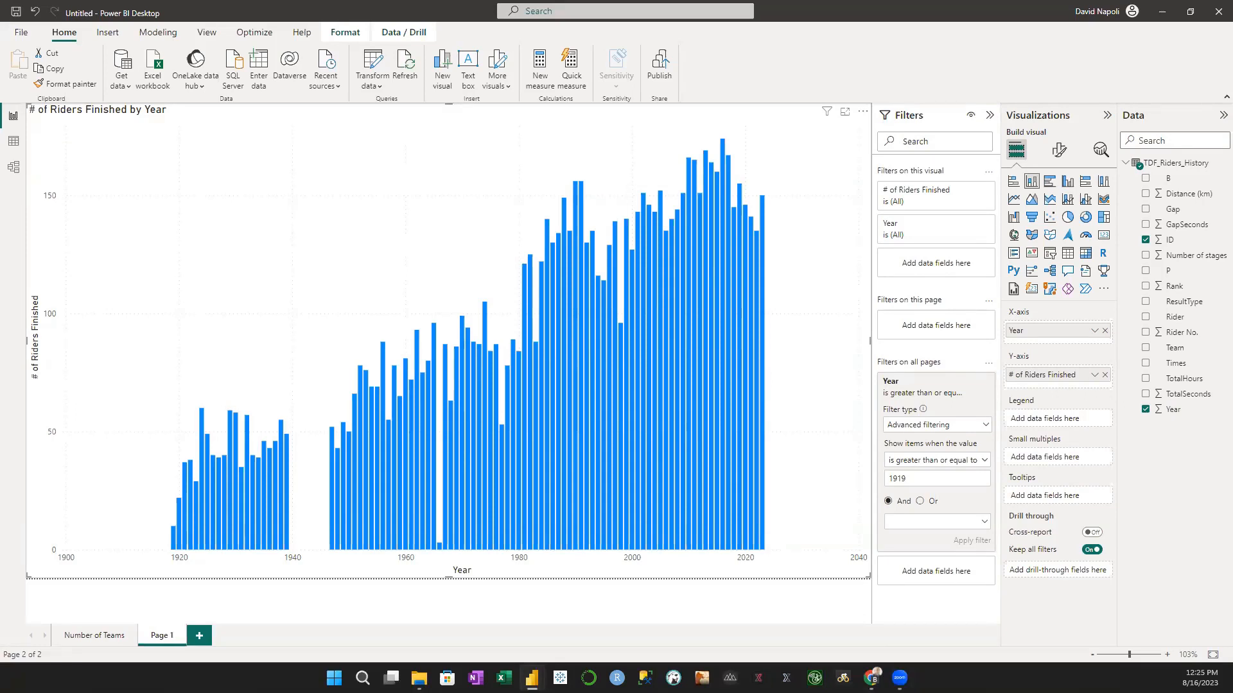
# Highlight the very short column between 1960 and 1970 in the riders chart, and clear the highlight.
pyautogui.click(440, 549)
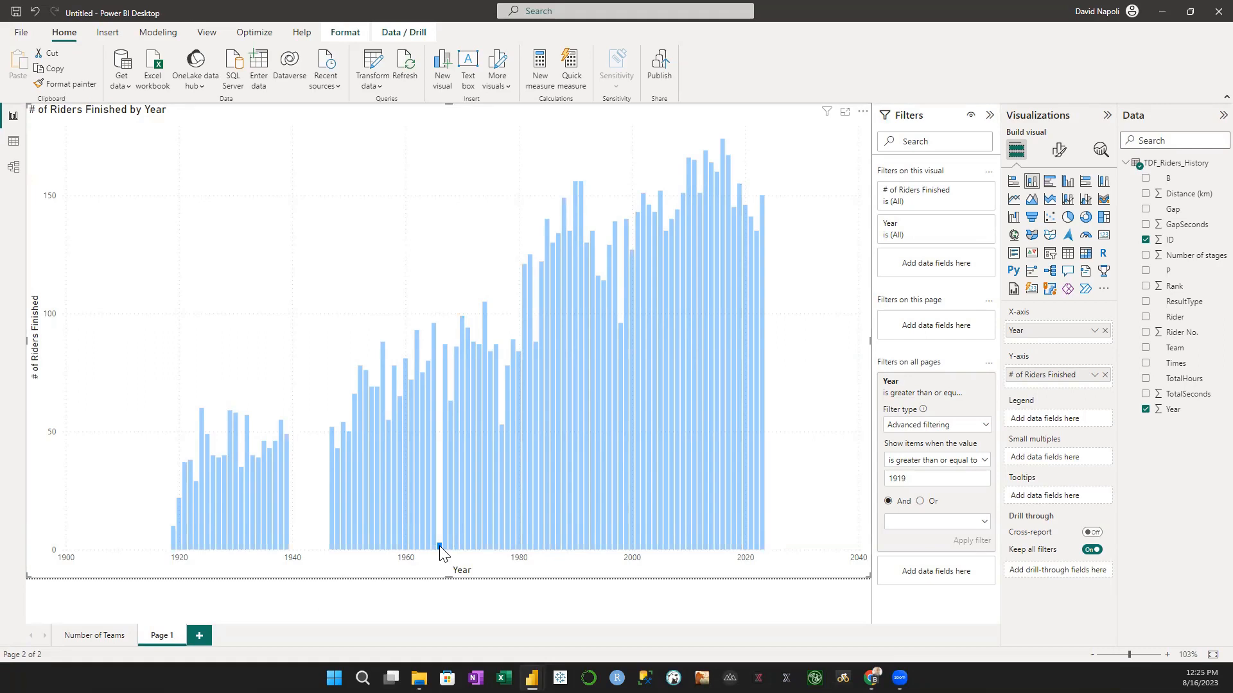
pyautogui.click(441, 547)
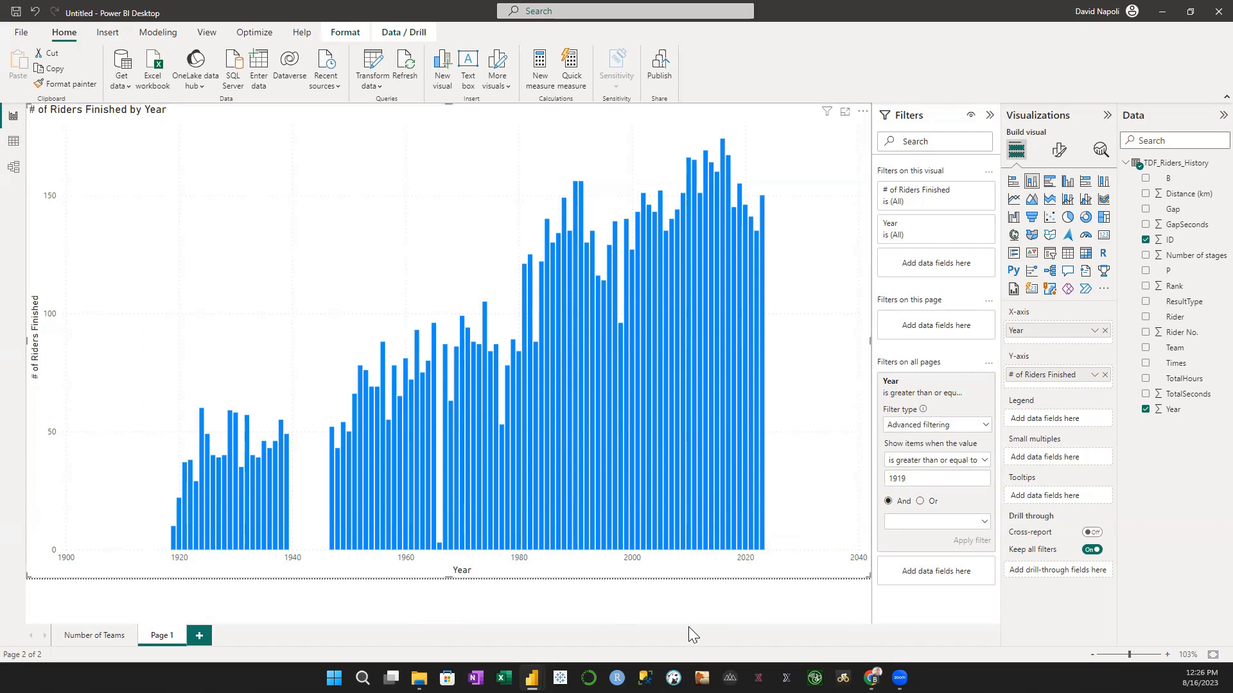
# Rename the riders chart's page "Number of Riders Finished" and add another blank report page.
pyautogui.doubleClick(174, 637)
pyautogui.write('Number of R')
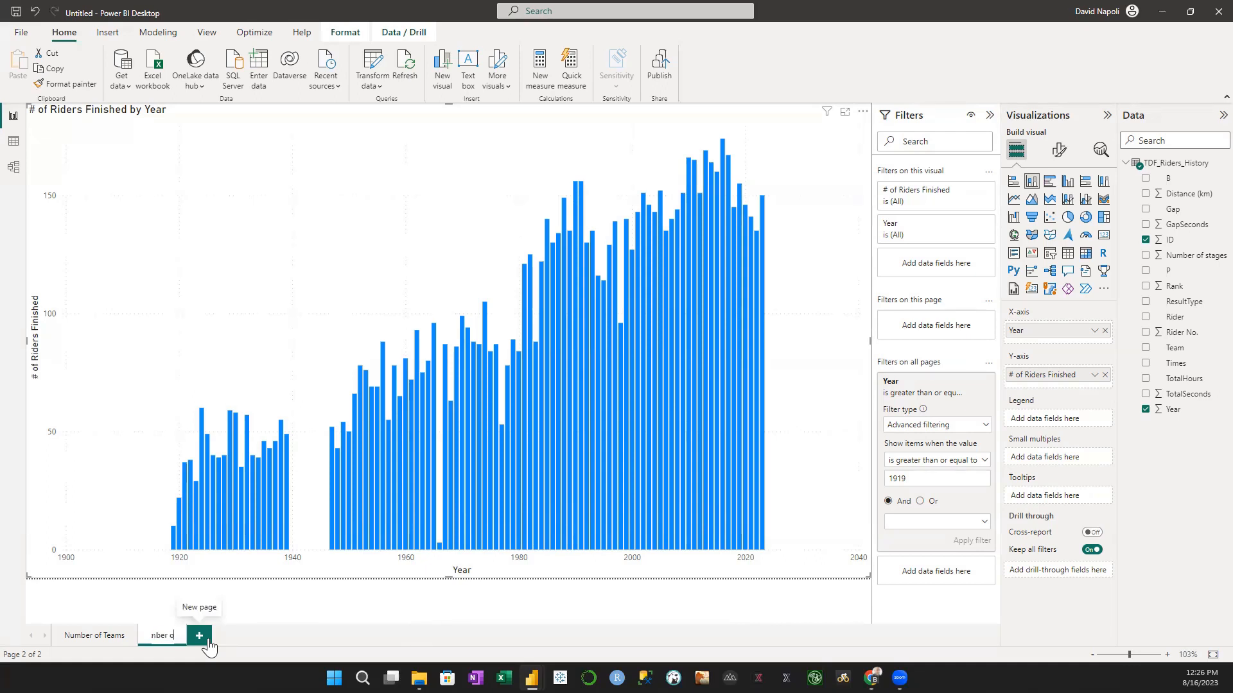
pyautogui.write('iders Finished')
pyautogui.press('Return')
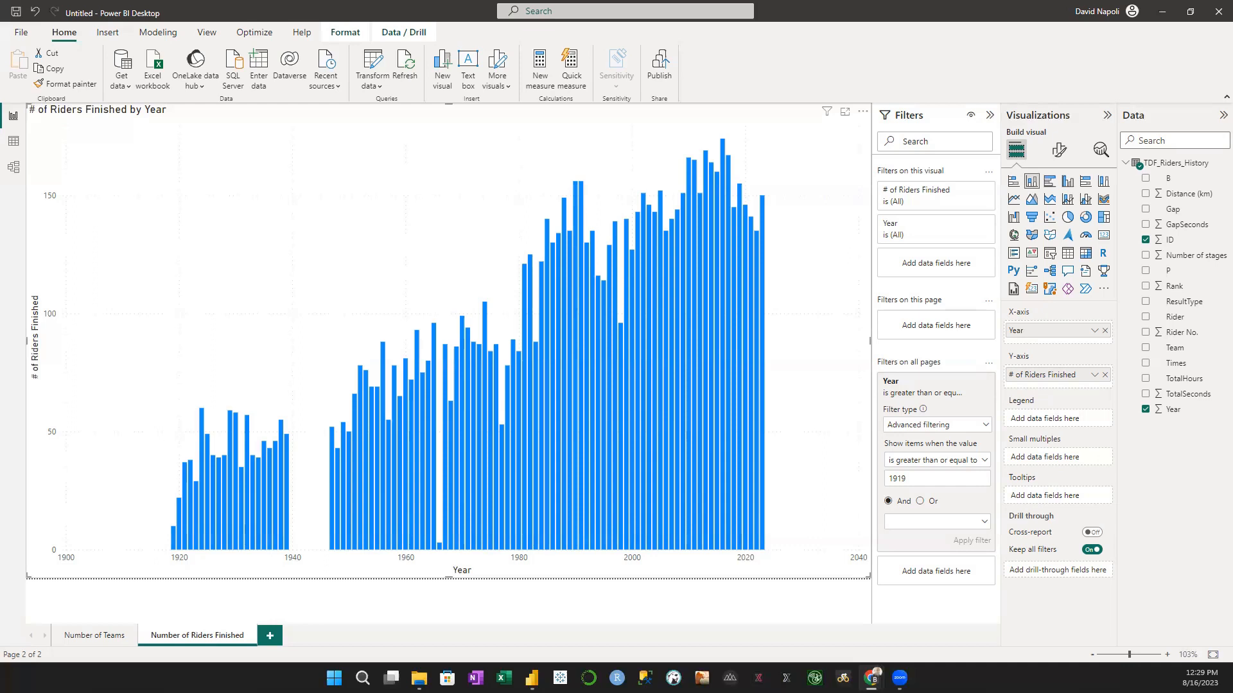
pyautogui.click(269, 643)
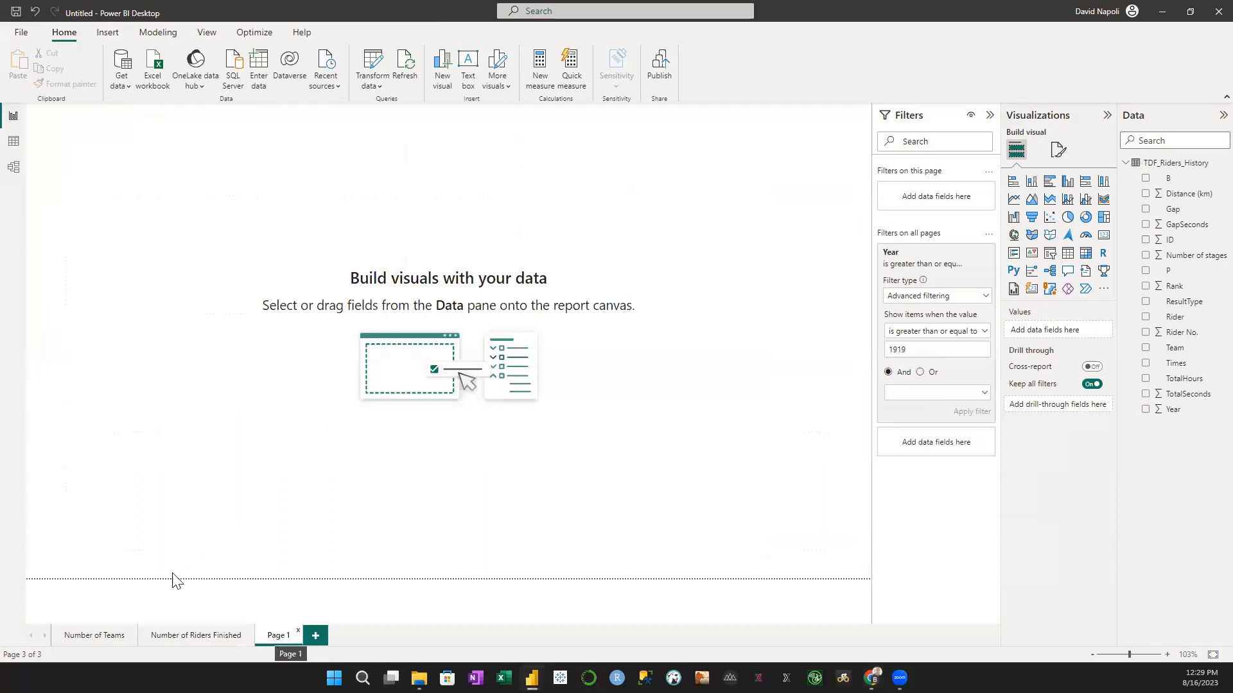
# In the Power Query Editor, duplicate the TDF_Riders_History query and name the copy TDF_Riders_History_MinRank.
pyautogui.click(378, 62)
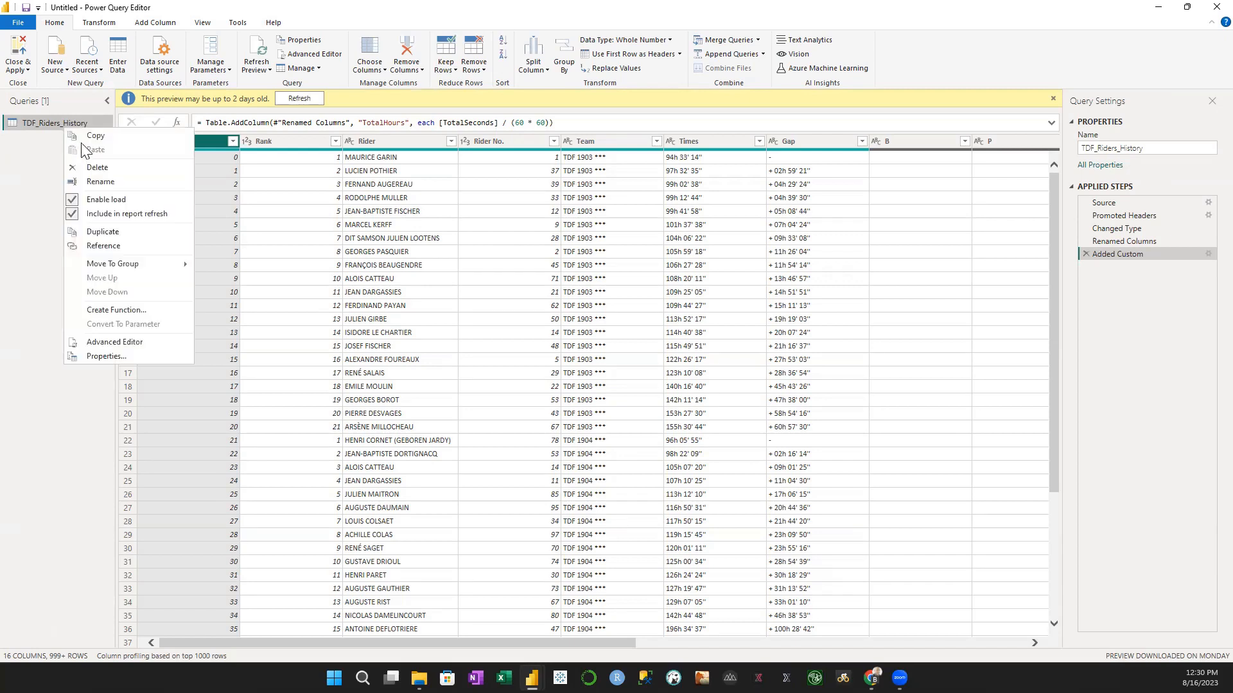
pyautogui.click(123, 231)
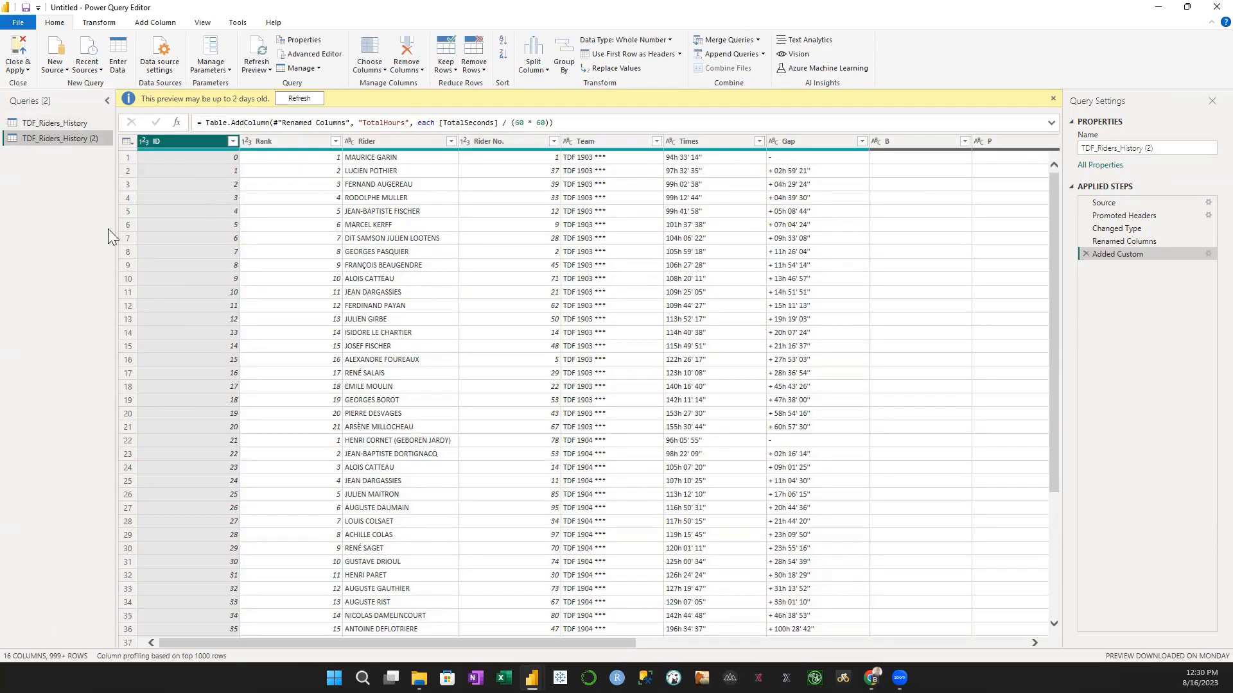
pyautogui.doubleClick(61, 136)
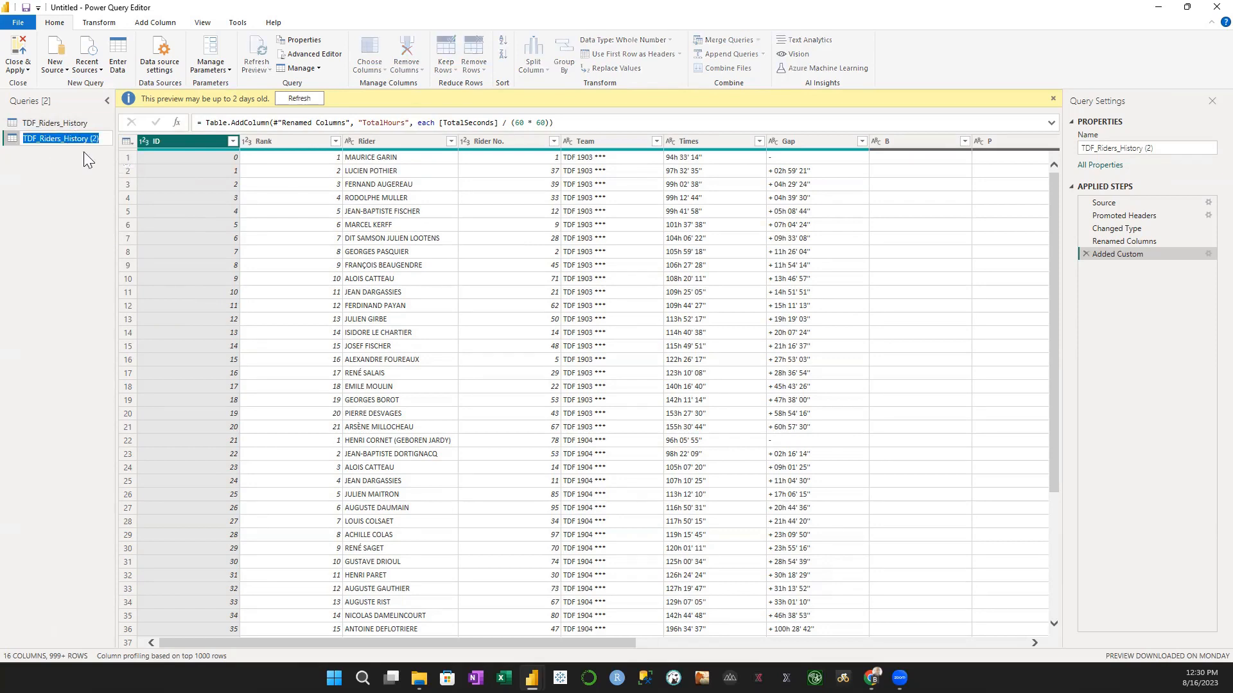
pyautogui.press('End')
pyautogui.press('BackSpace')
pyautogui.press('BackSpace')
pyautogui.press('BackSpace')
pyautogui.press('BackSpace')
pyautogui.write('_MinRank')
pyautogui.press('Return')
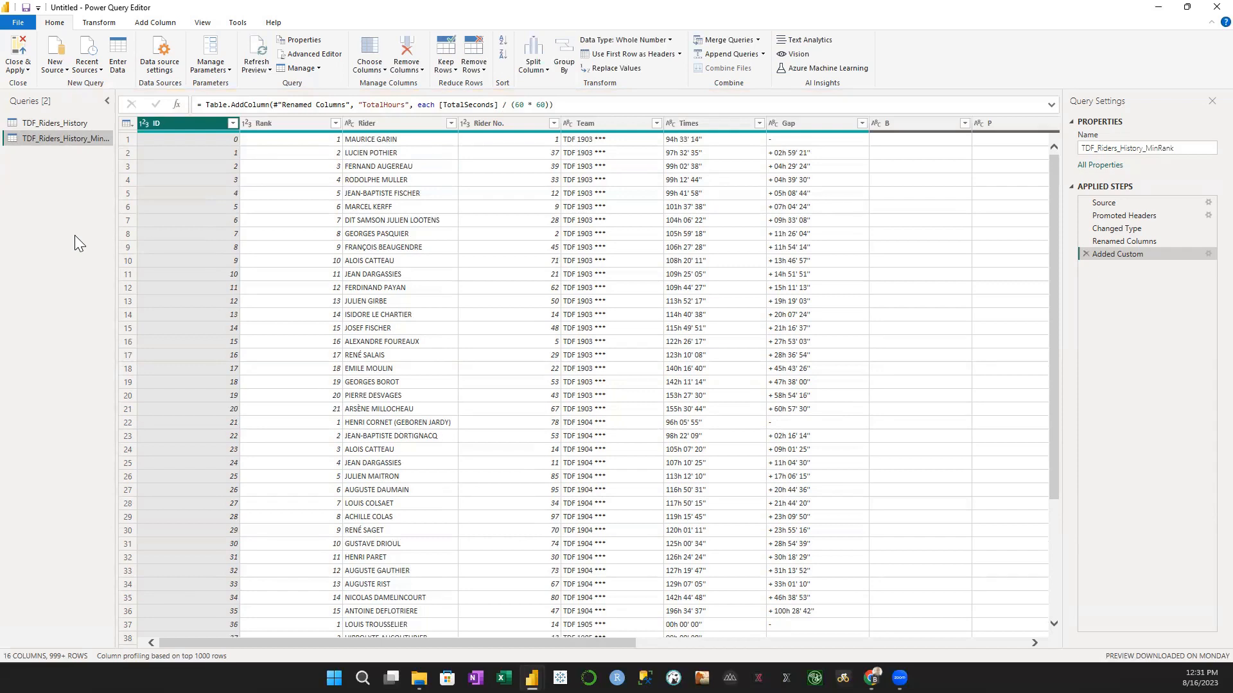
# Group the TDF_Riders_History_MinRank query by Year, with a new column MinRank that holds the Min of Rank.
pyautogui.click(570, 51)
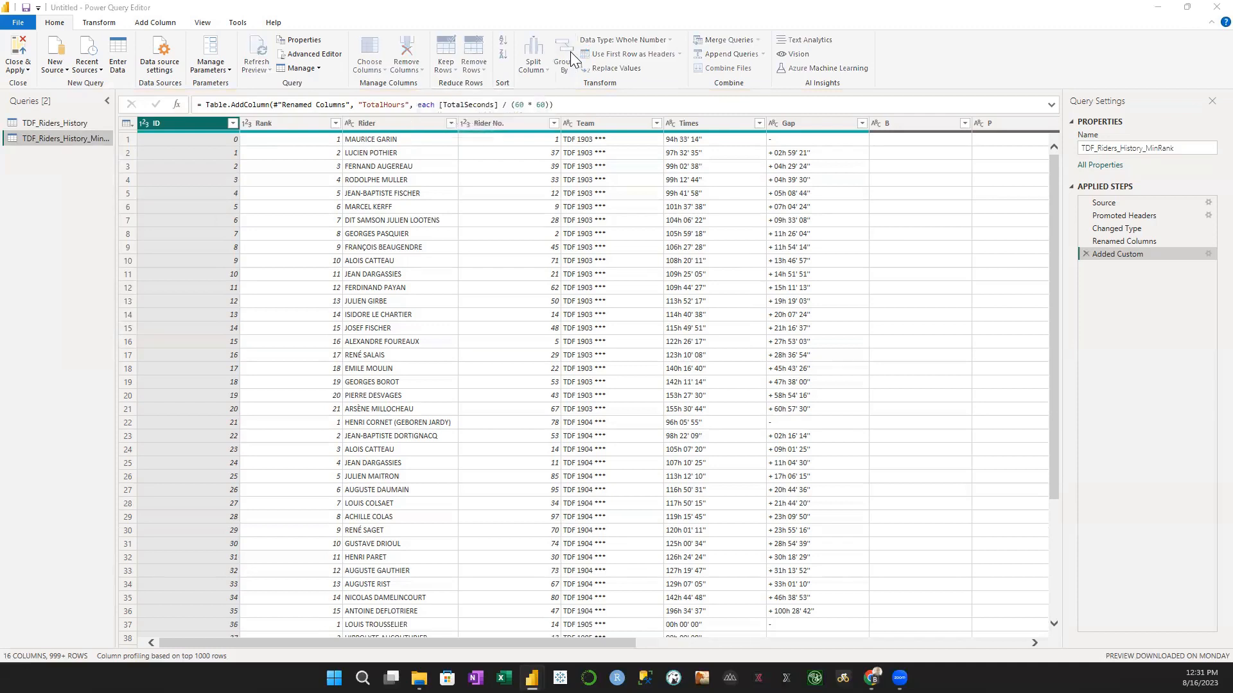
pyautogui.click(516, 327)
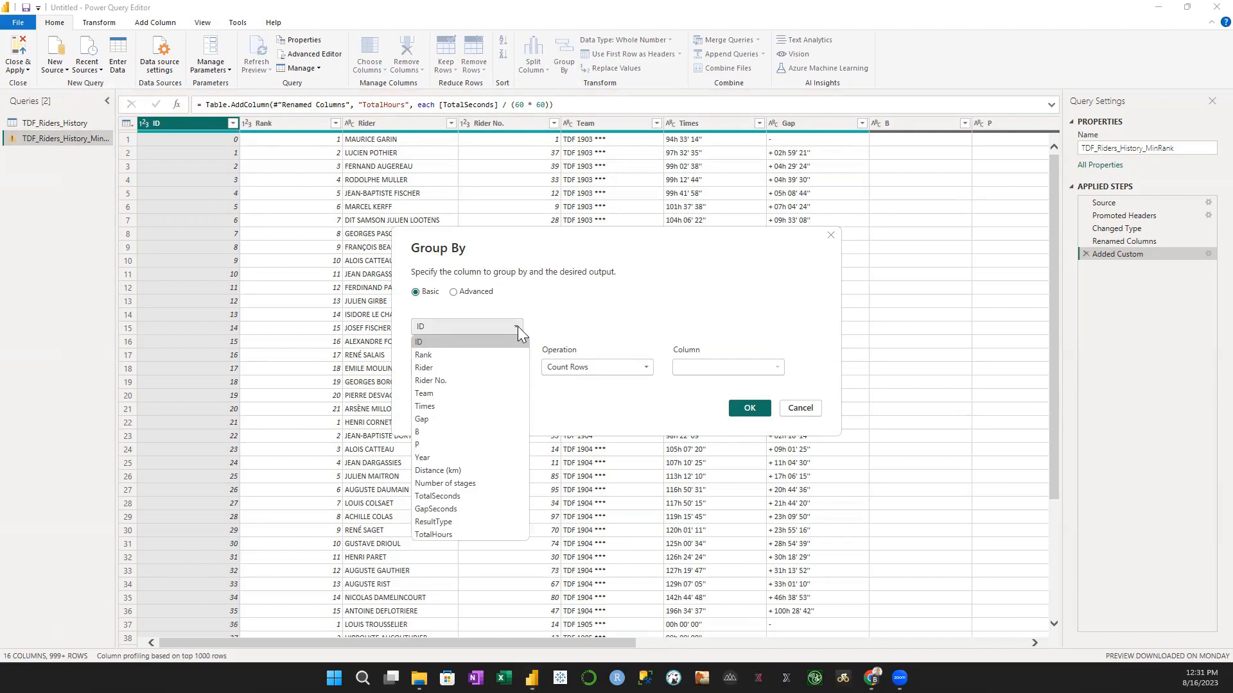
pyautogui.click(450, 457)
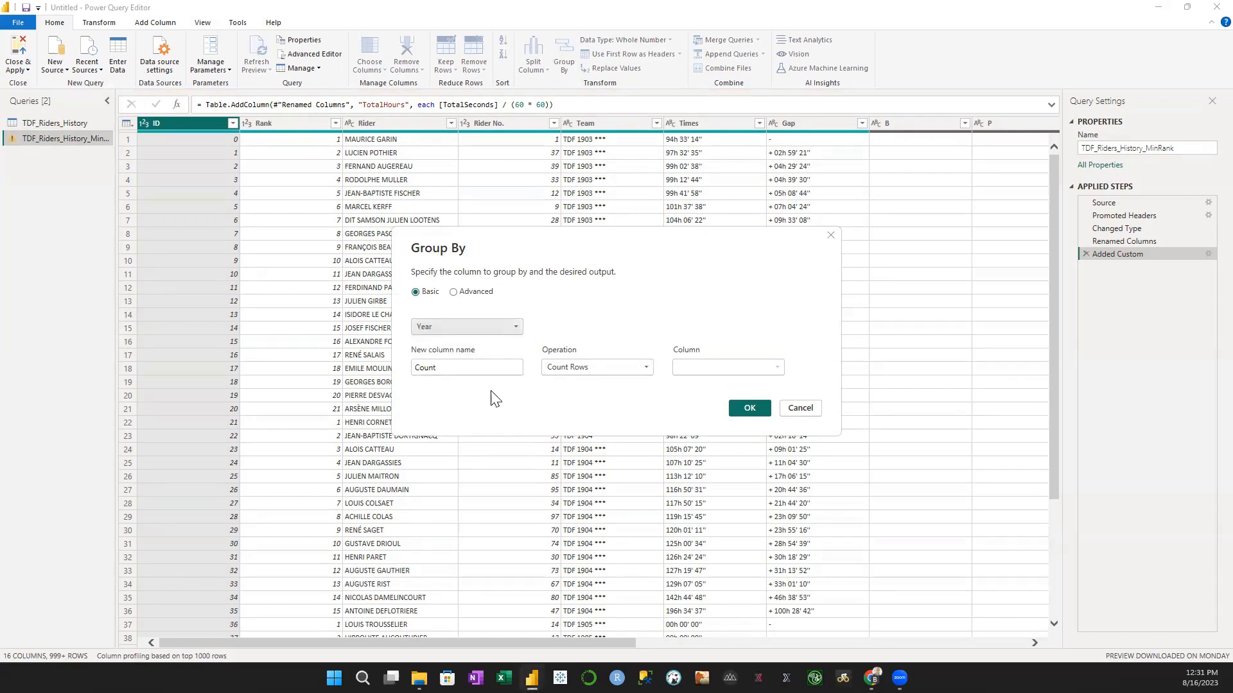
pyautogui.doubleClick(473, 368)
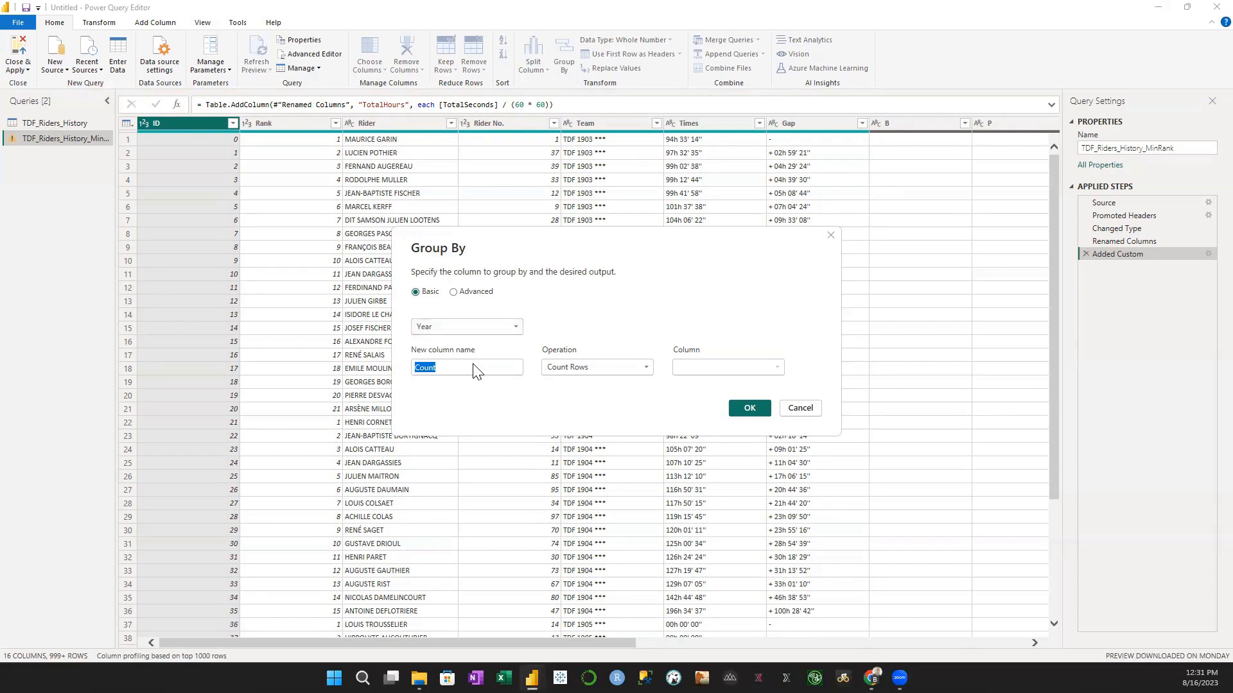
pyautogui.write('MinRank')
pyautogui.click(650, 368)
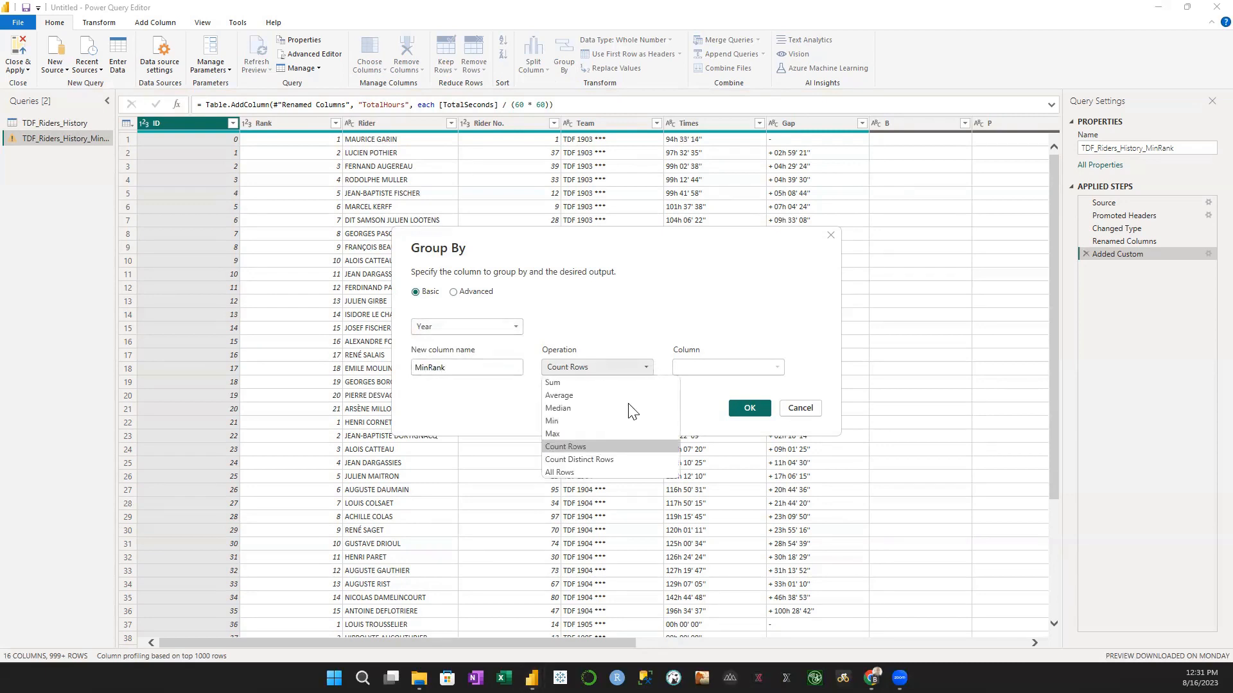
pyautogui.click(623, 420)
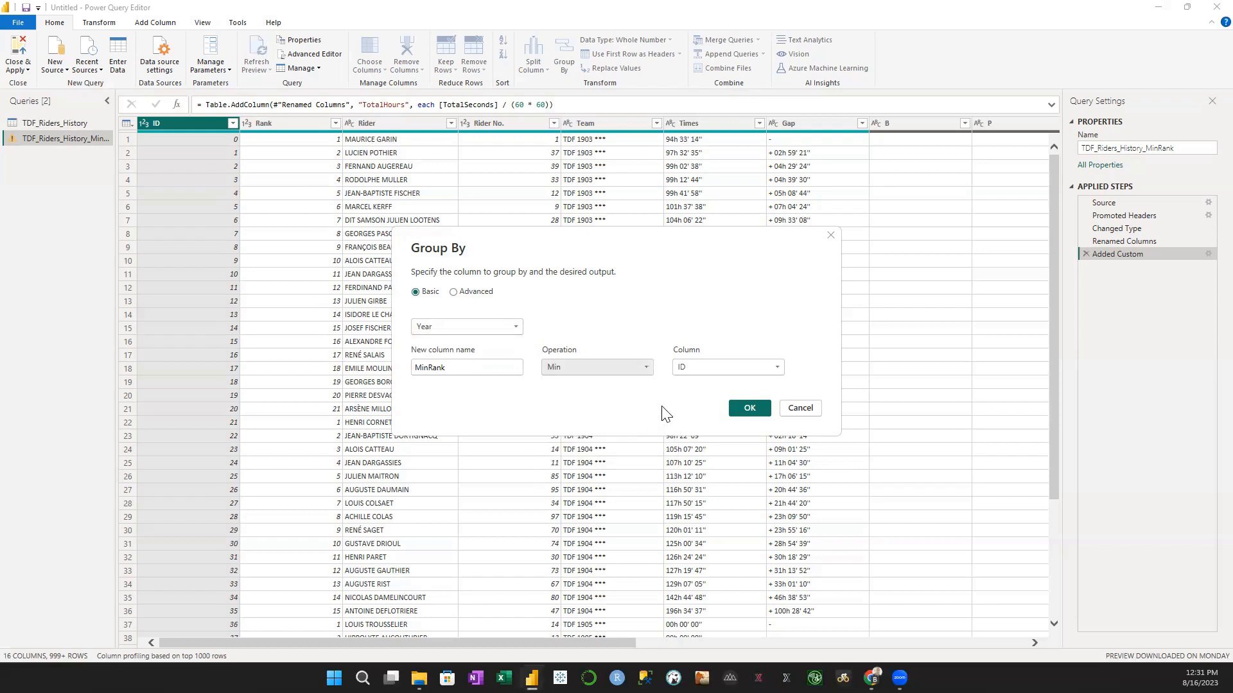
pyautogui.click(777, 367)
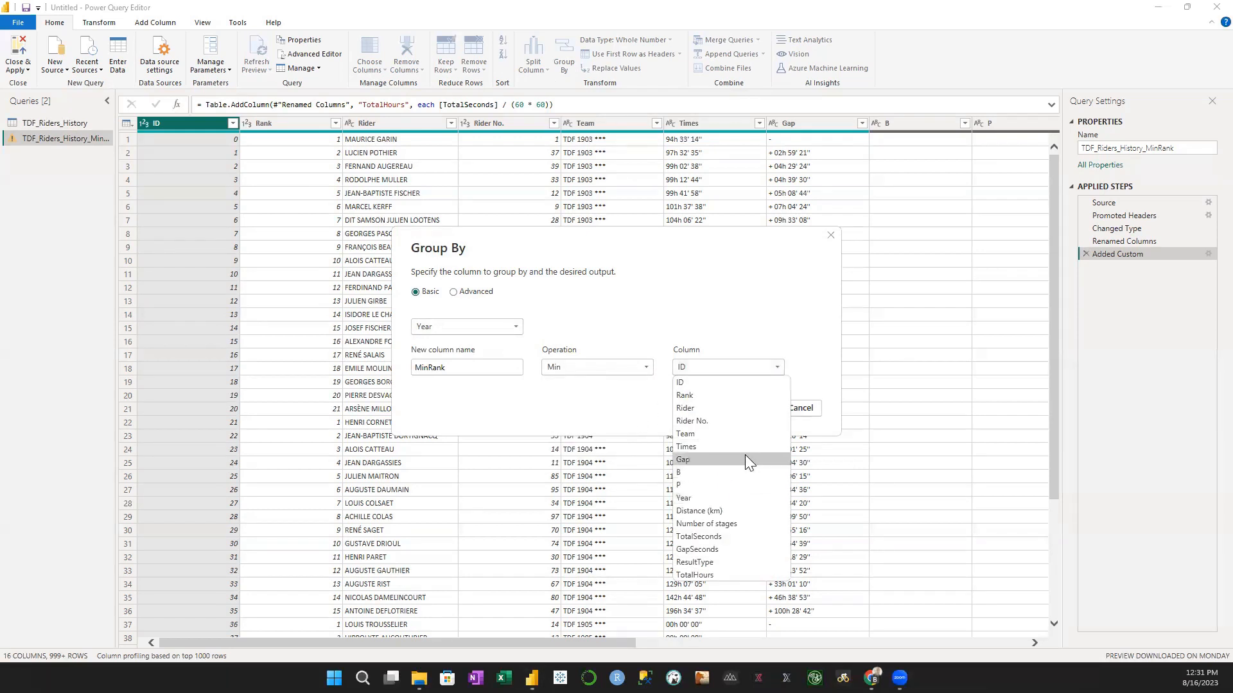
pyautogui.click(730, 394)
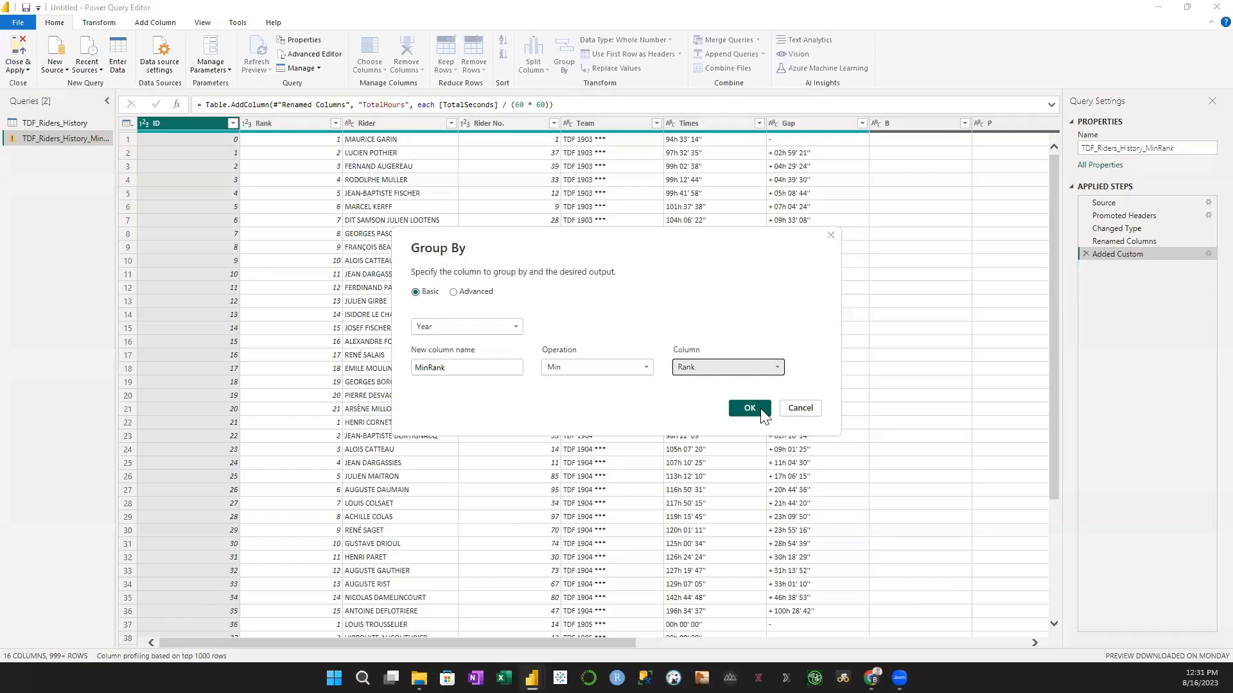
pyautogui.click(762, 411)
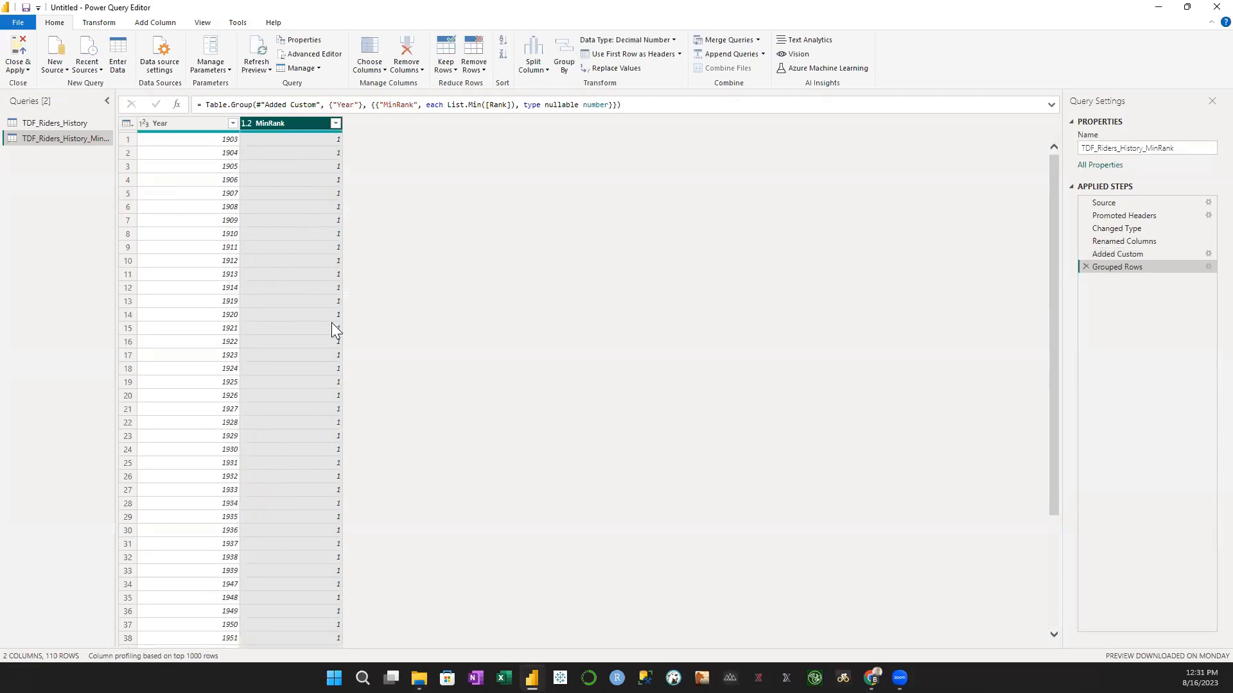
pyautogui.scroll(-10, 334, 372)
pyautogui.scroll(-11, 320, 382)
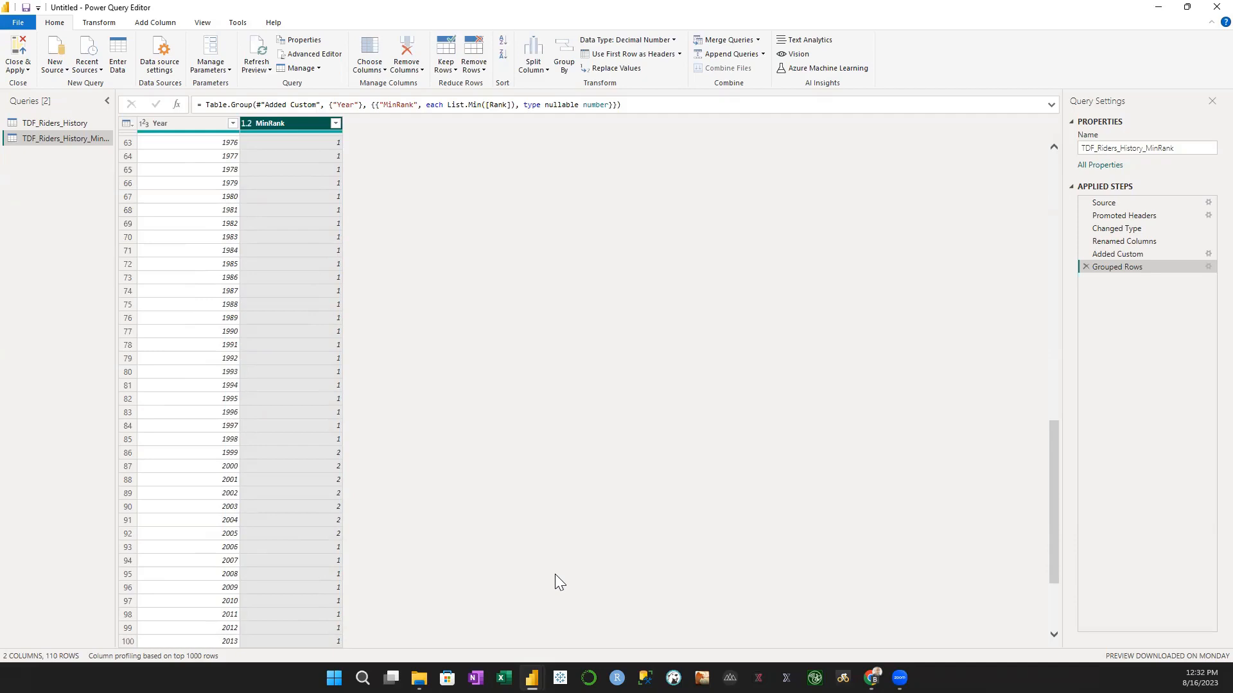
# Select the TDF_Riders_History query and look at the distance and winner pace chart on the LeTourDataSet GitHub page in the browser.
pyautogui.click(65, 122)
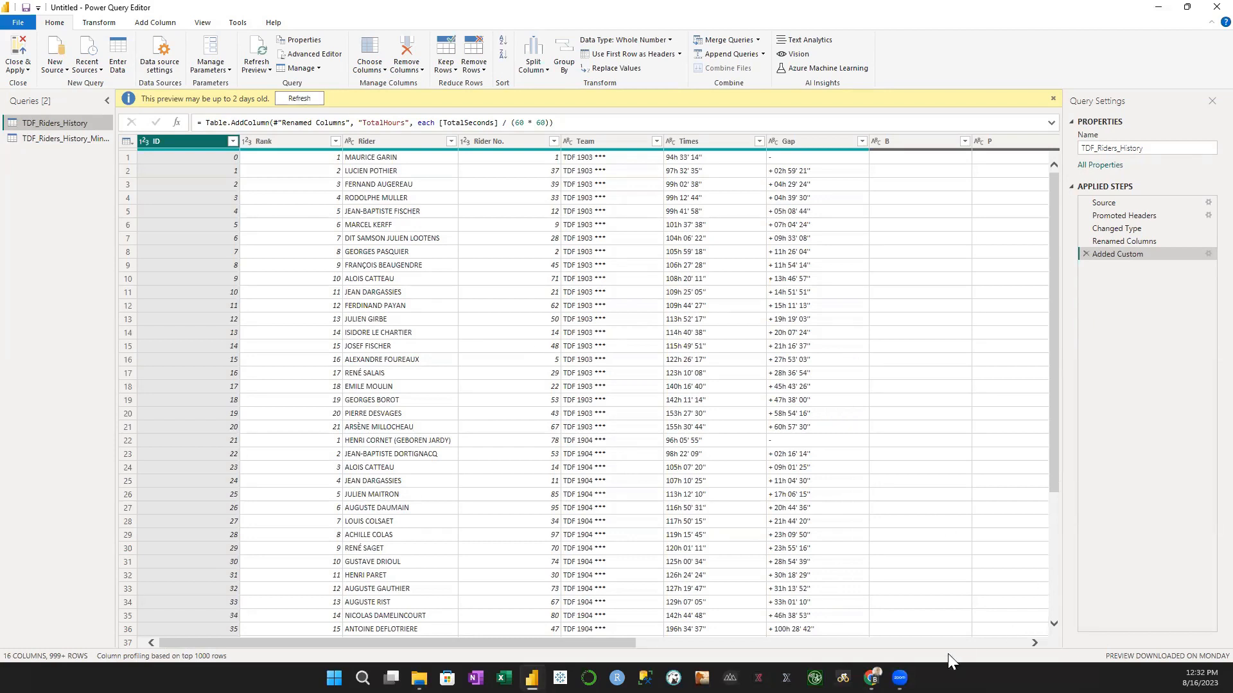
pyautogui.moveTo(871, 678)
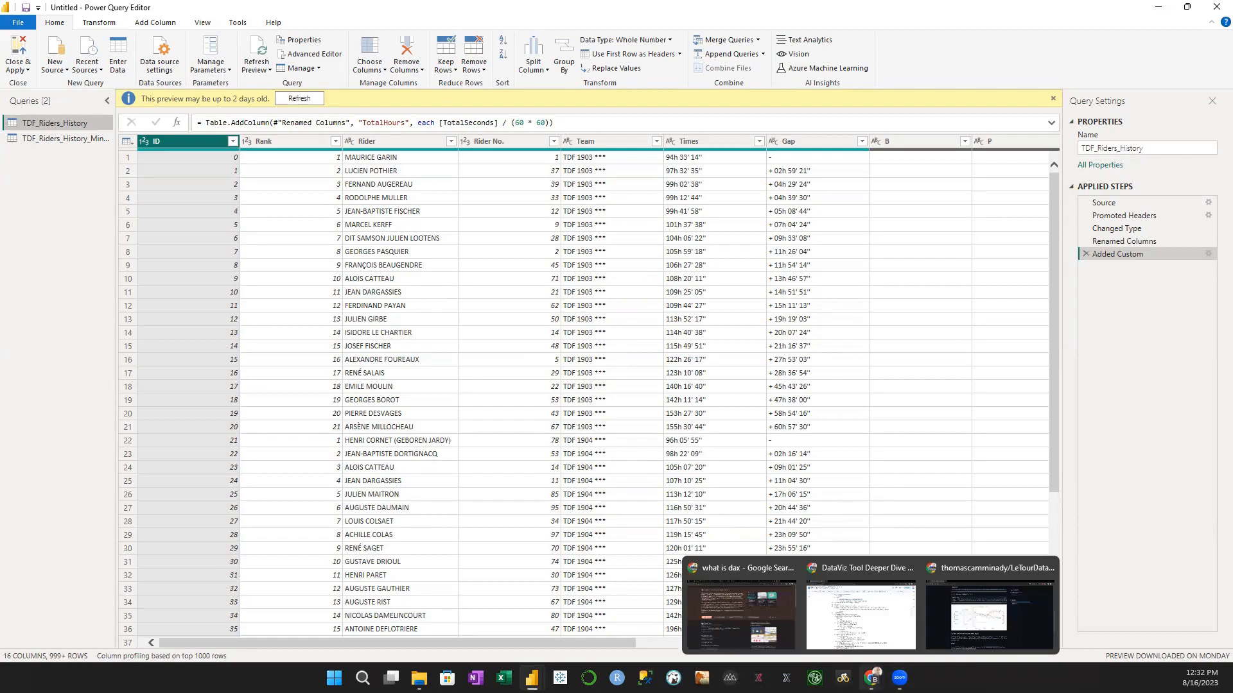
pyautogui.click(966, 569)
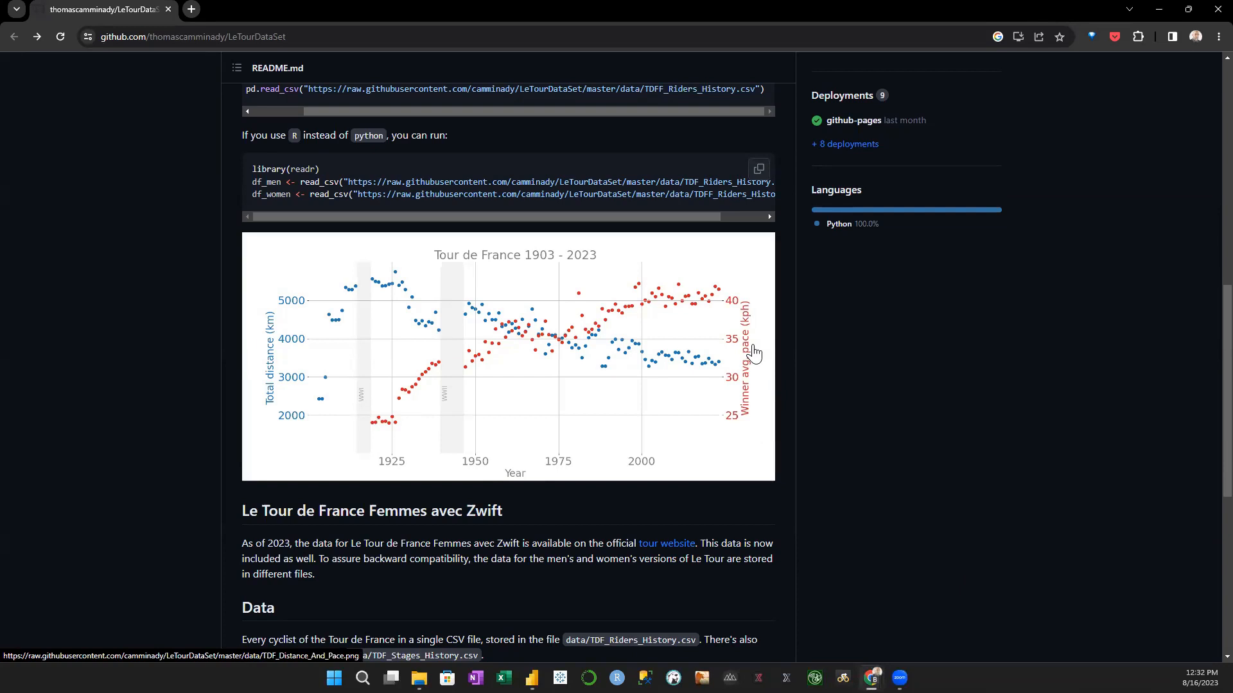
pyautogui.click(1159, 14)
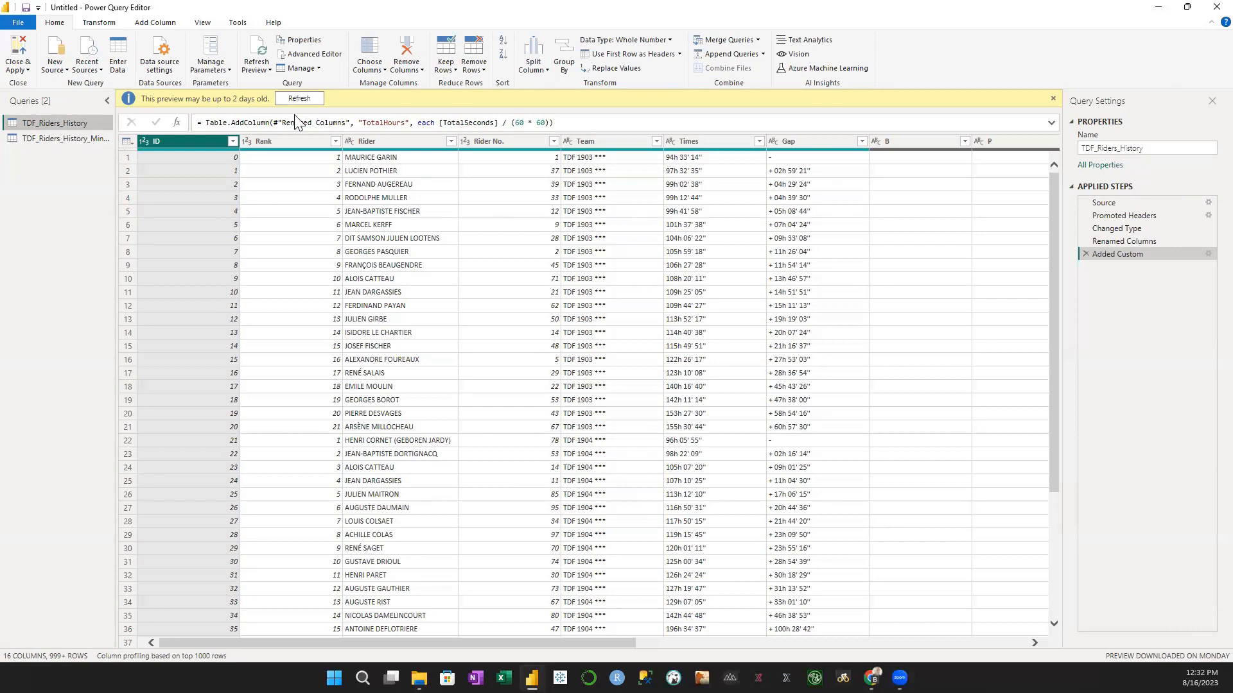
# Merge TDF_Riders_History with TDF_Riders_History_MinRank, matching on Year in both tables with a Left Outer join.
pyautogui.click(758, 40)
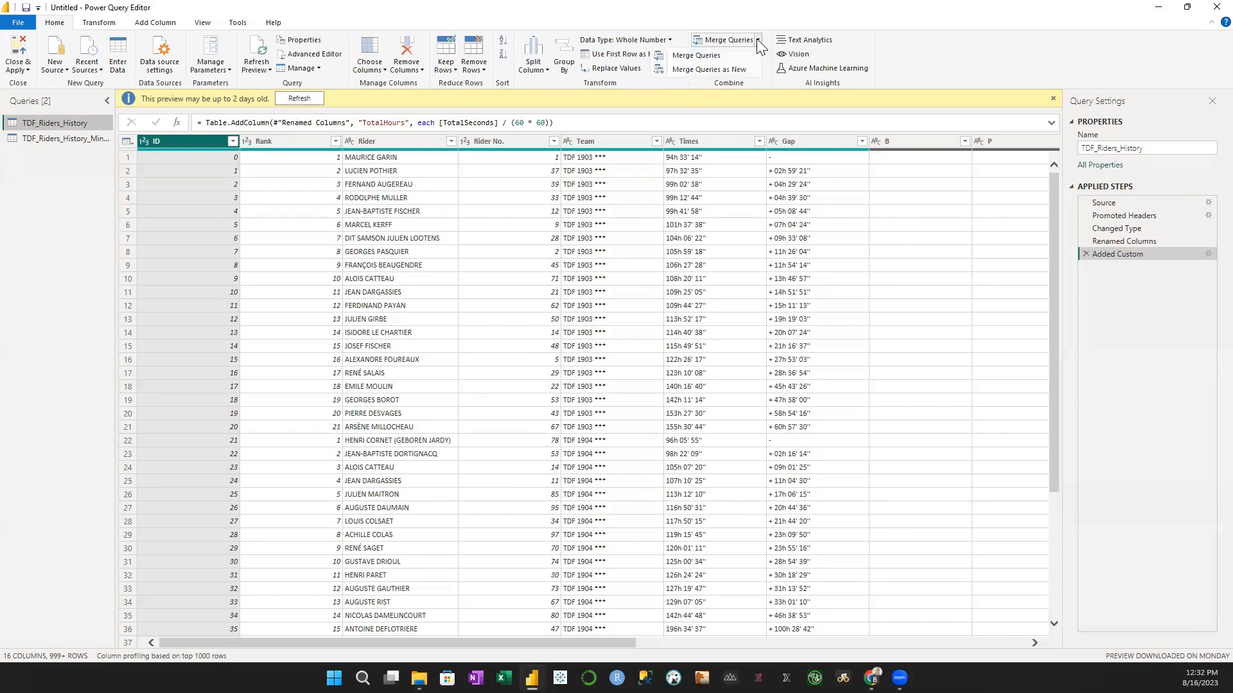
pyautogui.click(710, 56)
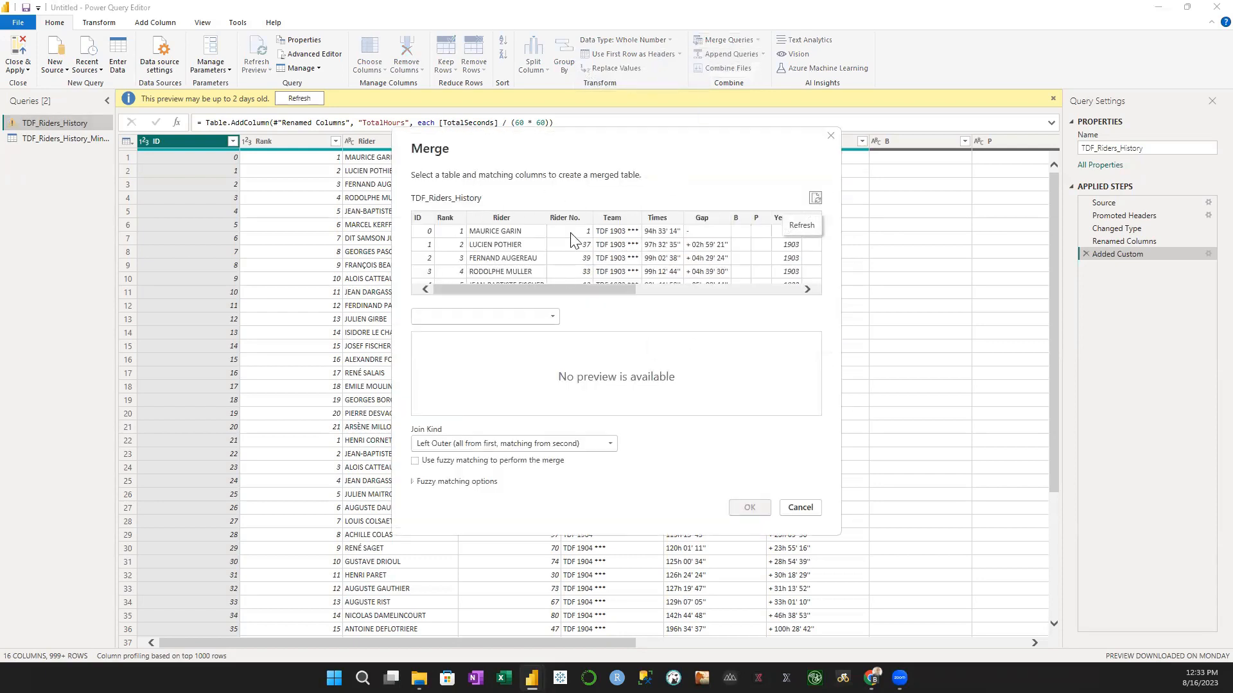
pyautogui.click(553, 319)
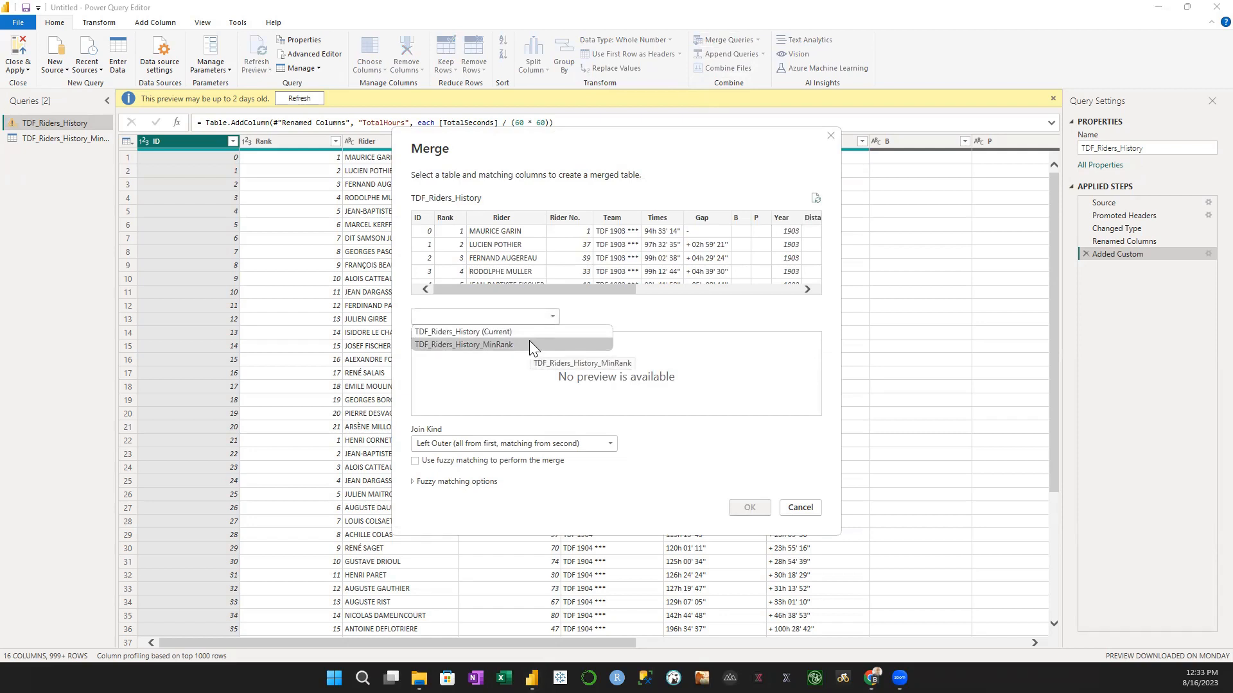
pyautogui.click(529, 345)
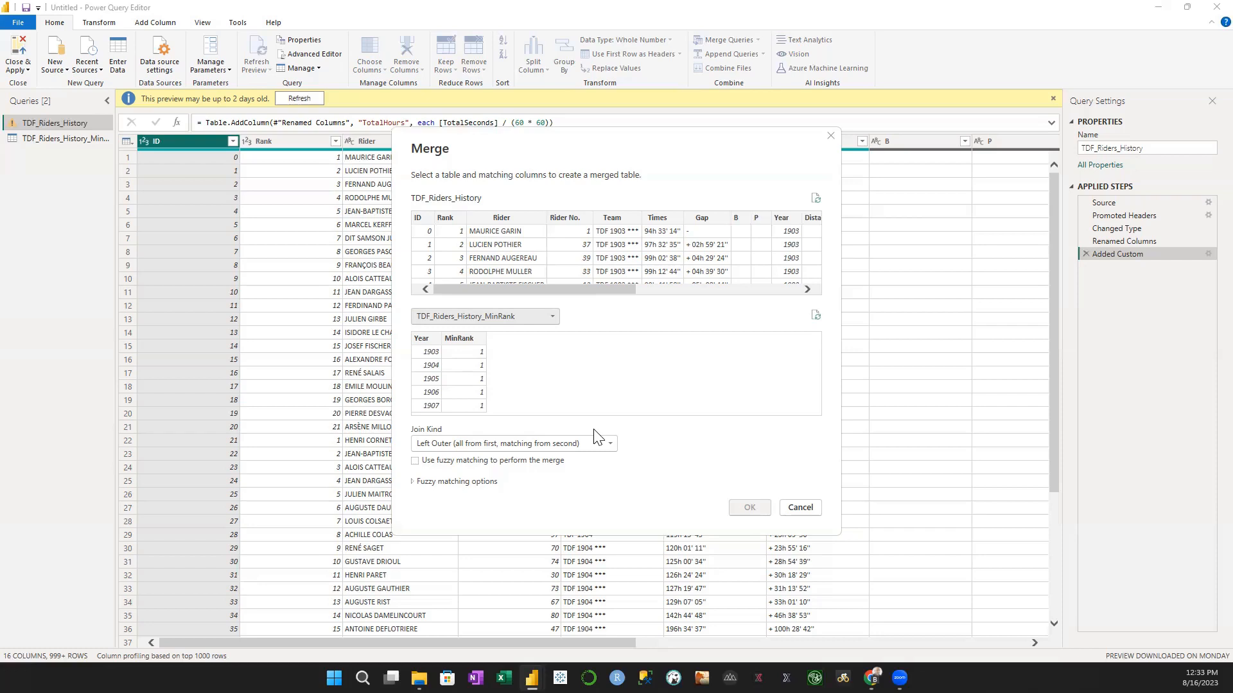
pyautogui.click(786, 217)
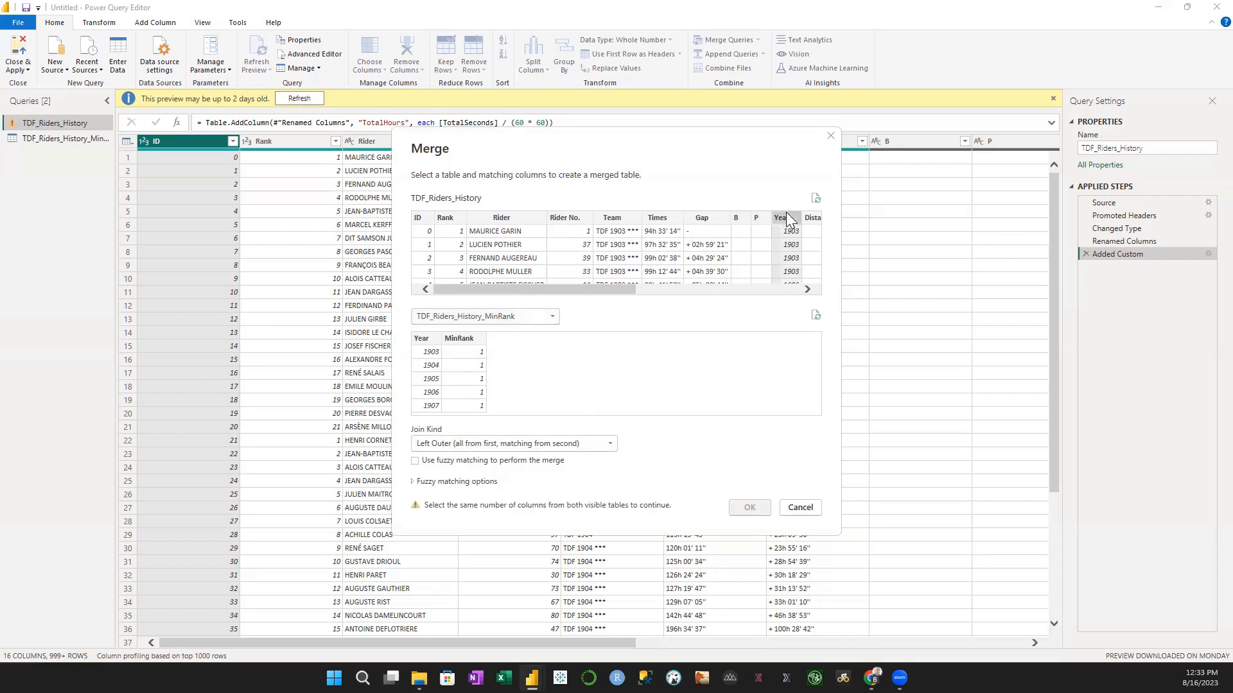
pyautogui.click(422, 339)
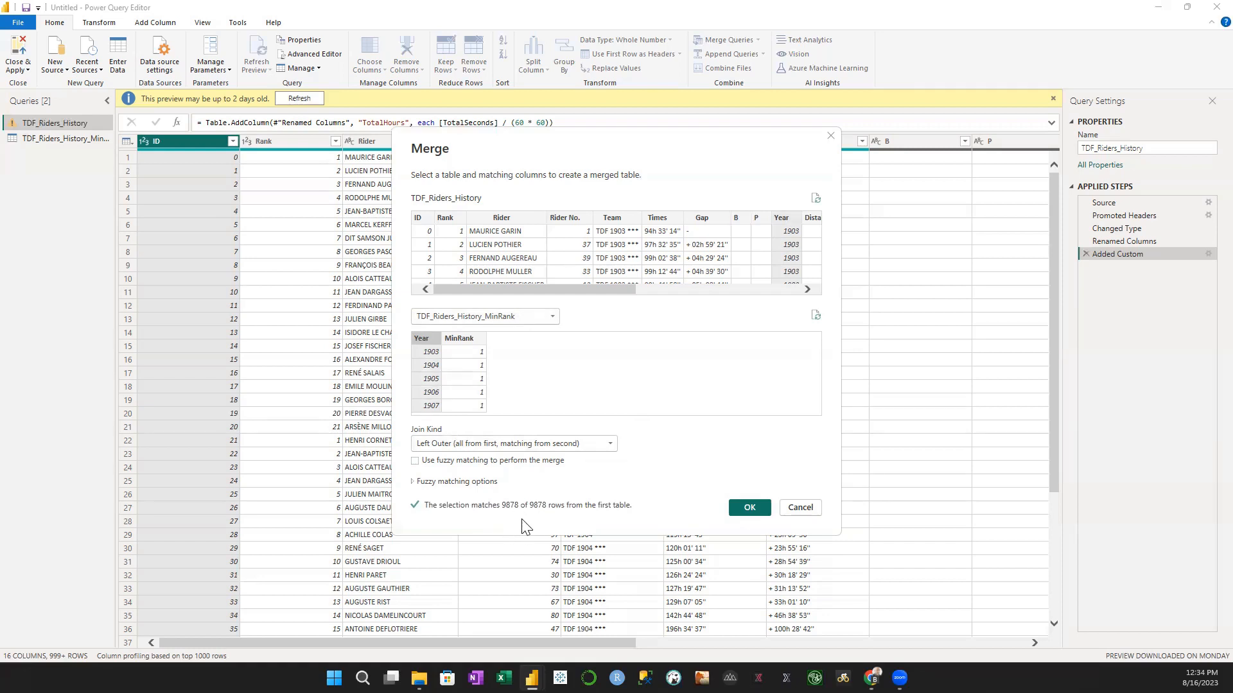
pyautogui.click(749, 508)
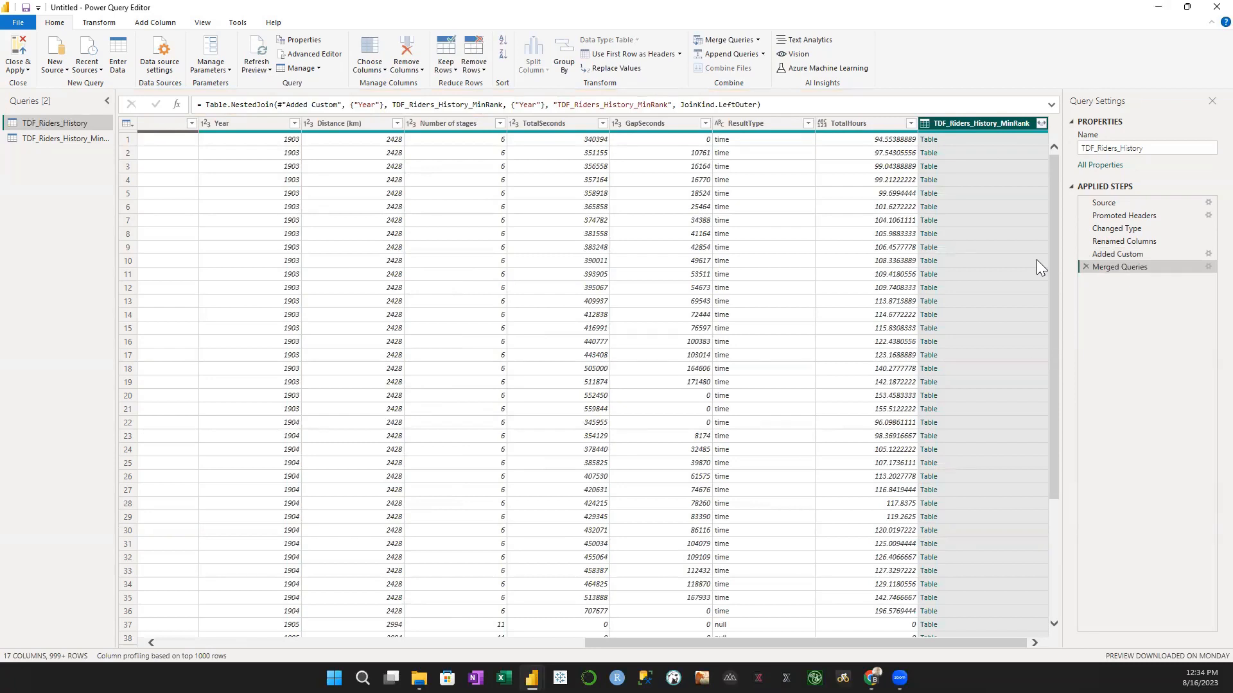
# Expand the merged TDF_Riders_History_MinRank column to only MinRank, without the original column name as prefix.
pyautogui.click(1041, 124)
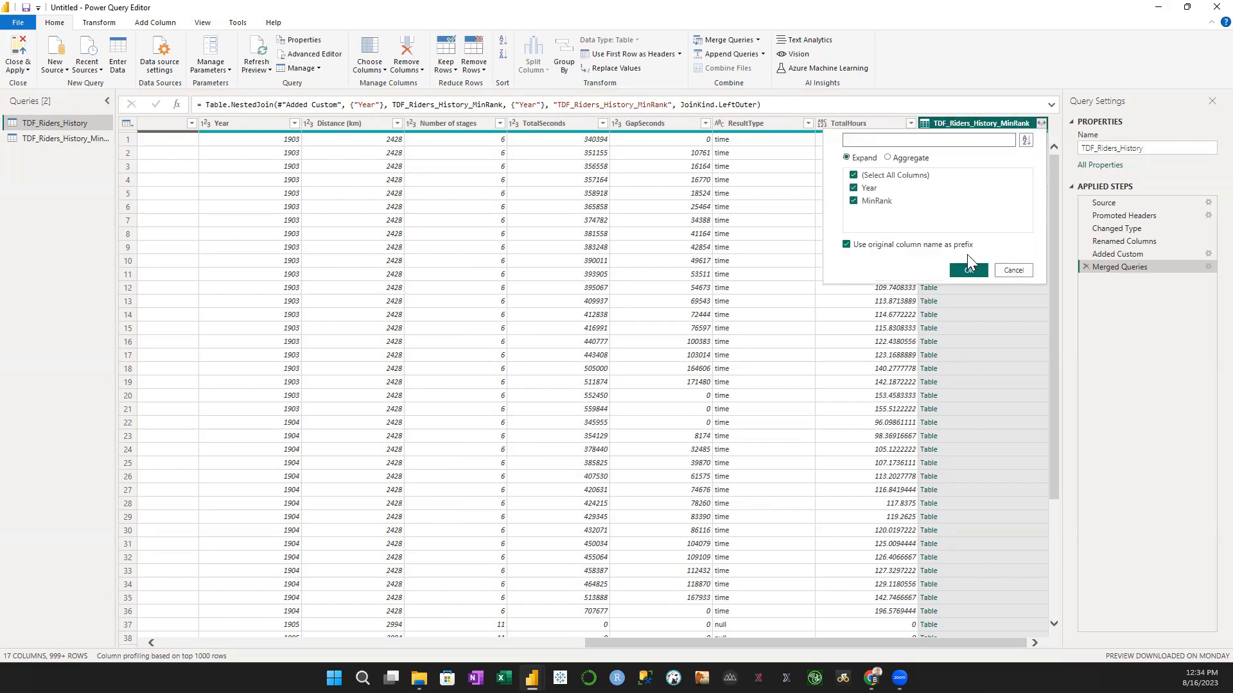
pyautogui.click(855, 188)
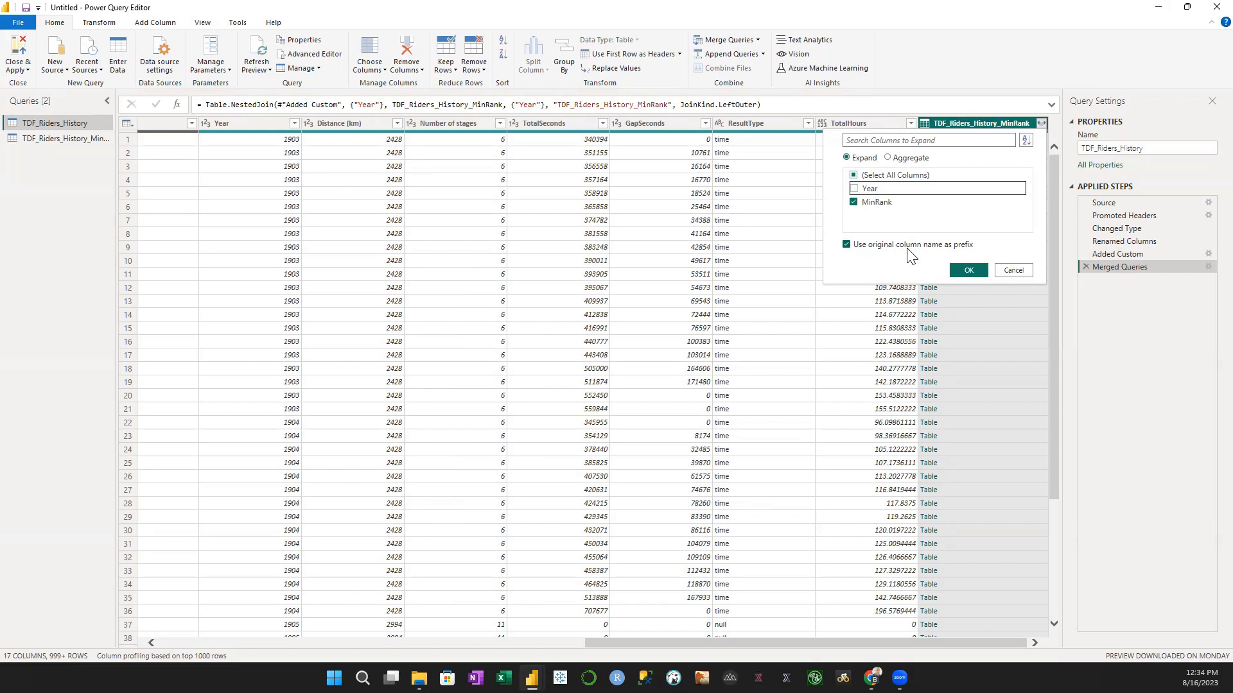
pyautogui.click(847, 246)
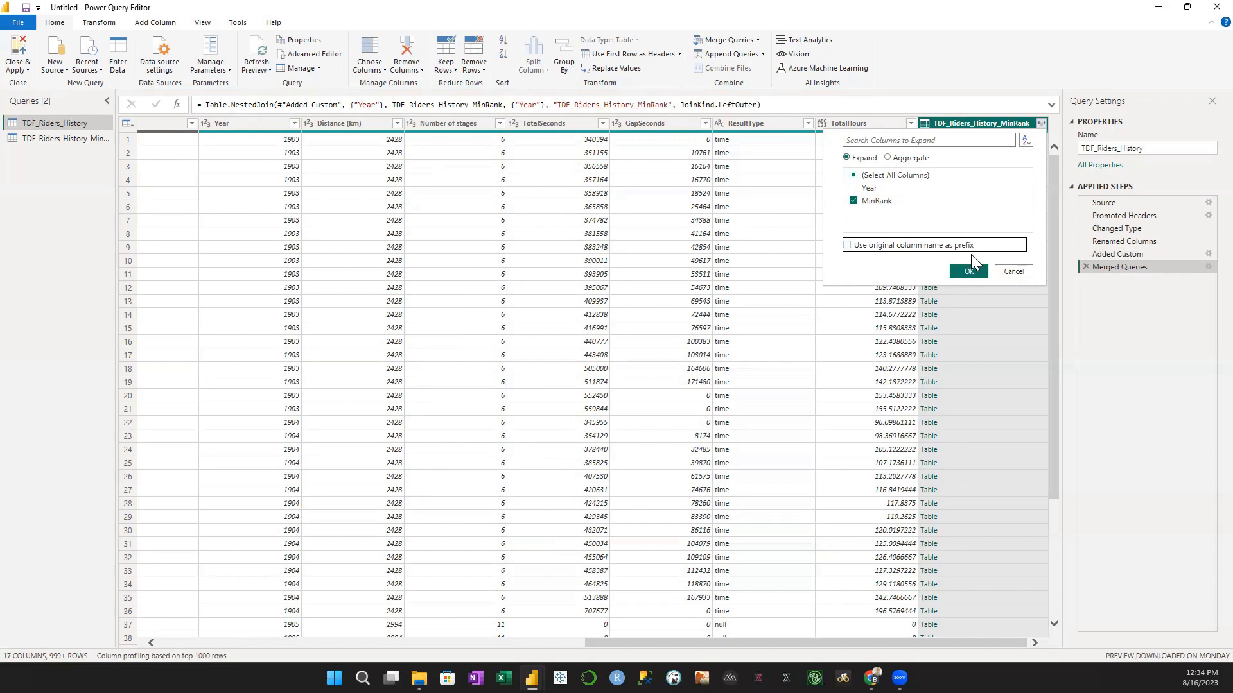
pyautogui.click(977, 276)
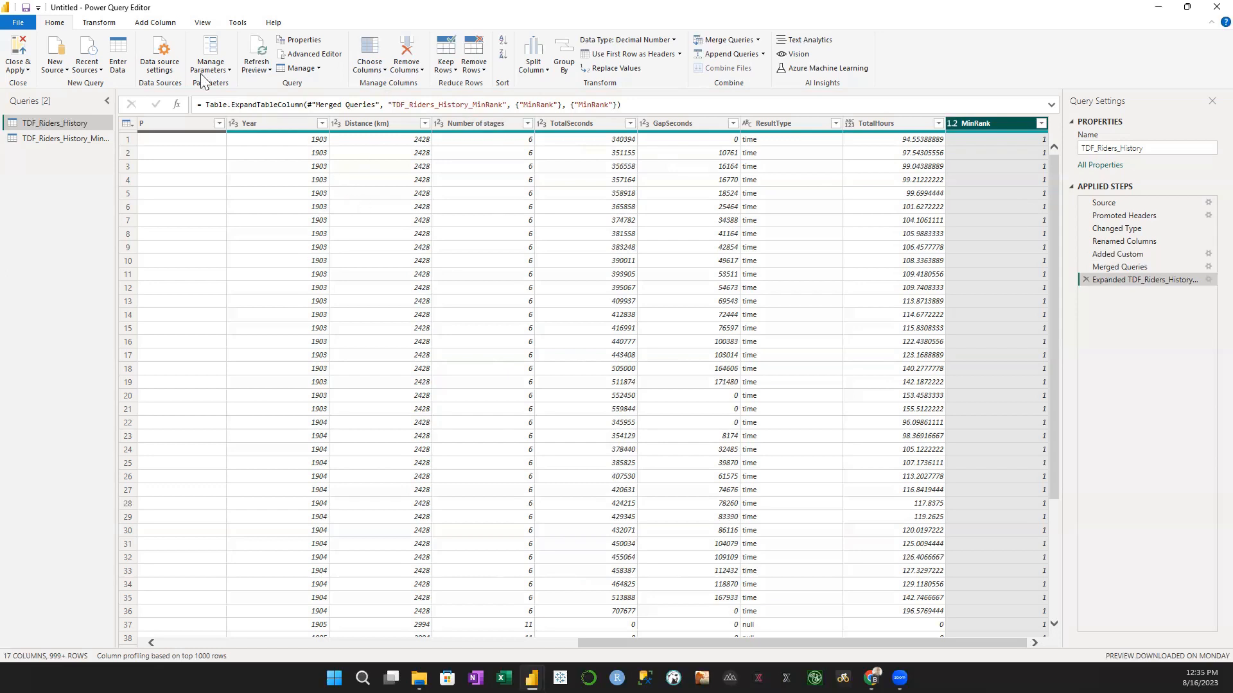
# Start a conditional column named MinRankFlag with the condition that Rank equals the MinRank column.
pyautogui.click(159, 24)
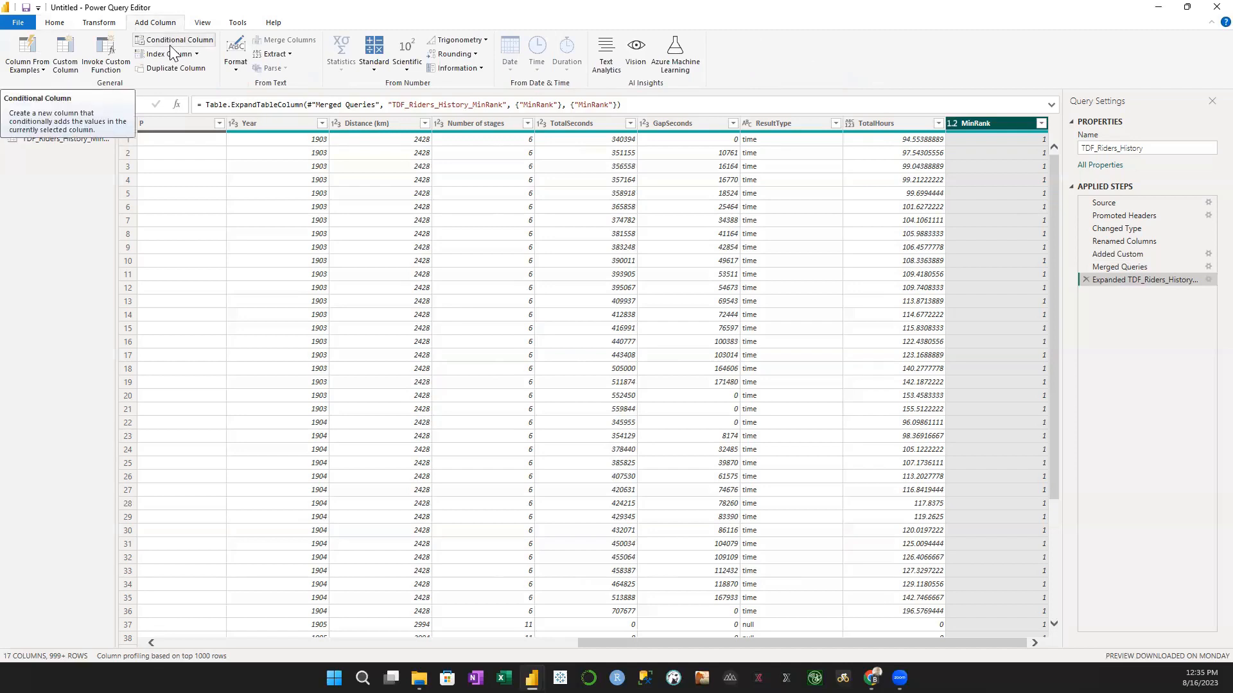
pyautogui.click(170, 45)
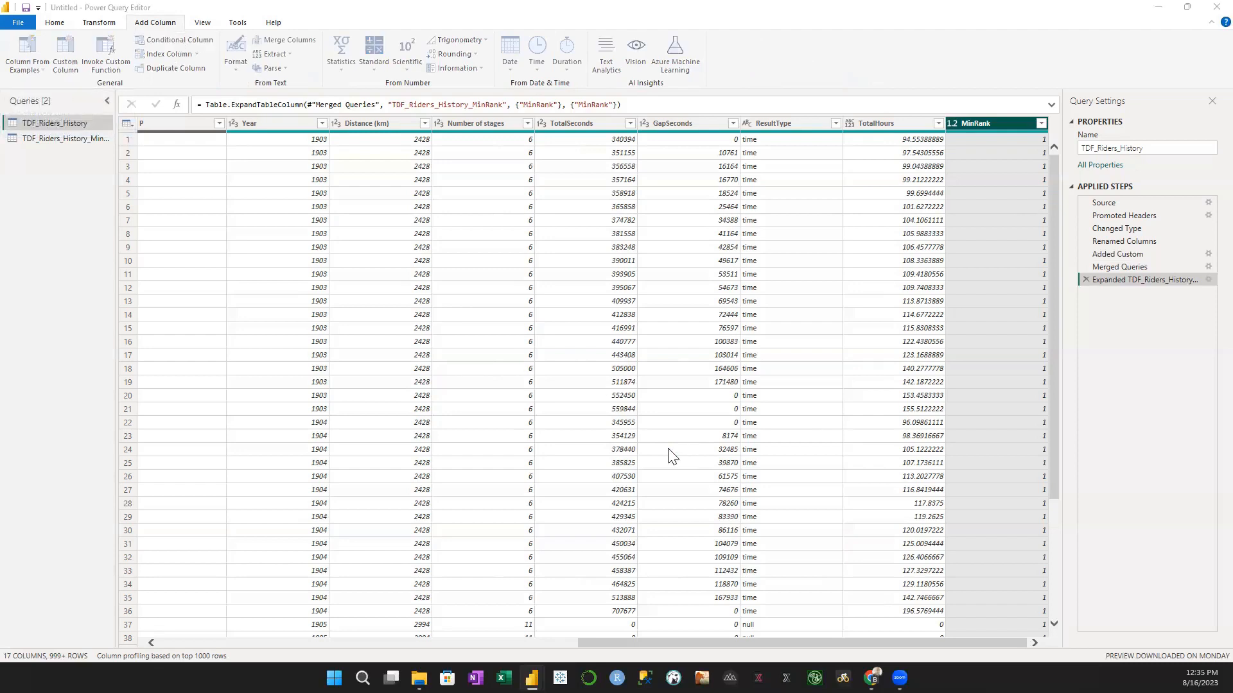
pyautogui.moveTo(378, 282); pyautogui.dragTo(338, 281)
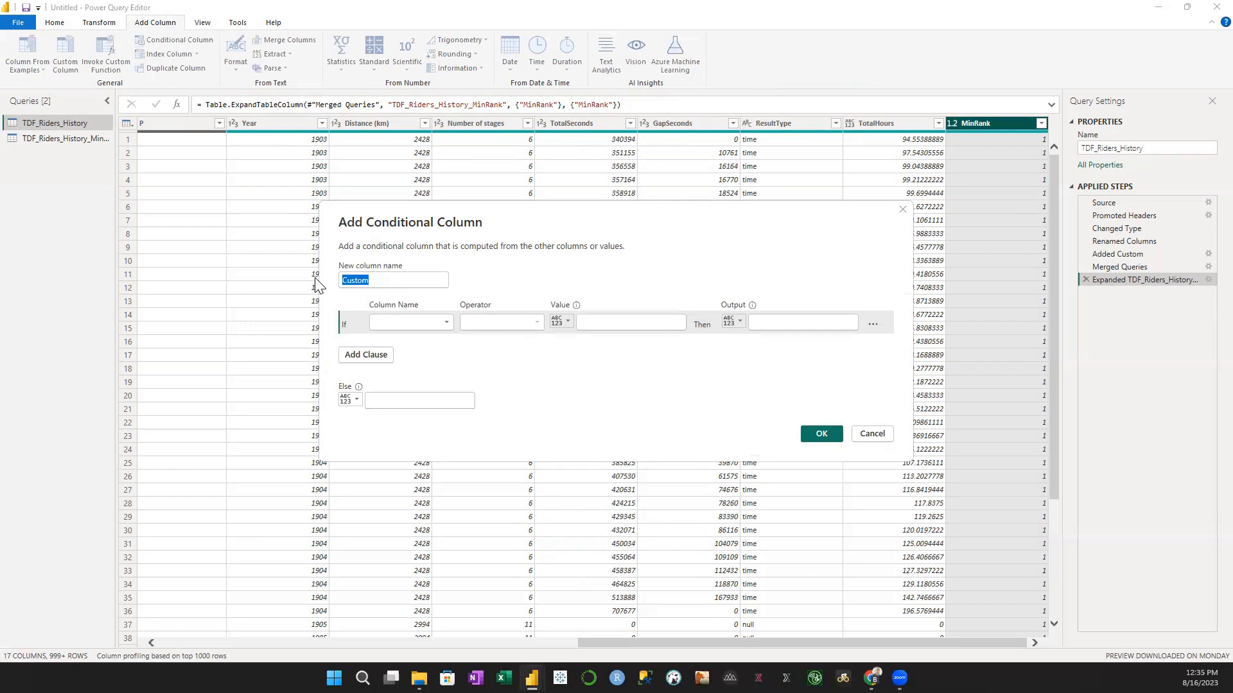
pyautogui.write('MinRankFlag')
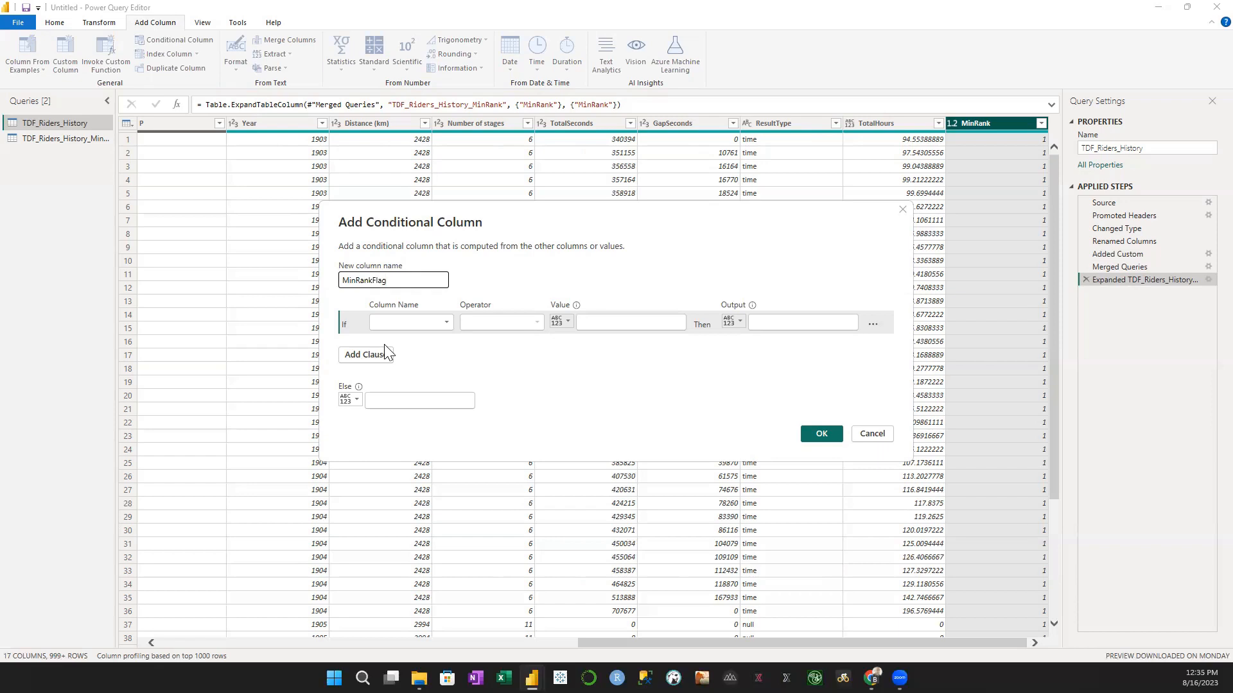
pyautogui.click(435, 323)
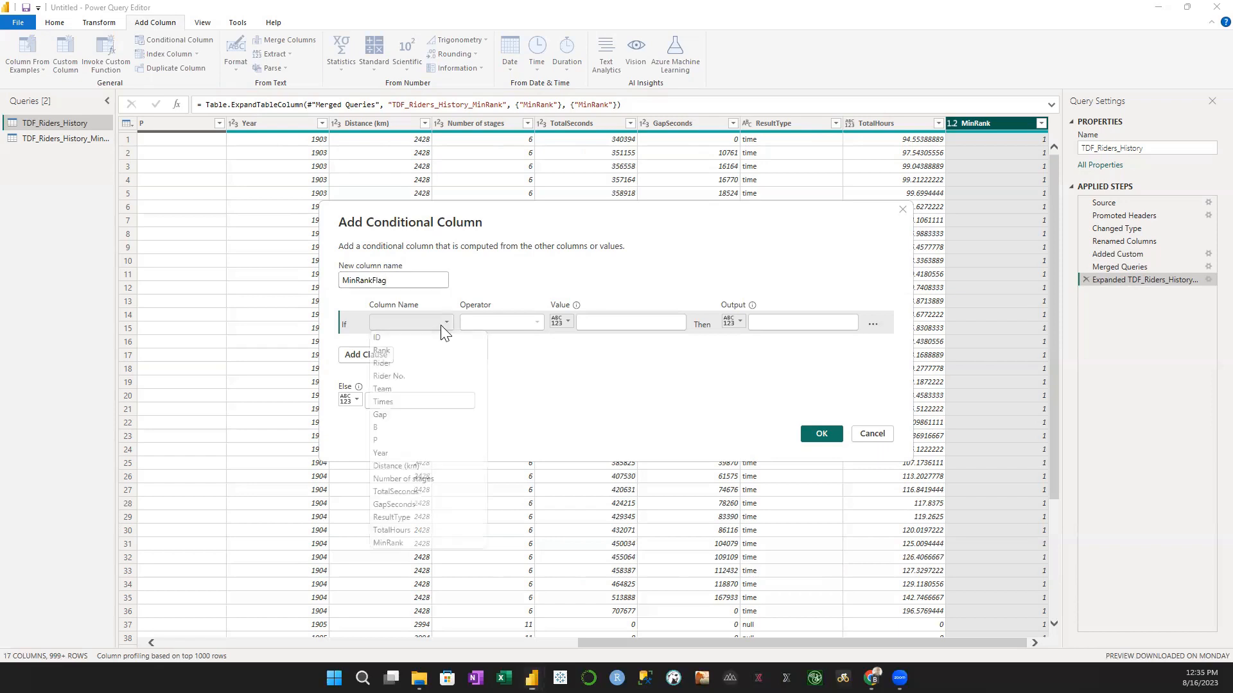
pyautogui.click(416, 351)
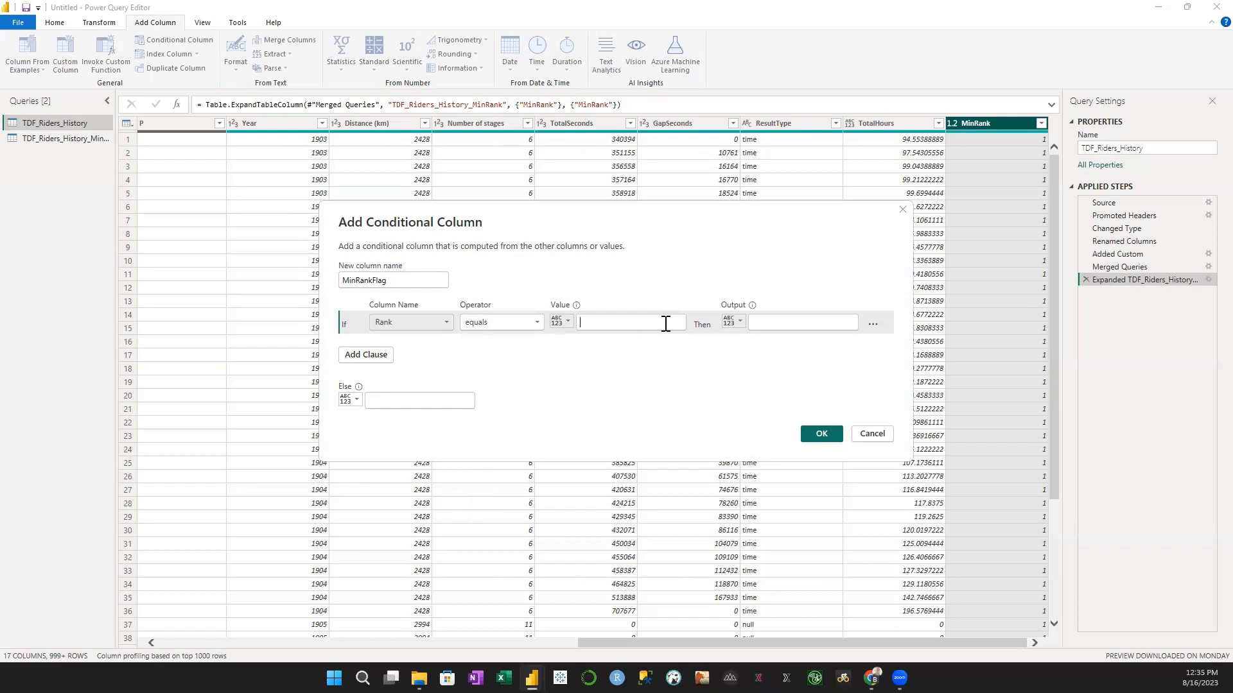
pyautogui.click(566, 323)
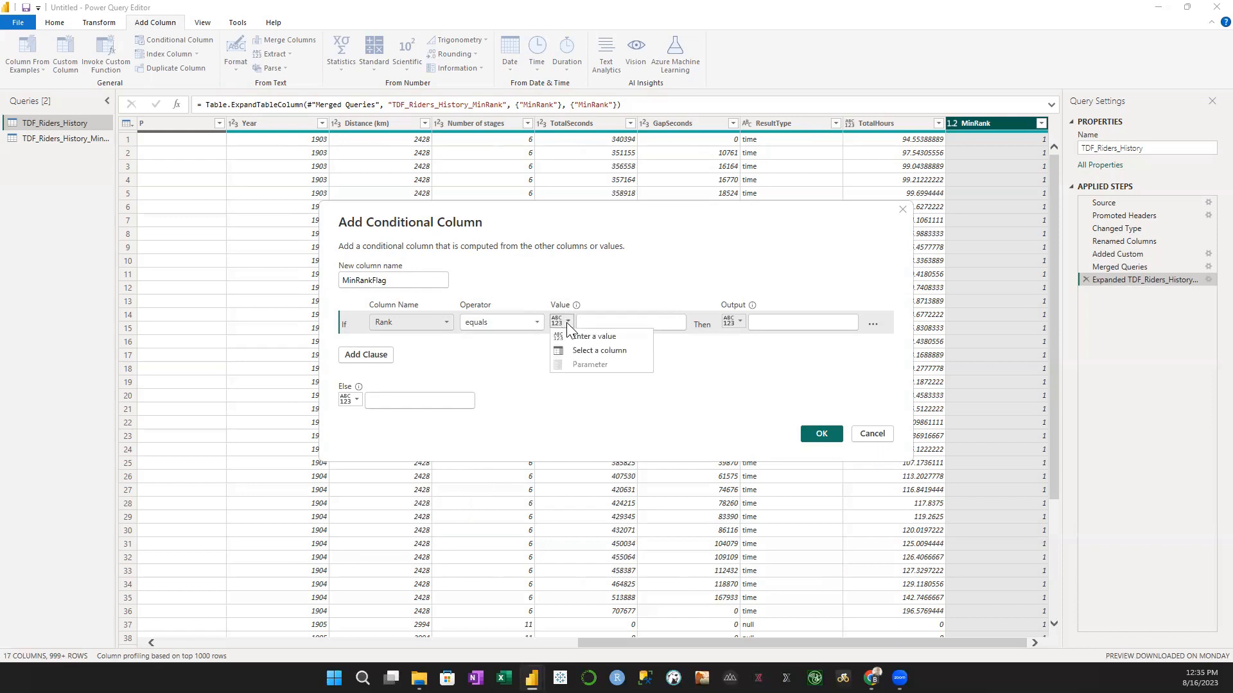
pyautogui.click(591, 352)
pyautogui.click(661, 323)
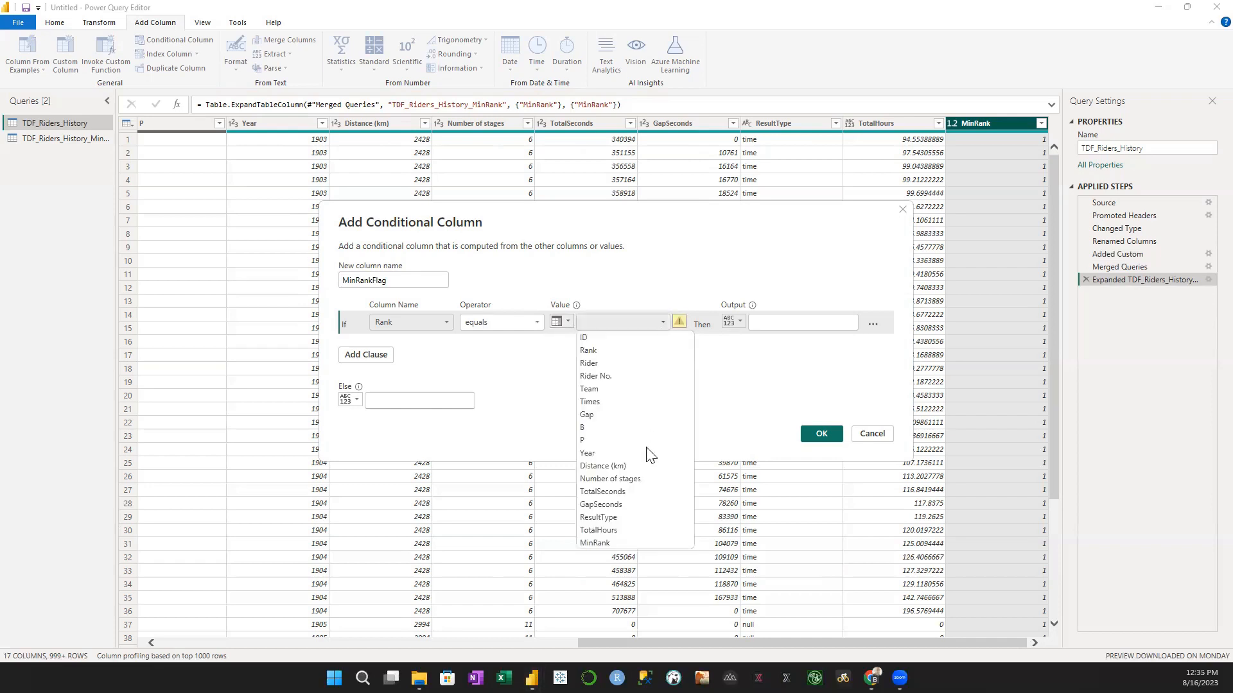
pyautogui.click(621, 542)
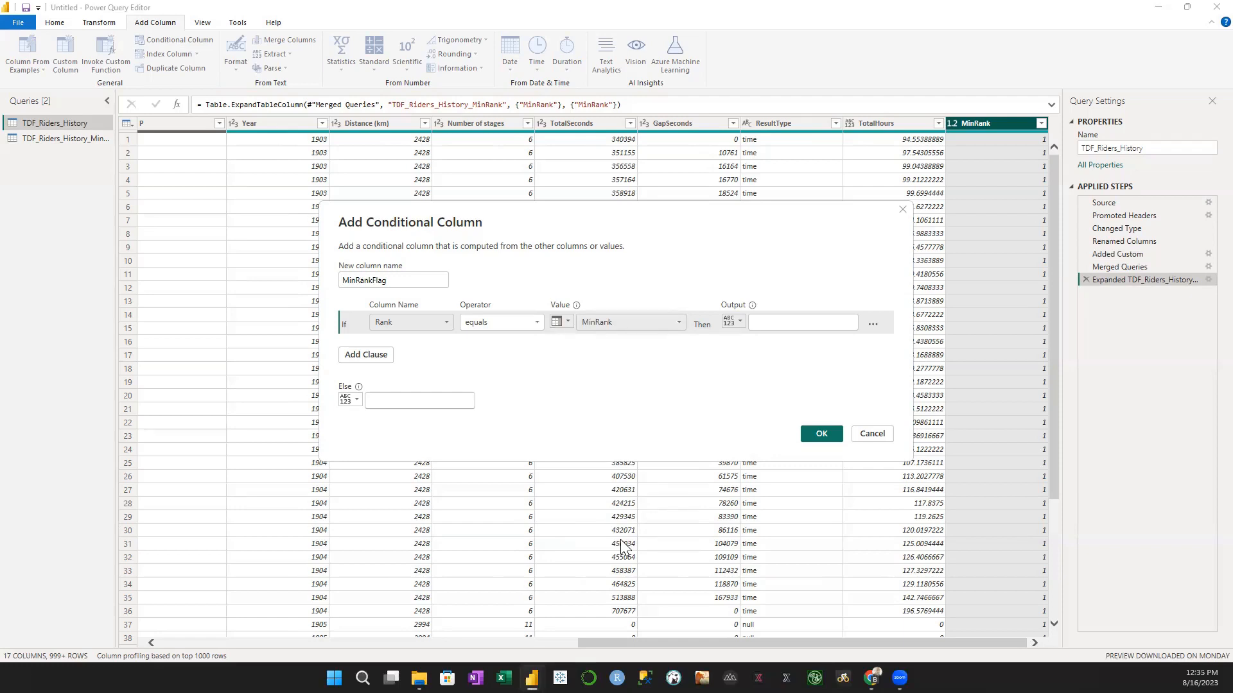
# Finish the MinRankFlag conditional column with output 1 when the condition holds and 0 otherwise.
pyautogui.click(802, 321)
pyautogui.write('1')
pyautogui.click(411, 401)
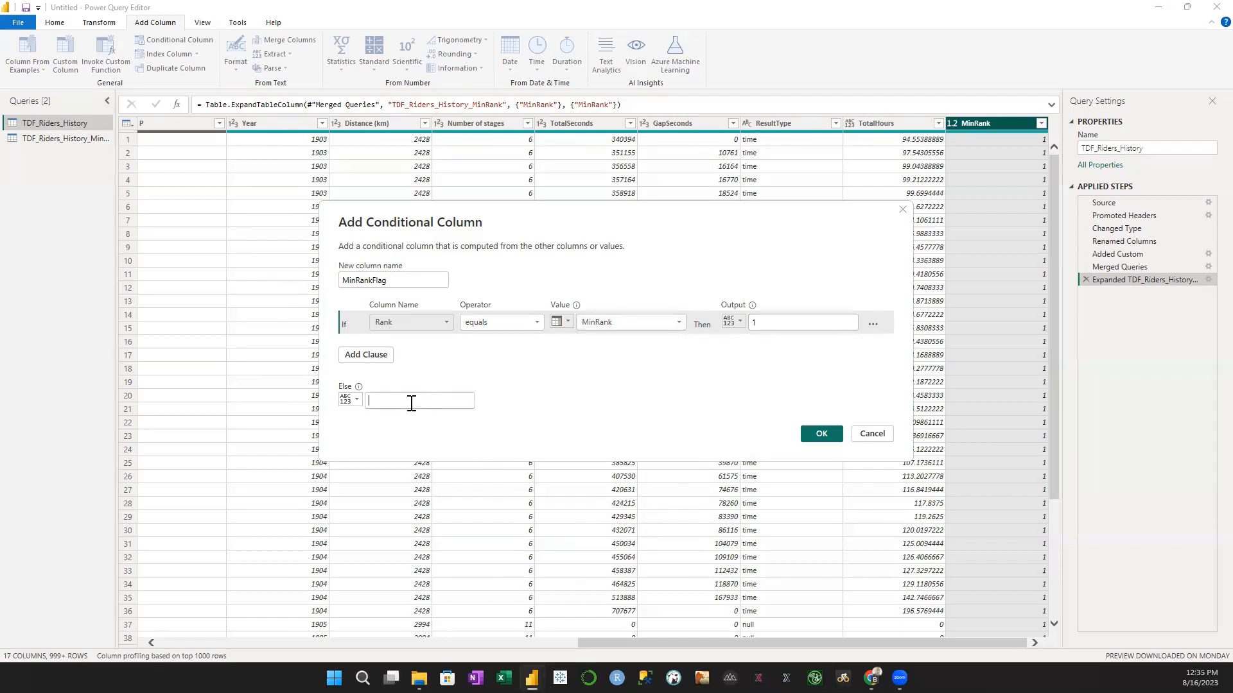
pyautogui.write('0')
pyautogui.click(822, 434)
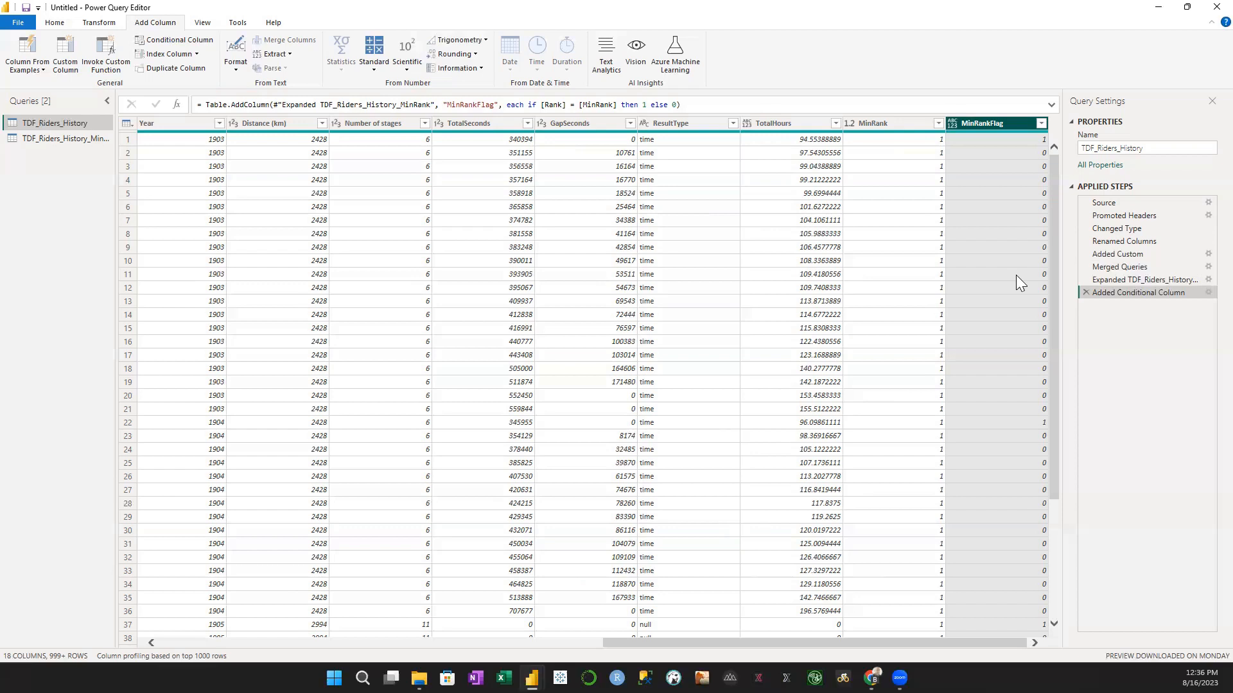
# Remove the MinRank column from TDF_Riders_History.
pyautogui.click(897, 124)
pyautogui.rightClick(896, 124)
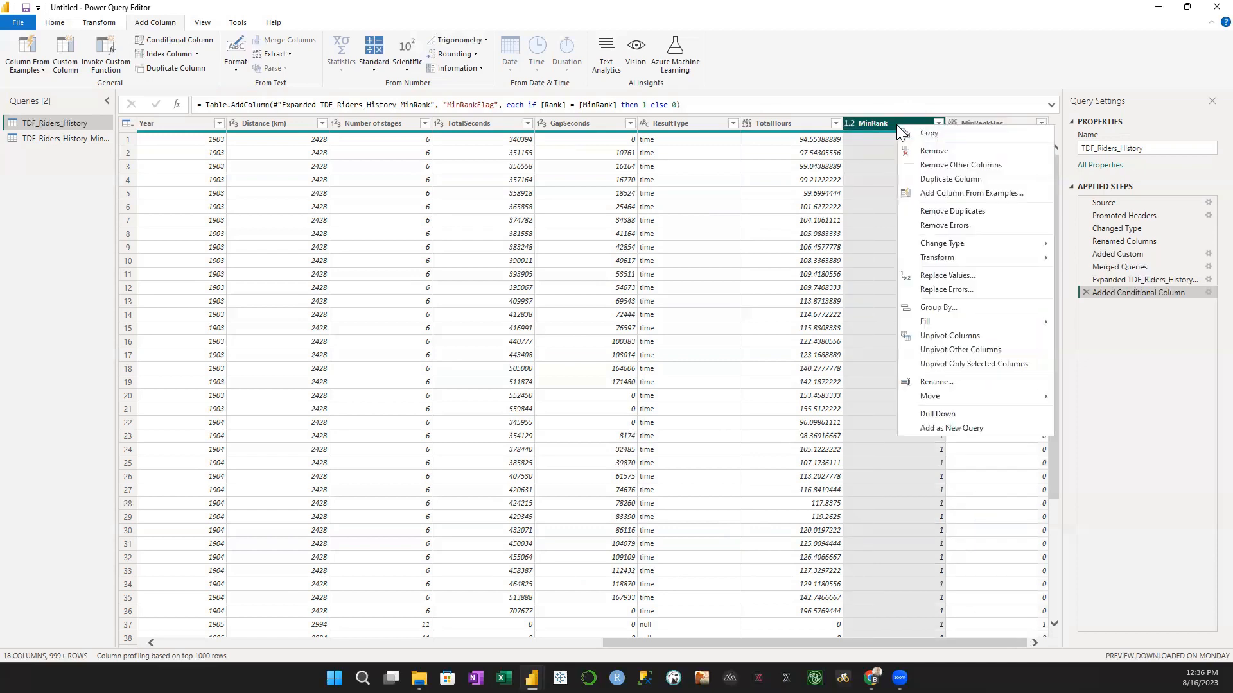
pyautogui.click(927, 152)
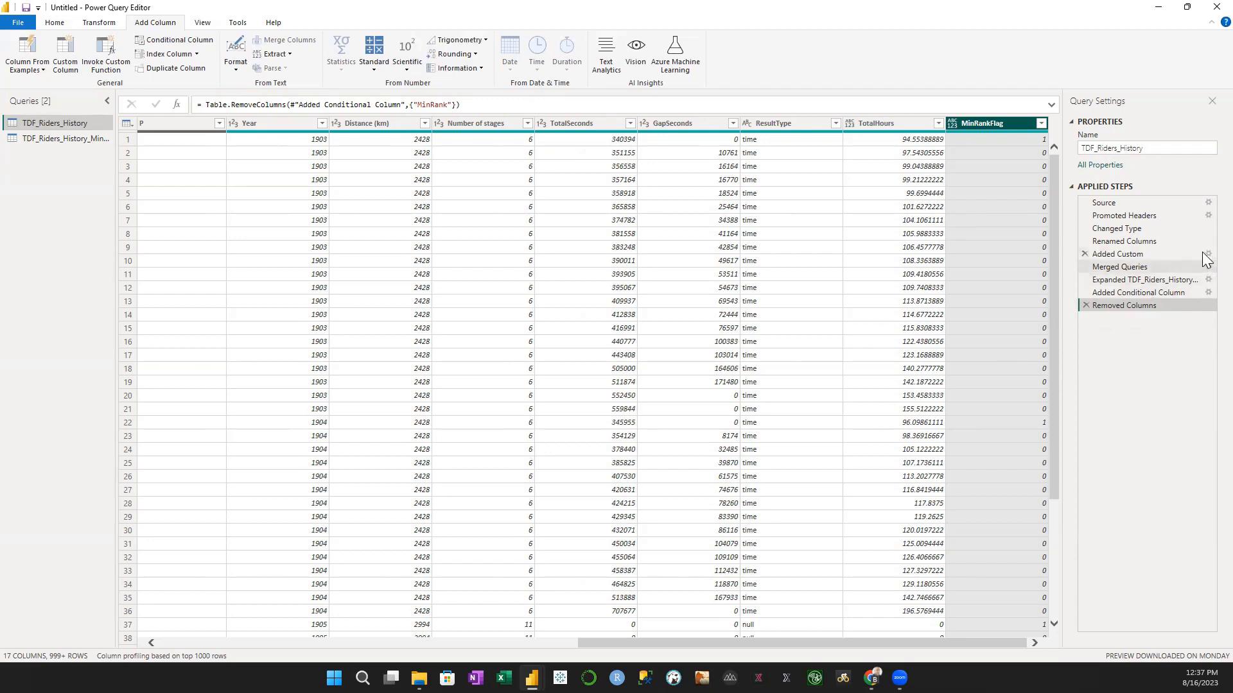
# Review the settings of the Added Conditional Column step without changing them, and return to the Removed Columns step.
pyautogui.click(1207, 293)
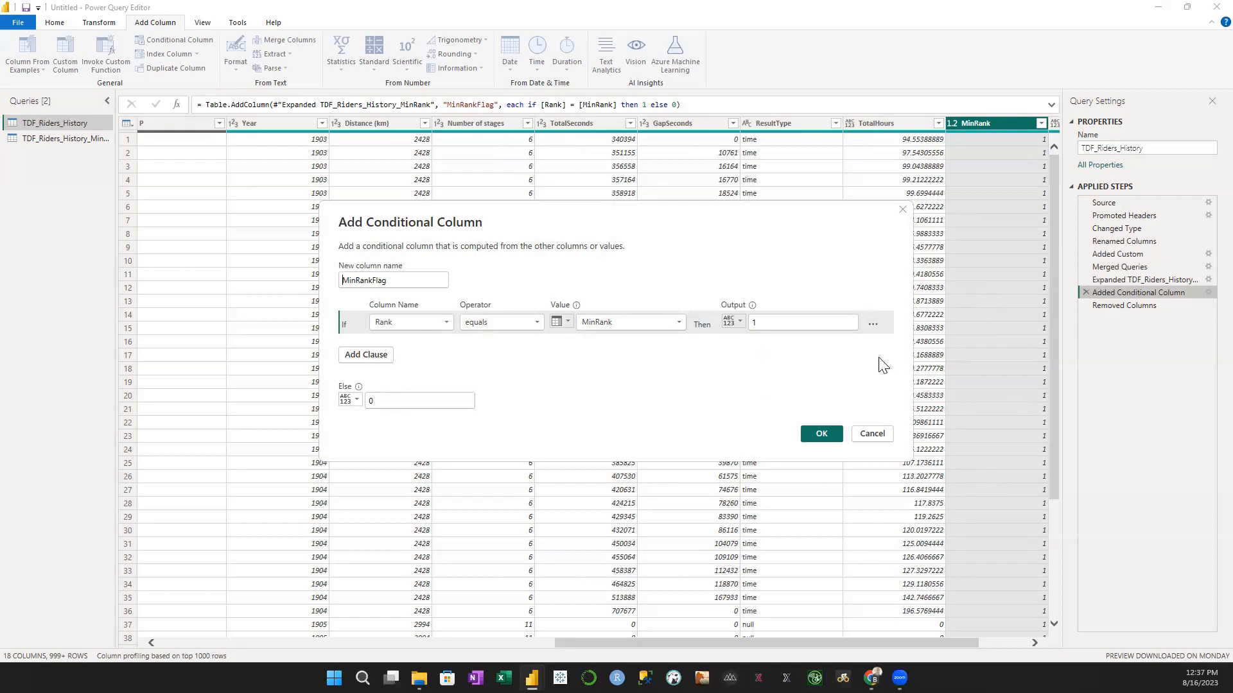
pyautogui.click(873, 438)
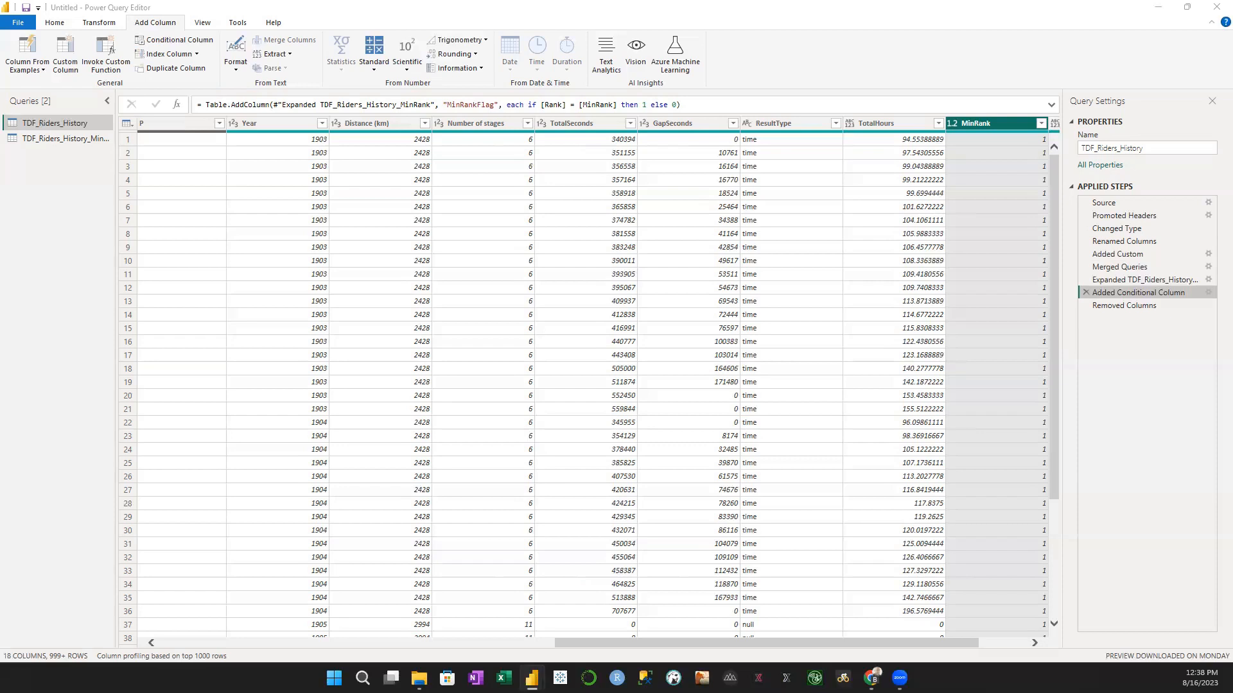
pyautogui.click(1119, 306)
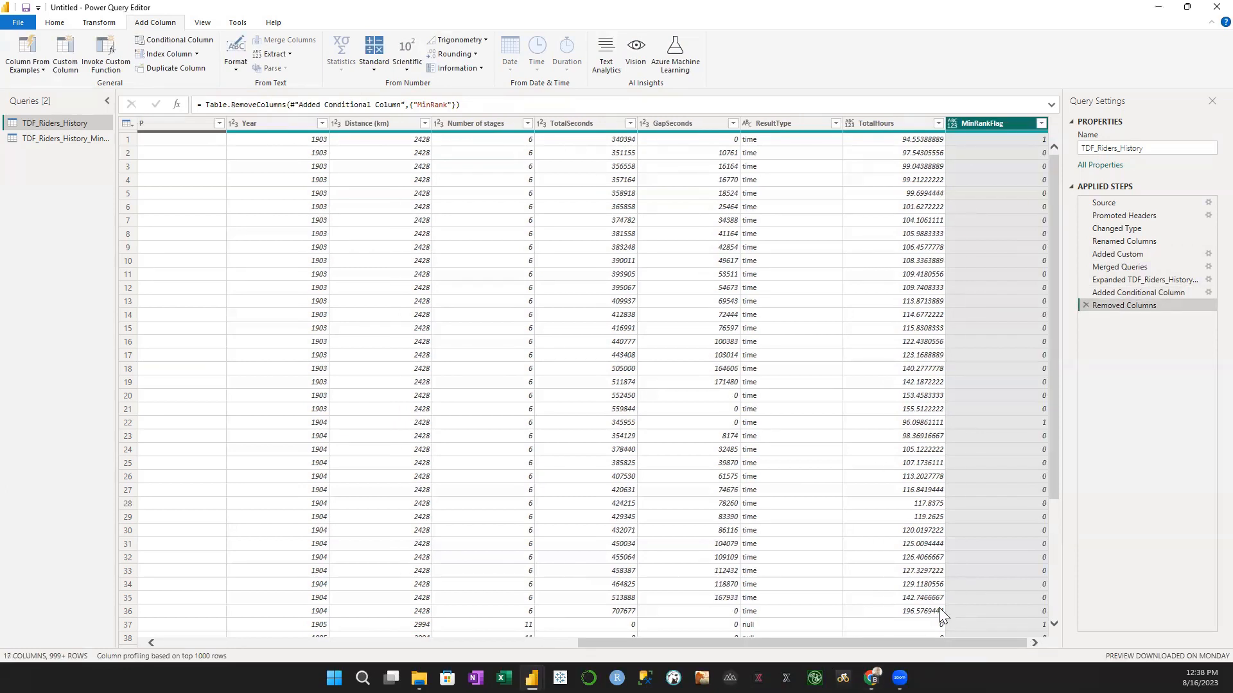
# Set the data type of MinRankFlag to Whole Number and of TotalHours to Decimal Number.
pyautogui.click(953, 125)
pyautogui.click(973, 165)
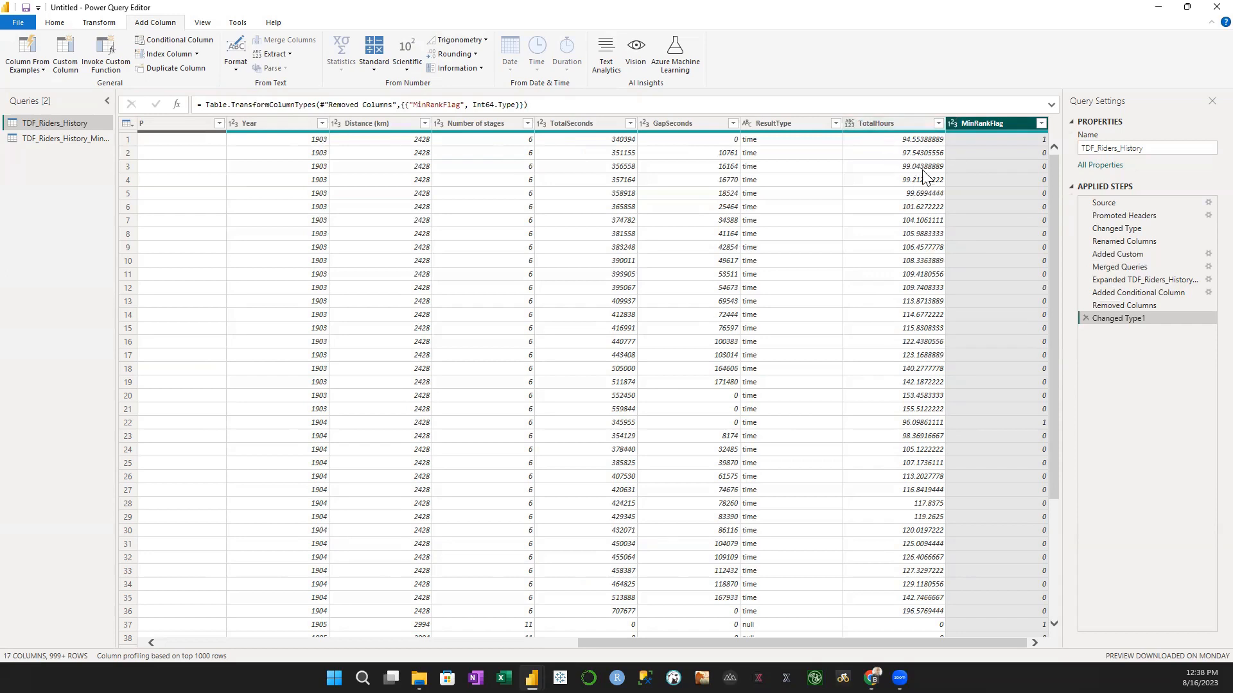
pyautogui.click(849, 123)
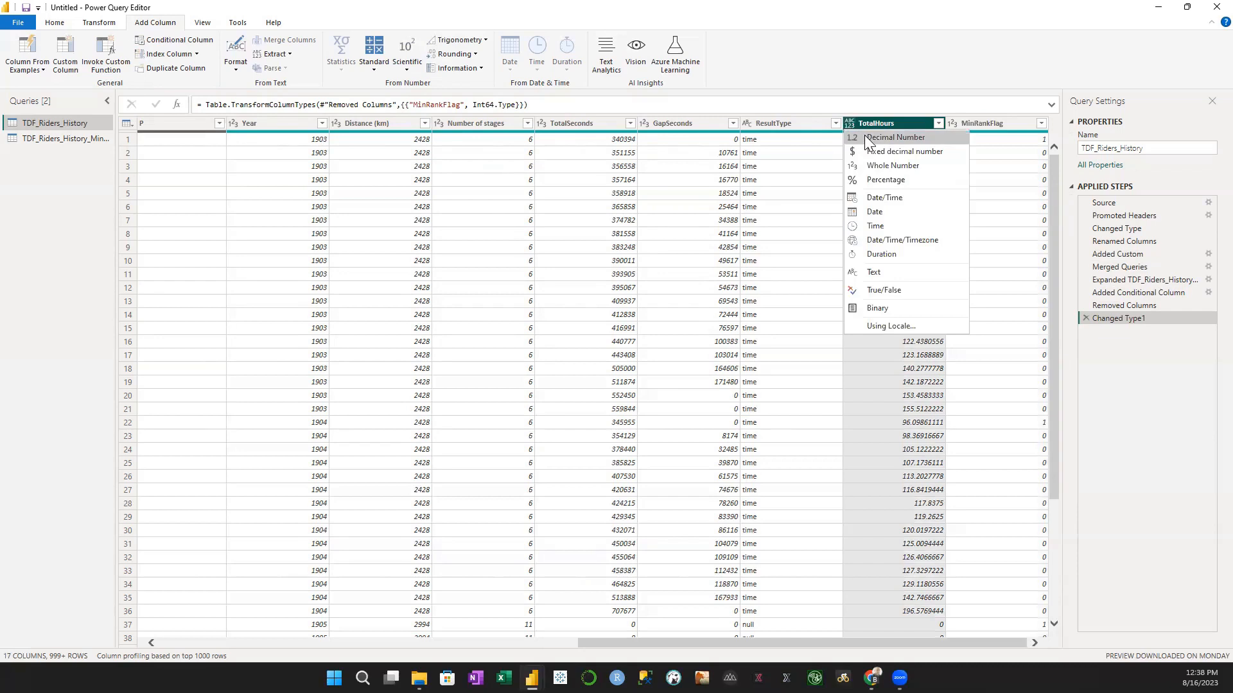
pyautogui.click(864, 136)
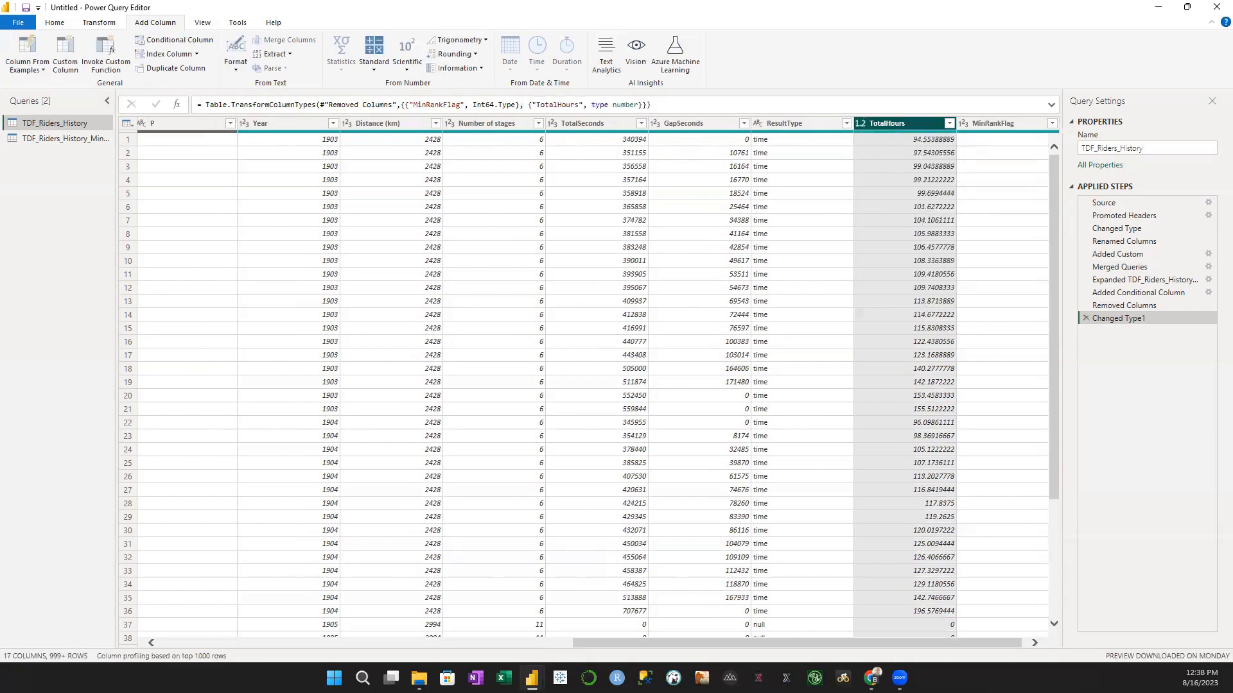
pyautogui.moveTo(991, 642); pyautogui.dragTo(1008, 642)
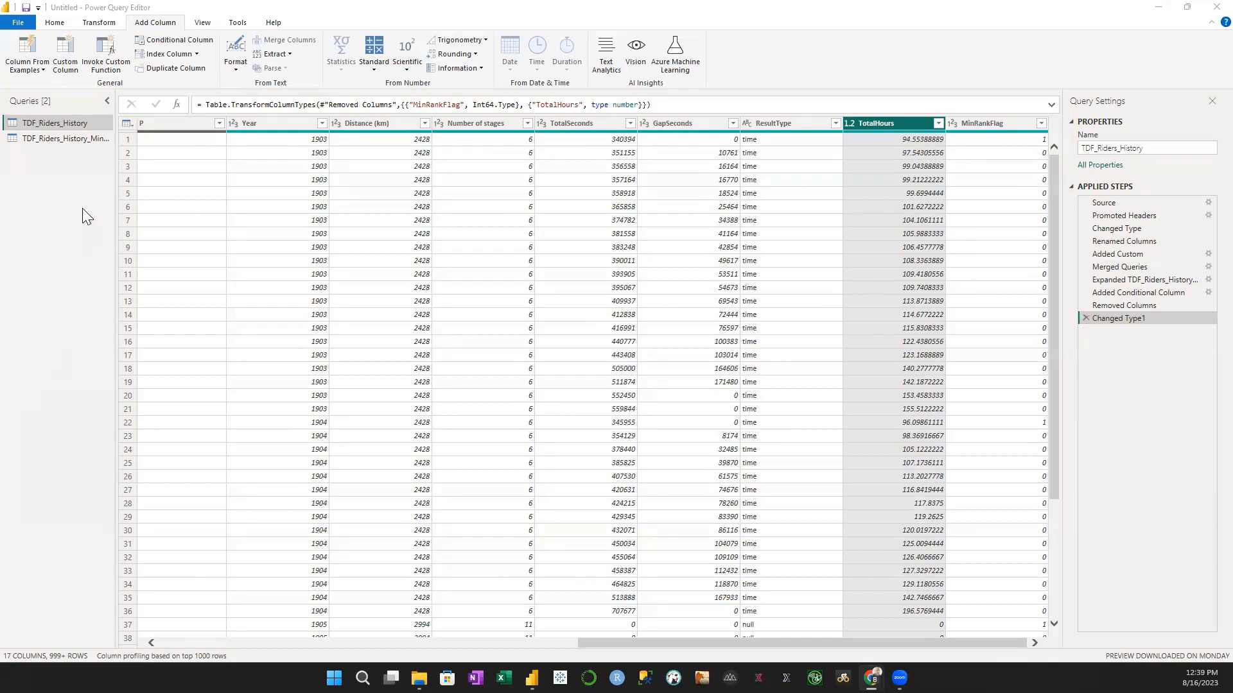
# Start a custom column named WinnerFlag in TDF_Riders_History.
pyautogui.click(68, 46)
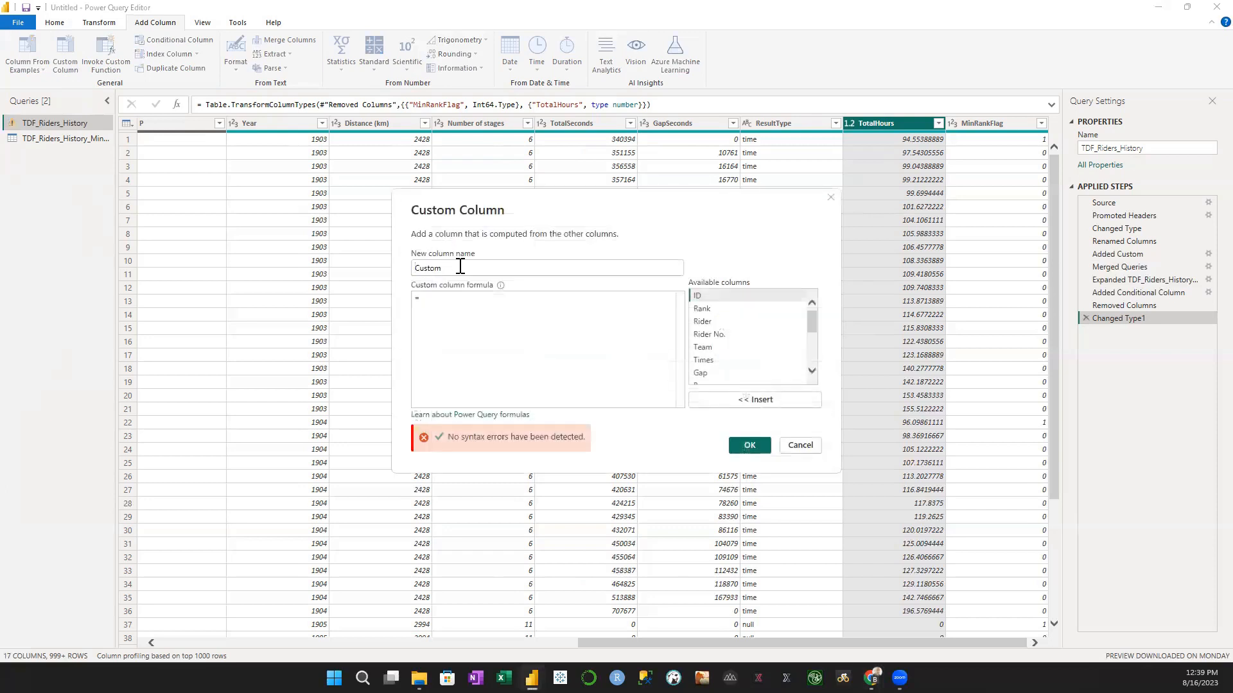
pyautogui.doubleClick(429, 268)
pyautogui.write('WinnerFlag')
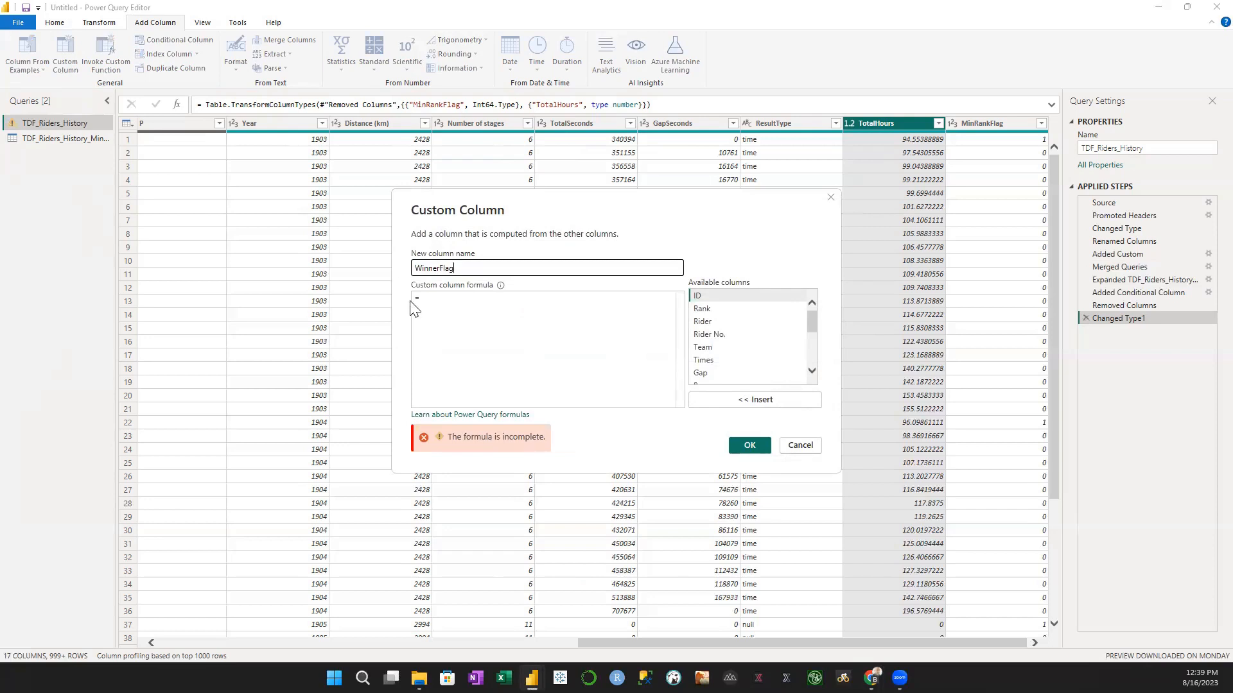
# Define the WinnerFlag formula as if [MinRankFlag] = 1 and [Rank] = 1 then 1 else 0, and create the column.
pyautogui.click(455, 302)
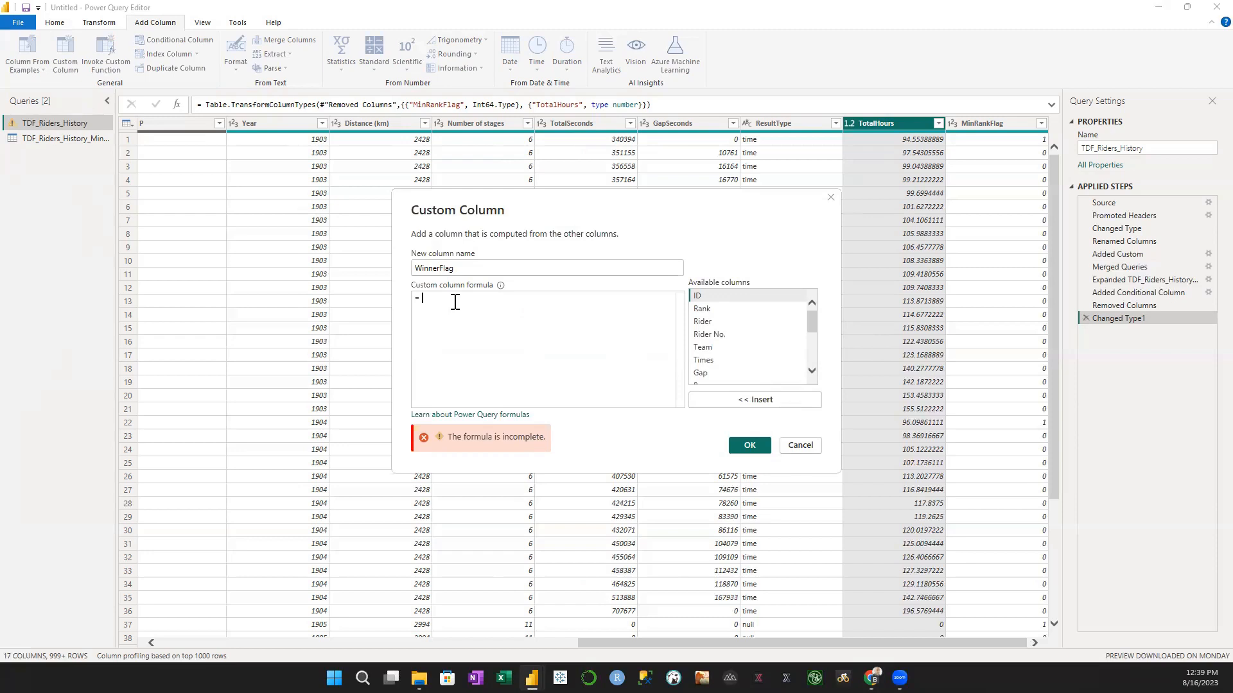
pyautogui.write('if')
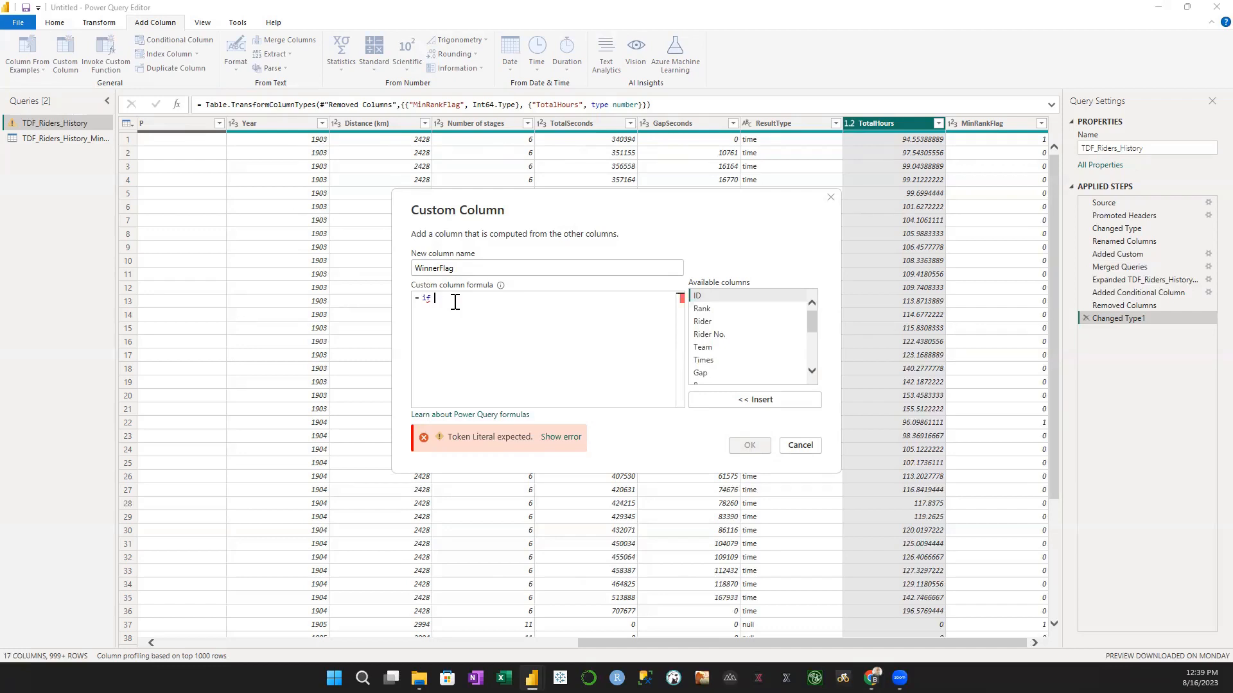
pyautogui.write(' min')
pyautogui.click(455, 309)
pyautogui.write('= 1 and rank')
pyautogui.press('Down')
pyautogui.press('Down')
pyautogui.press('Down')
pyautogui.press('Down')
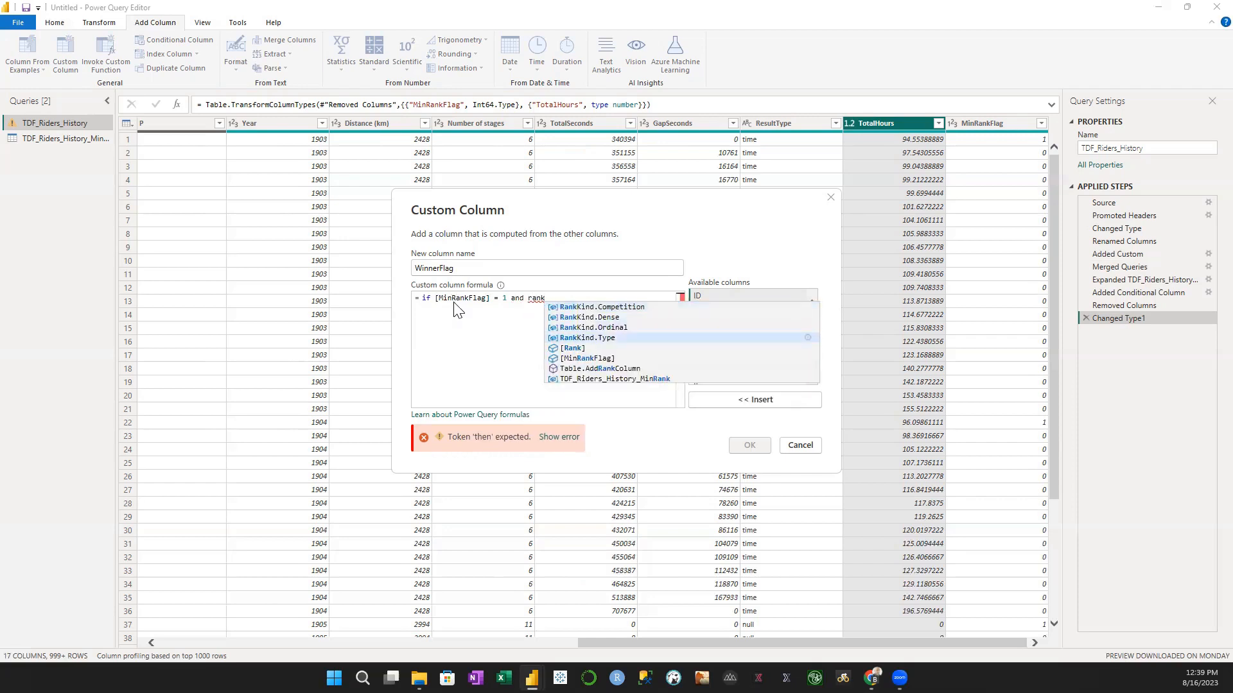
pyautogui.press('Tab')
pyautogui.write('= 1')
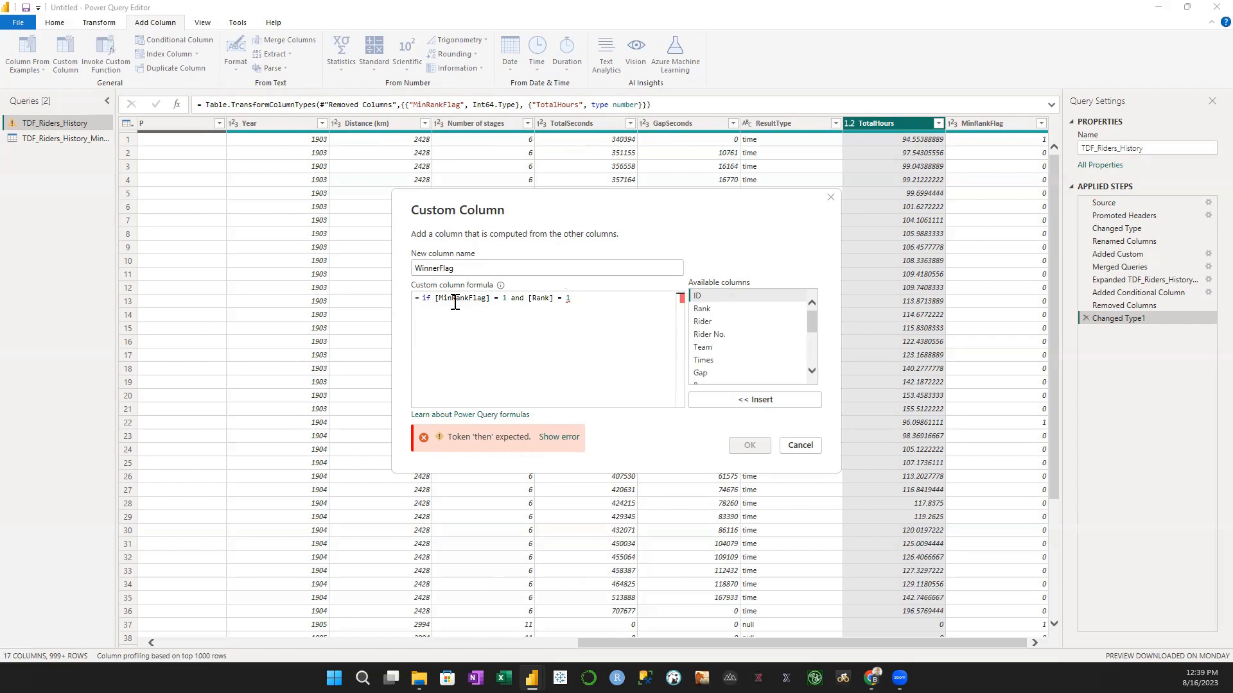
pyautogui.write('then 1 else 0')
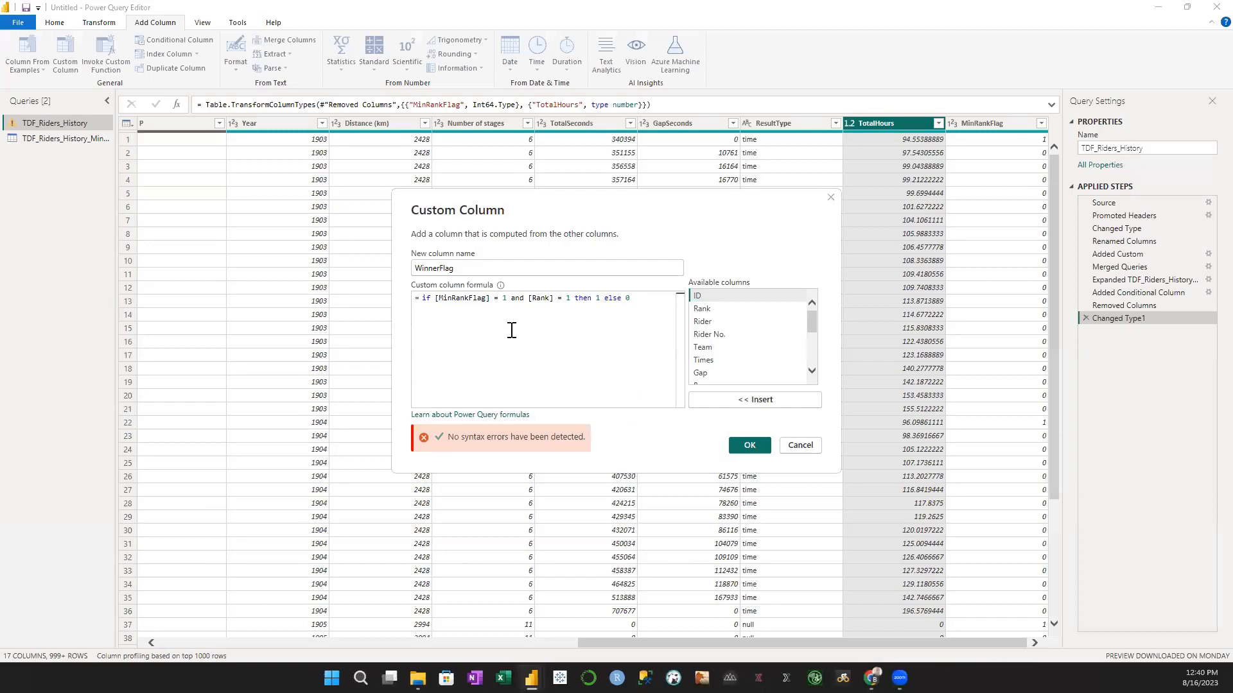
pyautogui.click(747, 445)
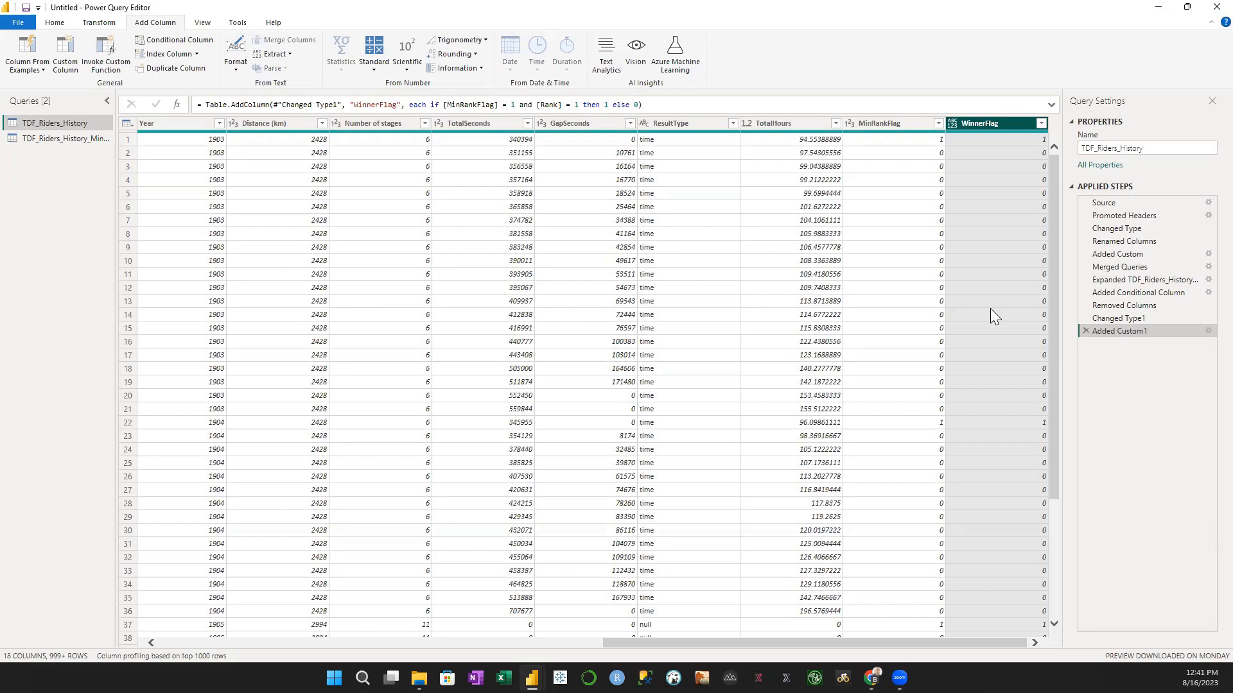
# Close the query editor and apply the query changes to the report.
pyautogui.click(59, 24)
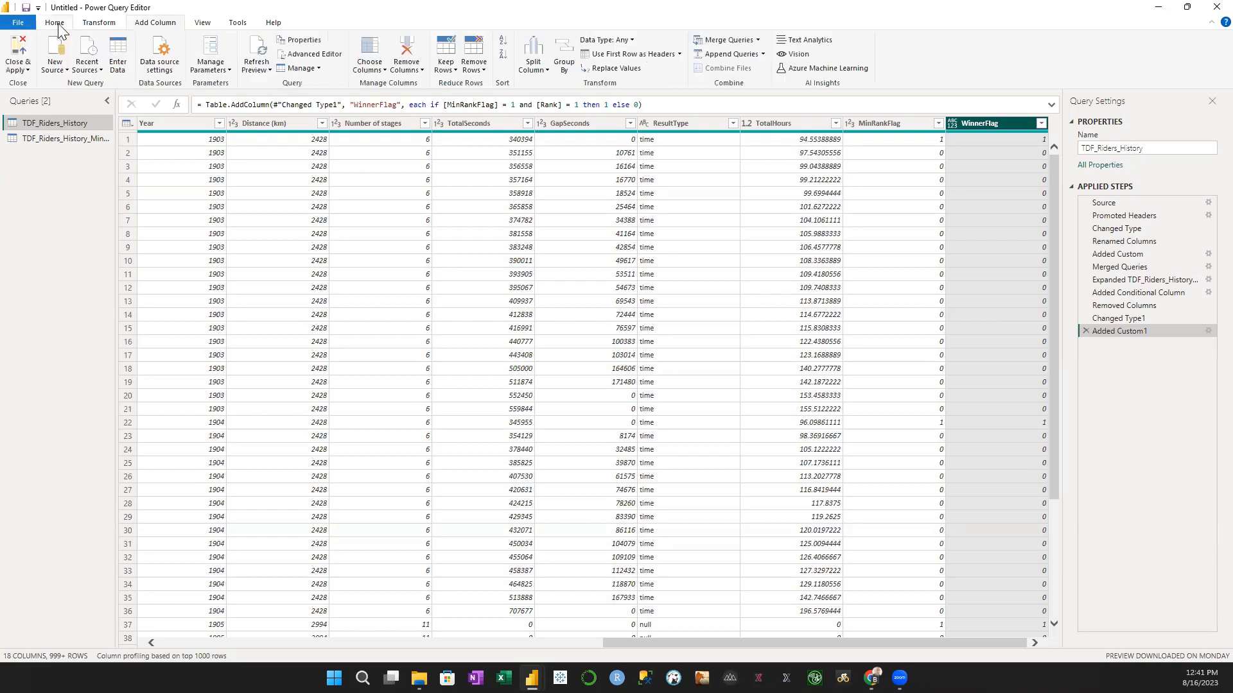
pyautogui.click(20, 54)
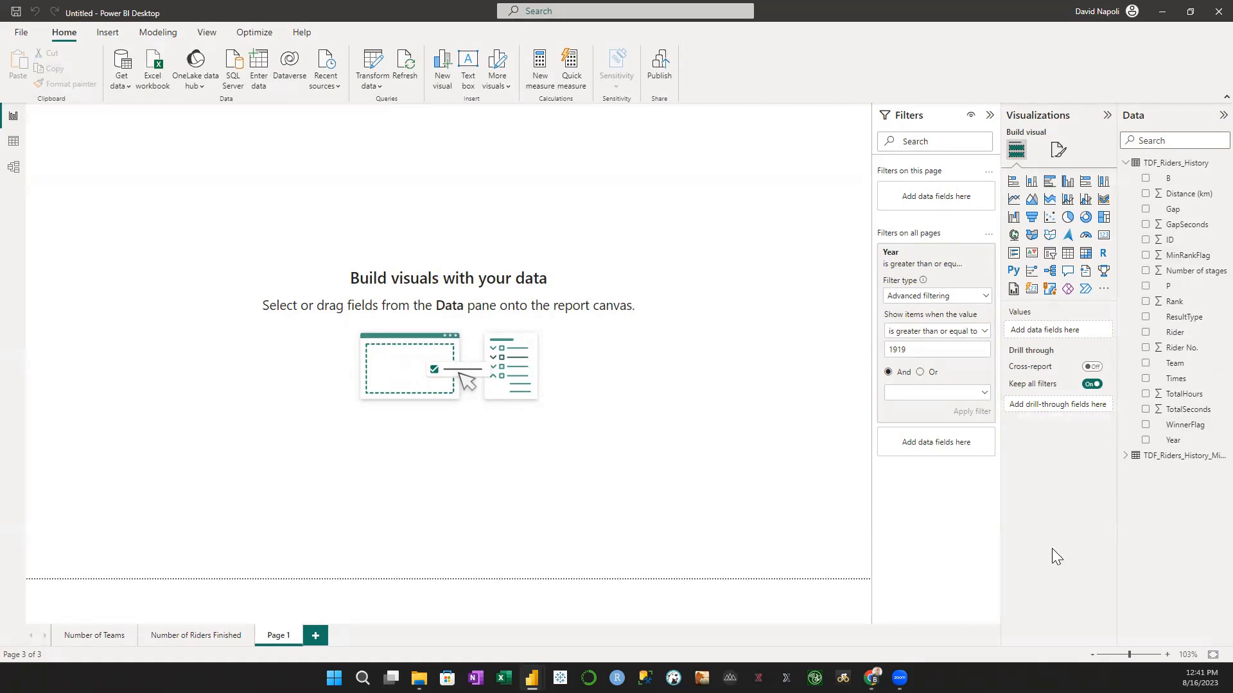
# Add two stacked bar charts to Page 1, one filling the page's left half and the other its right half.
pyautogui.click(1014, 183)
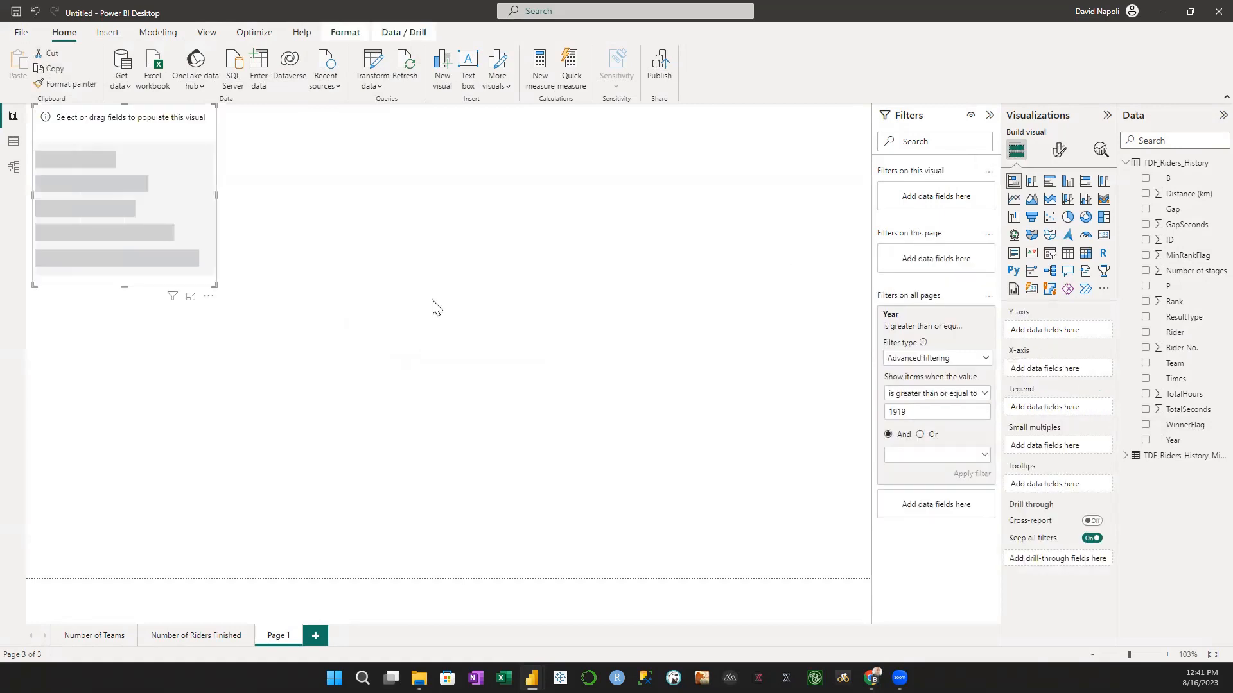
pyautogui.moveTo(32, 195); pyautogui.dragTo(26, 195)
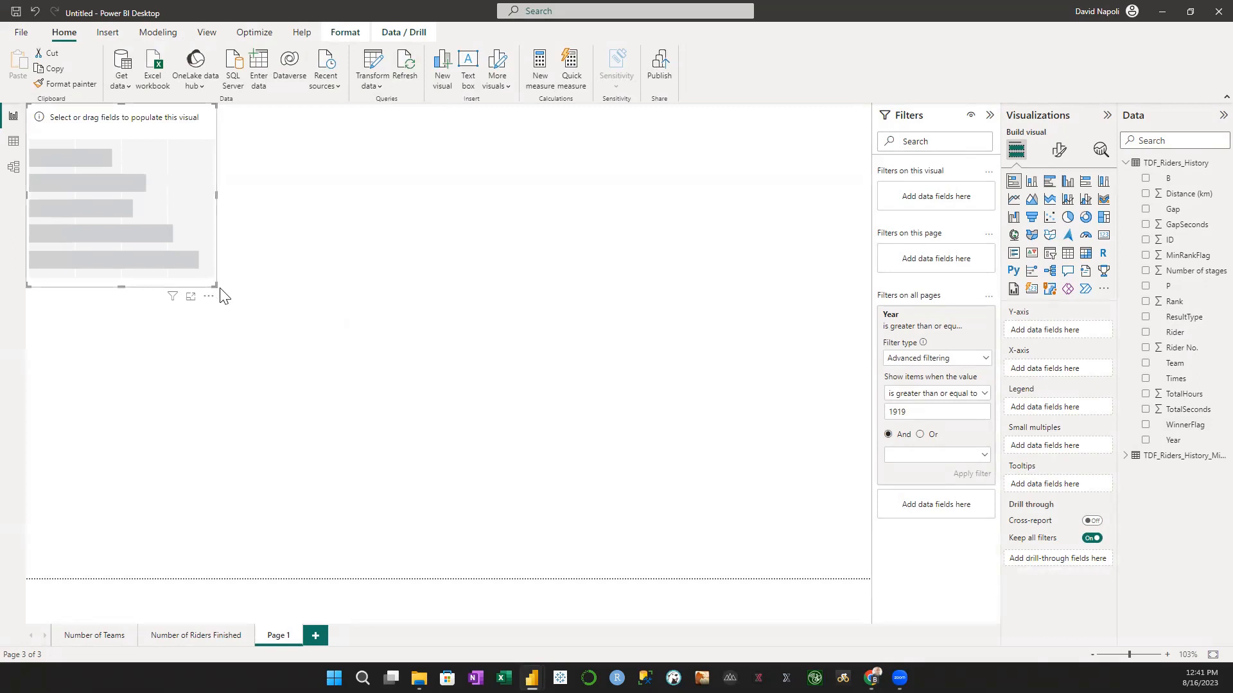
pyautogui.moveTo(244, 320); pyautogui.dragTo(462, 607)
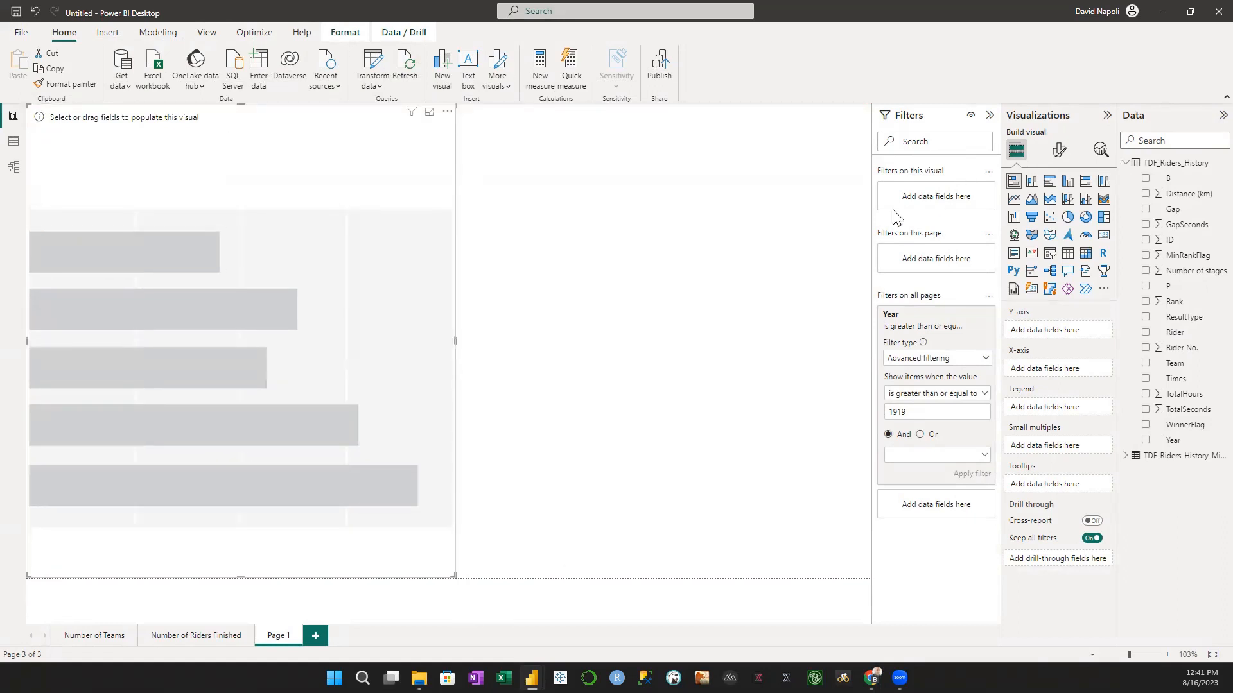
pyautogui.click(665, 308)
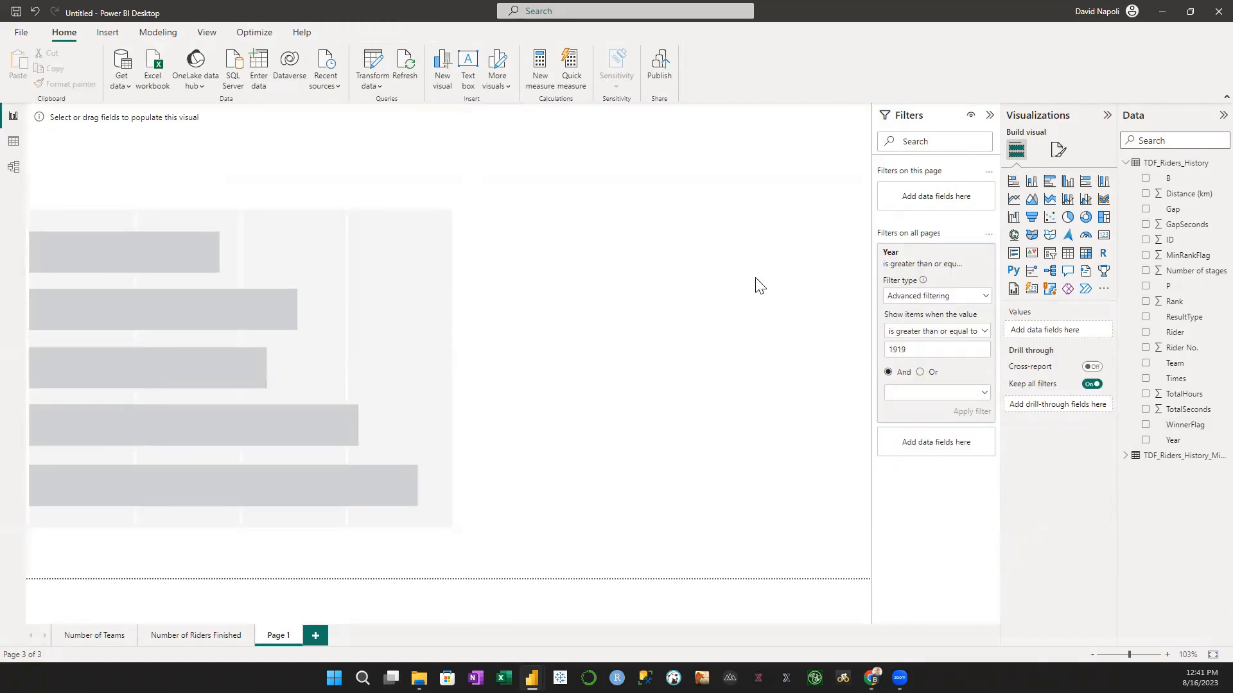
pyautogui.click(1013, 184)
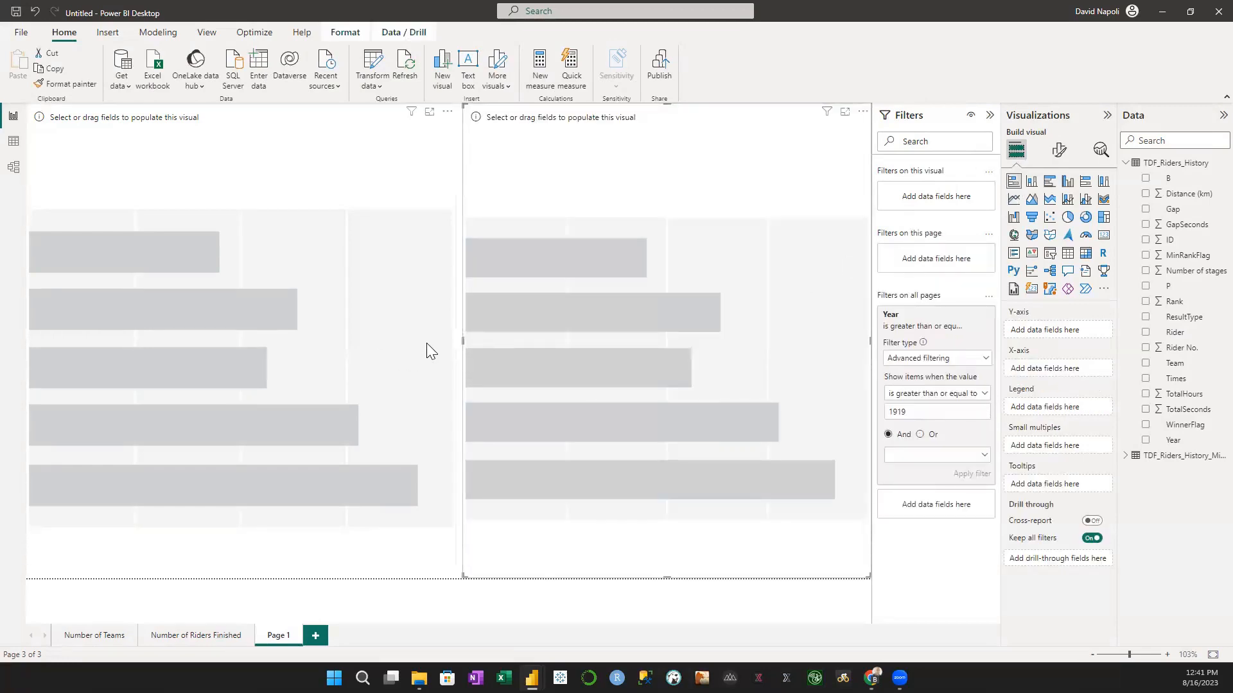
# Assign Team to the Y-axis and WinnerFlag to the X-axis of the left bar chart, and check WinnerFlag's aggregation options.
pyautogui.click(252, 135)
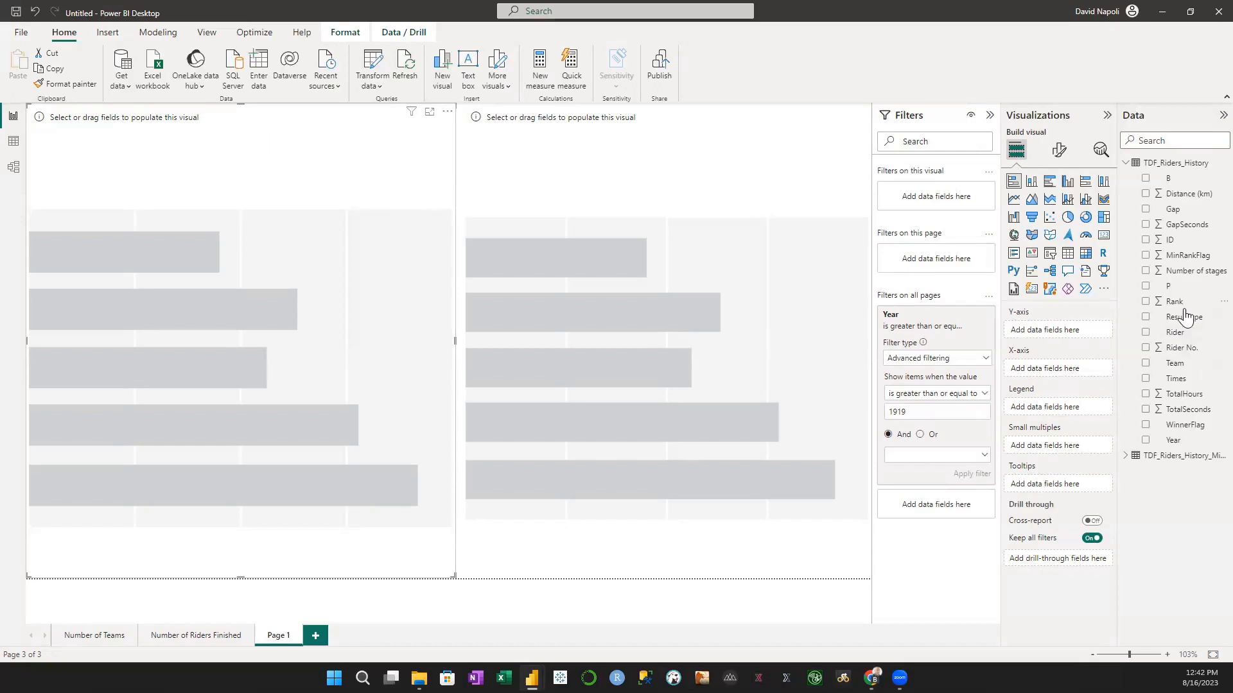
pyautogui.moveTo(1185, 373); pyautogui.dragTo(1052, 343)
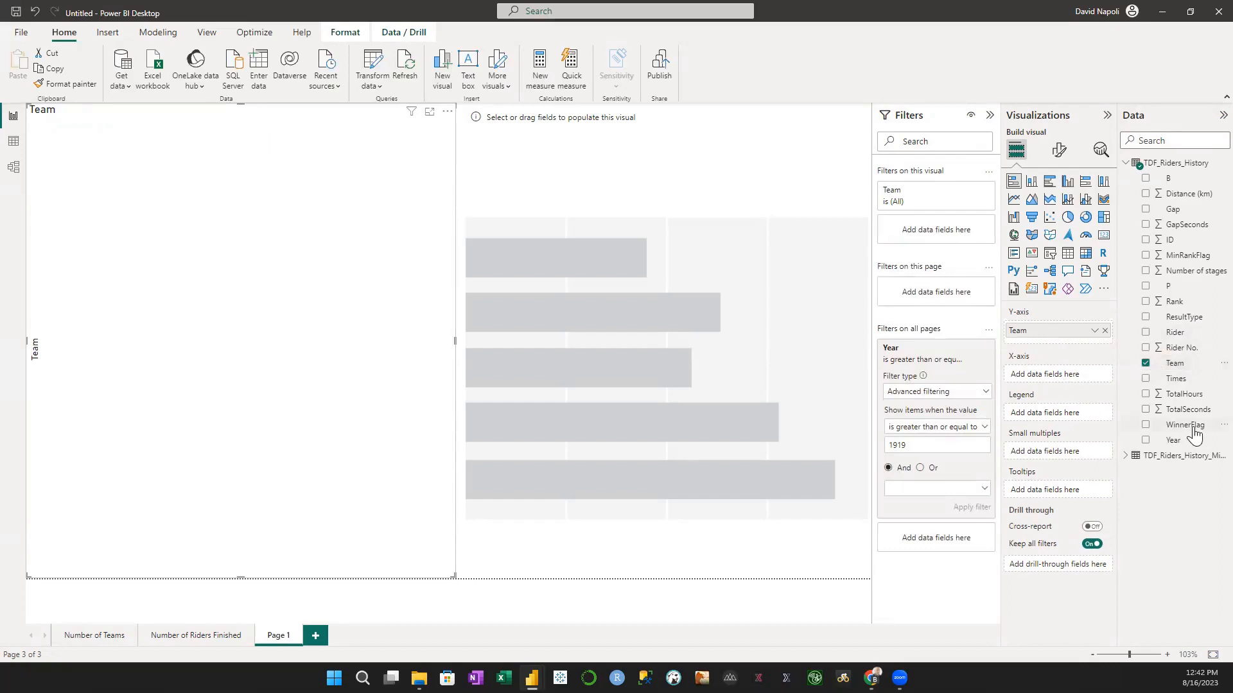
pyautogui.moveTo(1194, 435); pyautogui.dragTo(1071, 380)
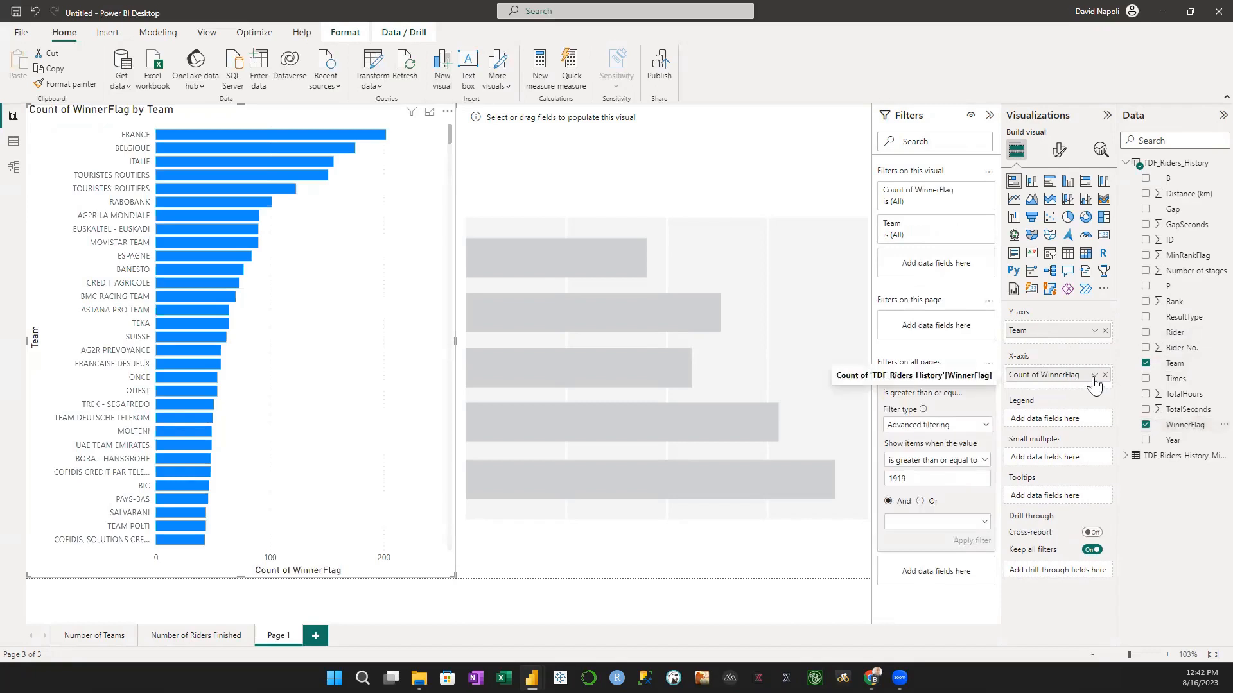
pyautogui.click(1094, 377)
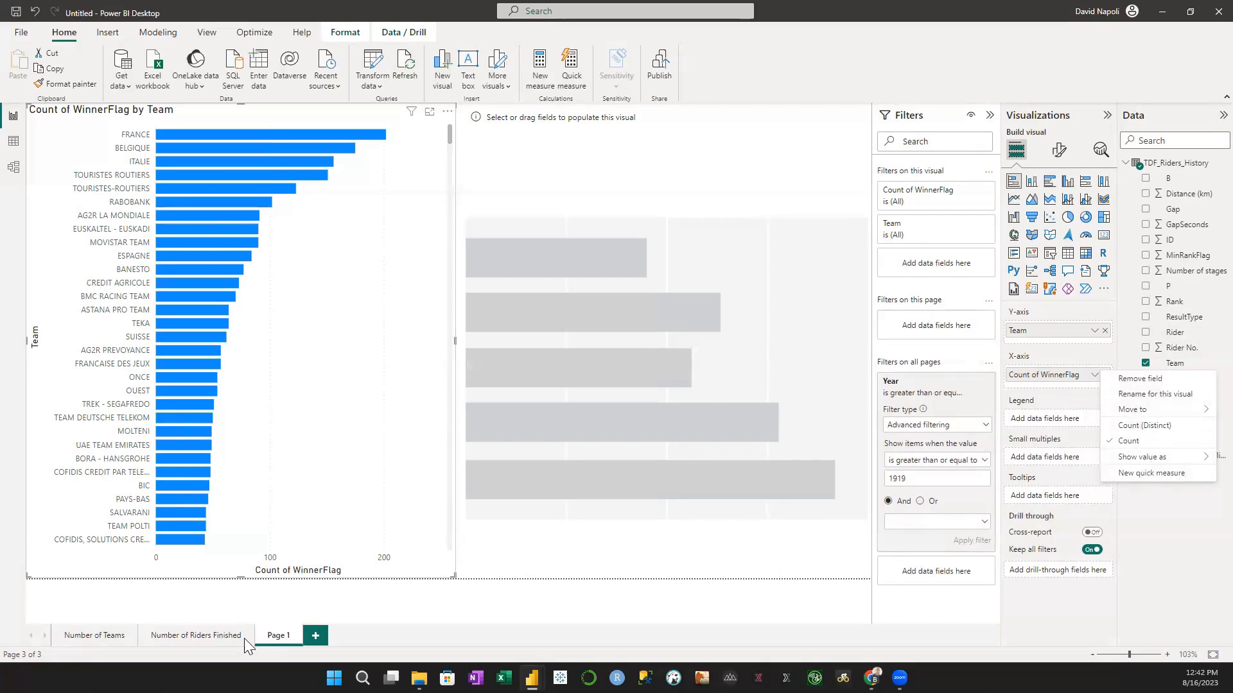
pyautogui.click(1159, 577)
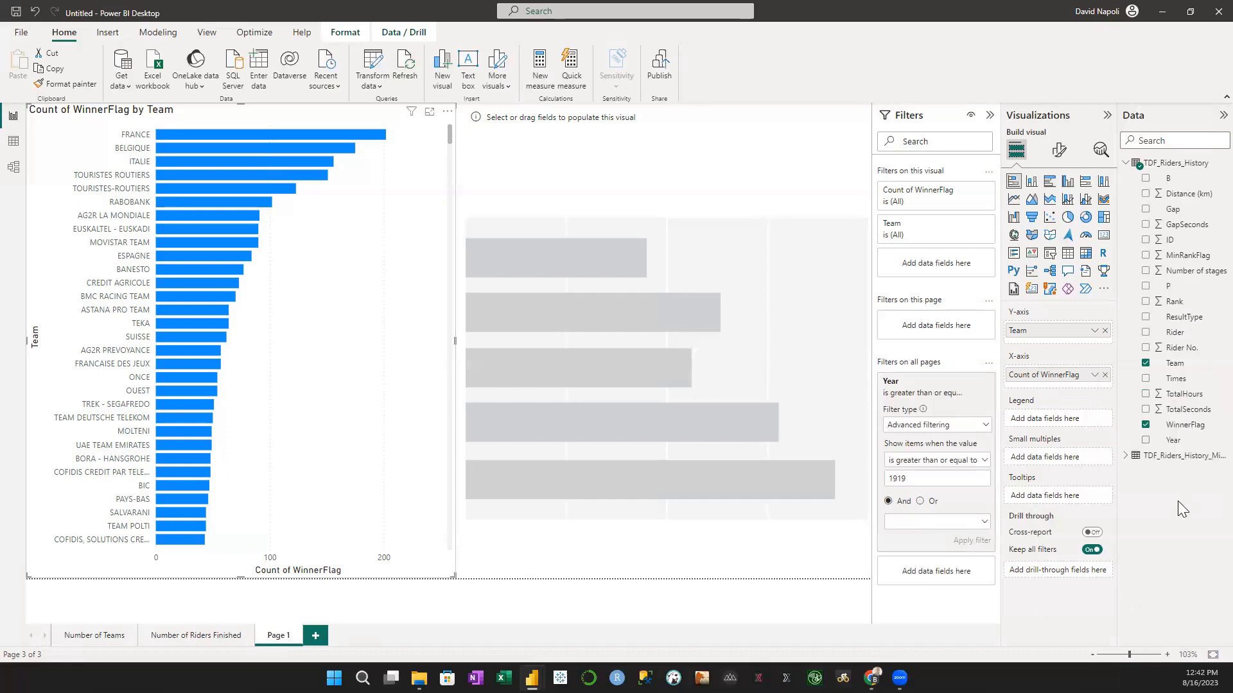
# Reopen the queries for editing and set the WinnerFlag column's data type to Whole Number.
pyautogui.click(379, 70)
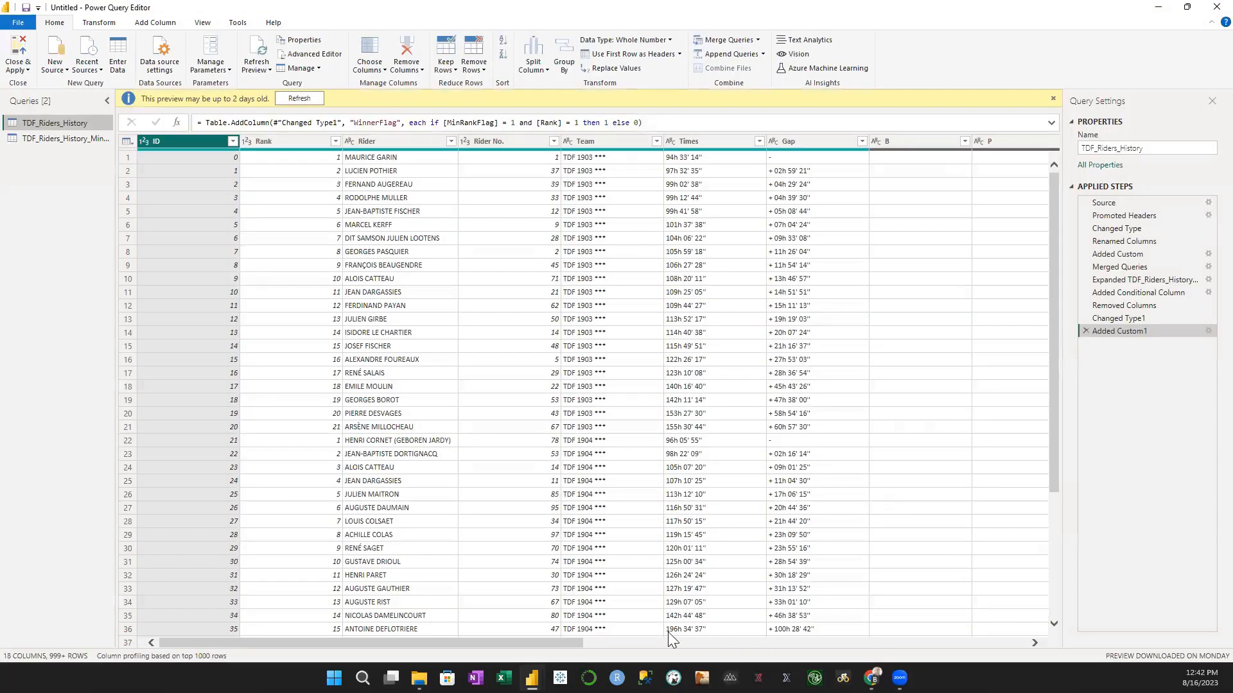
pyautogui.moveTo(553, 642); pyautogui.dragTo(1002, 649)
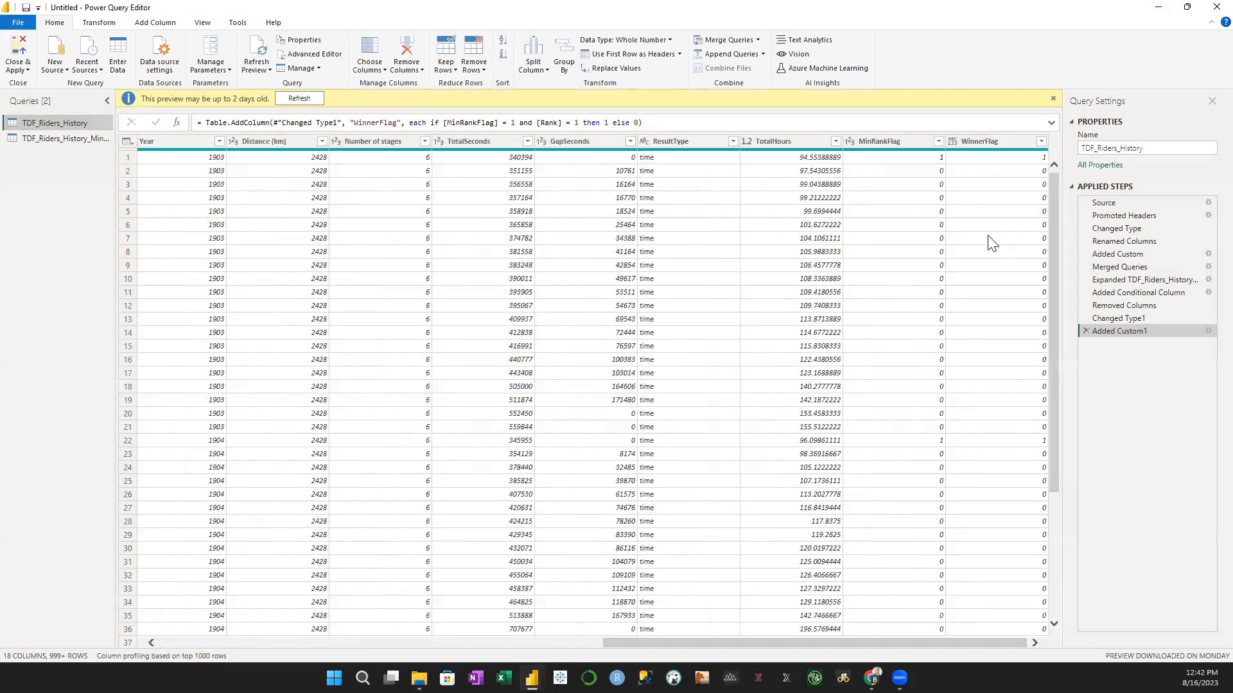
pyautogui.click(950, 141)
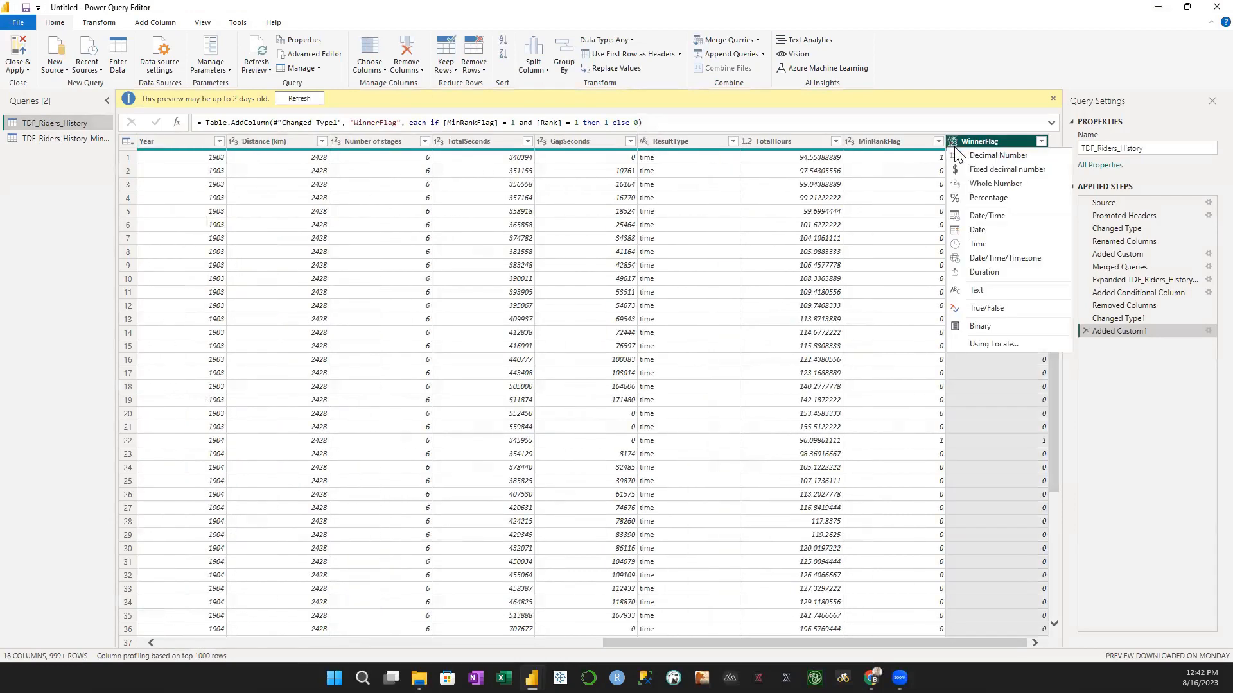
pyautogui.click(1020, 185)
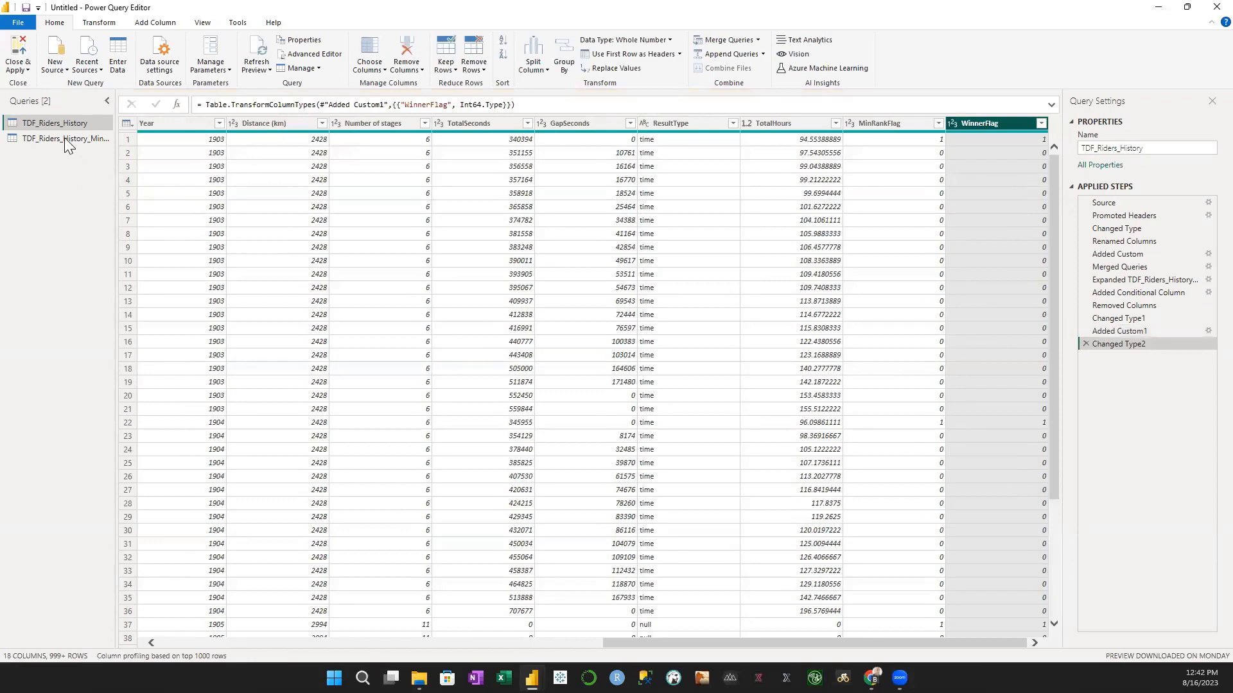
# Apply the query changes to the report and aggregate WinnerFlag as Sum in the Team bar chart.
pyautogui.click(16, 51)
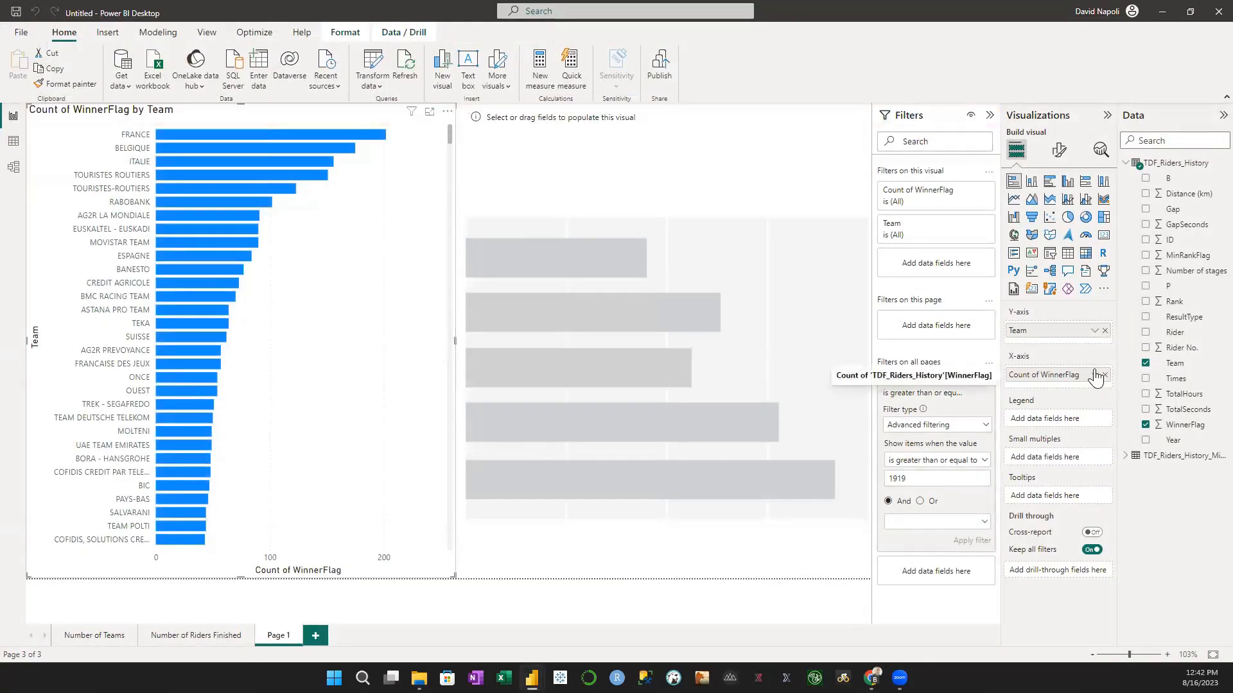
pyautogui.click(1094, 376)
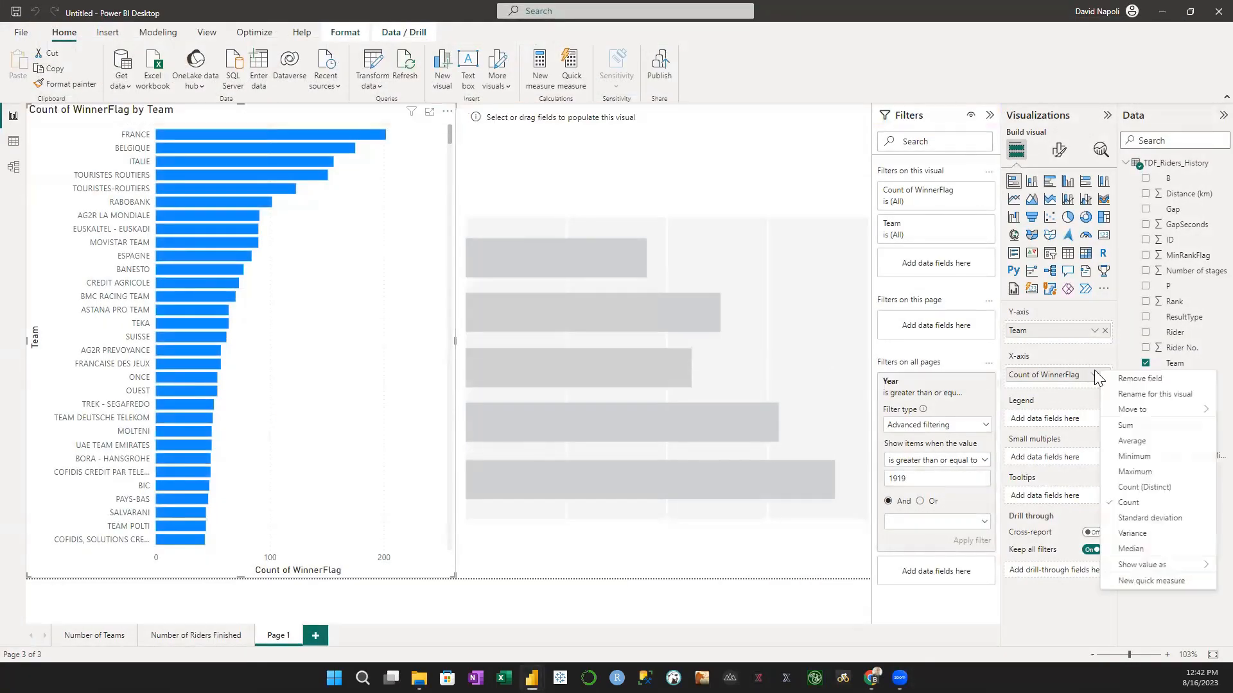
pyautogui.click(1132, 428)
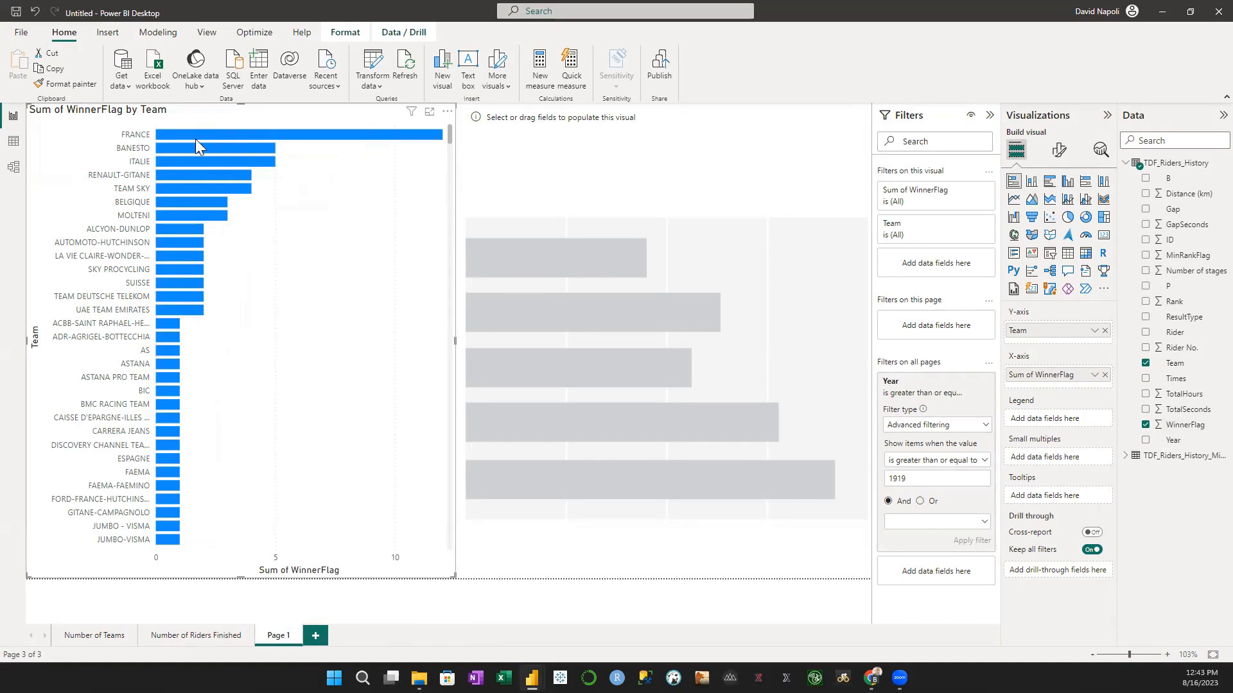
pyautogui.moveTo(195, 139)
# Assign Rider to the Y-axis and WinnerFlag to the X-axis of the empty bar chart.
pyautogui.click(690, 177)
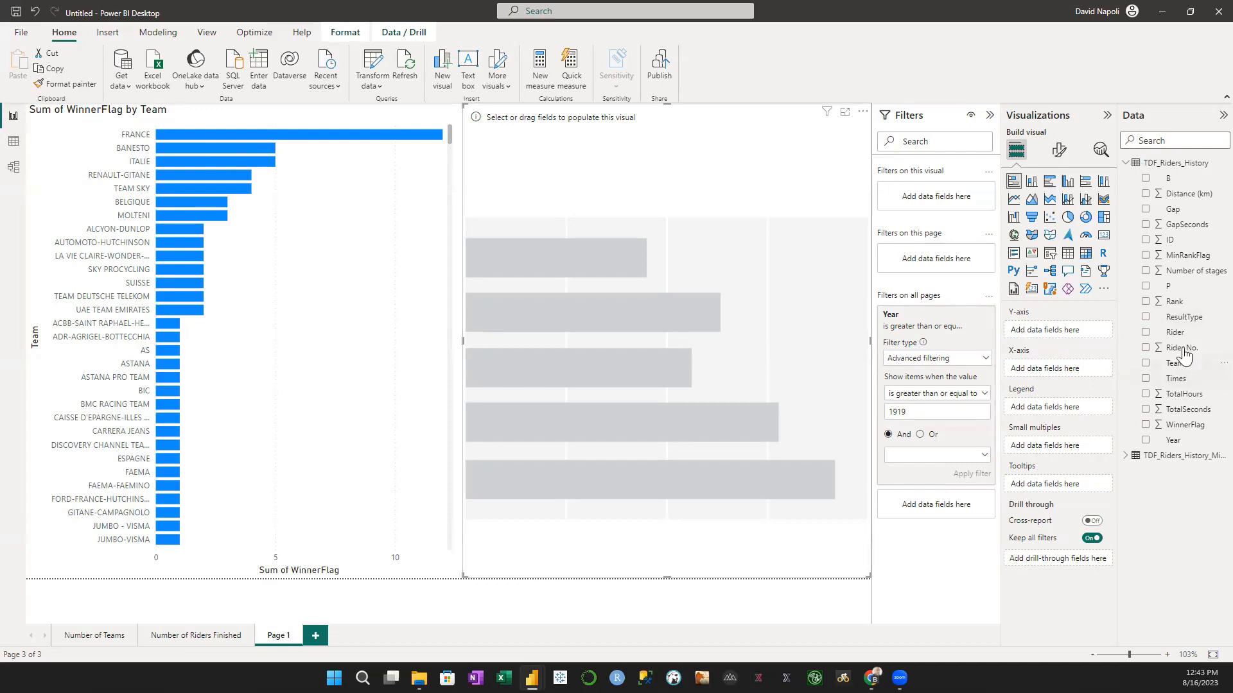
pyautogui.moveTo(1175, 333); pyautogui.dragTo(1064, 339)
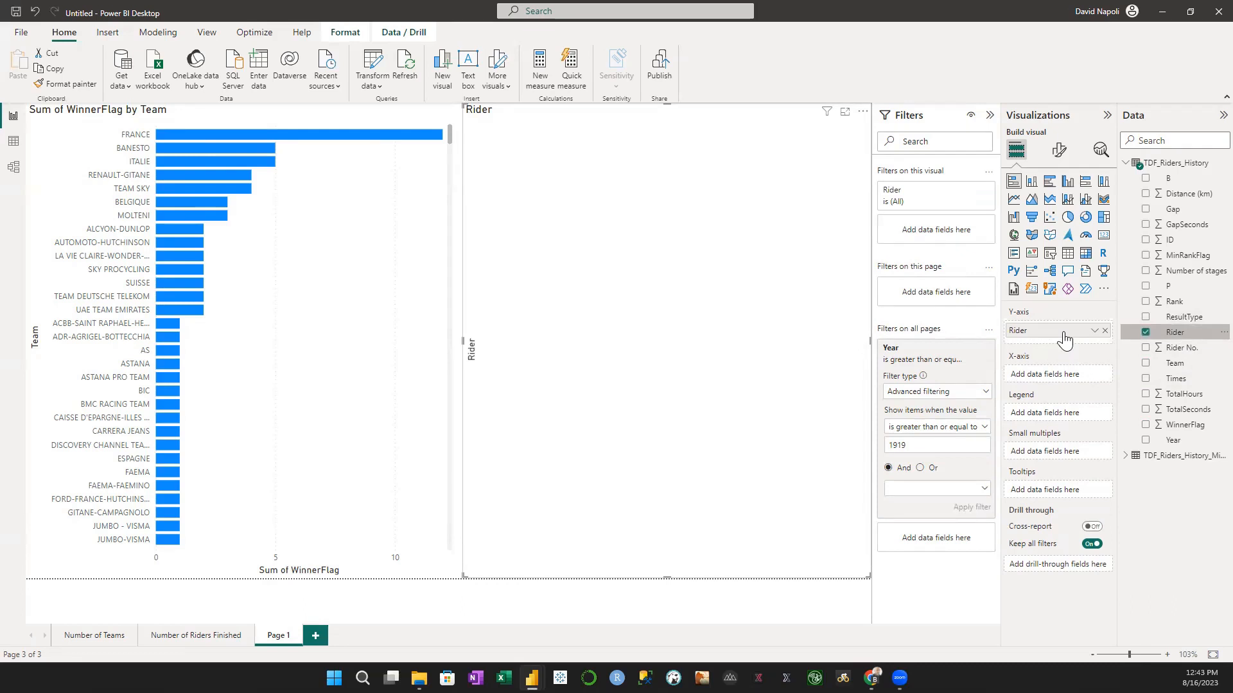
pyautogui.moveTo(1185, 425); pyautogui.dragTo(1055, 384)
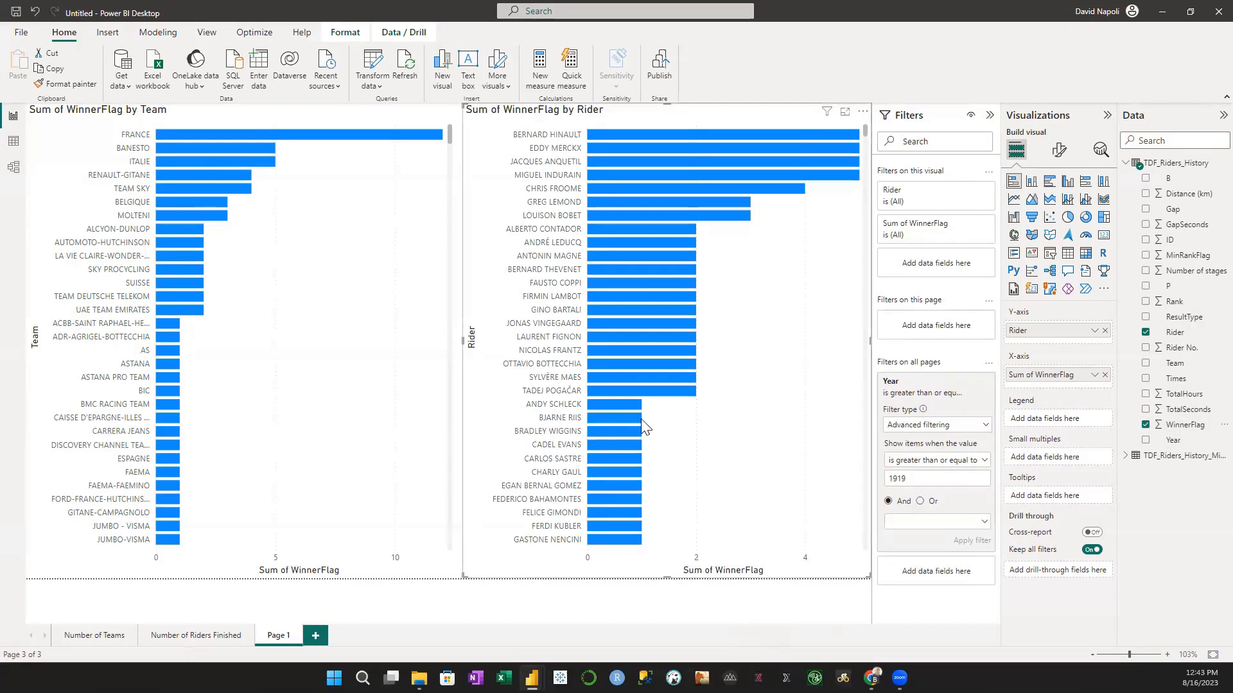
# Cross-highlight Greg LeMond and Bernard Hinault in the rider chart to examine which teams they won with.
pyautogui.moveTo(602, 208)
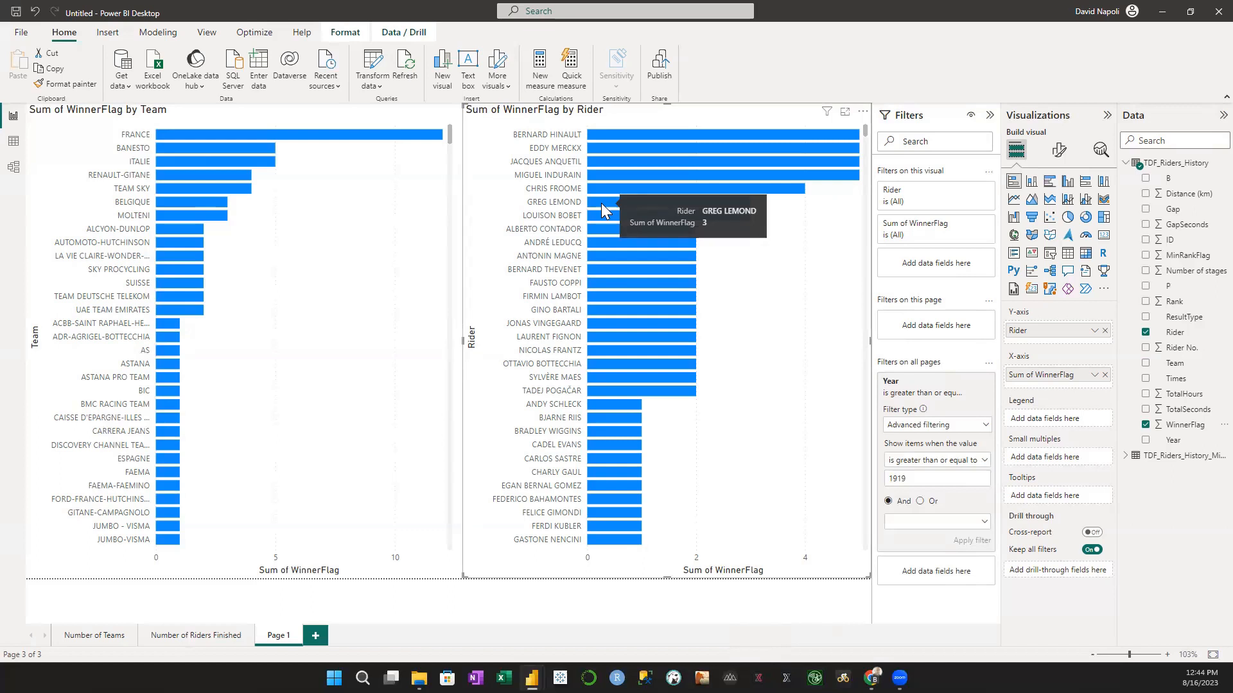
pyautogui.click(601, 203)
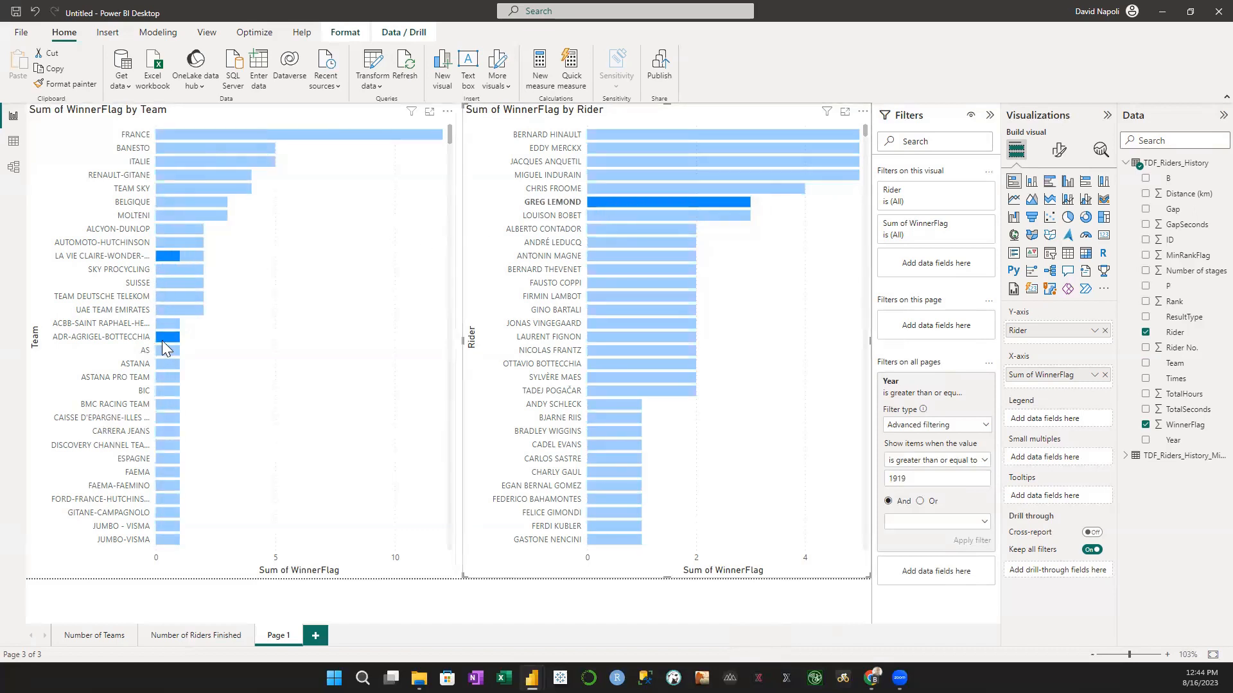
pyautogui.scroll(-6, 242, 389)
pyautogui.scroll(-2, 243, 389)
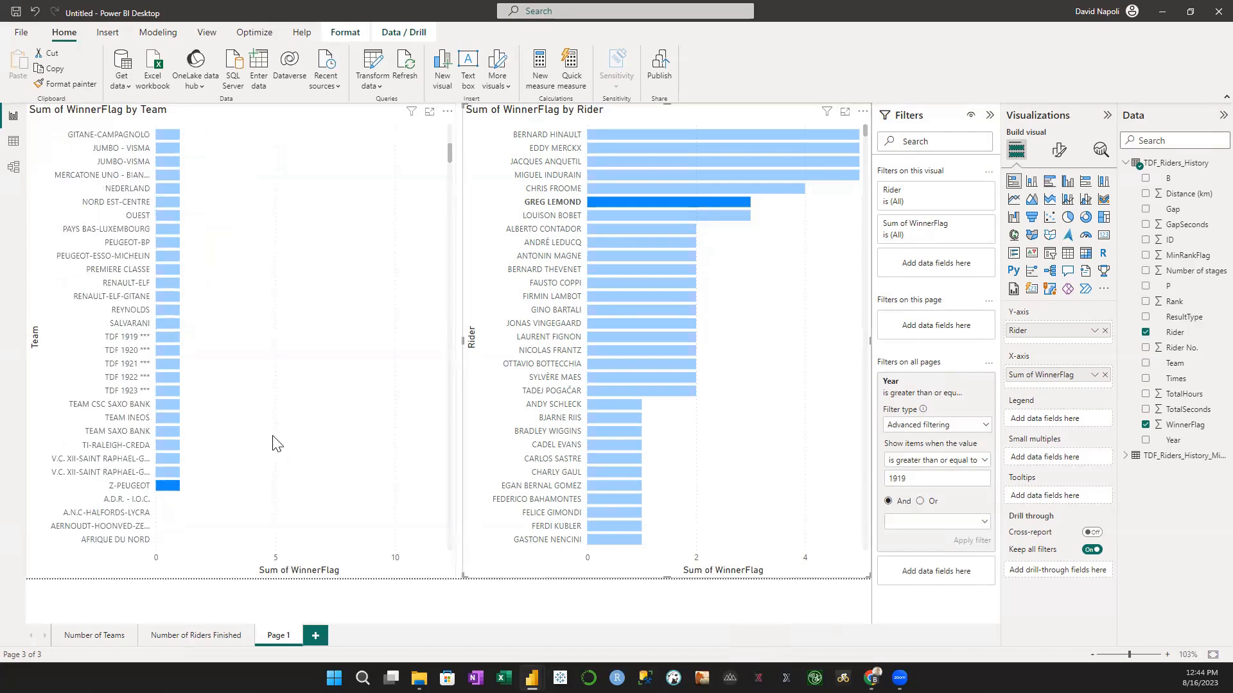
pyautogui.scroll(8, 276, 443)
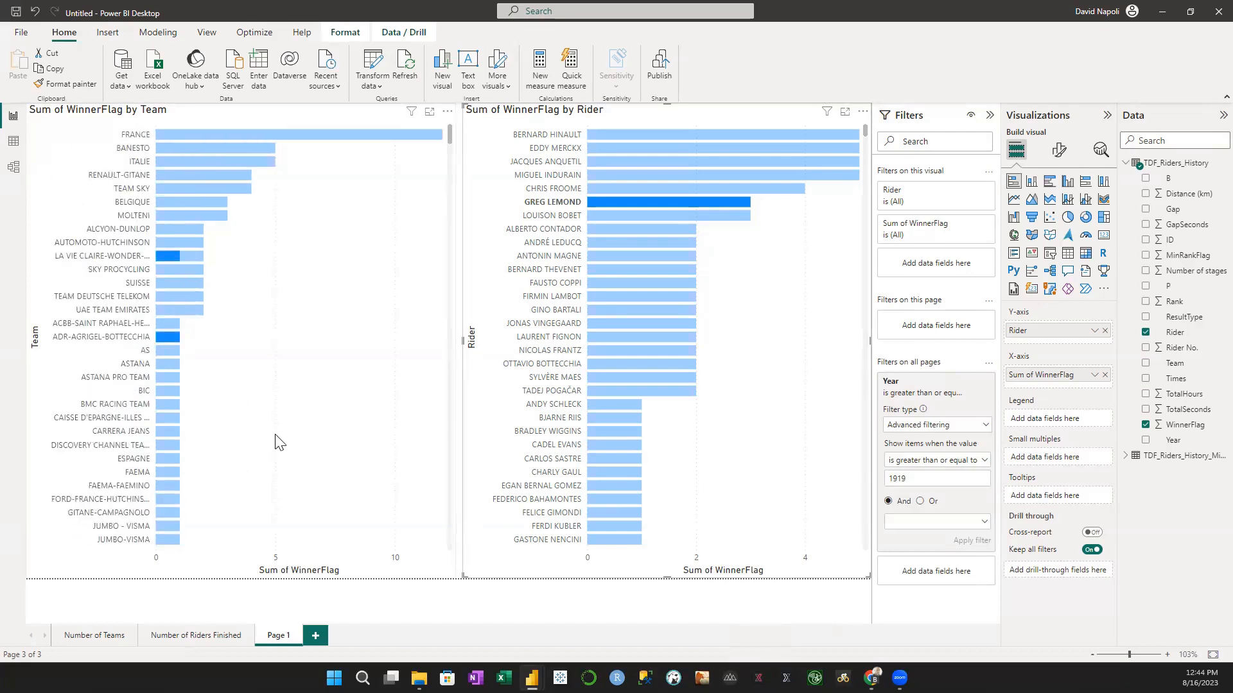
pyautogui.moveTo(635, 134)
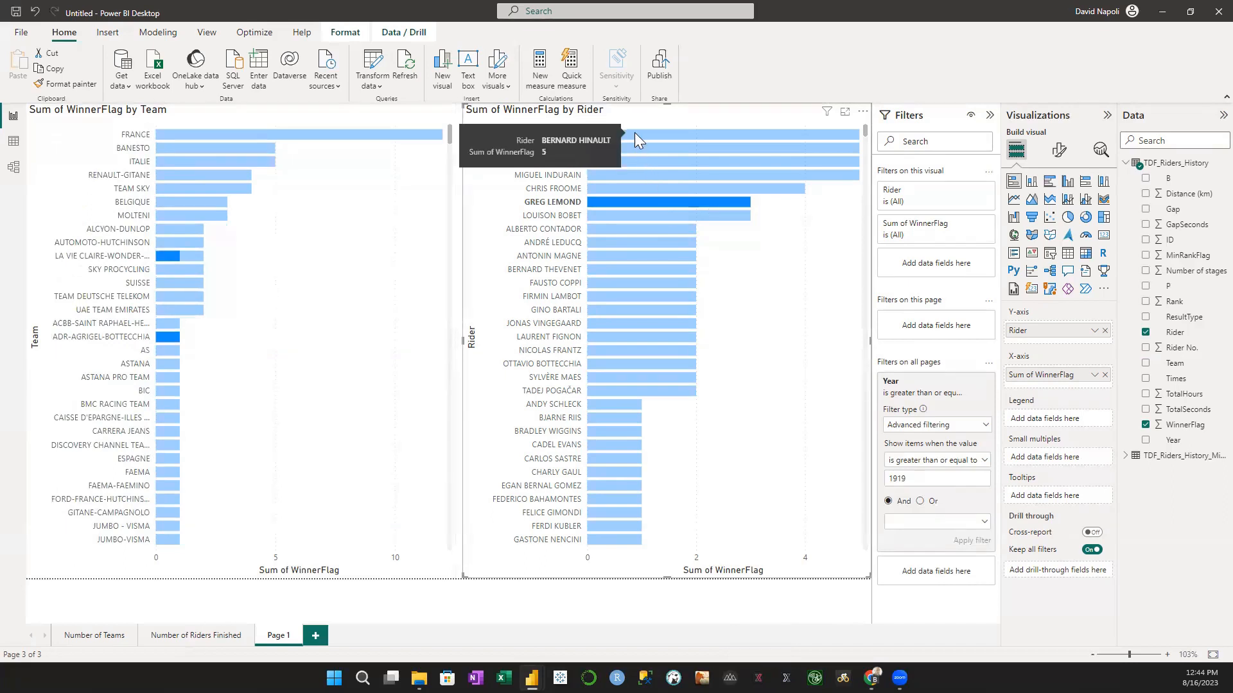
pyautogui.click(635, 133)
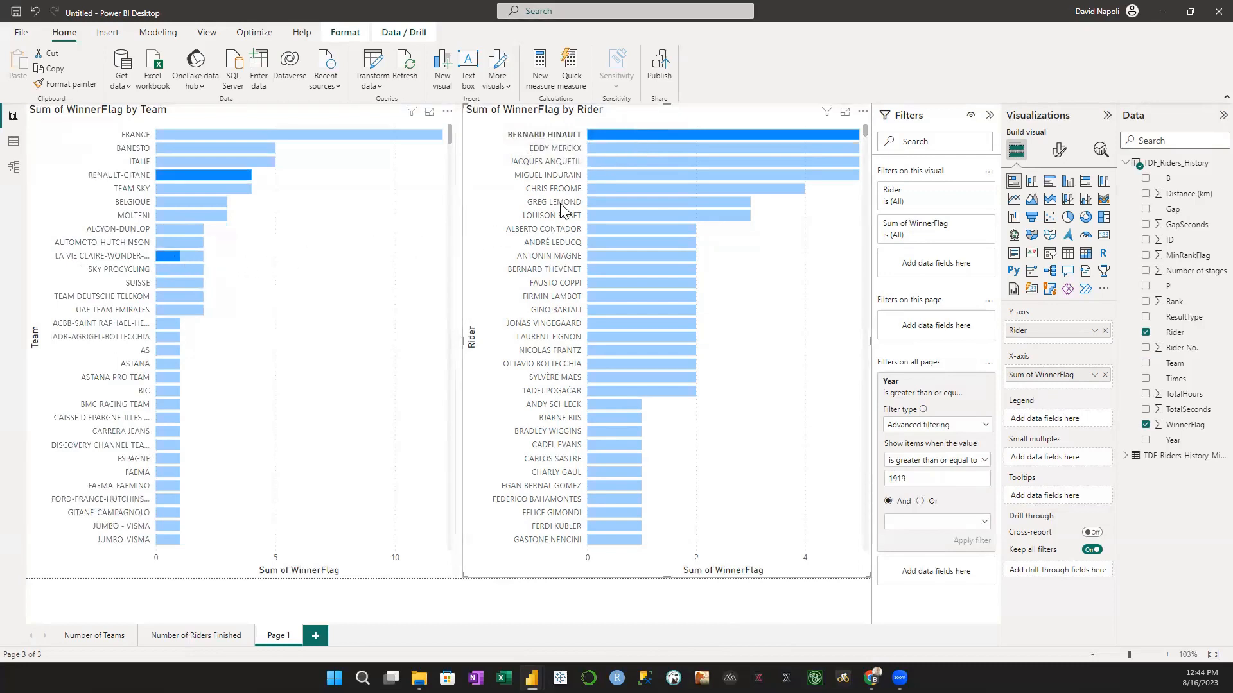
pyautogui.click(606, 202)
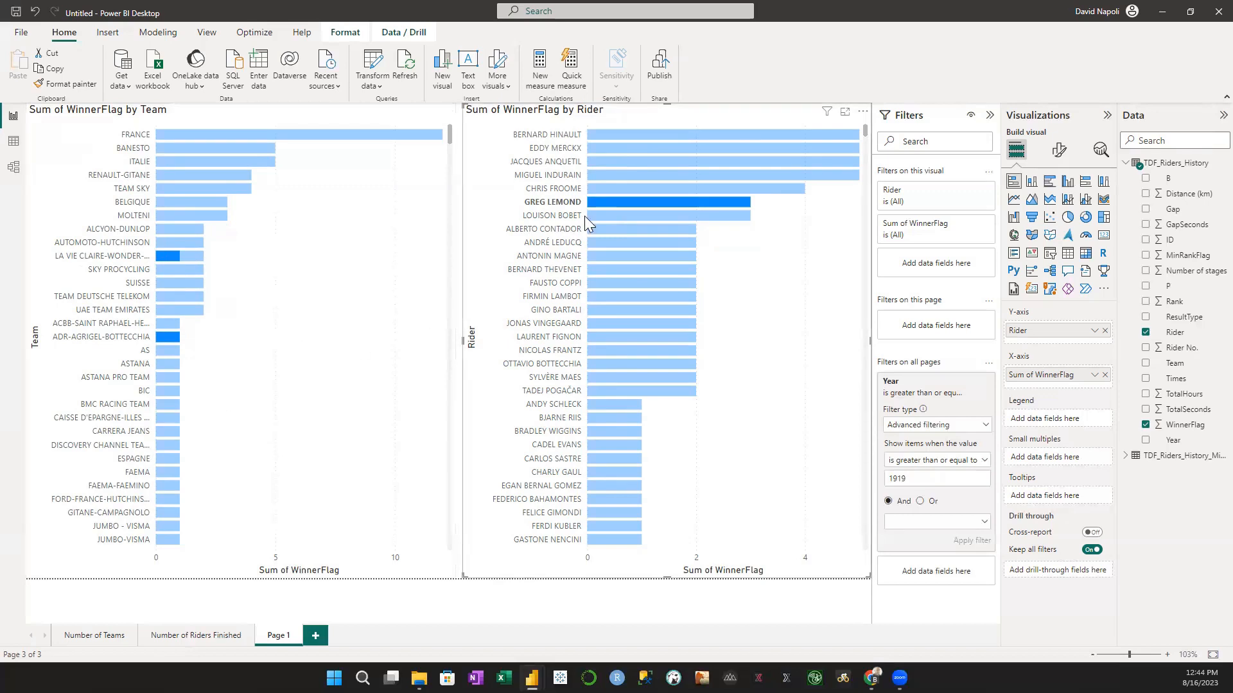
# Cross-highlight the team Sky Procycling and the rider Alberto Contador to examine the matching winners and teams.
pyautogui.moveTo(656, 136)
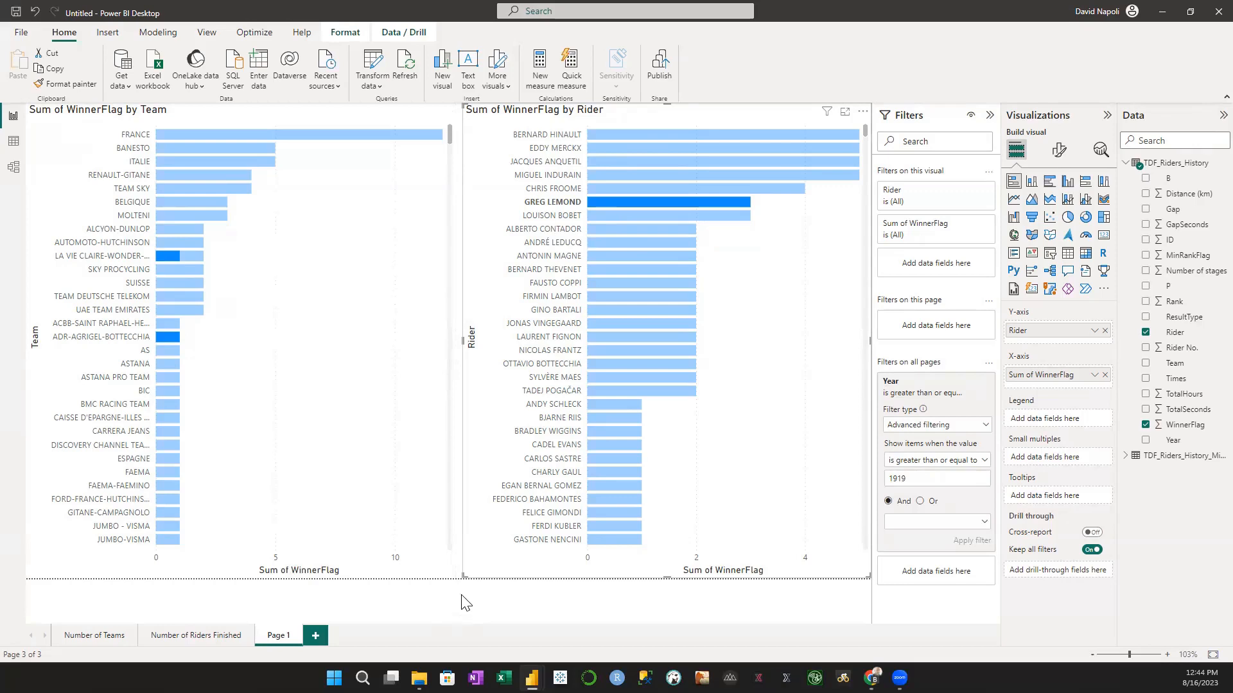
pyautogui.click(173, 271)
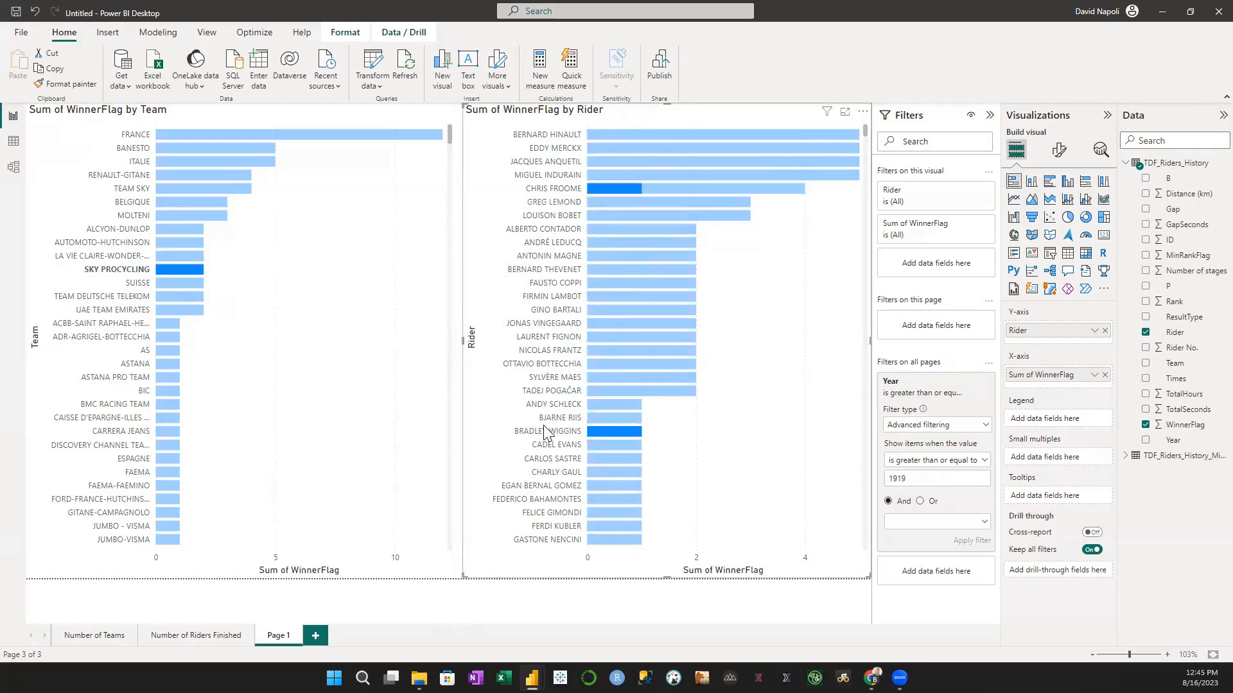
pyautogui.click(619, 232)
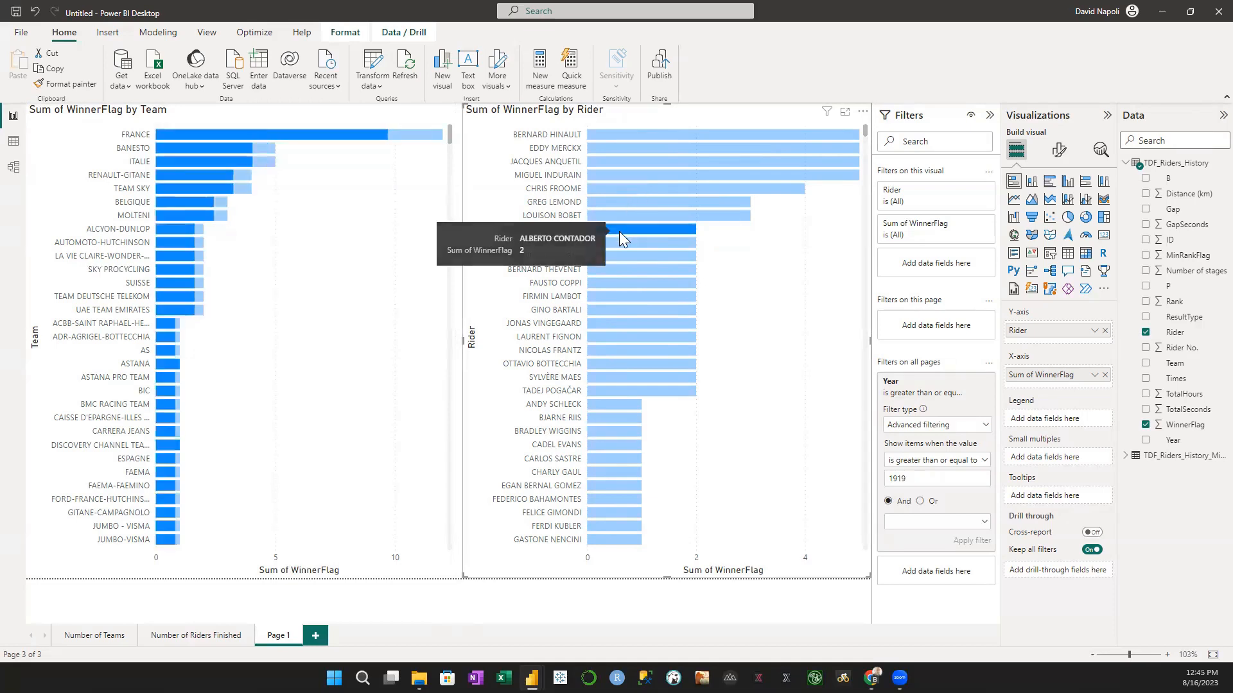
pyautogui.scroll(-10, 228, 418)
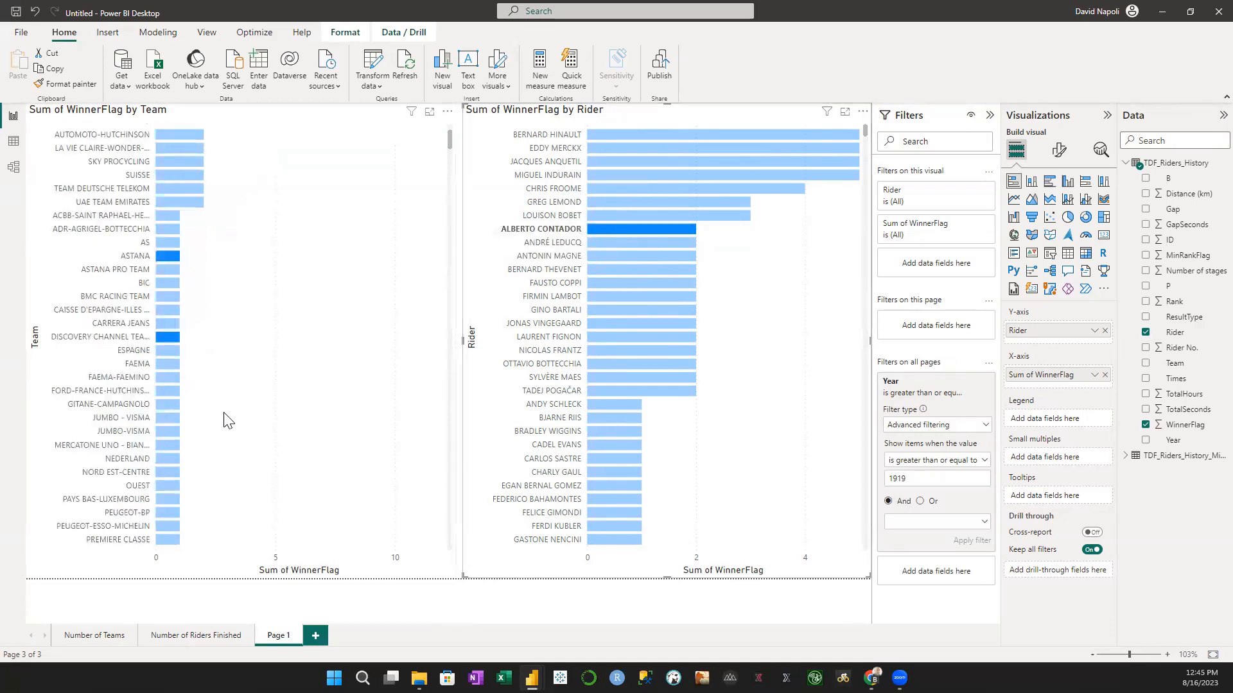
pyautogui.scroll(10, 241, 411)
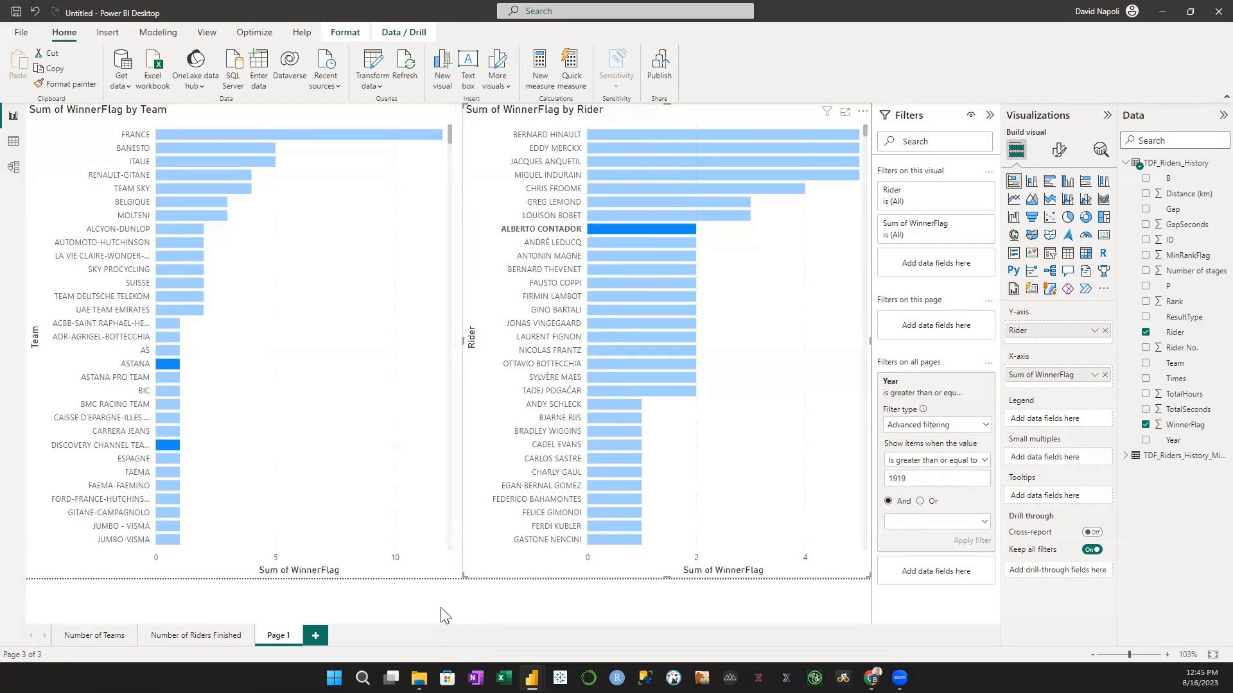
# Rename the current report page to "Number of Wins" and add a new blank page.
pyautogui.doubleClick(280, 637)
pyautogui.write('Number of Wins')
pyautogui.press('Return')
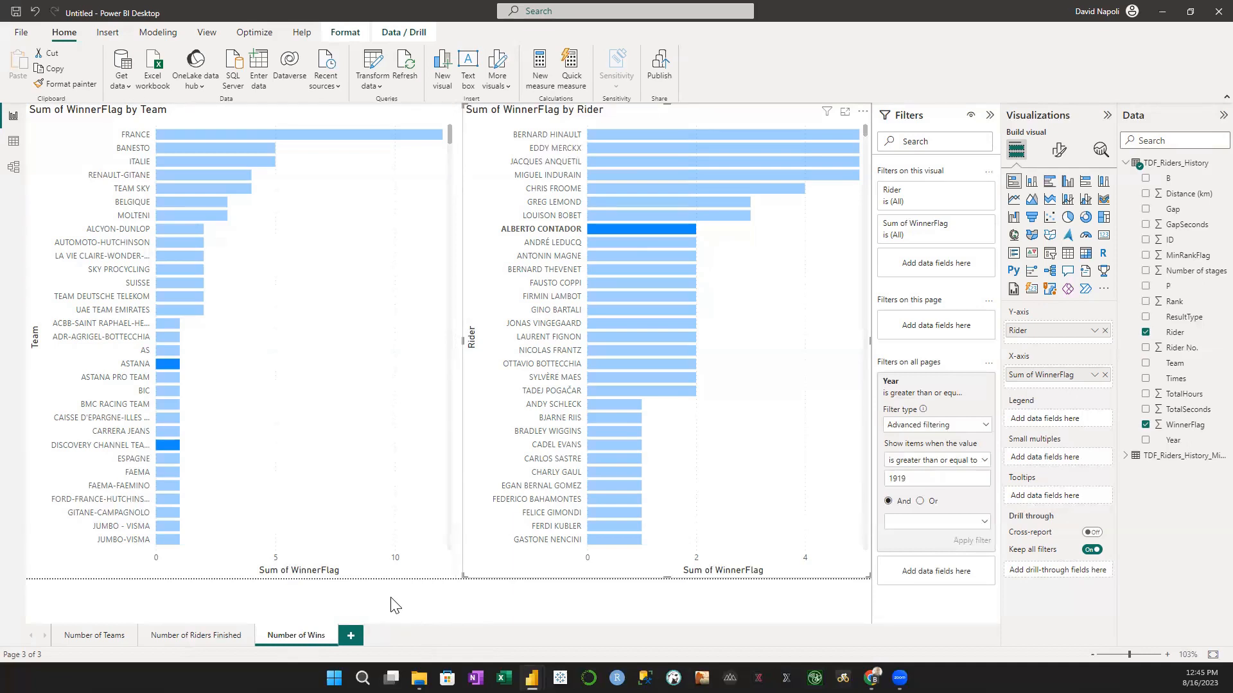
pyautogui.click(351, 635)
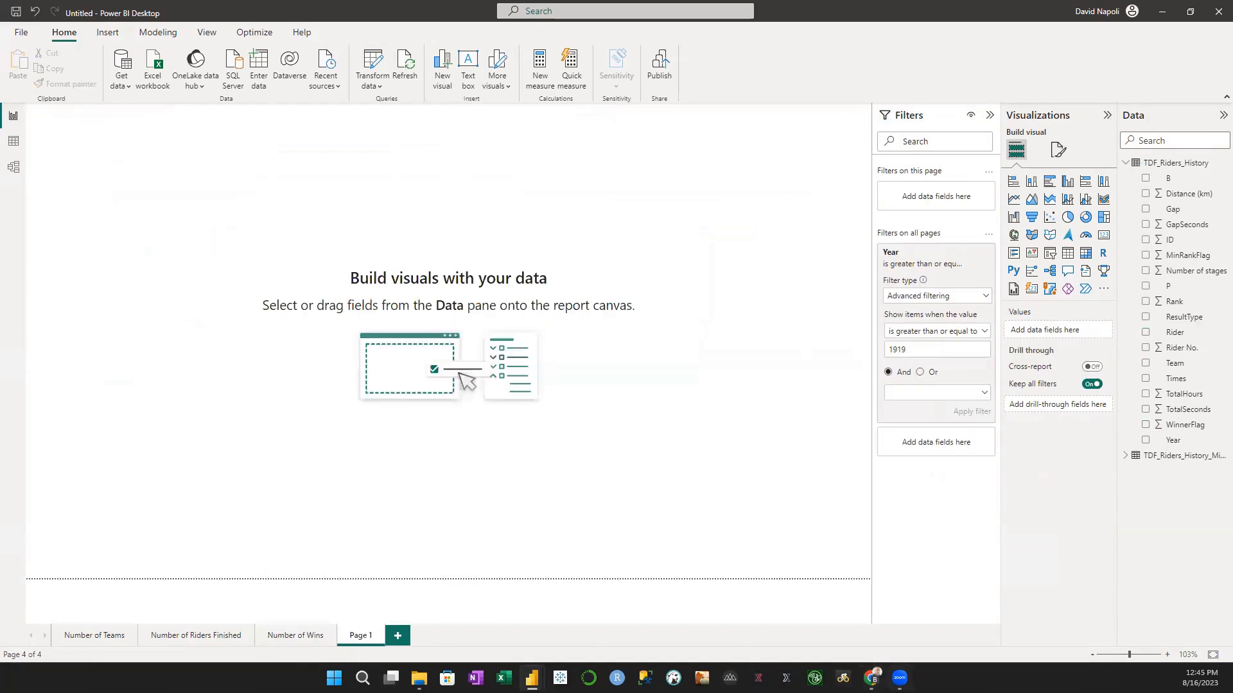
# Switch to the LeTourDataSet GitHub page in the browser and examine its chart of total distance and winner's average pace by year.
pyautogui.moveTo(872, 678)
pyautogui.click(1004, 569)
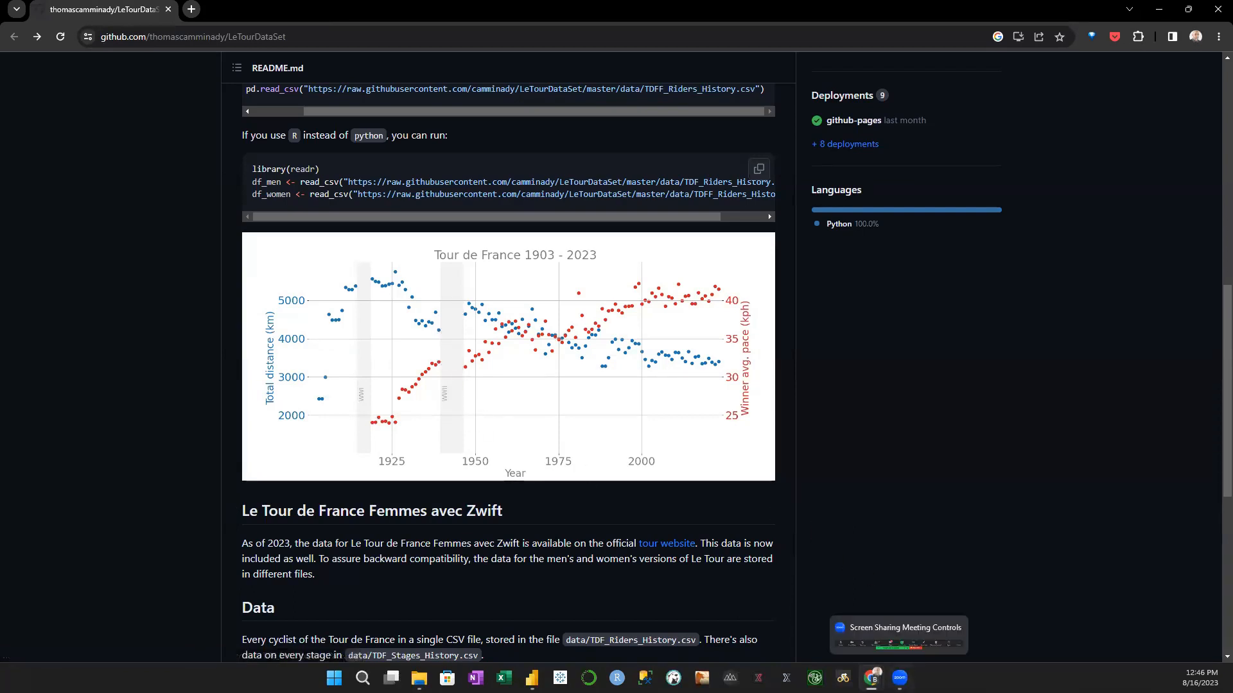
pyautogui.moveTo(532, 679)
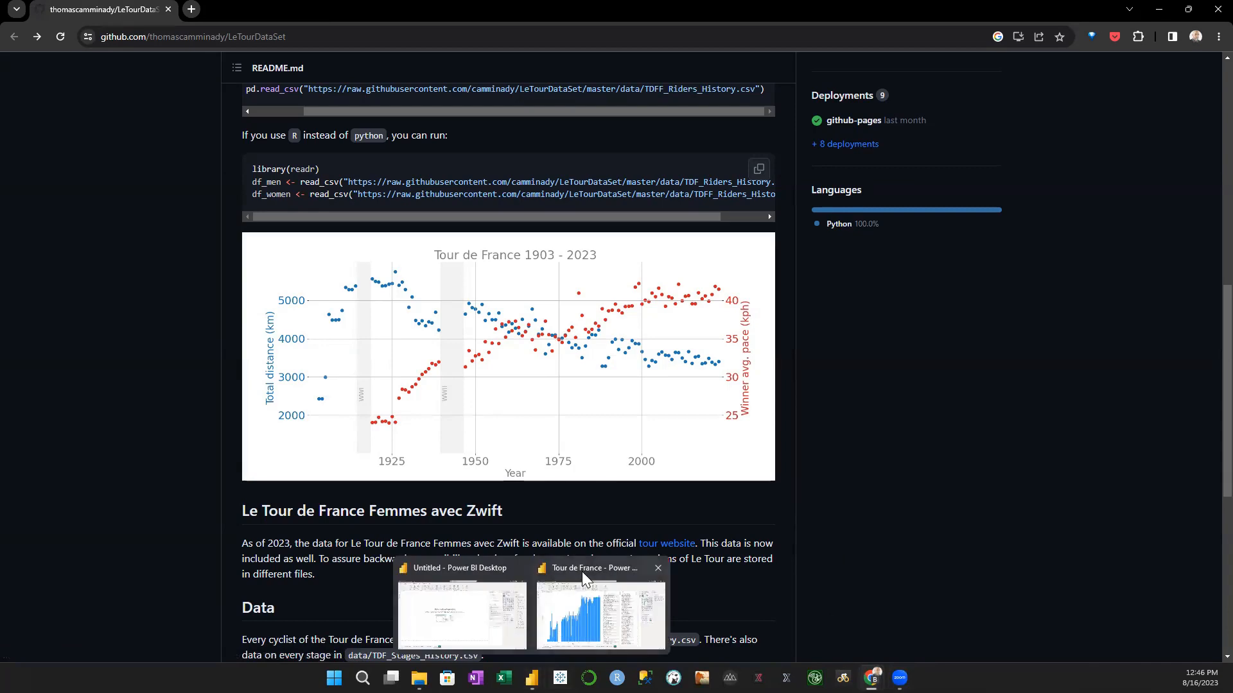
pyautogui.click(442, 569)
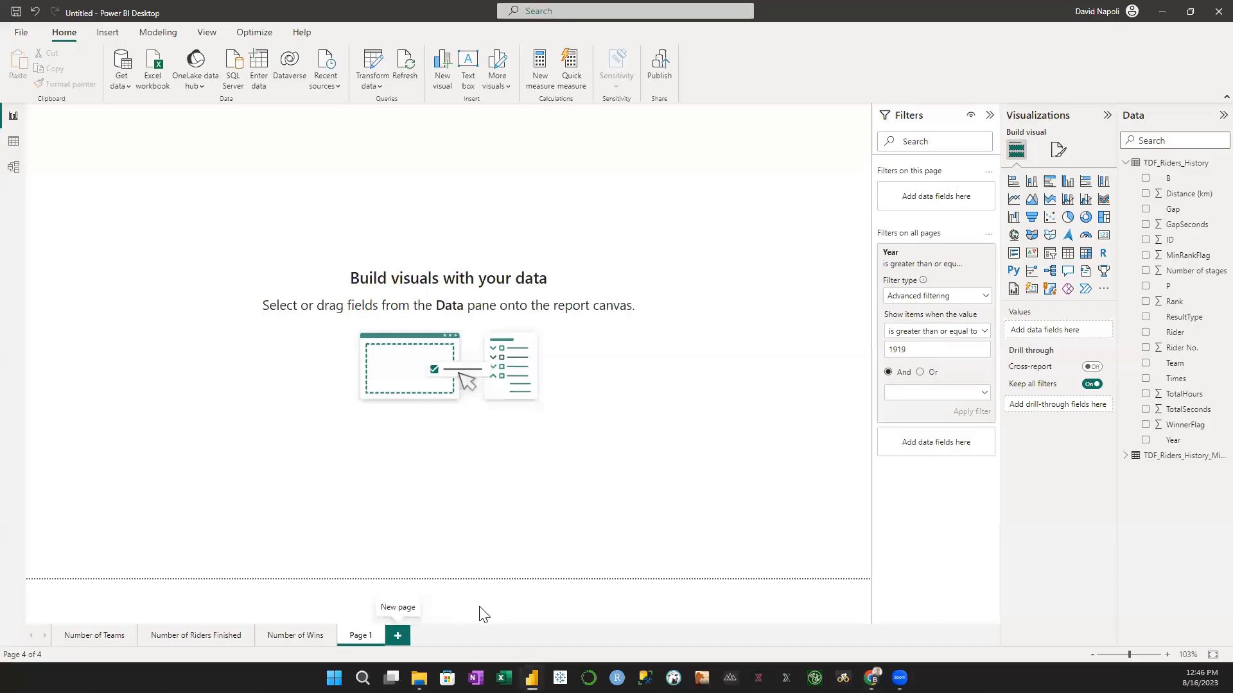
pyautogui.moveTo(531, 678)
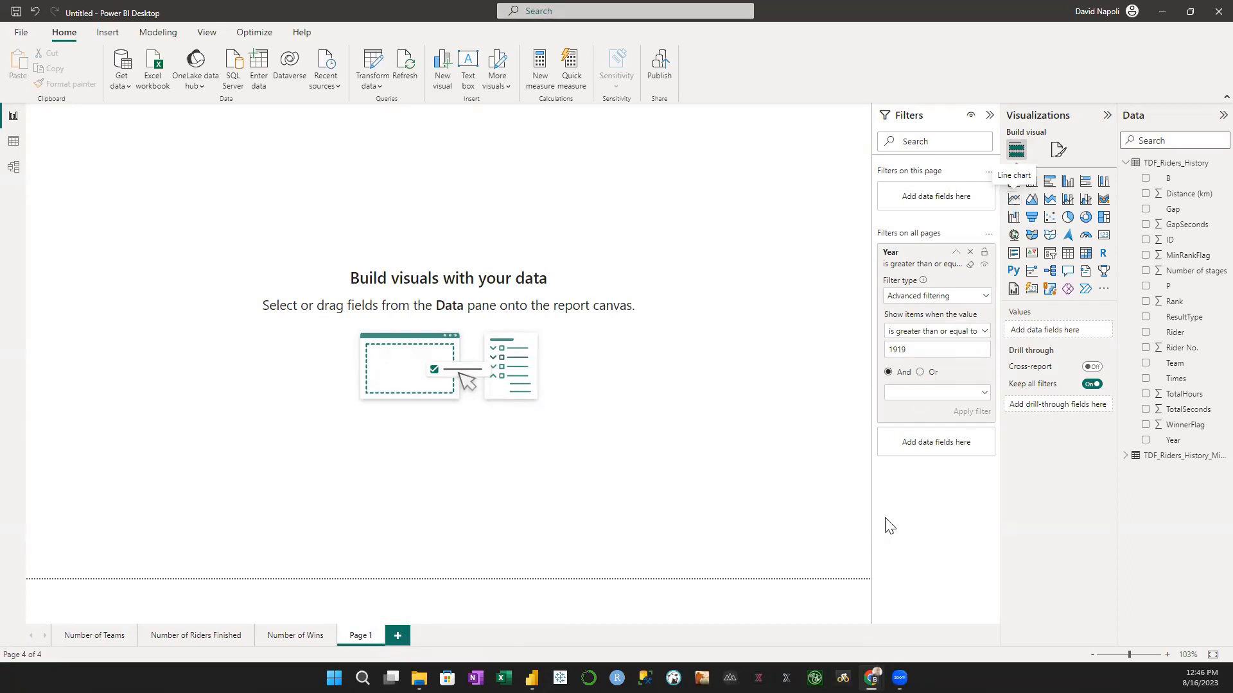
pyautogui.moveTo(872, 678)
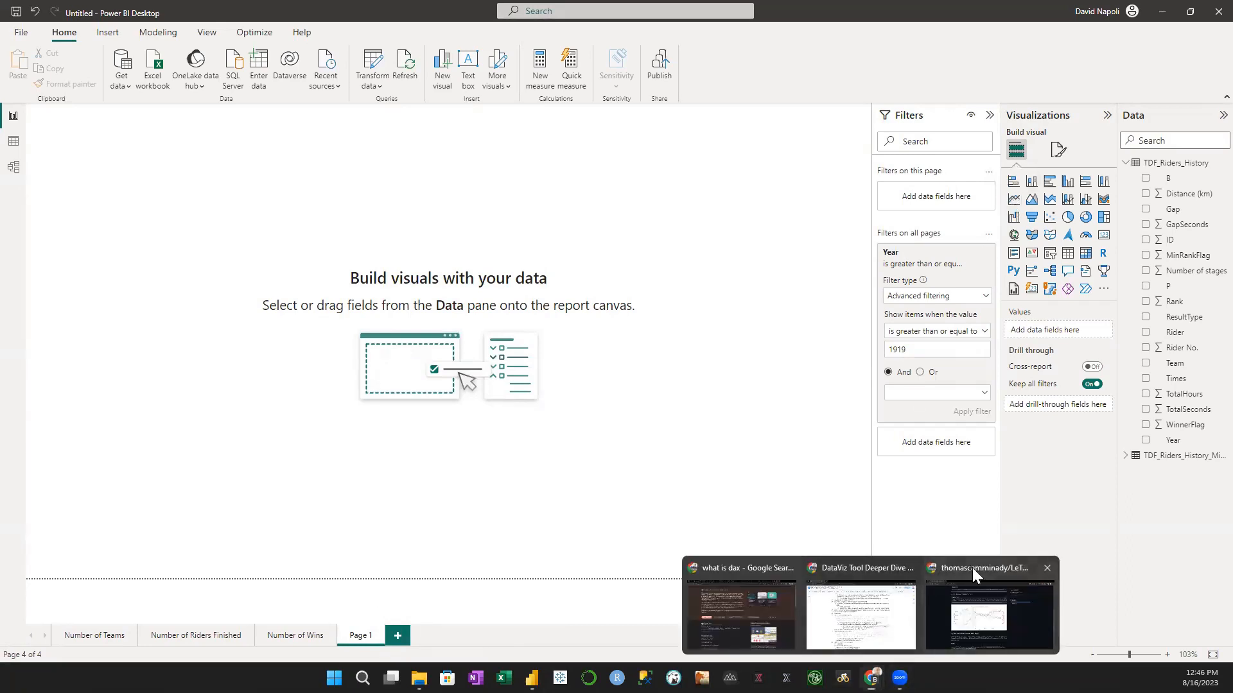
pyautogui.click(972, 567)
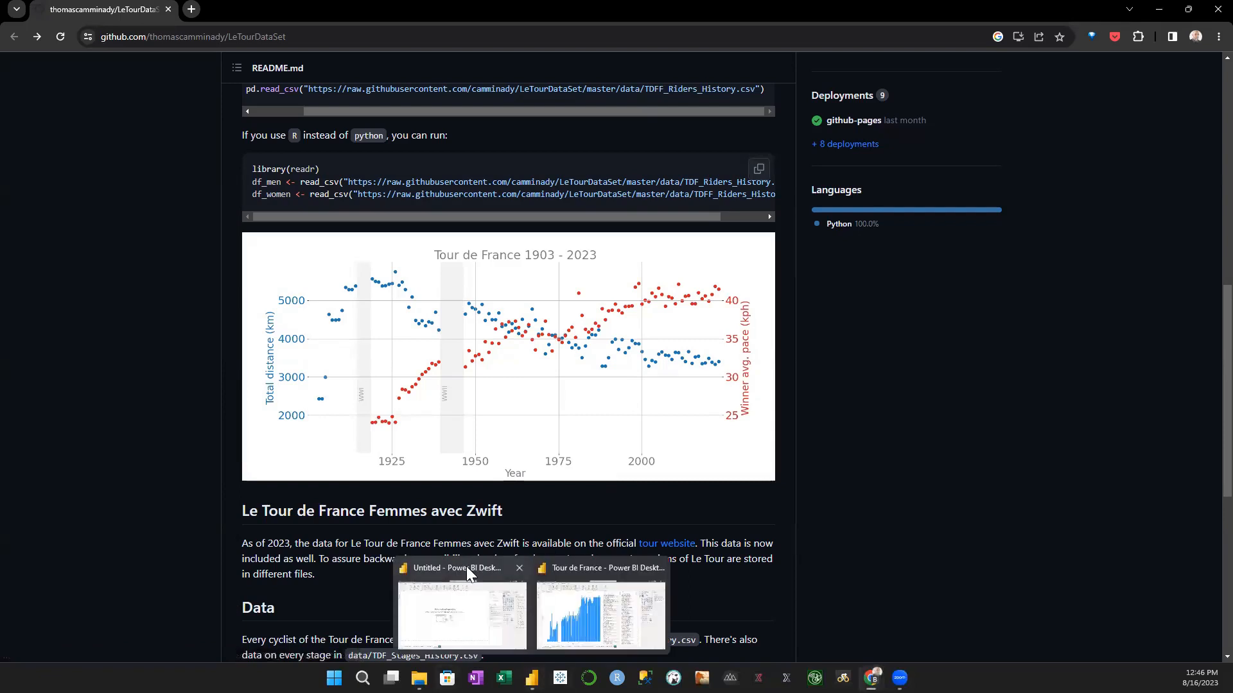
# Switch back to the untitled Power BI report and add a line chart that fills the whole of Page 1.
pyautogui.click(466, 567)
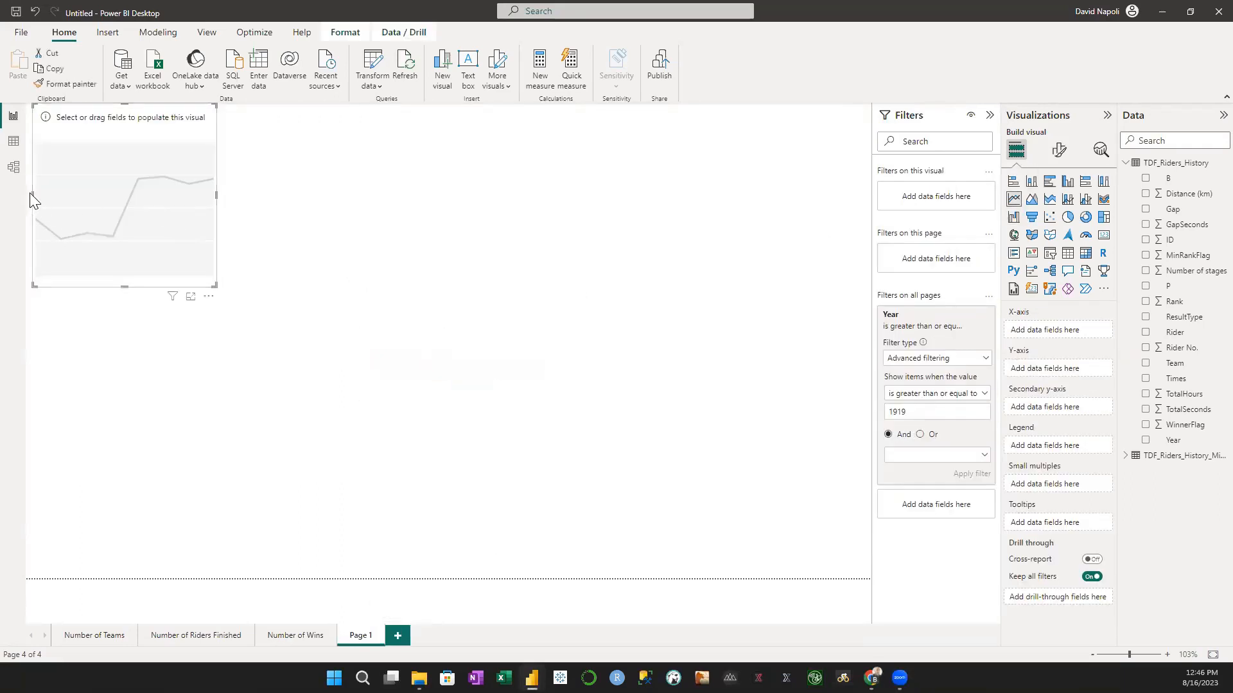
pyautogui.moveTo(30, 196); pyautogui.dragTo(26, 195)
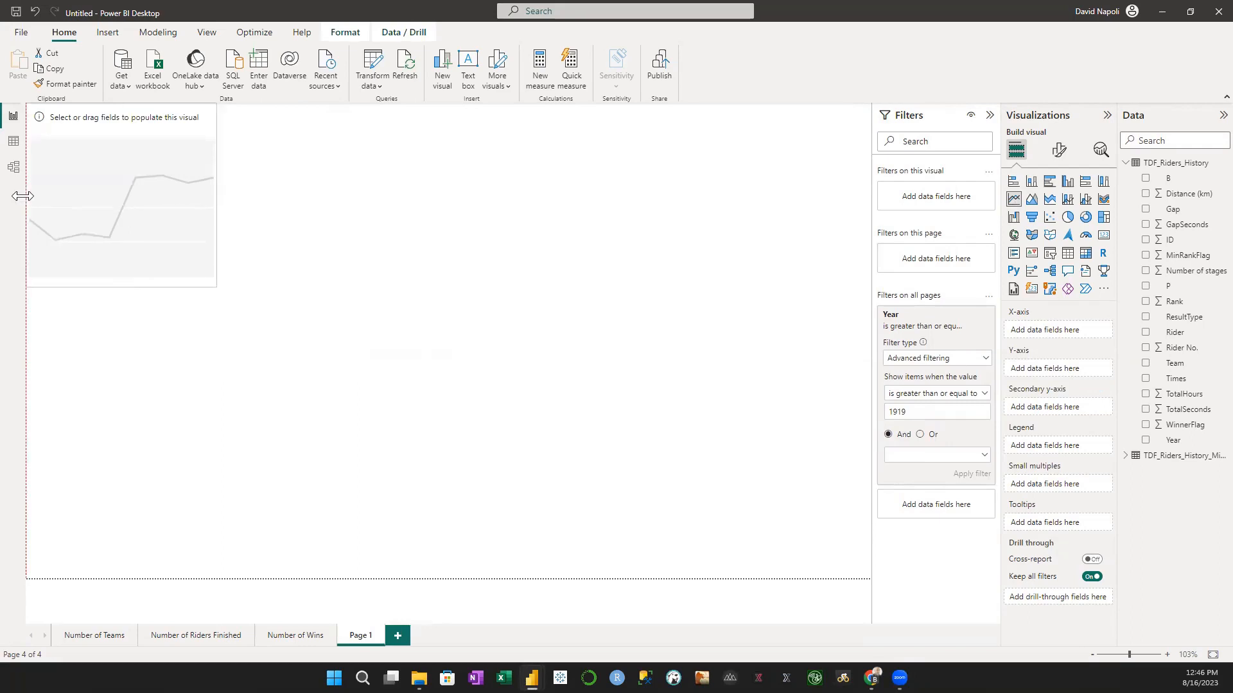
pyautogui.moveTo(213, 284); pyautogui.dragTo(908, 605)
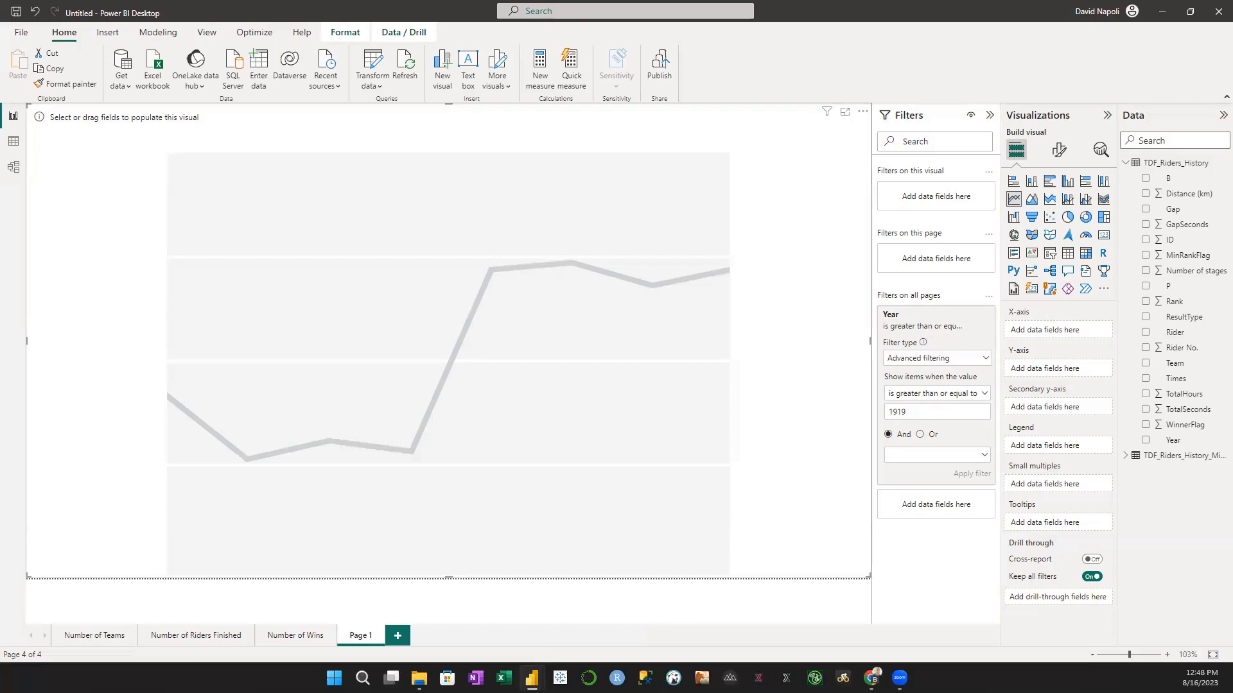
# Create the measure Total Distance (mi) = CALCULATE(IF(SUM(TDF_Riders_History[Distance (km)]) = 0, BLANK(), SUM(TDF_Riders_History[Distance (km)]) / 1.609344), FILTER(TDF_Riders_History, TDF_Riders_History[MinRankFlag] = 1)).
pyautogui.hotkey('alt', 'Tab')
pyautogui.click(539, 70)
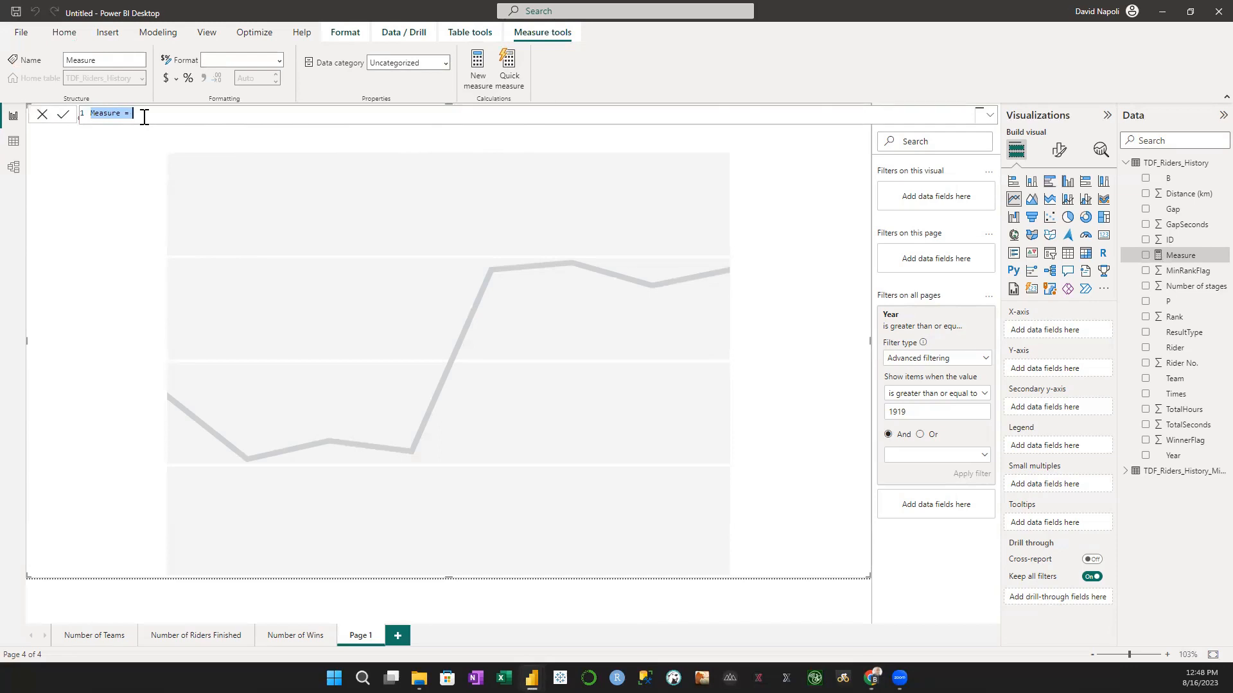
pyautogui.write('Total Distance (mi) = CALCULATE(IF(SUM(TDF_Riders_History[Distance (km)]) = 0, BLANK(), SUM(TDF_Riders_History[Distance (km)]) / 1.609344), FILTER(TDF_Riders_History, TDF_Riders_History[MinRankFlag] = 1))')
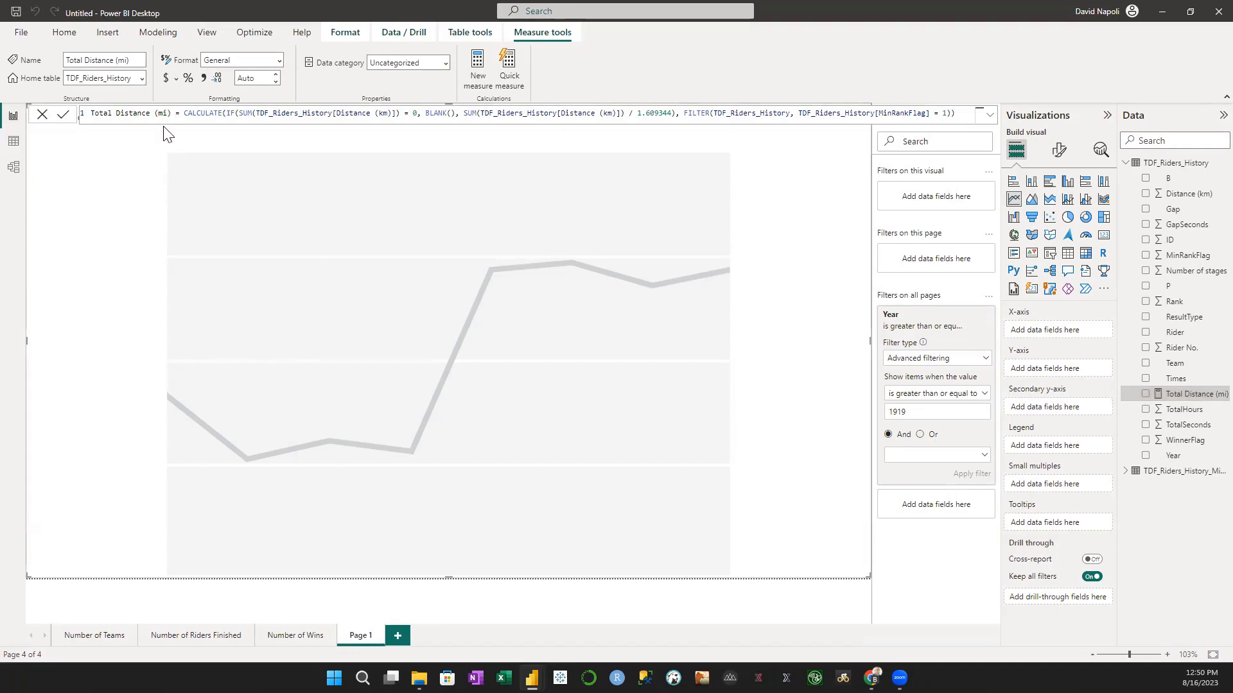
# Format the Total Distance (mi) measure as a decimal number with thousands separators and 0 decimal places.
pyautogui.click(277, 63)
pyautogui.click(255, 114)
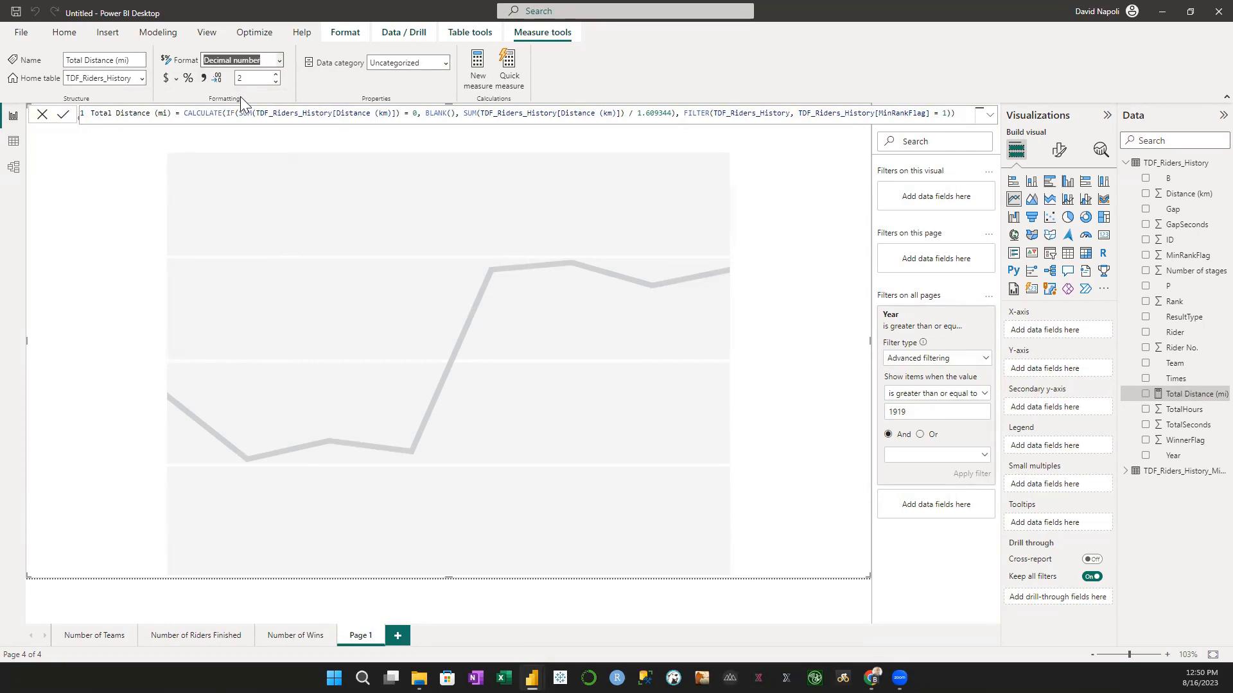
pyautogui.click(202, 79)
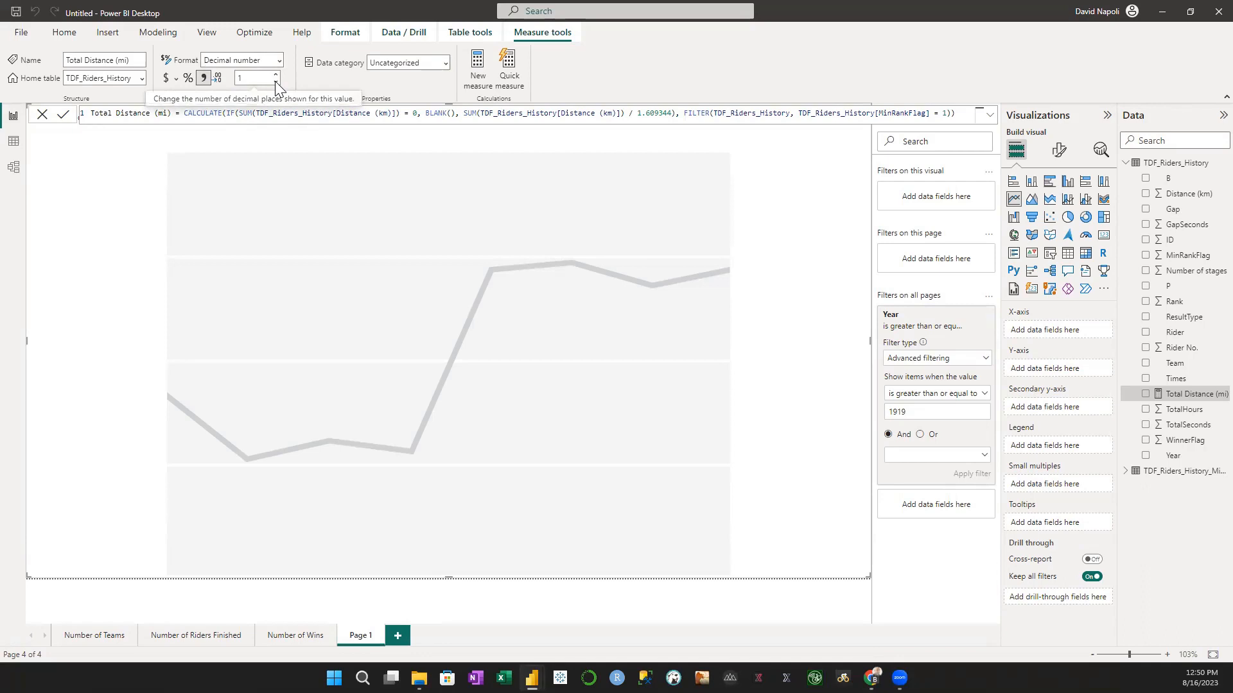
pyautogui.click(276, 82)
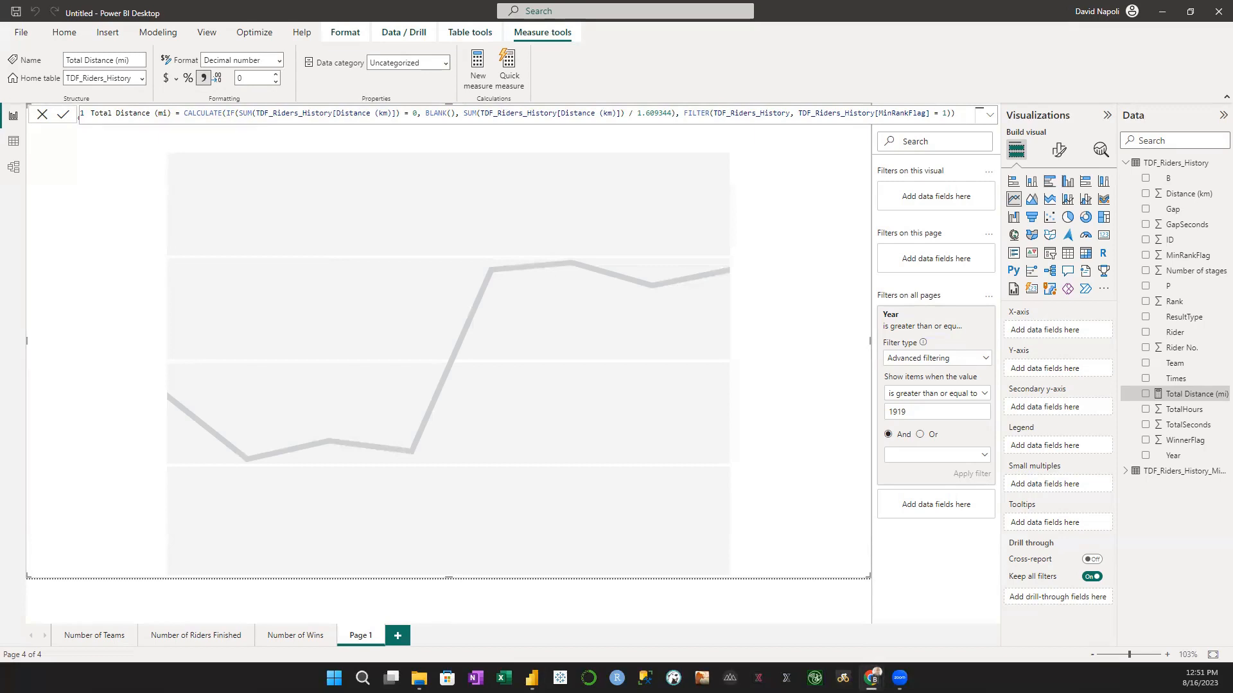
# Create the measure Top Avg Speed (mph) = CALCULATE(IF(SUM(TDF_Riders_History[TotalHours]) = 0, BLANK(), [Total Distance (mi)] / SUM(TDF_Riders_History[TotalHours])), FILTER(TDF_Riders_History, TDF_Riders_History[MinRankFlag] = 1)).
pyautogui.click(478, 75)
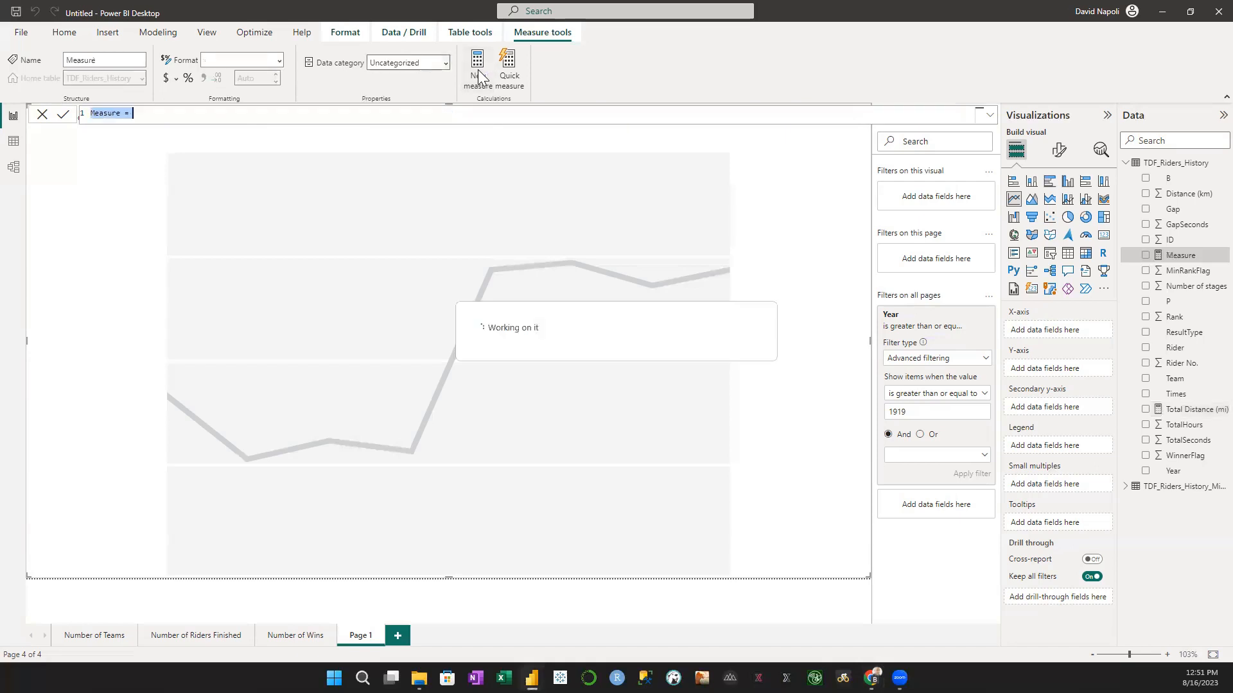
pyautogui.write('Top Avg Speed (mph) = CALCULATE(IF(SUM(TDF_Riders_History[TotalHours]) = 0, BLANK(), [Total Distance (mi)] / SUM(TDF_Riders_History[TotalHours])), FILTER(TDF_Riders_History, TDF_Riders_History[MinRankFlag] = 1))')
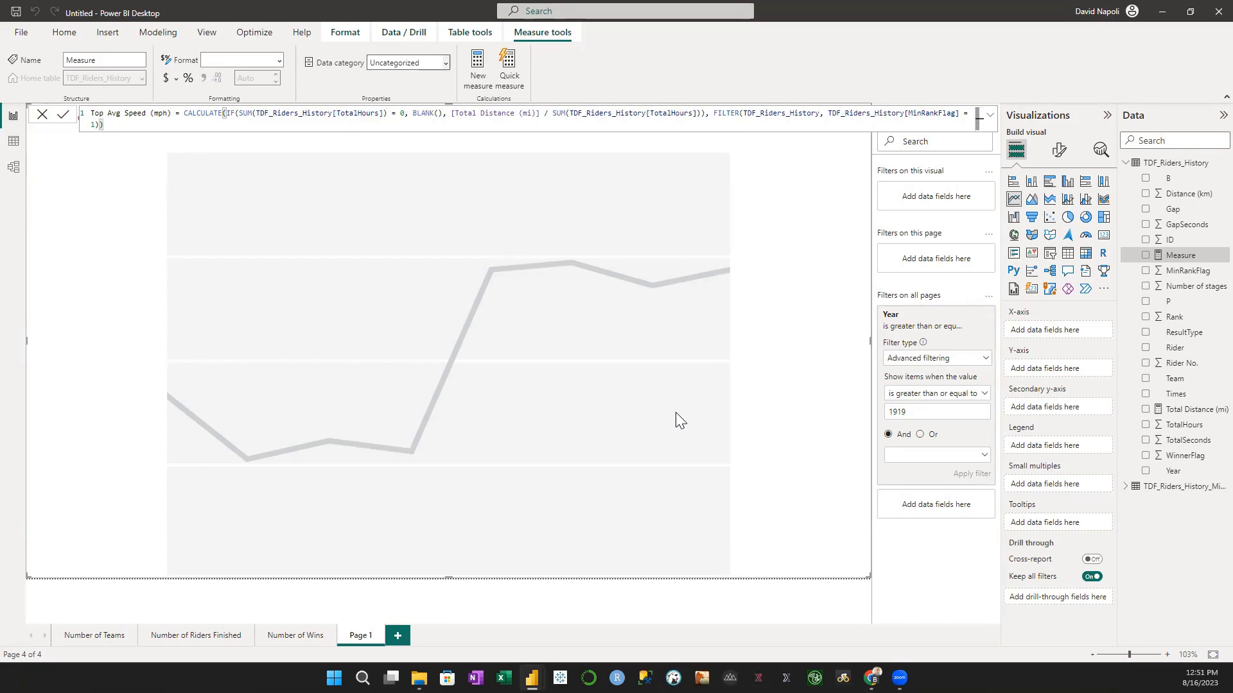
pyautogui.press('Return')
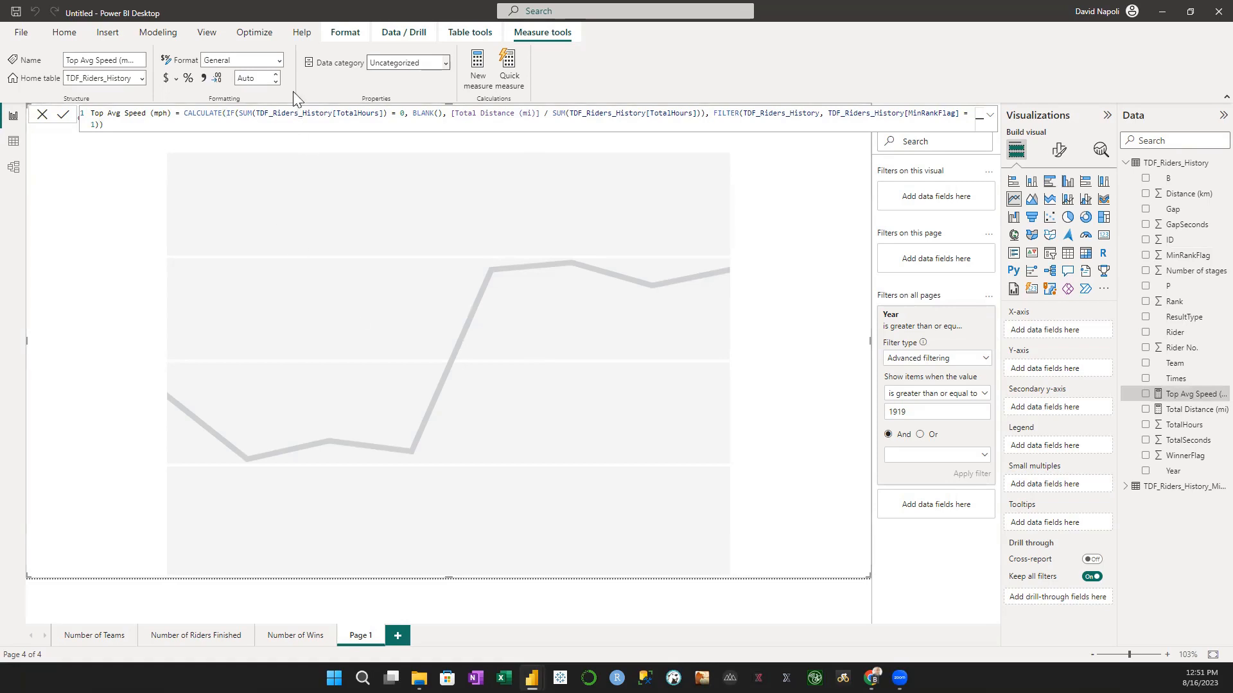
# Format the Top Avg Speed (mph) measure as a decimal number with 1 decimal place.
pyautogui.click(283, 57)
pyautogui.press('Escape')
# Plot Year on the line chart's X-axis, Total Distance (mi) on the Y-axis and Top Avg Speed (mph) on the secondary Y-axis.
pyautogui.moveTo(1193, 472); pyautogui.dragTo(1067, 336)
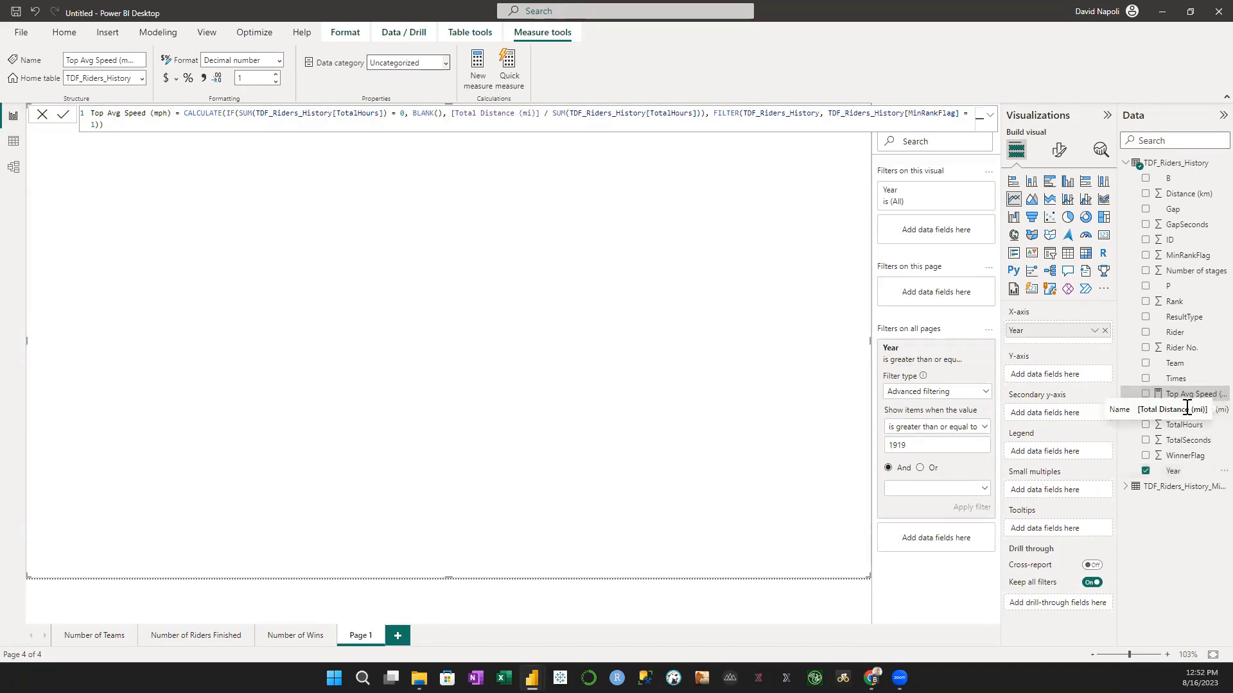
pyautogui.moveTo(1188, 408); pyautogui.dragTo(1062, 380)
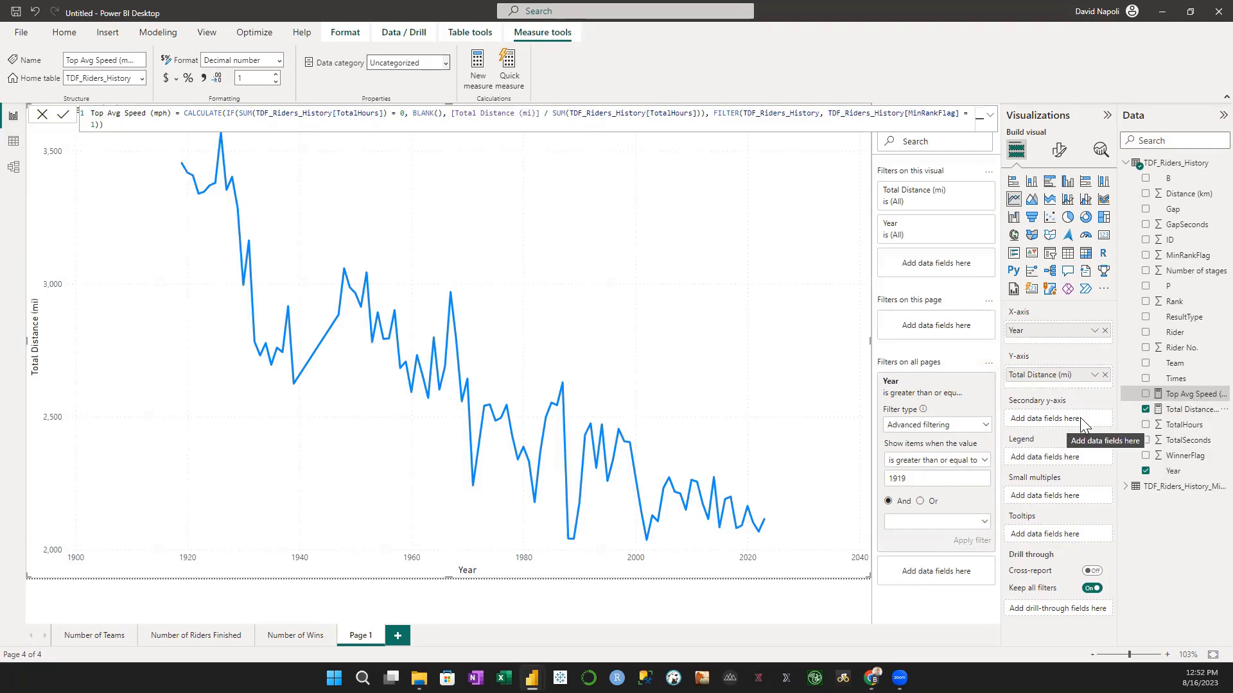
pyautogui.moveTo(1198, 400); pyautogui.dragTo(1060, 430)
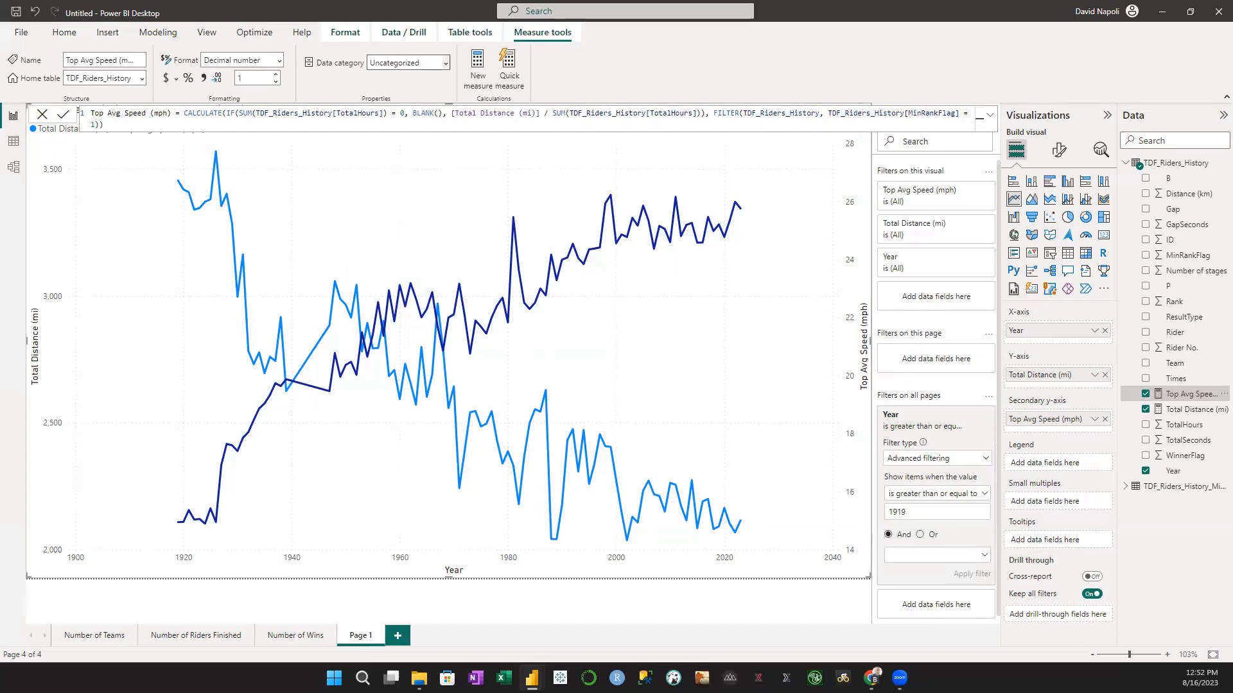
pyautogui.hotkey('alt', 'Tab')
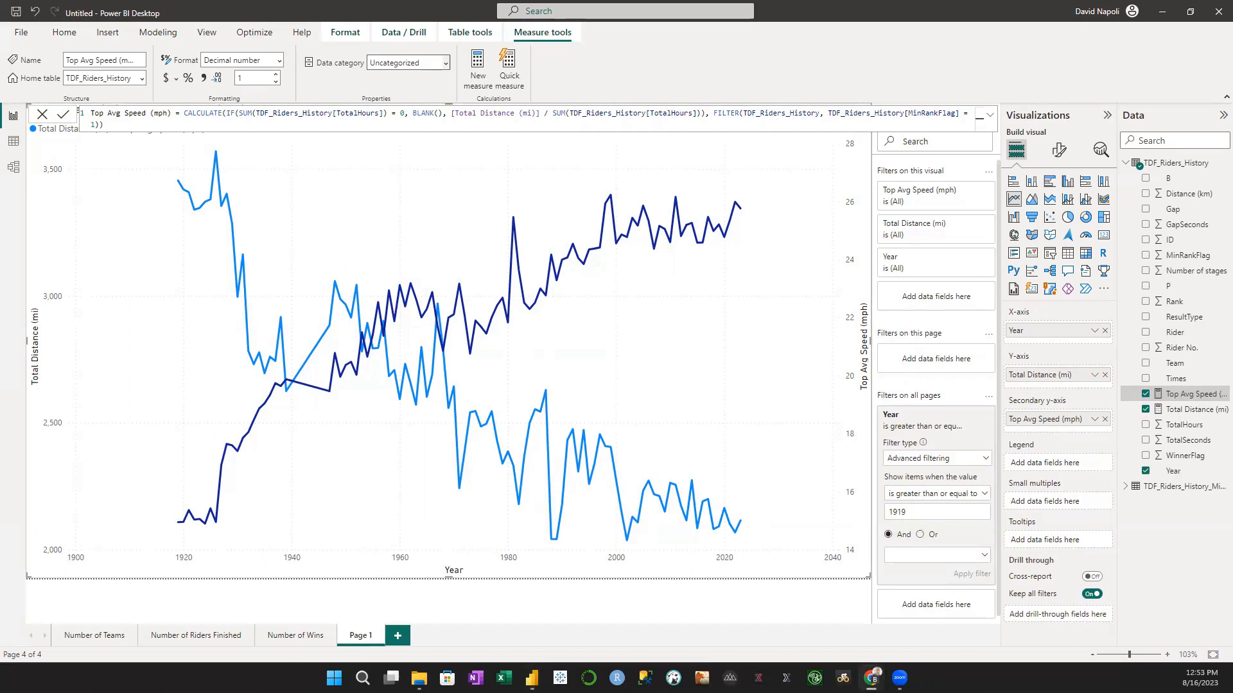
# Turn on markers for the series of the distance and speed line chart.
pyautogui.click(1058, 152)
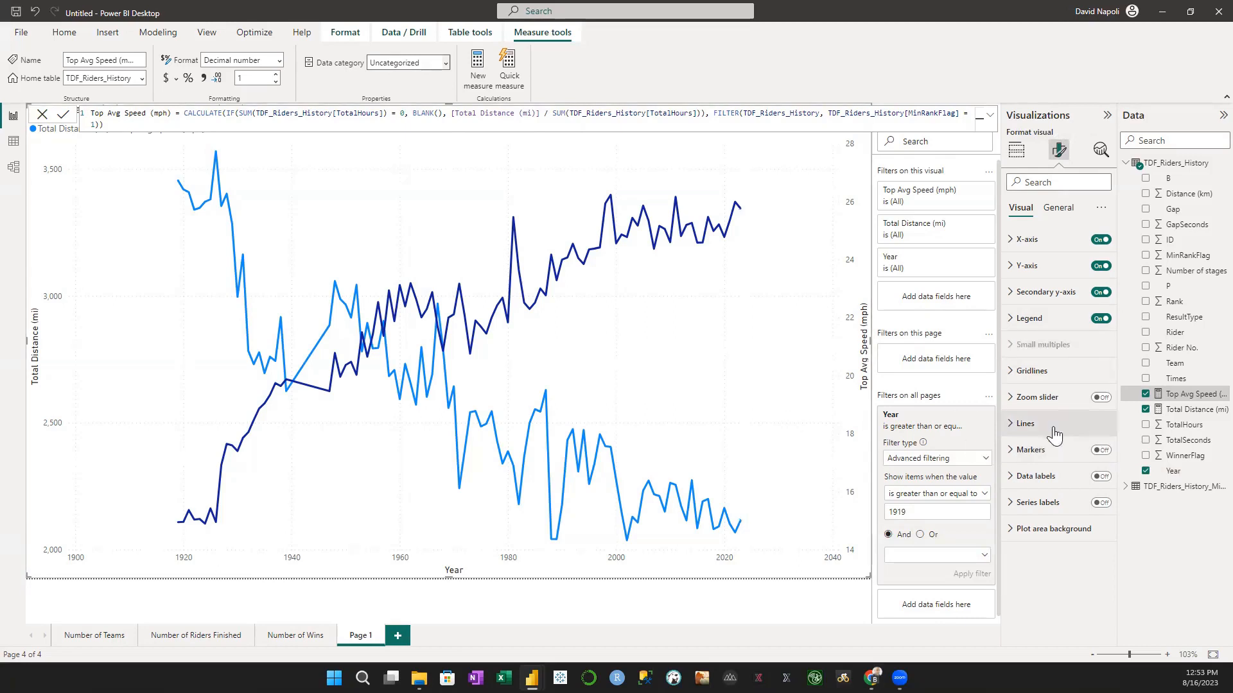
pyautogui.click(1012, 454)
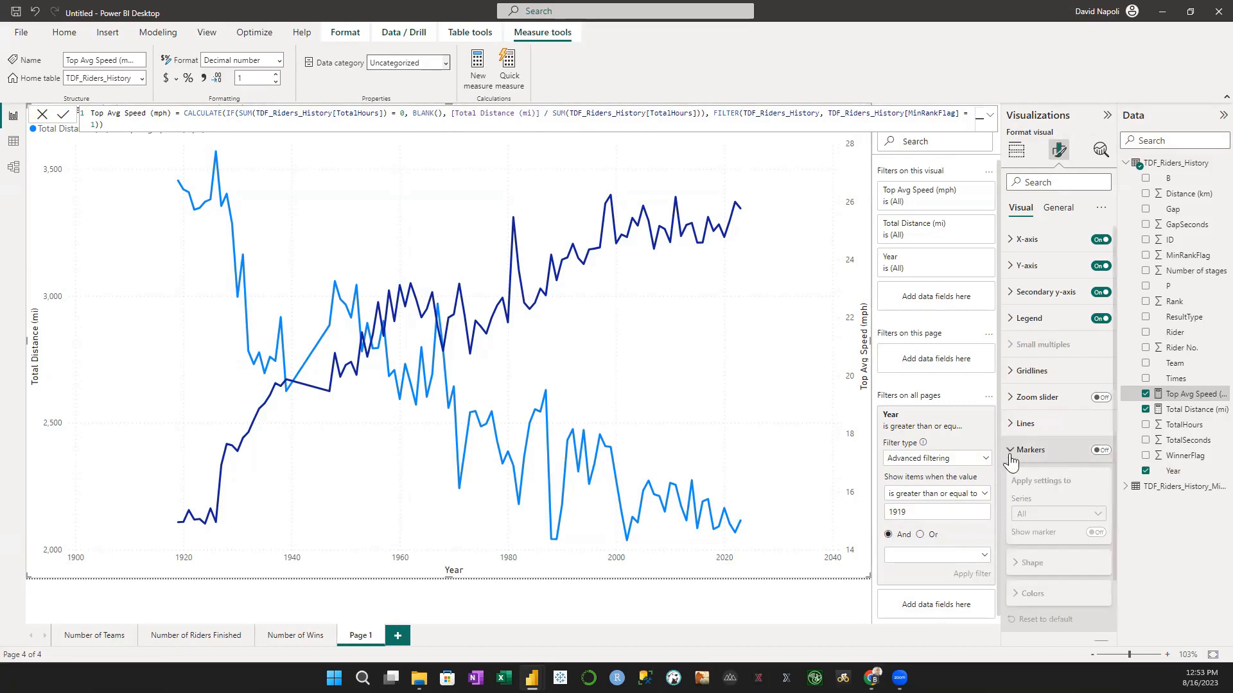
pyautogui.click(1011, 458)
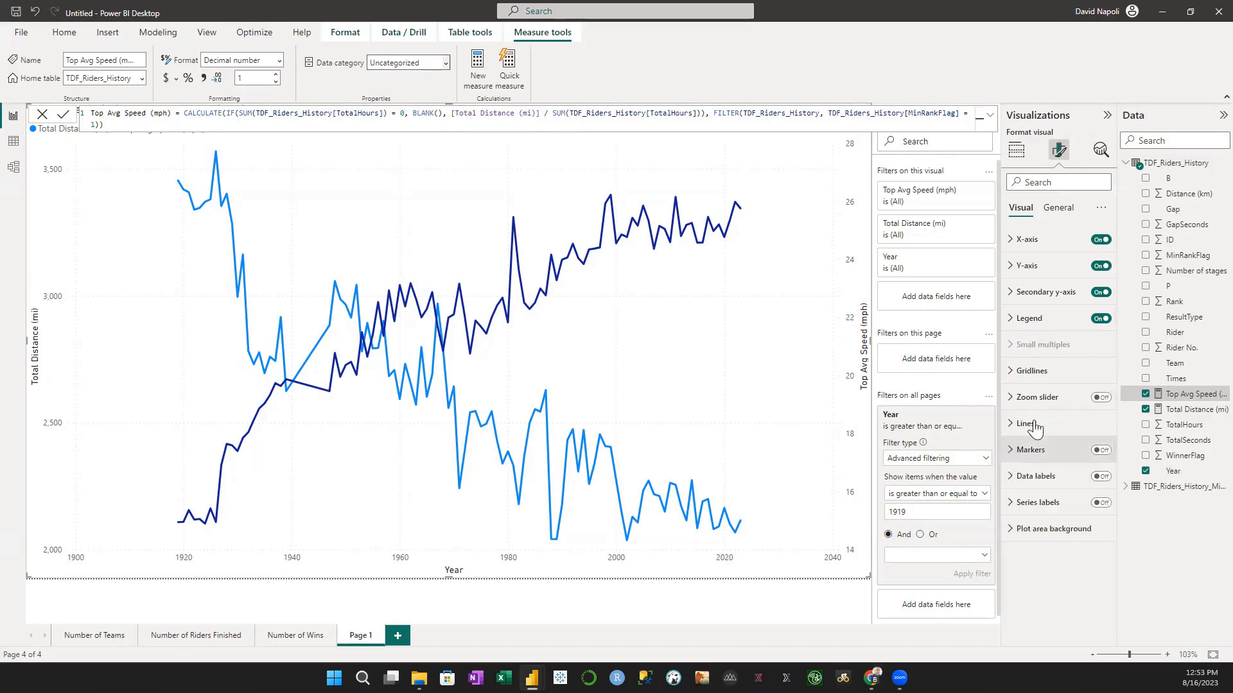
pyautogui.click(1023, 158)
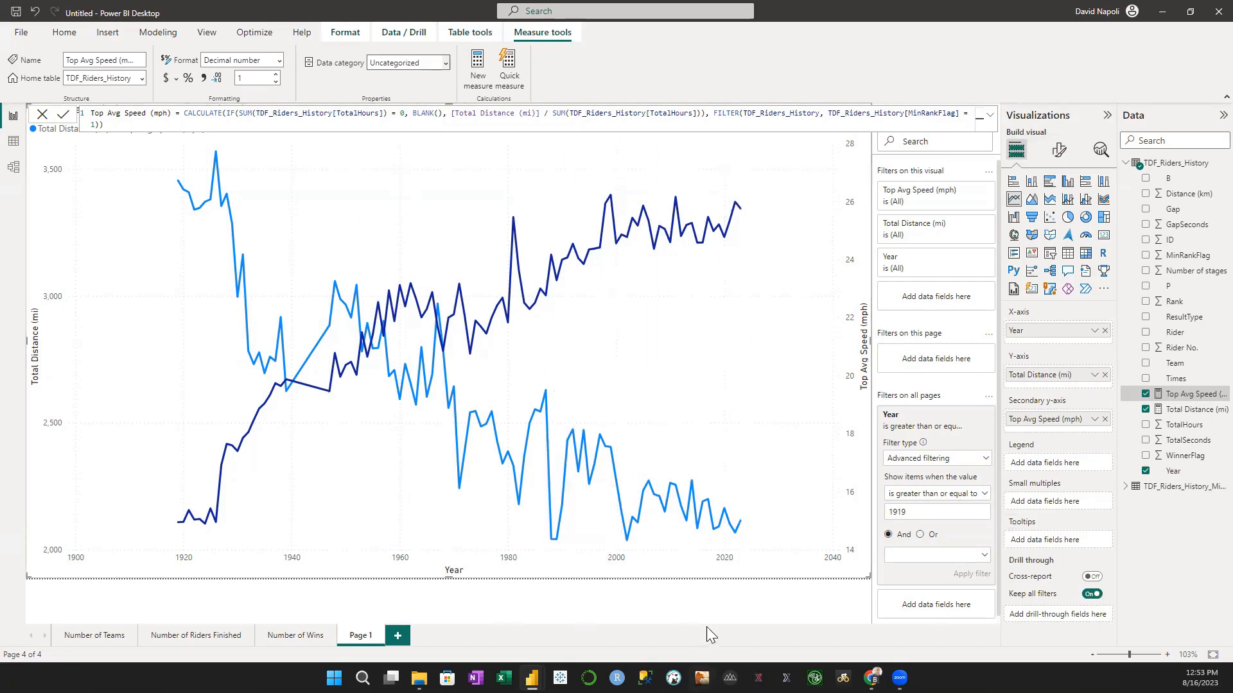
pyautogui.click(708, 599)
pyautogui.click(768, 394)
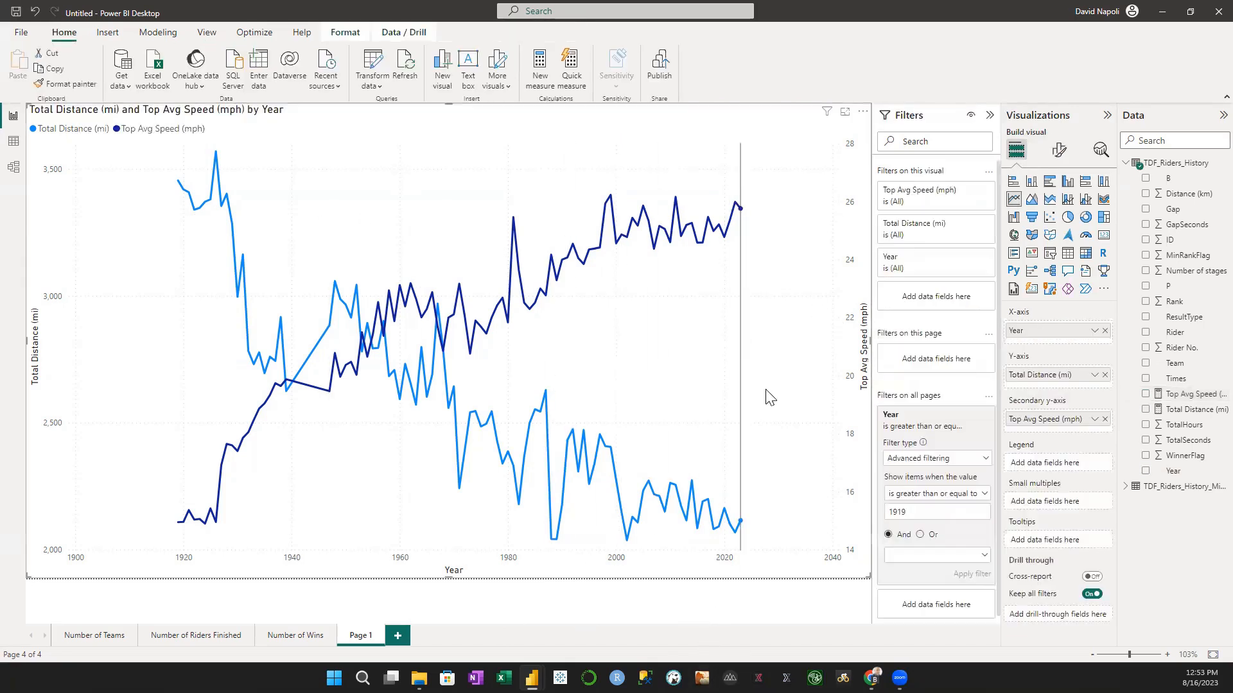
pyautogui.click(1059, 151)
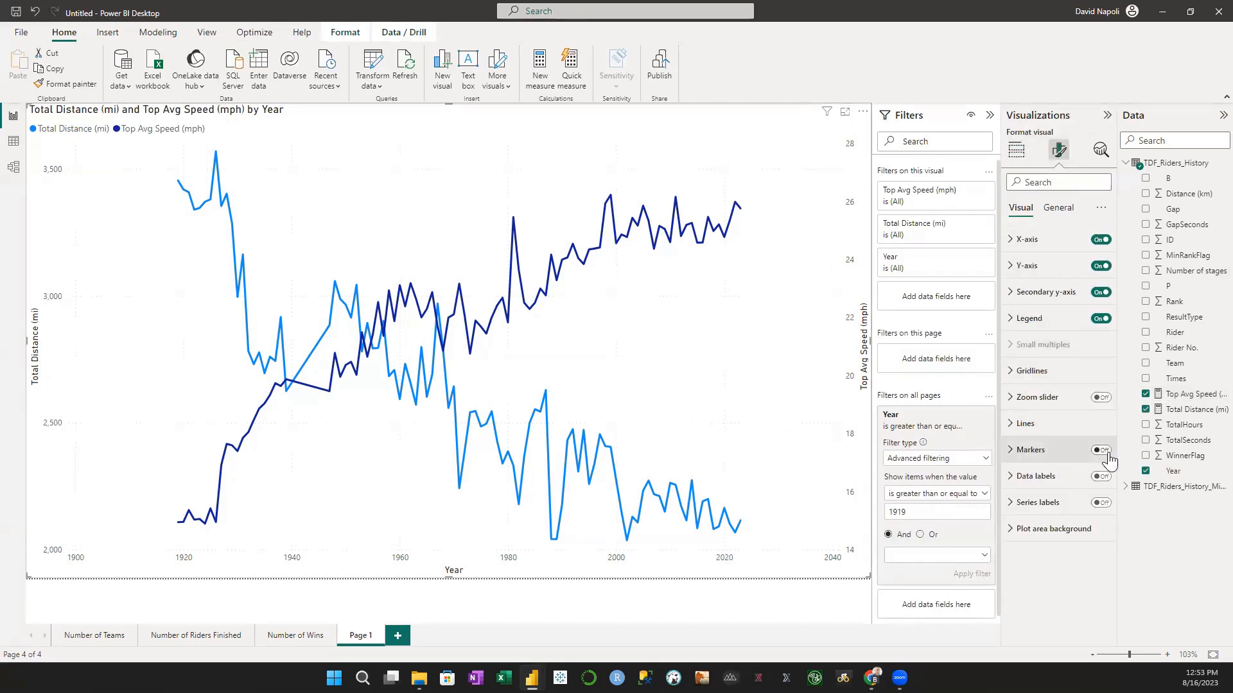
pyautogui.click(1102, 450)
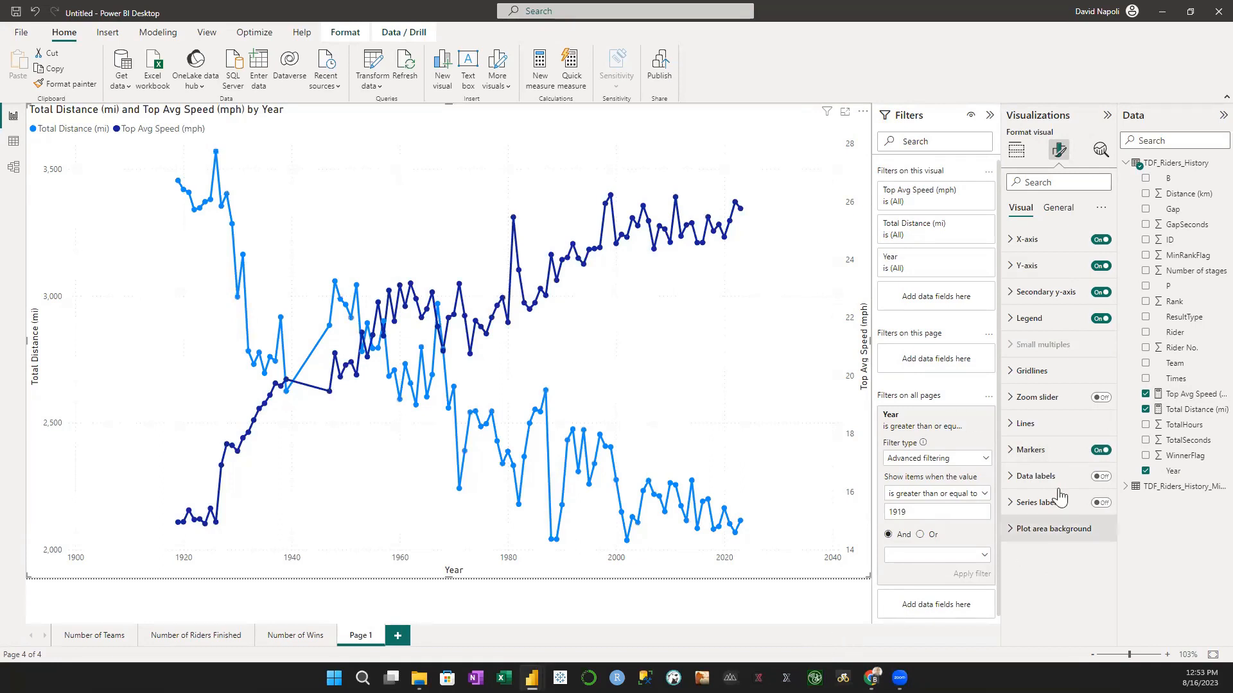
# Set the line stroke width to 0 px for all series so that only the markers show.
pyautogui.click(1012, 425)
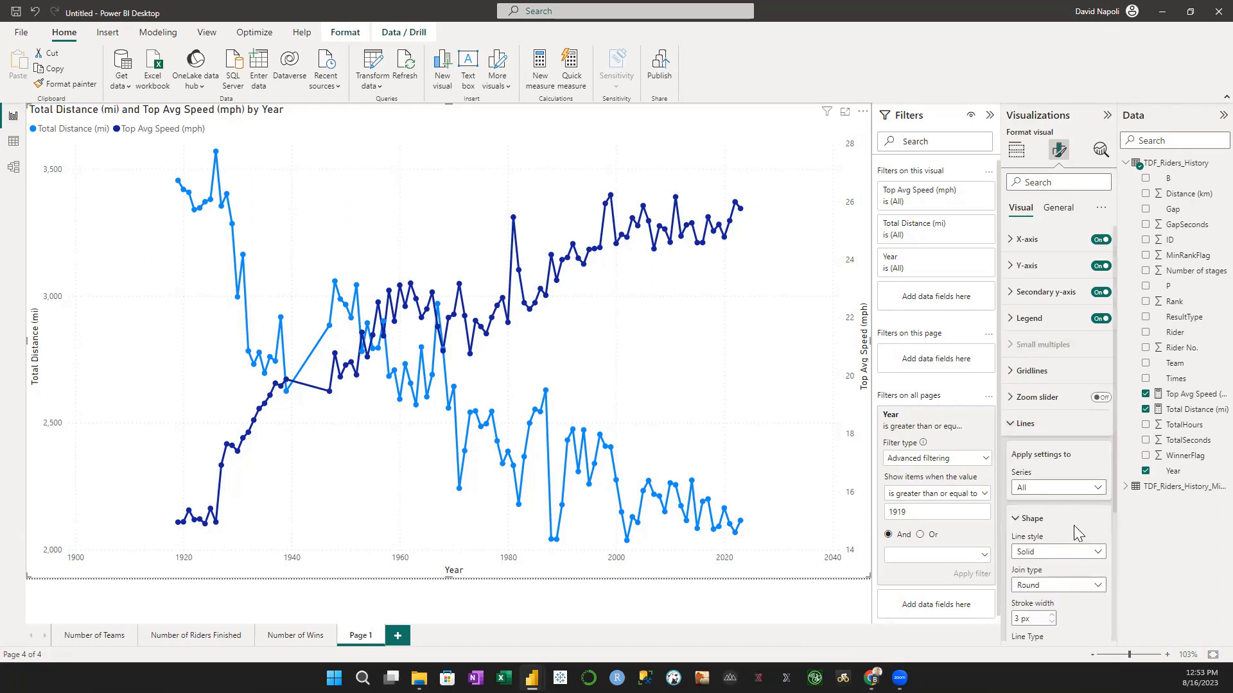
pyautogui.scroll(-3, 1074, 525)
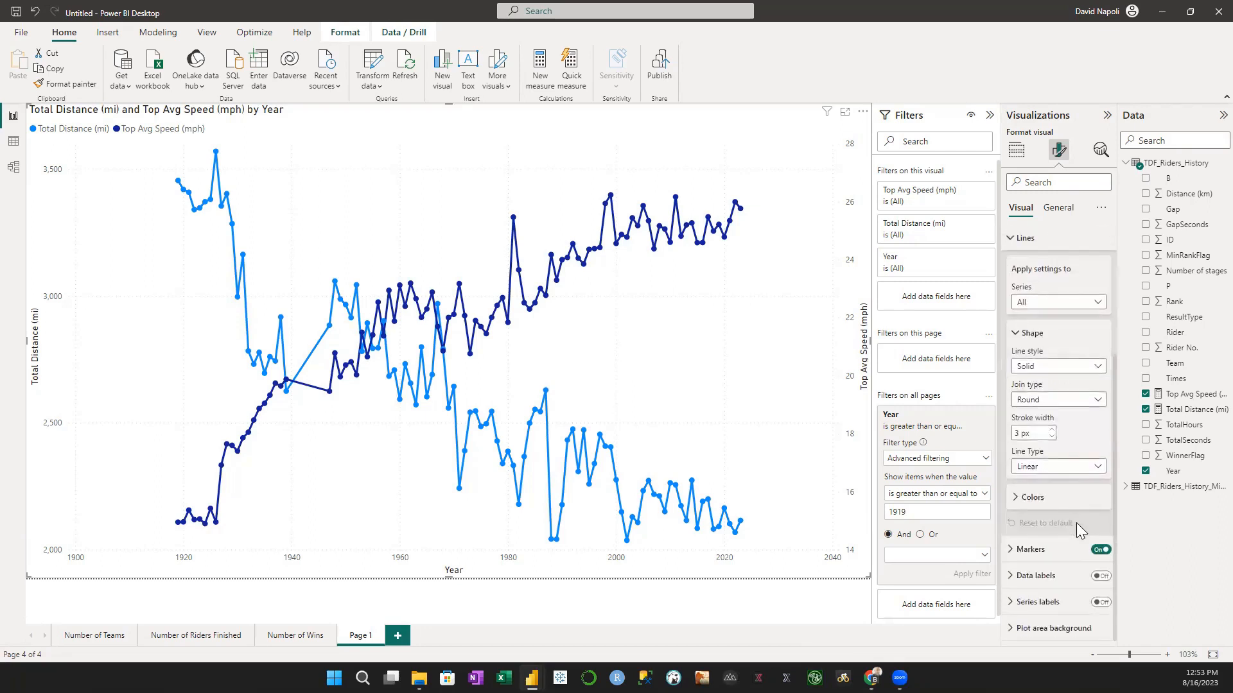
pyautogui.click(1051, 439)
pyautogui.click(1052, 438)
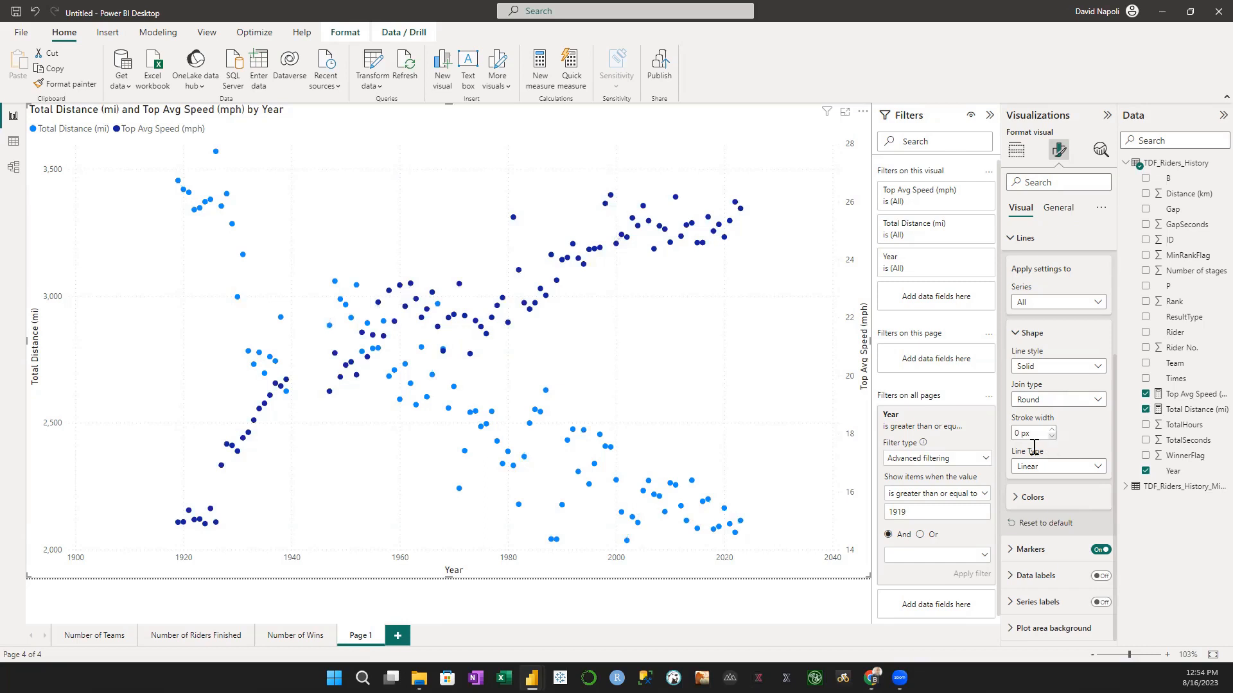
# Set the font size of the chart's X-axis values to 11.
pyautogui.scroll(3, 1062, 360)
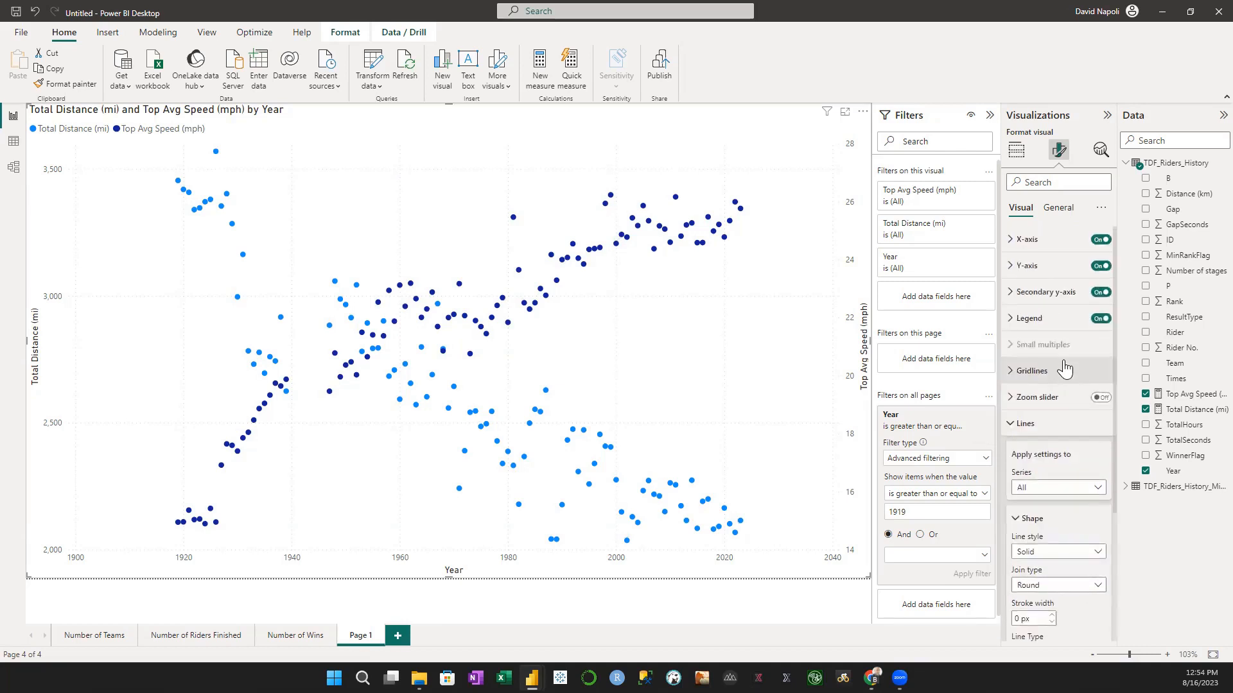
pyautogui.click(1013, 243)
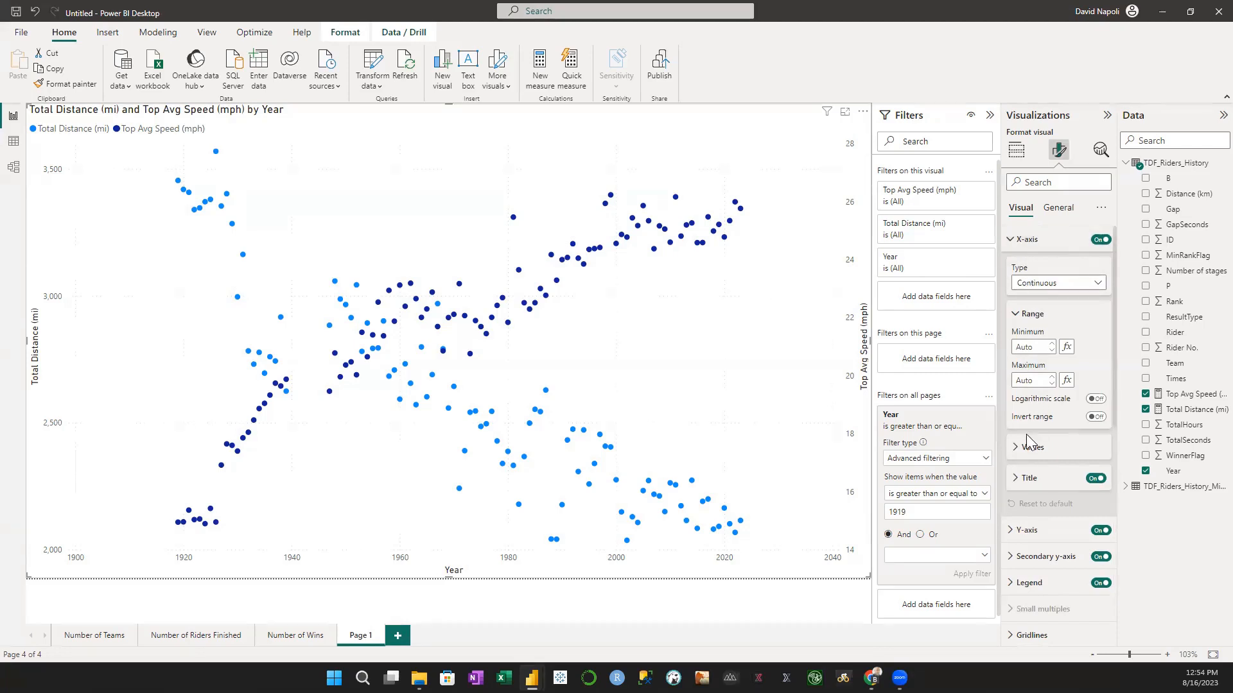
pyautogui.click(1014, 449)
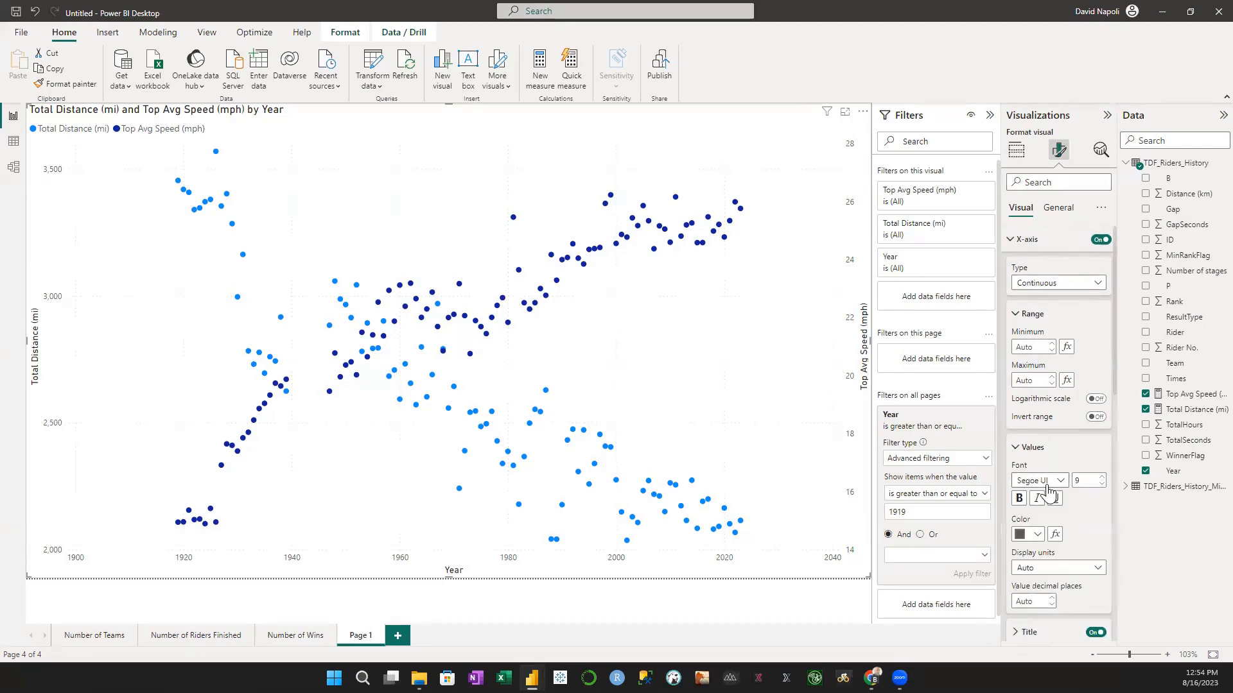
pyautogui.click(1102, 478)
pyautogui.click(1102, 478)
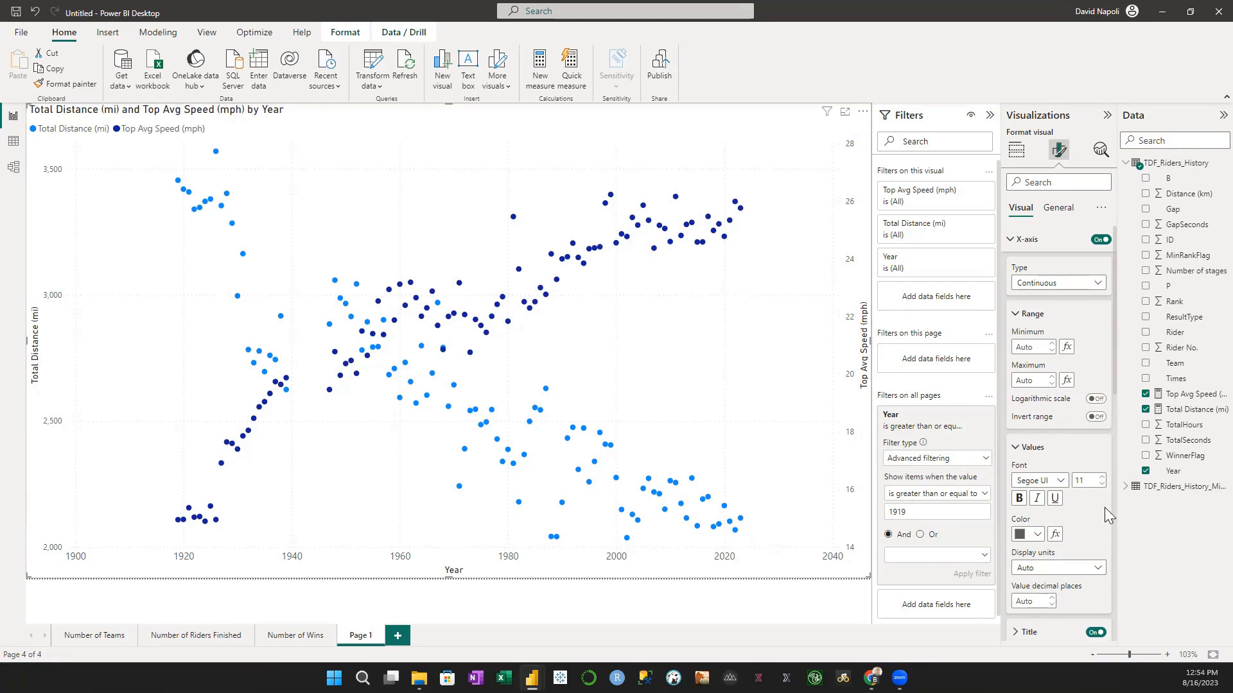
pyautogui.scroll(-2, 1060, 533)
pyautogui.click(1028, 509)
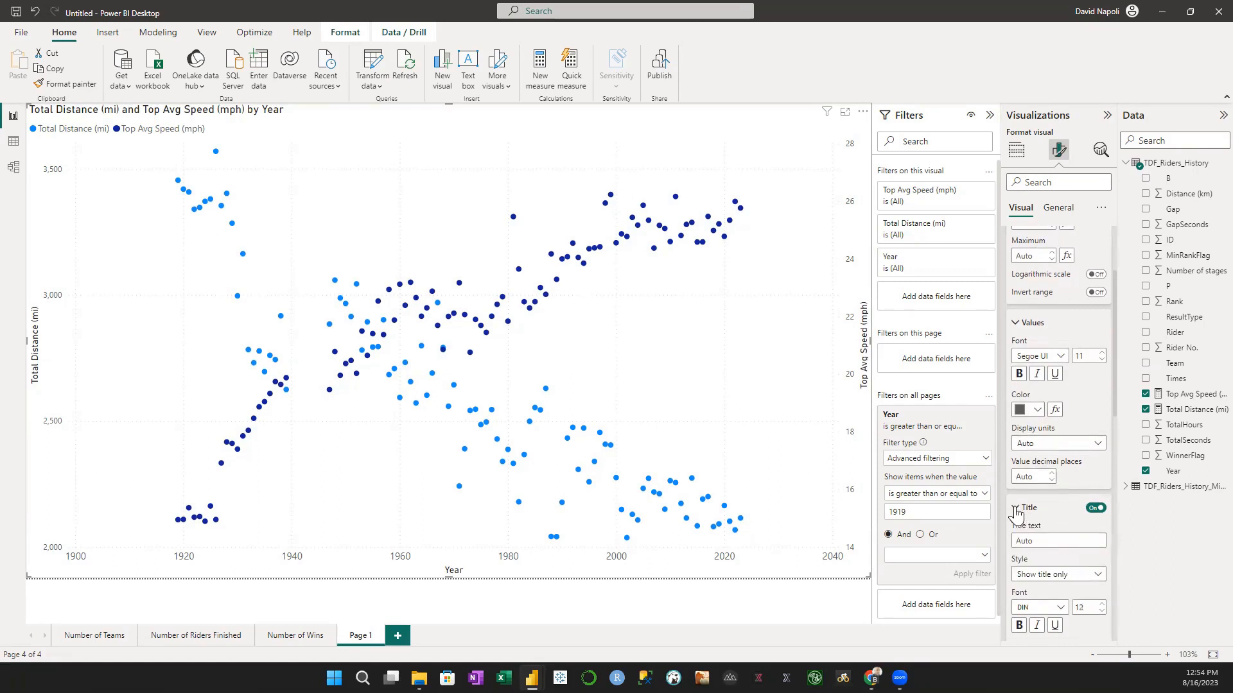
pyautogui.click(1016, 511)
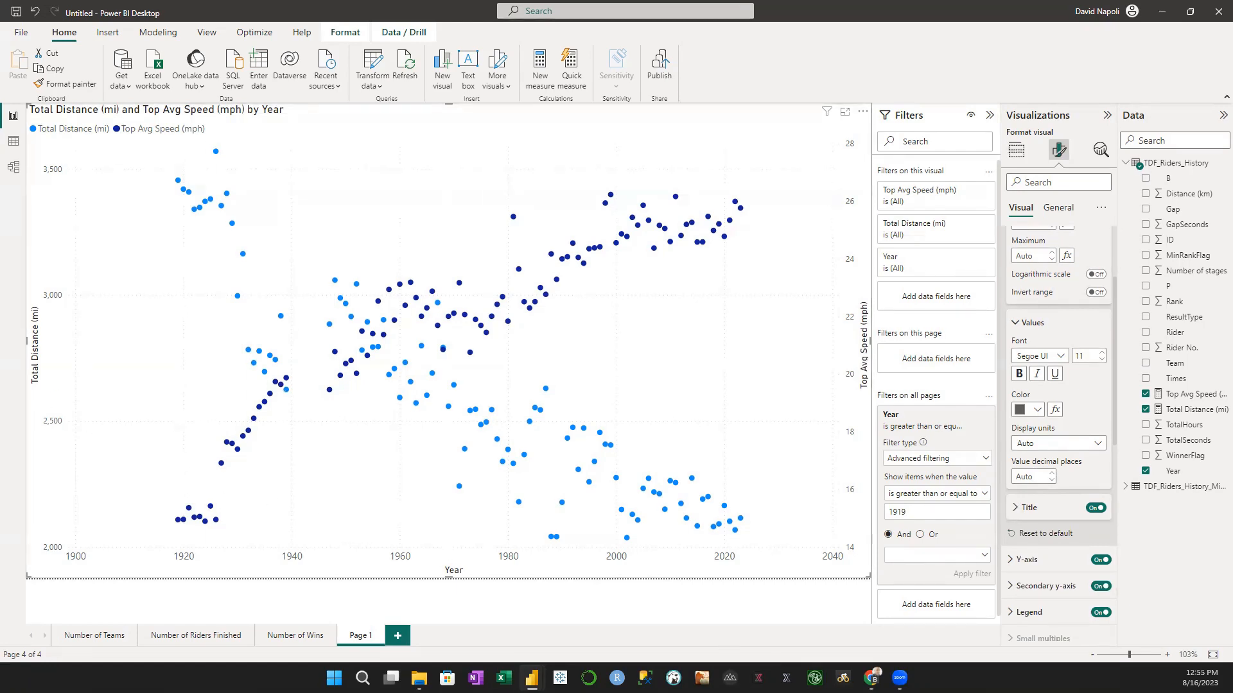
# Switch to the LeTourDataSet GitHub page to examine its reference chart's war-period bands, and return to the untitled Power BI report.
pyautogui.moveTo(872, 677)
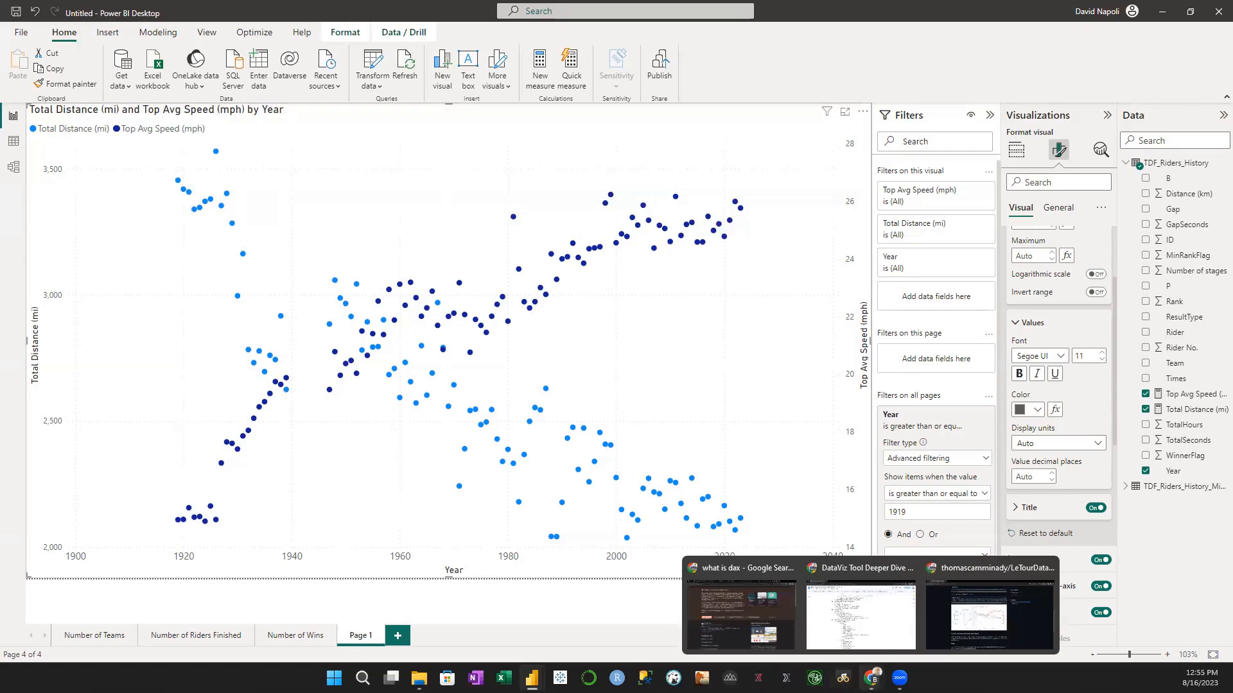
pyautogui.click(988, 572)
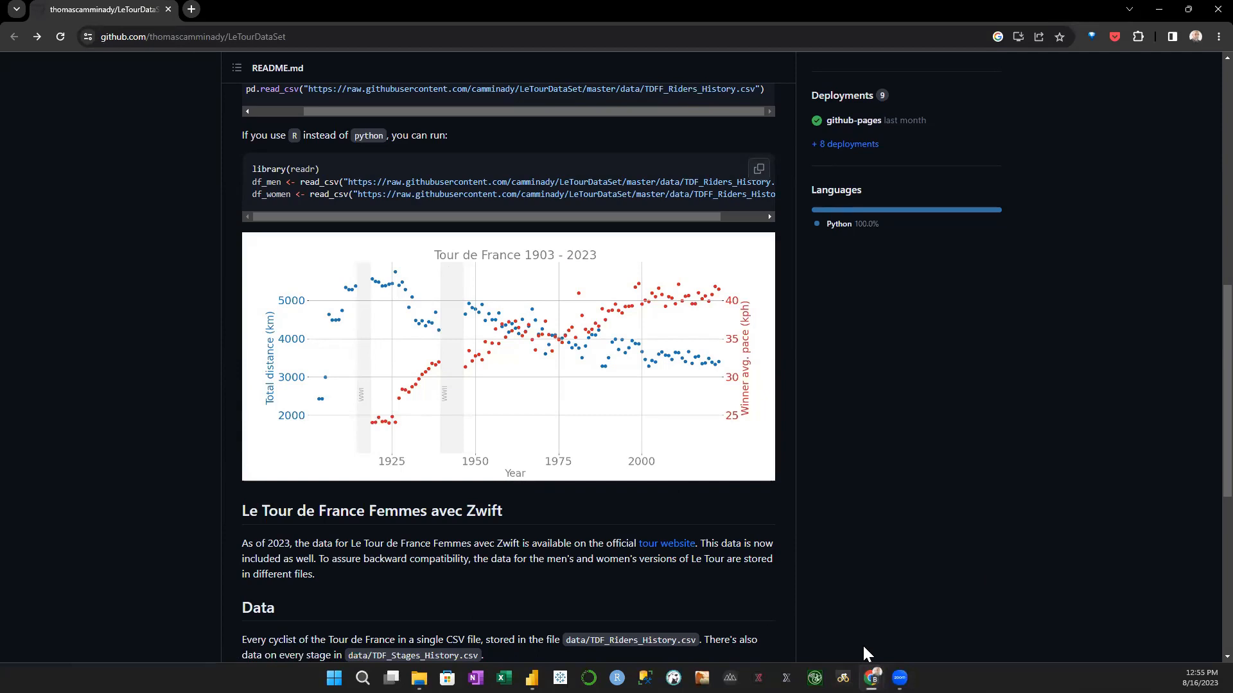
pyautogui.moveTo(871, 678)
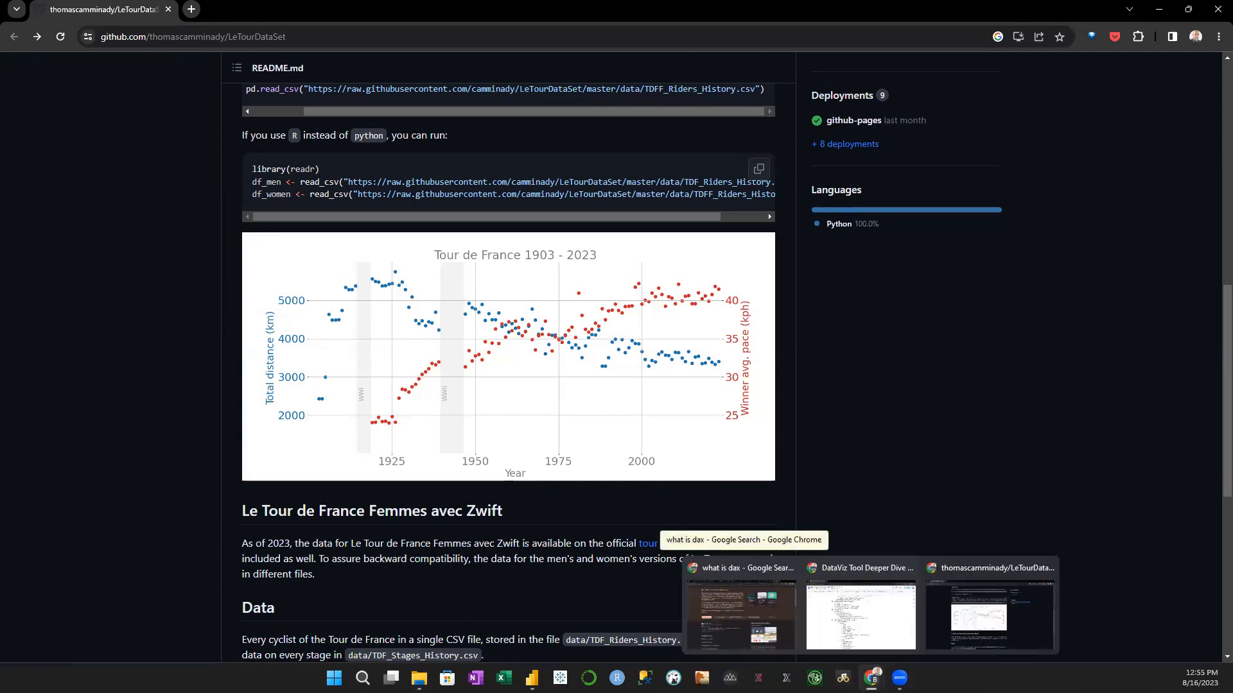
pyautogui.moveTo(531, 678)
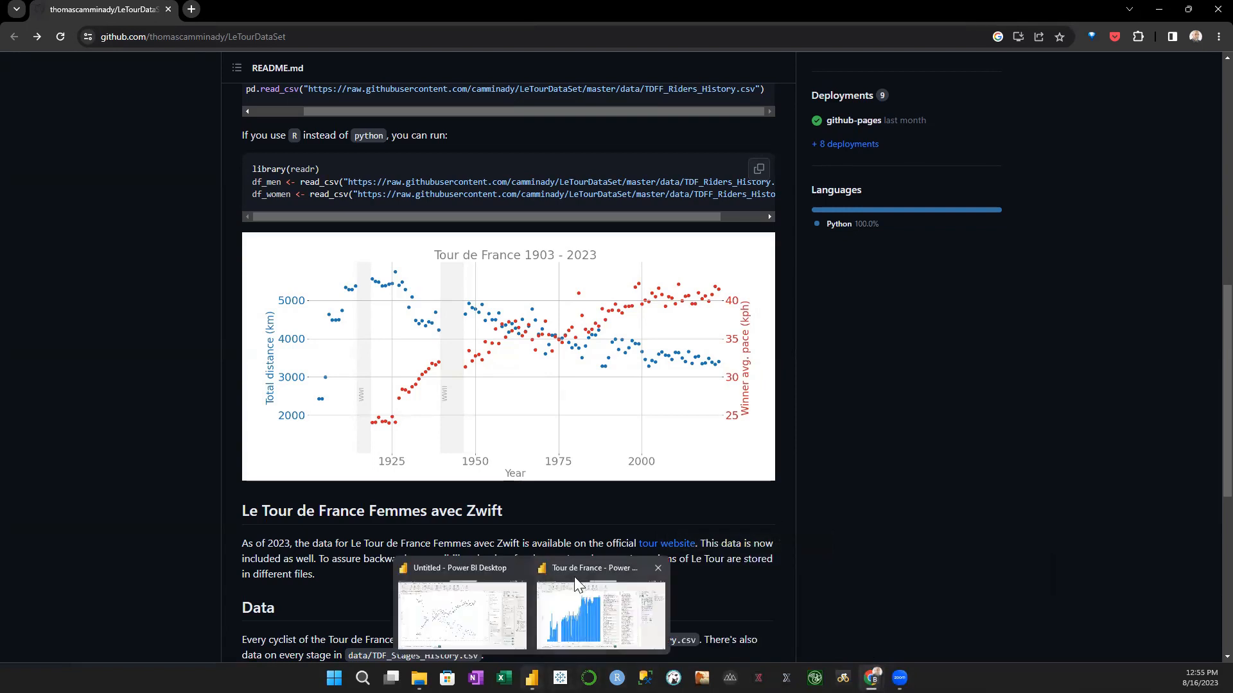
pyautogui.click(470, 576)
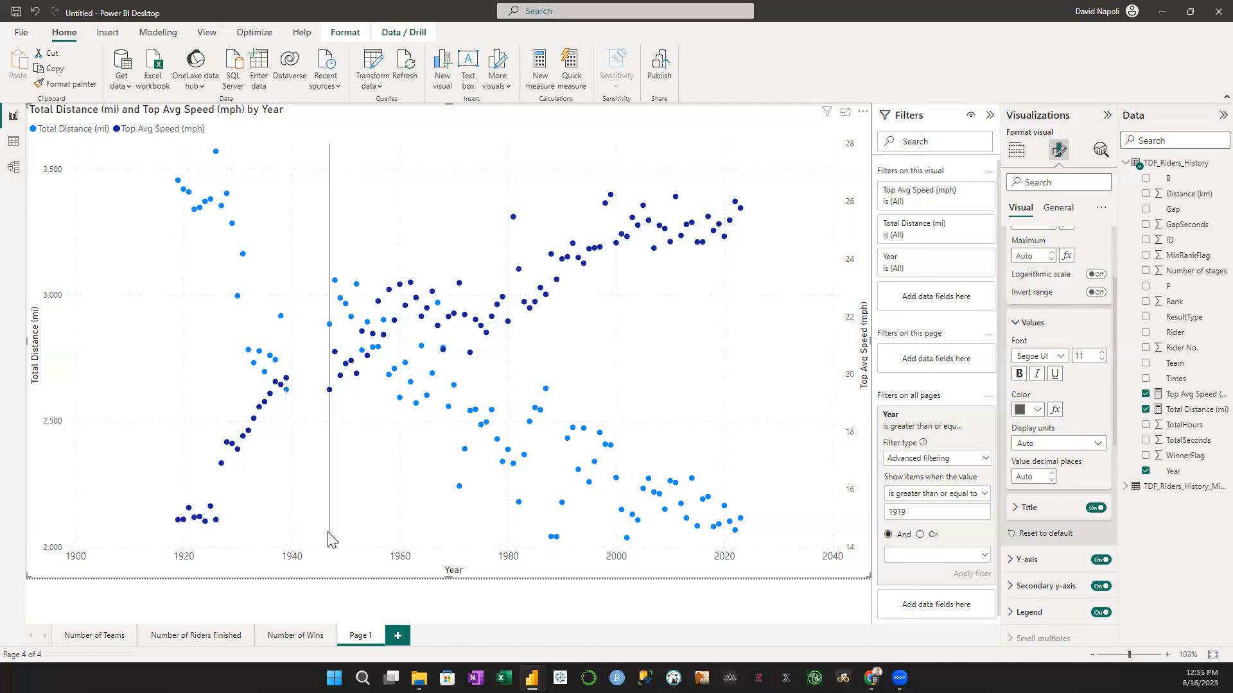
pyautogui.moveTo(328, 539)
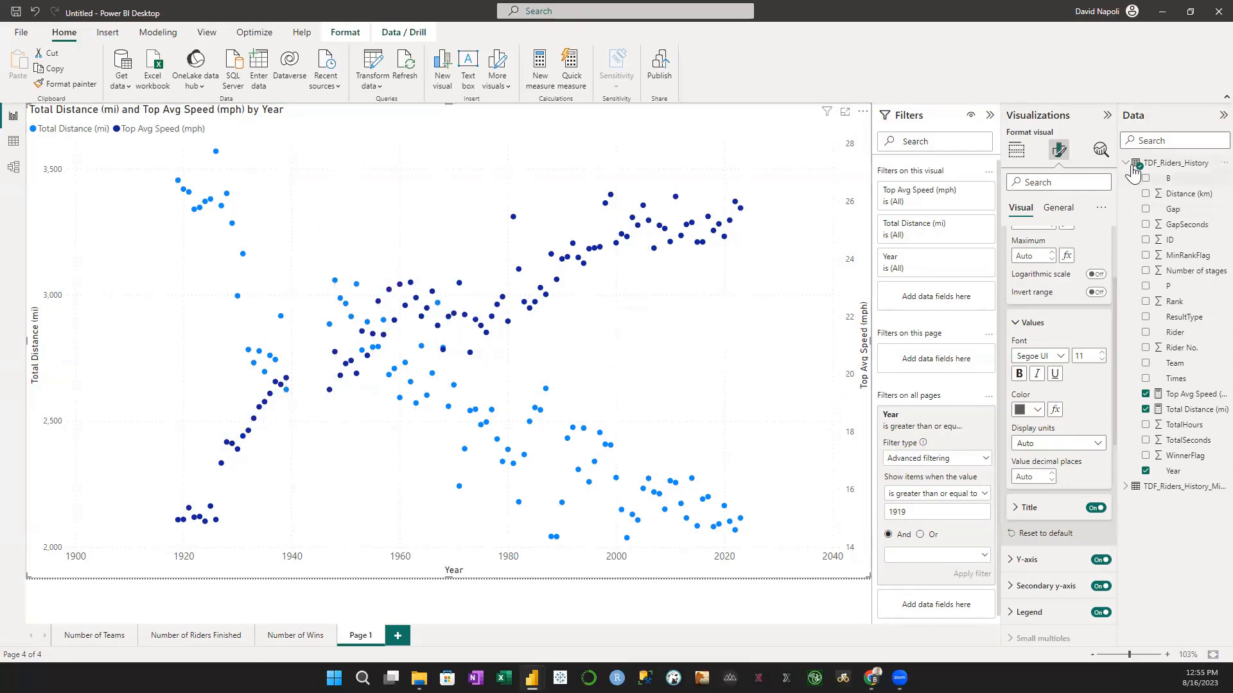
# Add an X-axis constant line to the chart, name it WWII and color it orange.
pyautogui.click(1101, 151)
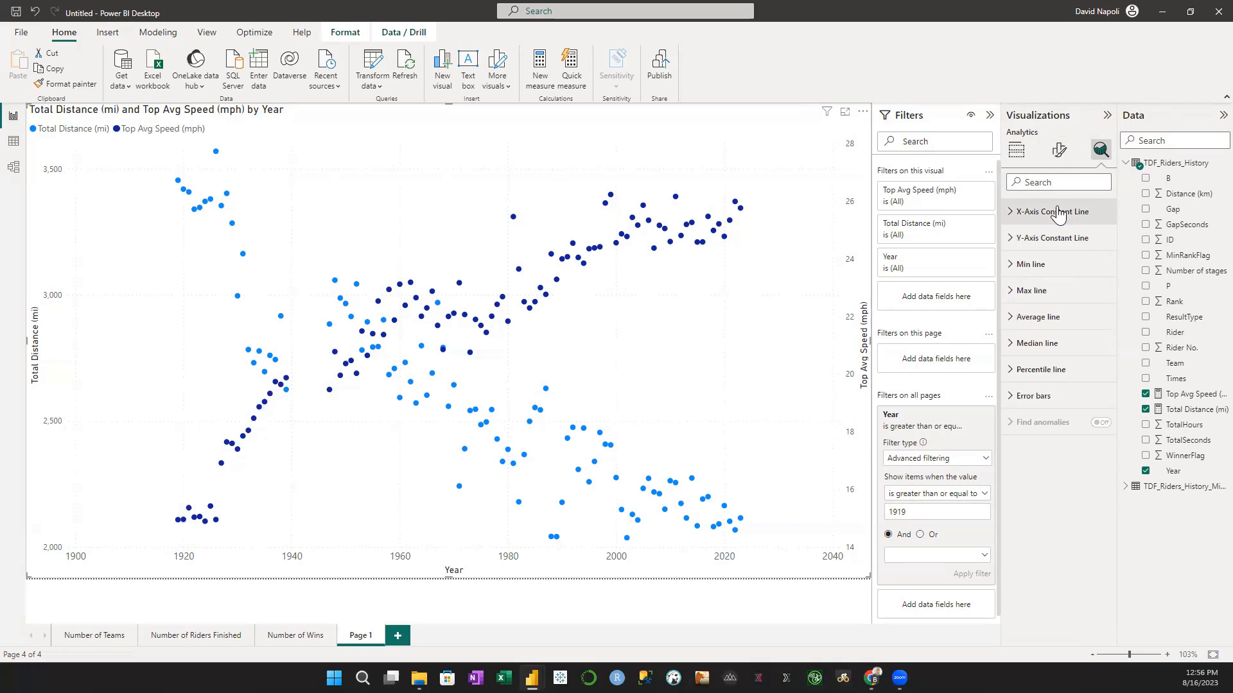
pyautogui.click(1006, 218)
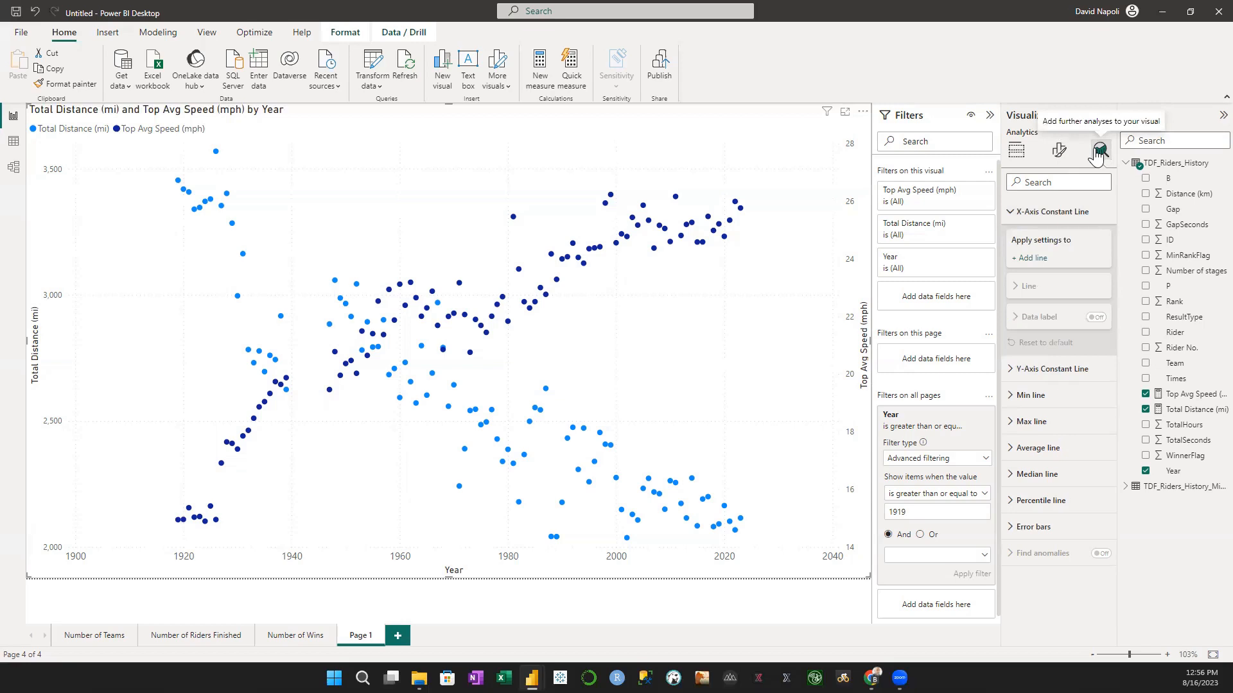
pyautogui.click(1032, 258)
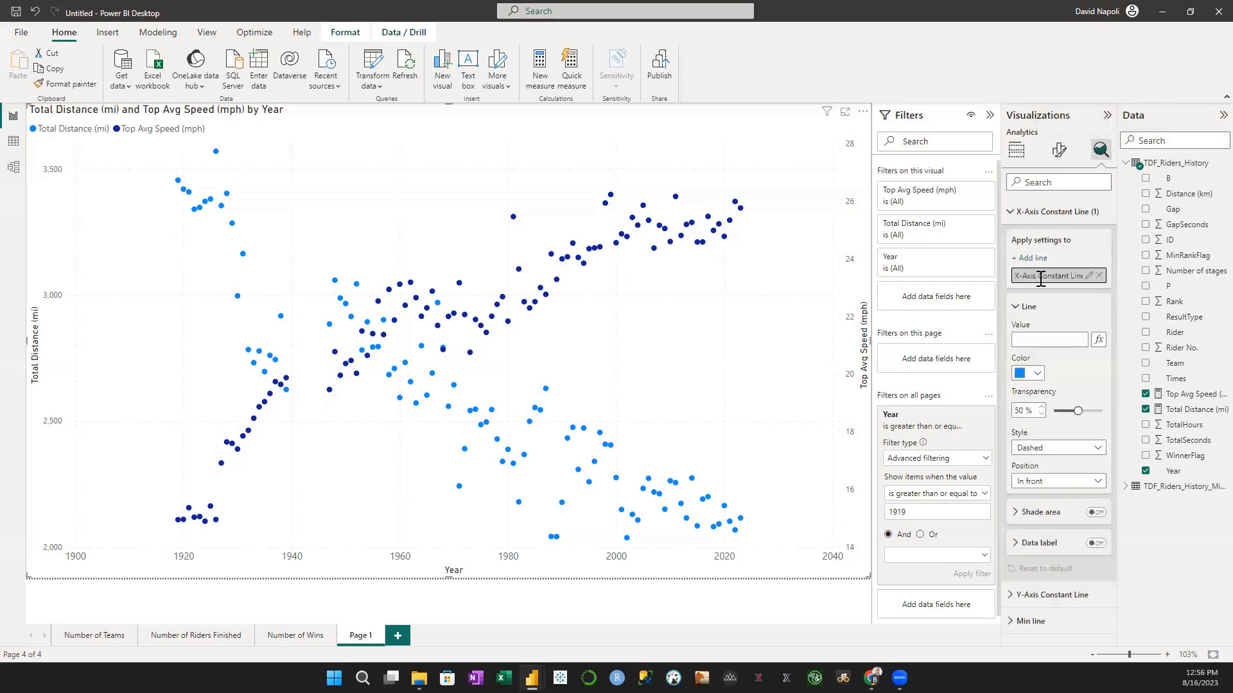
pyautogui.click(1089, 278)
pyautogui.write('WWI')
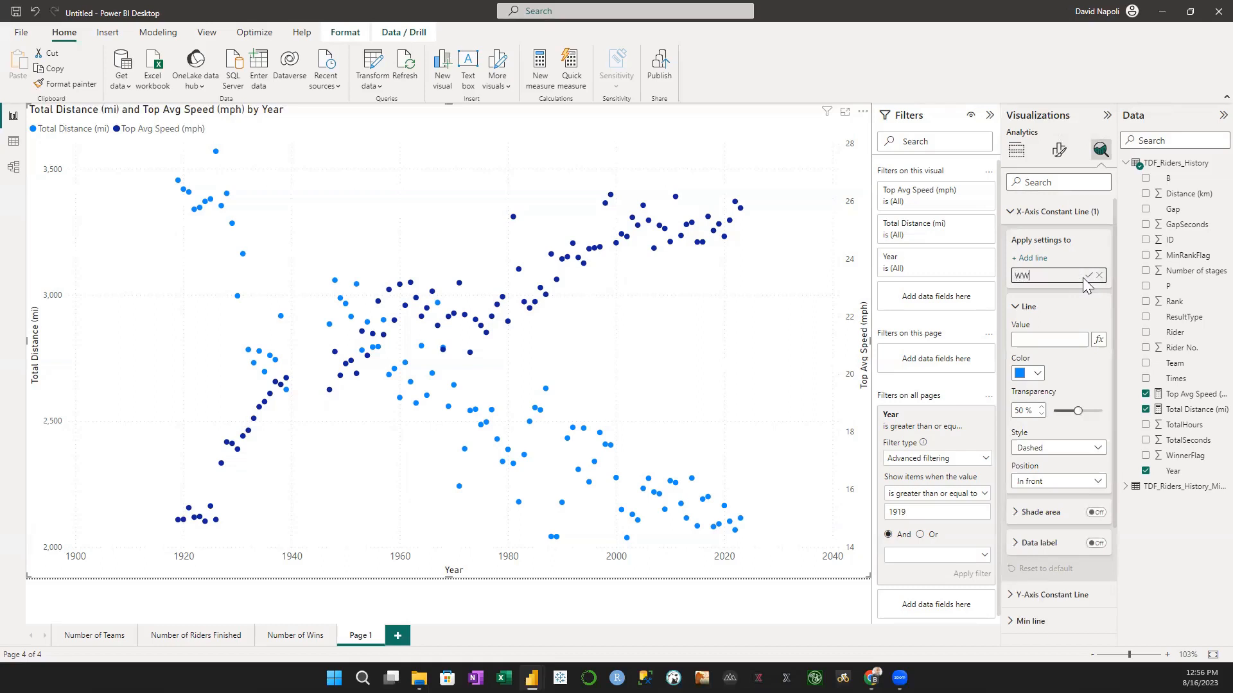
pyautogui.write('I')
pyautogui.click(1036, 379)
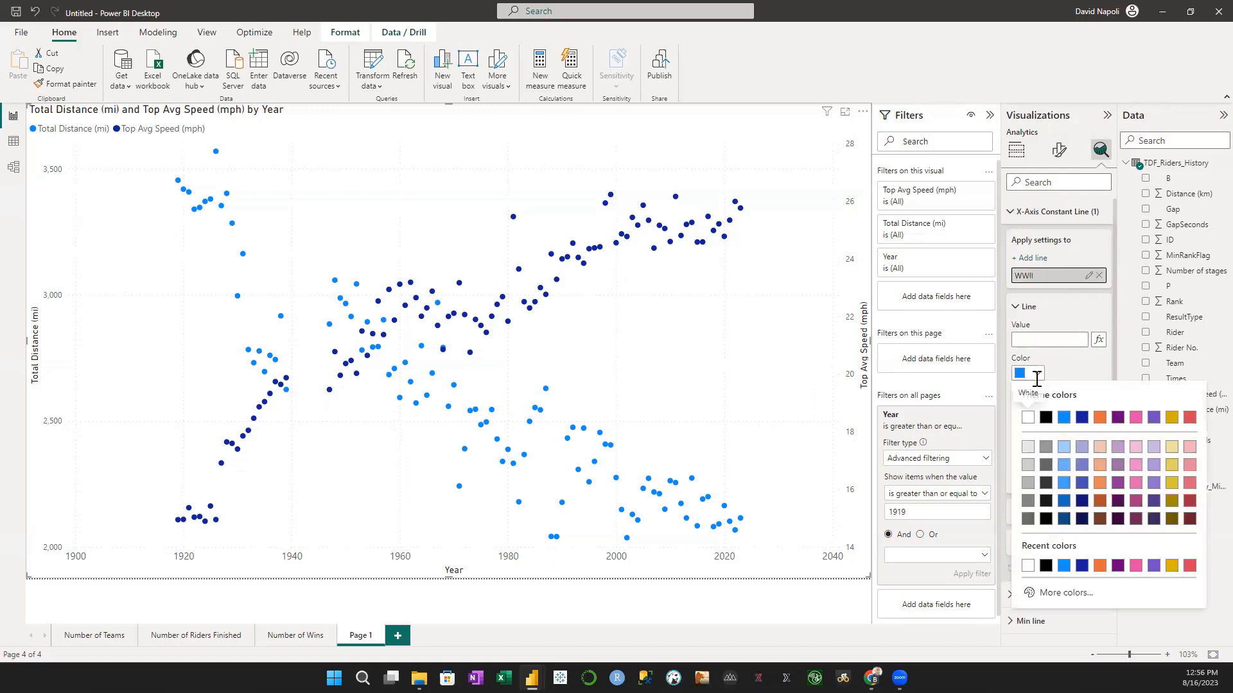
pyautogui.click(1101, 419)
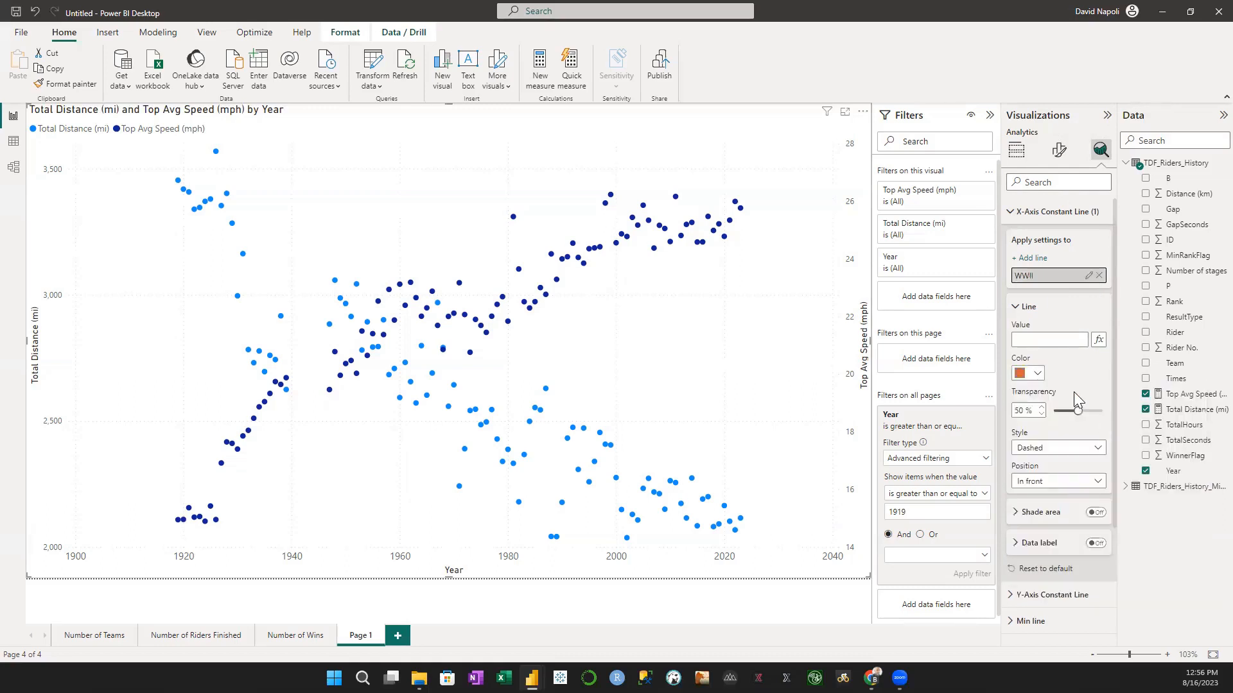
# Set the WWII constant line to 20% transparency, Solid style and a value of 1940.
pyautogui.doubleClick(1018, 411)
pyautogui.write('20')
pyautogui.click(1076, 449)
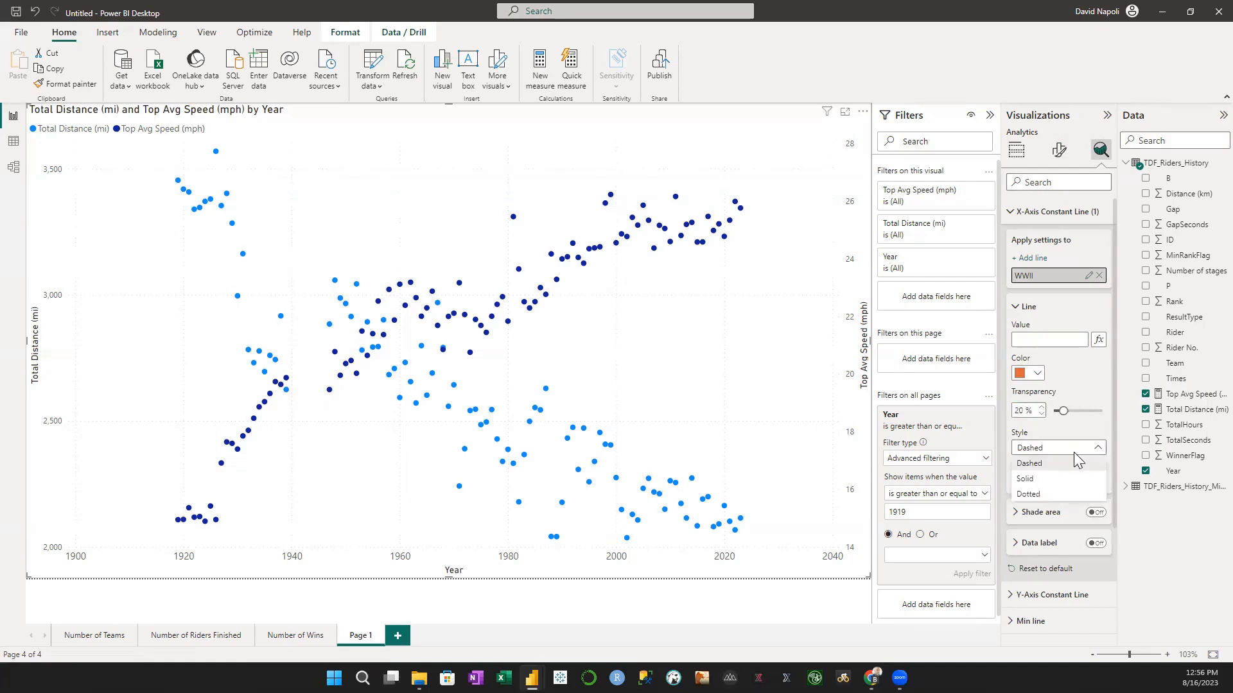
pyautogui.click(1063, 484)
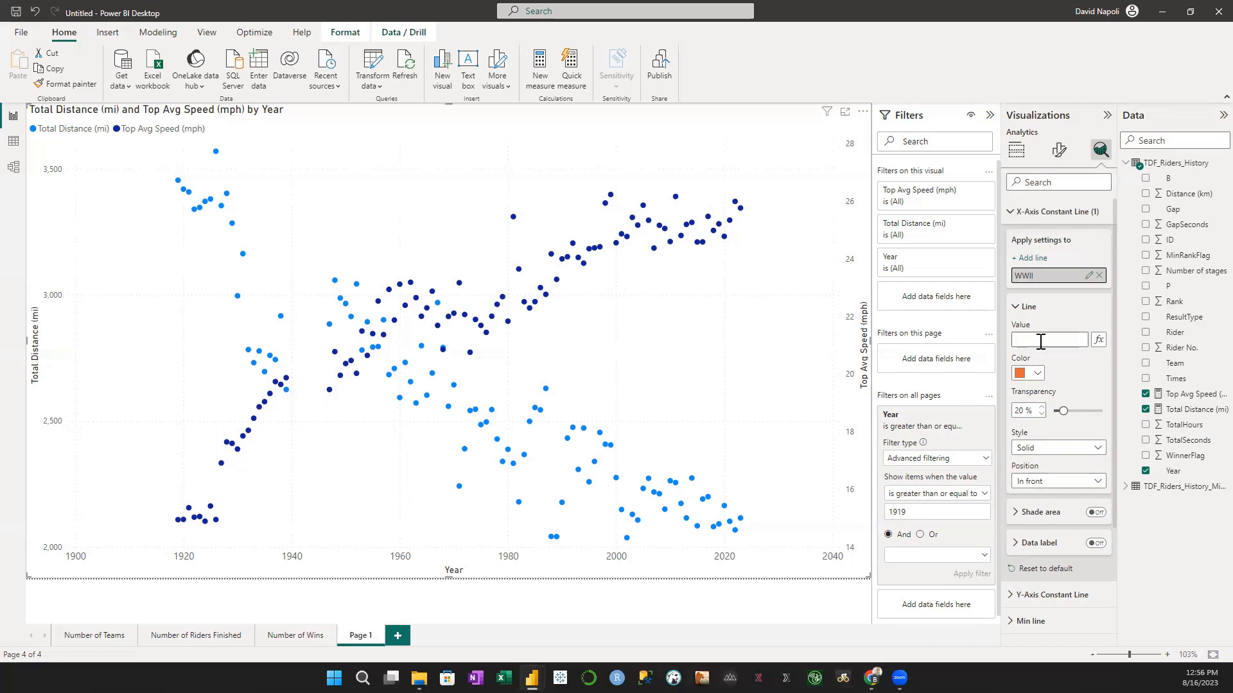
pyautogui.write('1940')
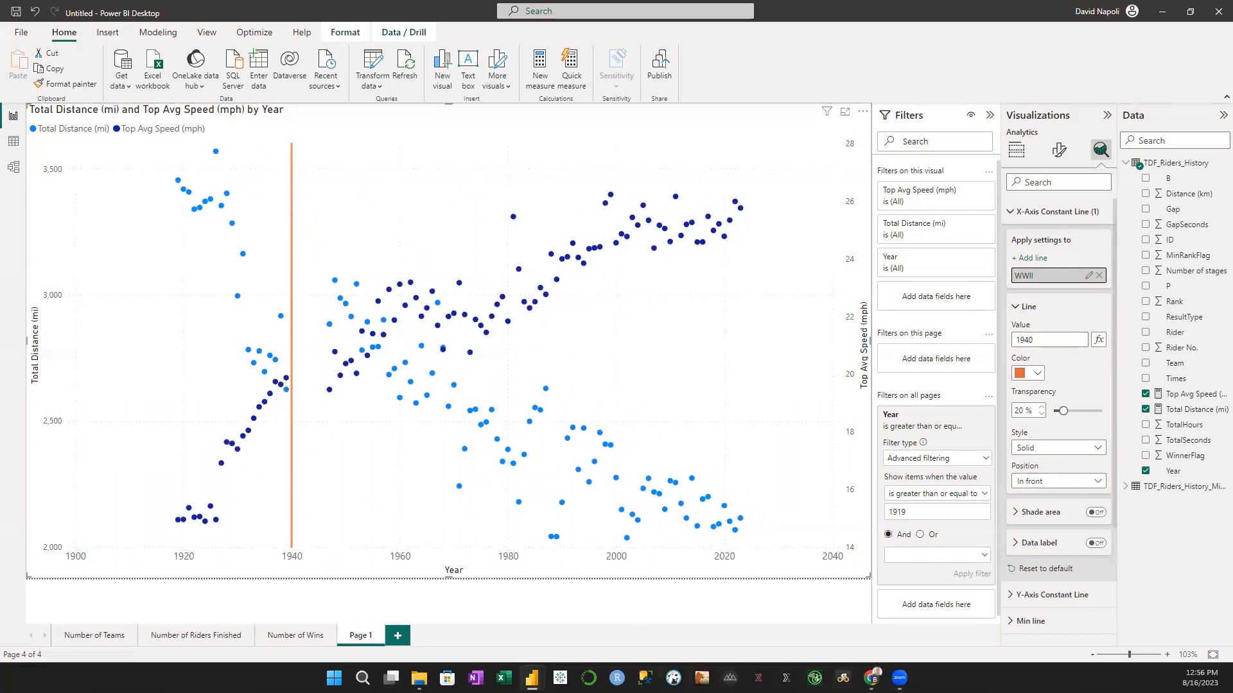
# Turn on the 1940 WWII line's data label, set its style to Name and color it orange.
pyautogui.click(1096, 544)
pyautogui.click(1015, 543)
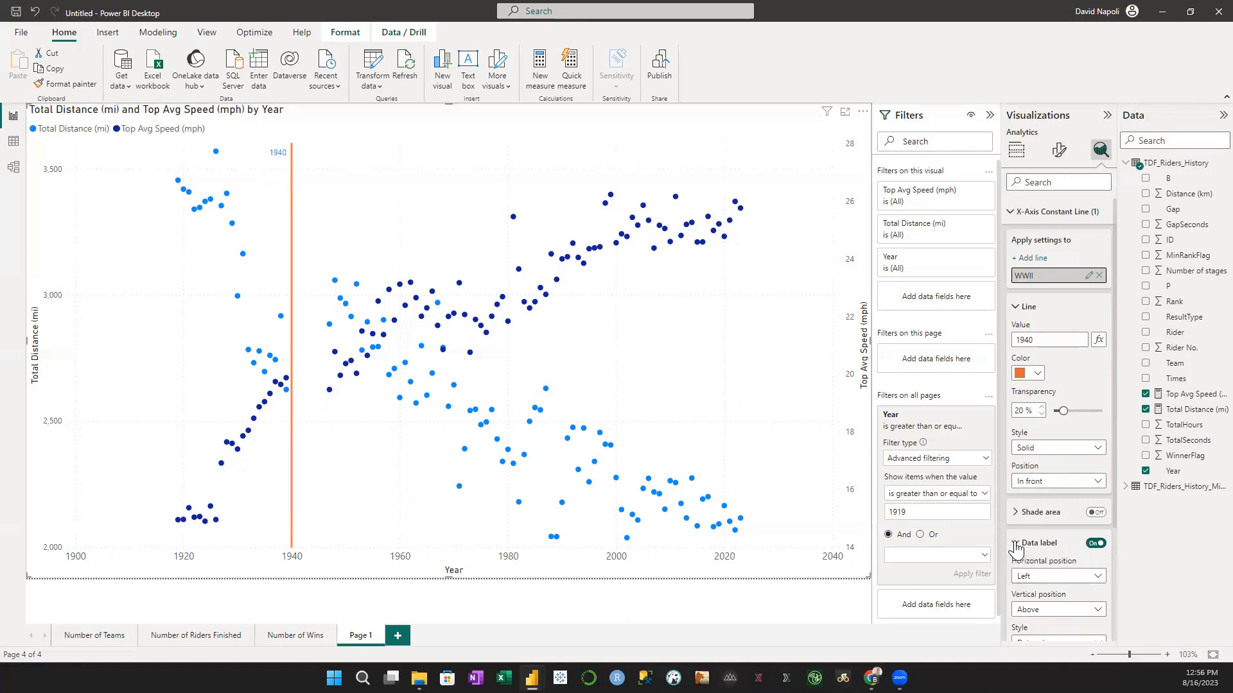
pyautogui.scroll(-3, 1086, 565)
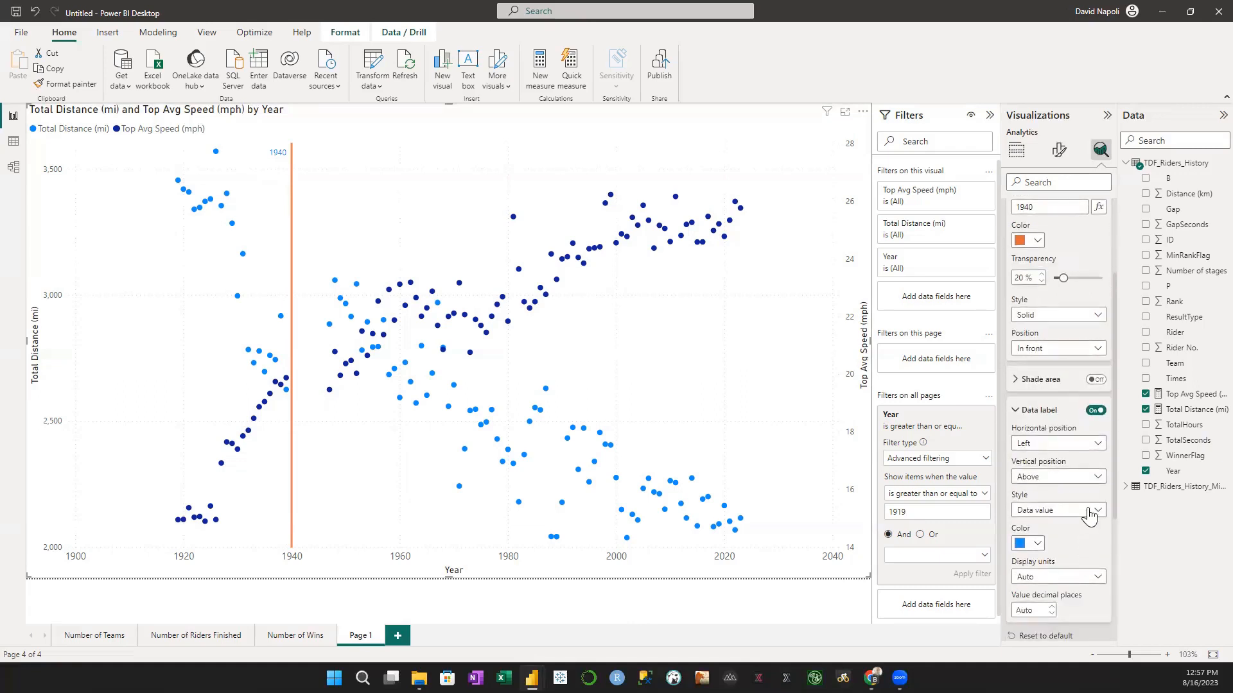
pyautogui.click(1087, 510)
pyautogui.click(1066, 540)
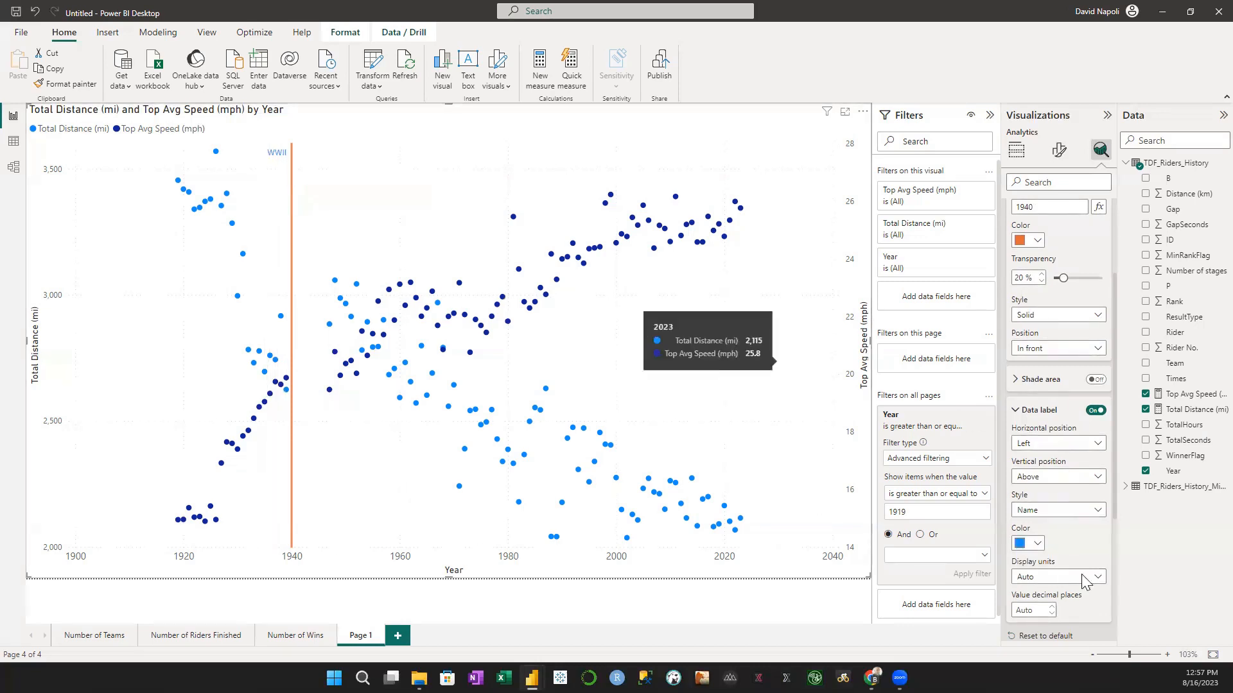
pyautogui.click(1037, 545)
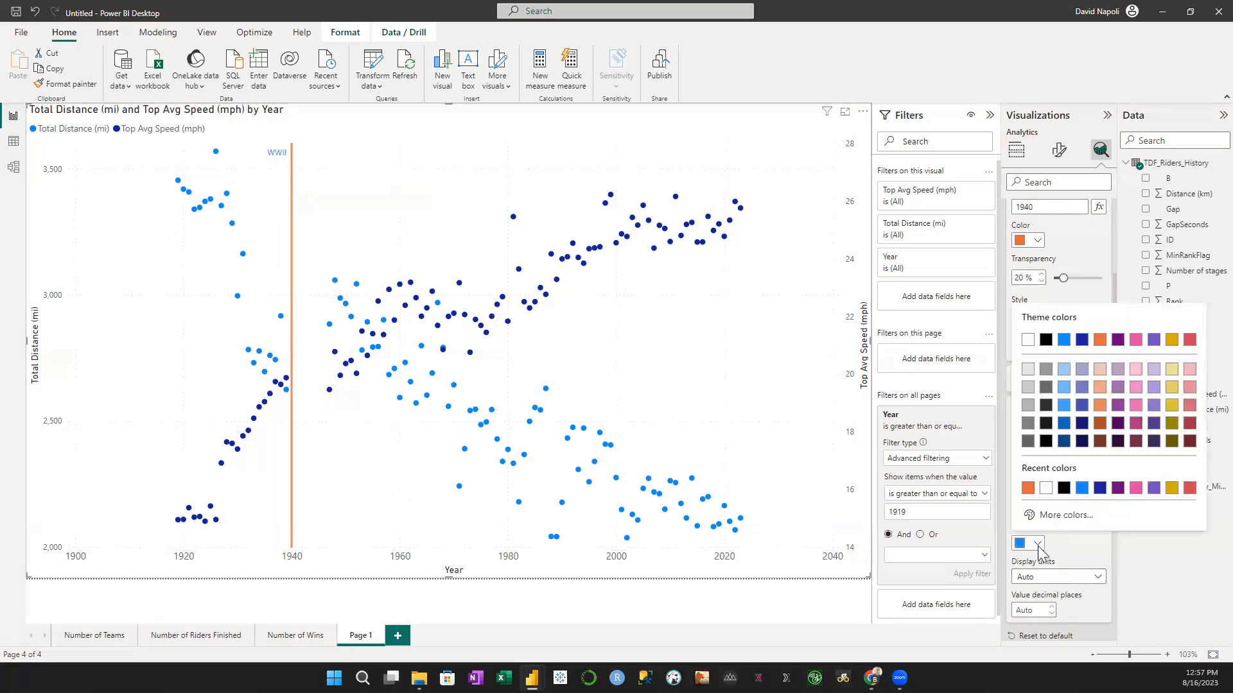
pyautogui.click(1098, 341)
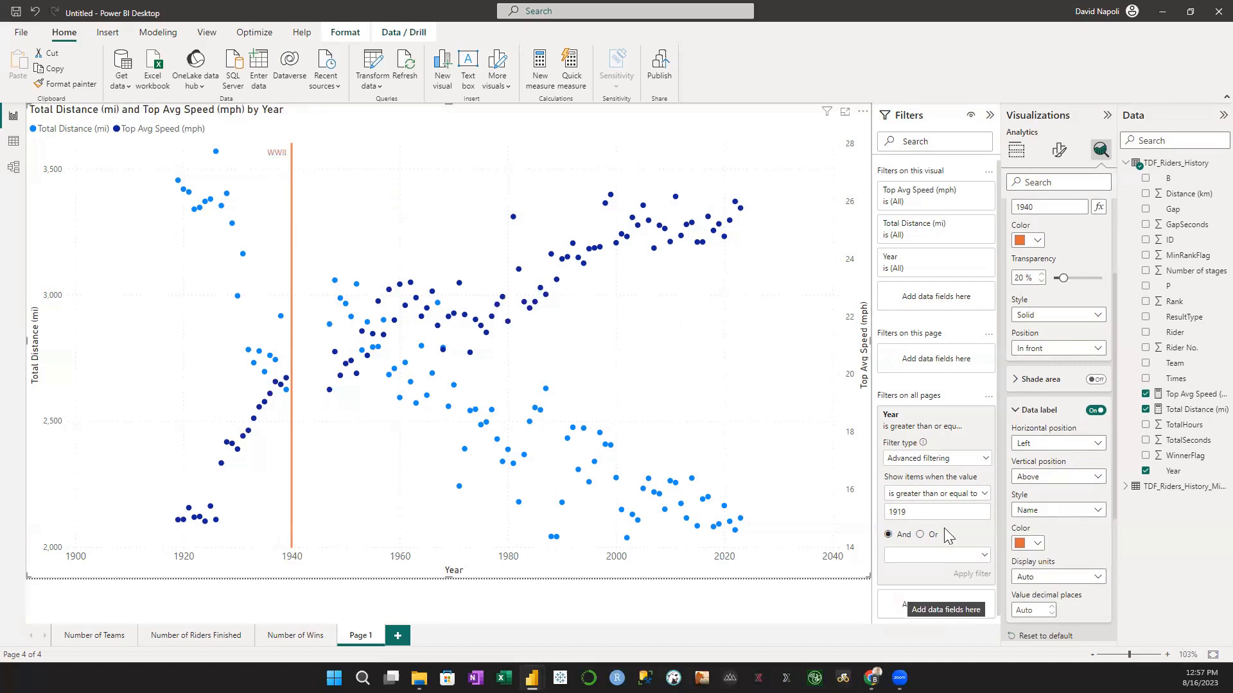
# Add a second X-axis constant line, name it WWII and set its value to 1946.
pyautogui.scroll(3, 1105, 244)
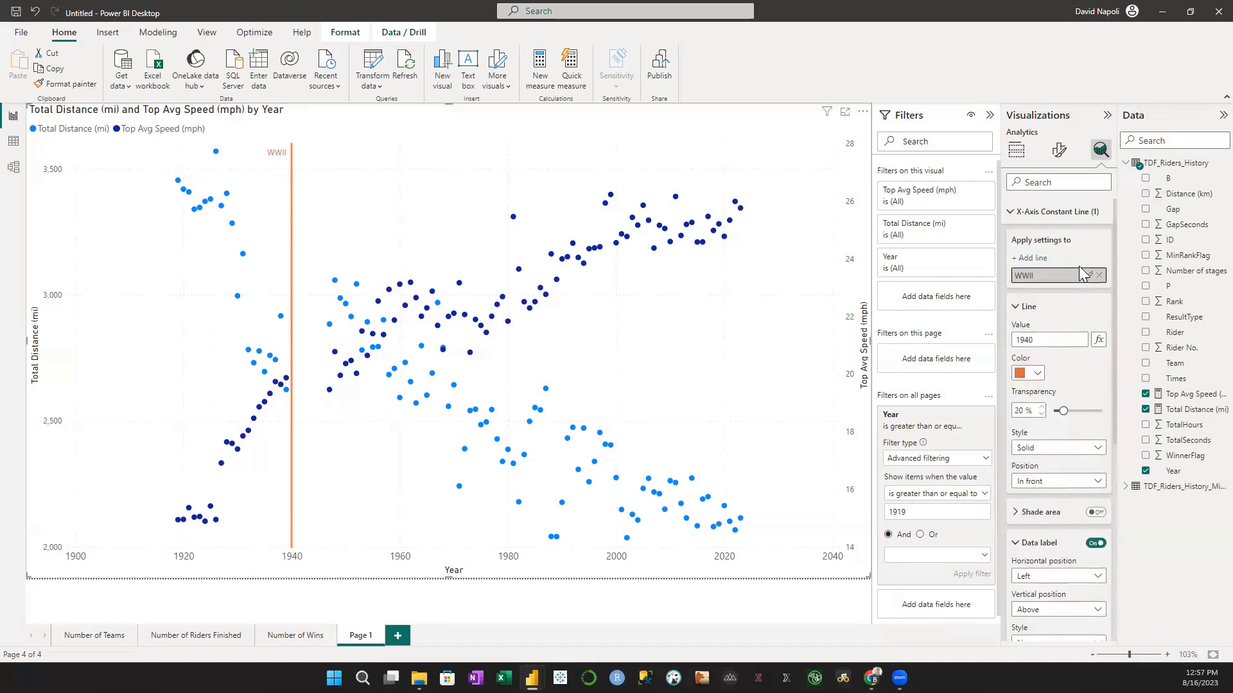
pyautogui.click(1030, 257)
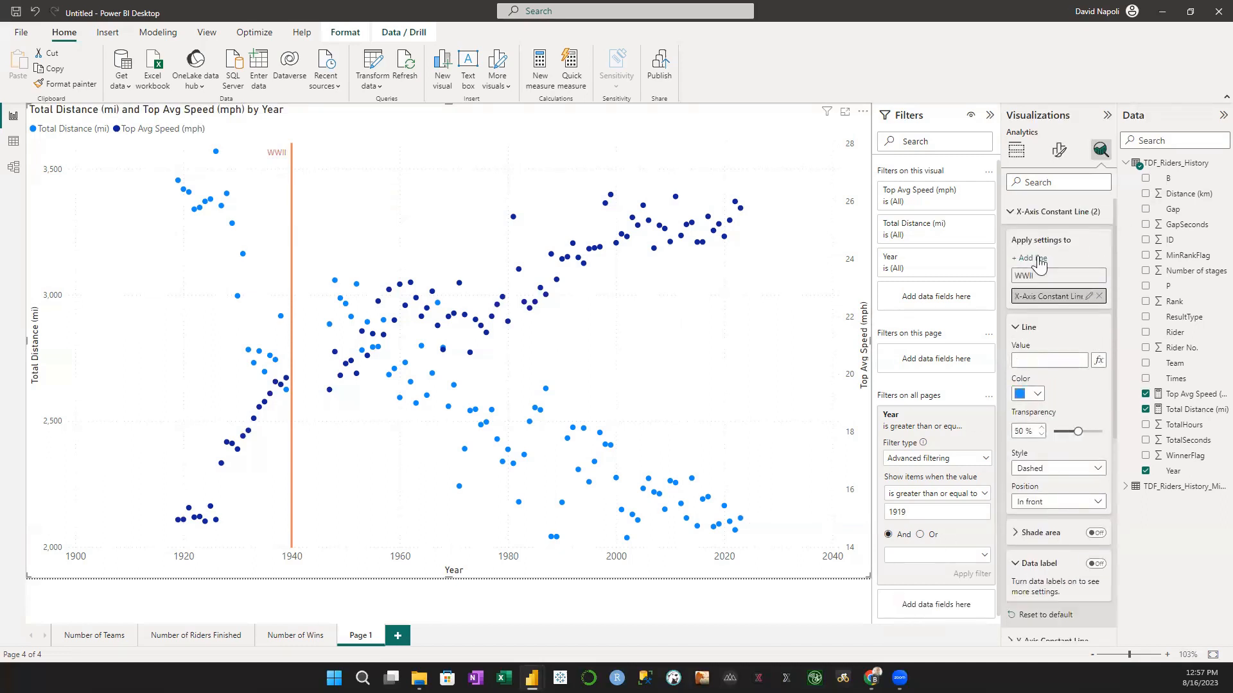
pyautogui.click(1089, 296)
pyautogui.write('WWII')
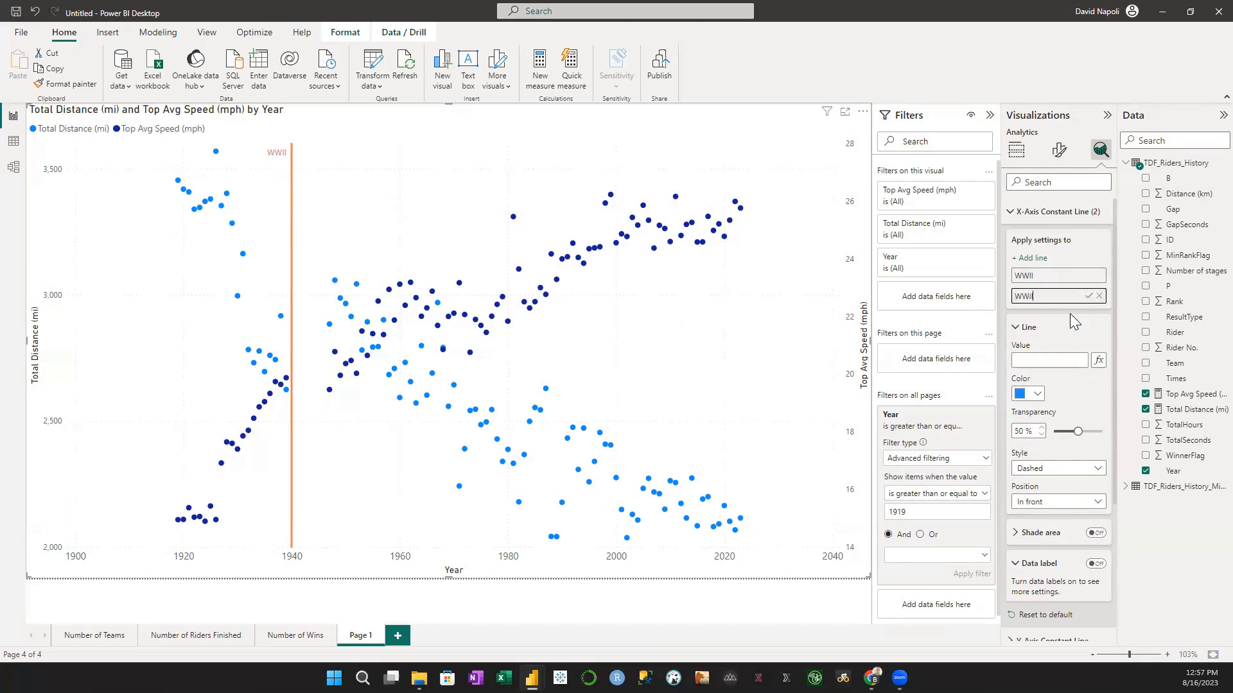
pyautogui.click(1039, 360)
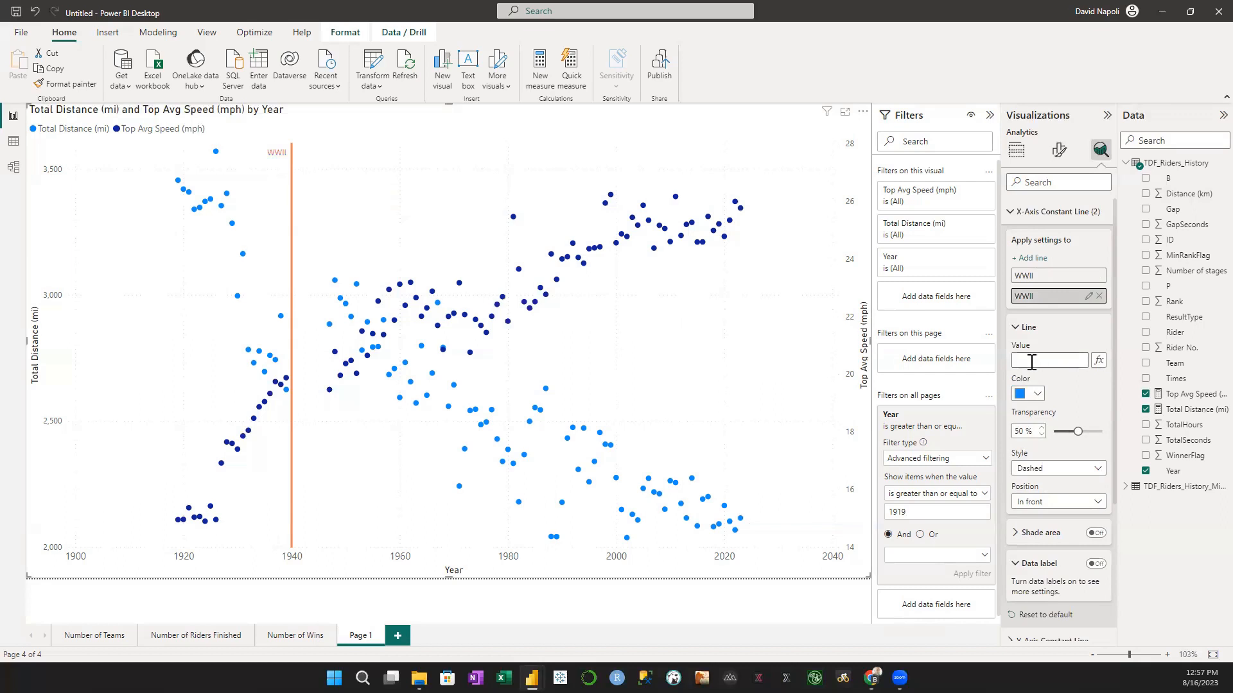
pyautogui.write('1946')
# Format the 1946 constant line in orange with 20% transparency and Solid style.
pyautogui.click(1036, 395)
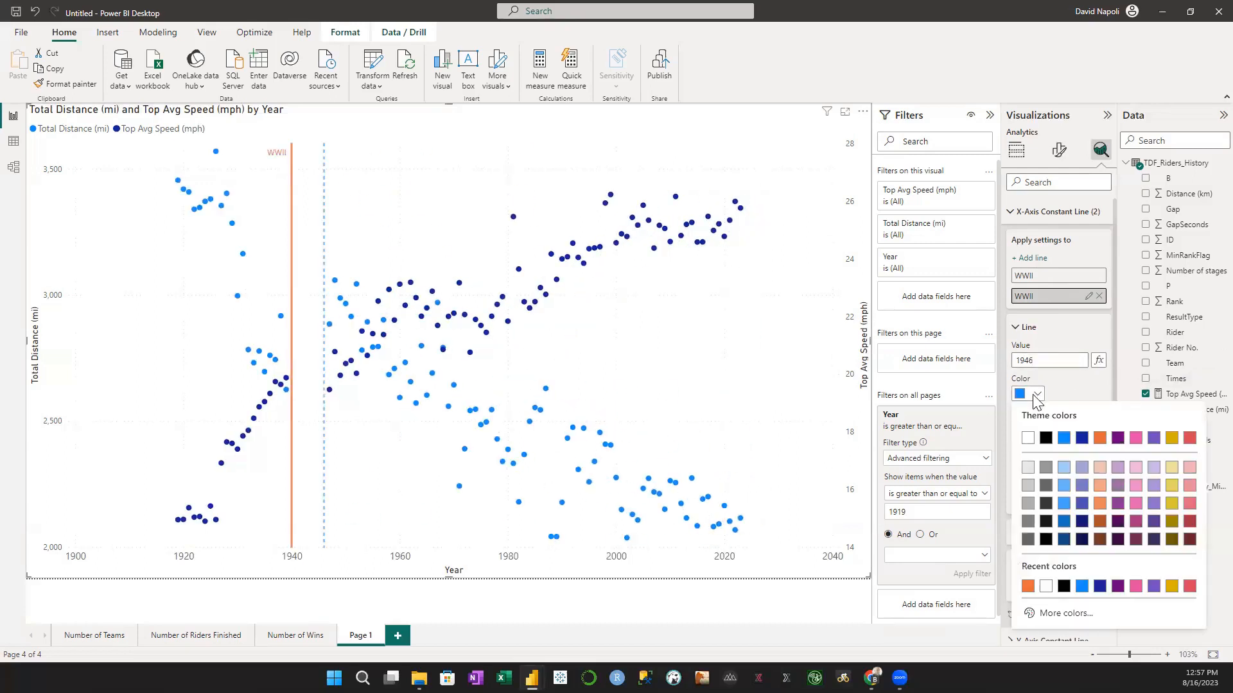
pyautogui.click(1100, 438)
pyautogui.doubleClick(1025, 431)
pyautogui.write('20')
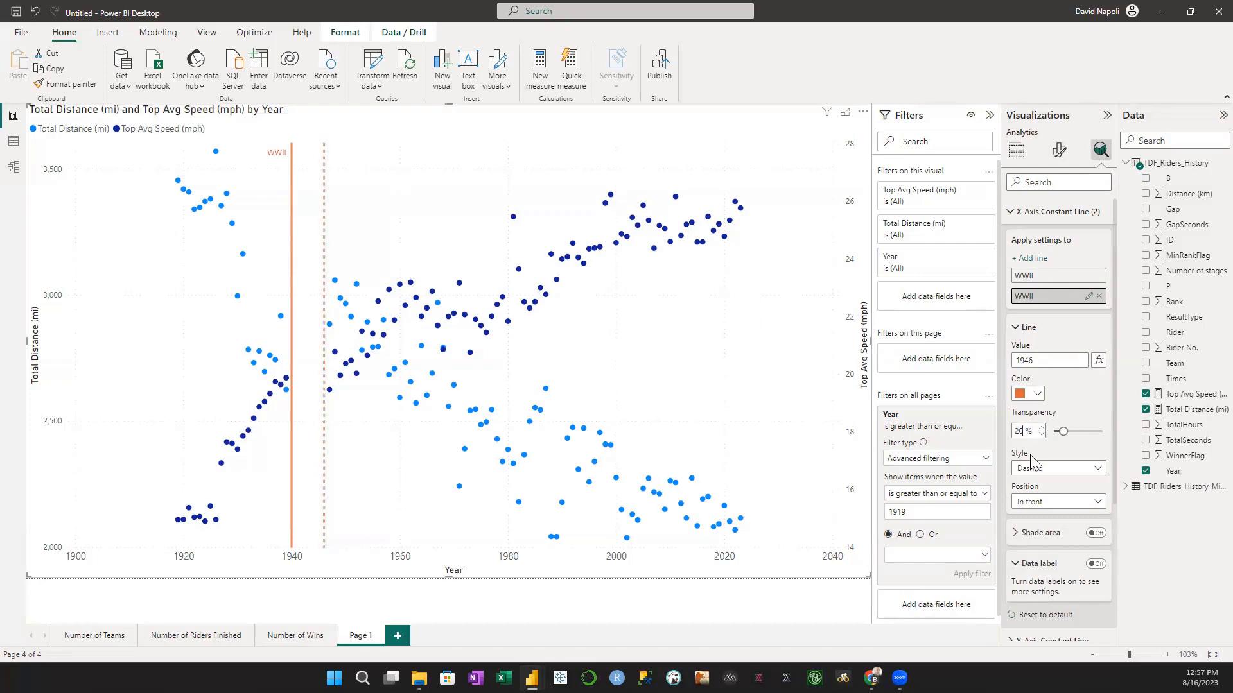
pyautogui.click(1055, 468)
pyautogui.click(1047, 506)
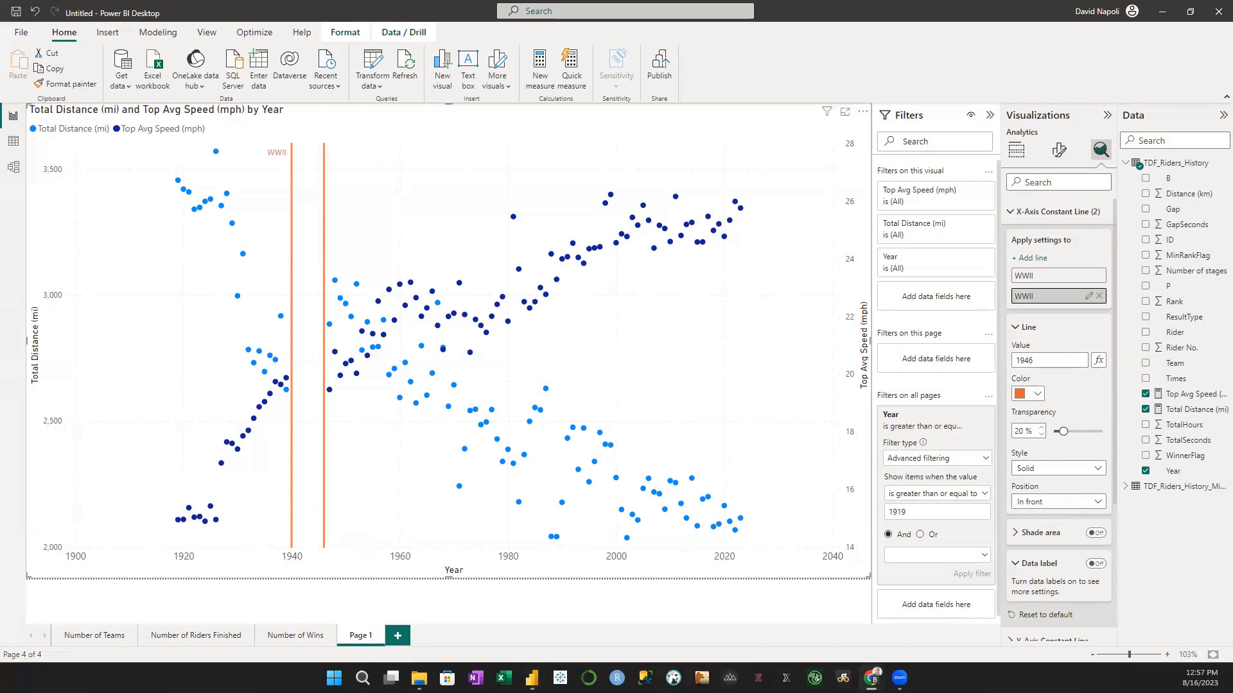
# Rename the report page Page 1 as "TdF Average Speed vs Distance".
pyautogui.doubleClick(371, 641)
pyautogui.write('TdF')
pyautogui.write(' Average')
pyautogui.write(' Speed')
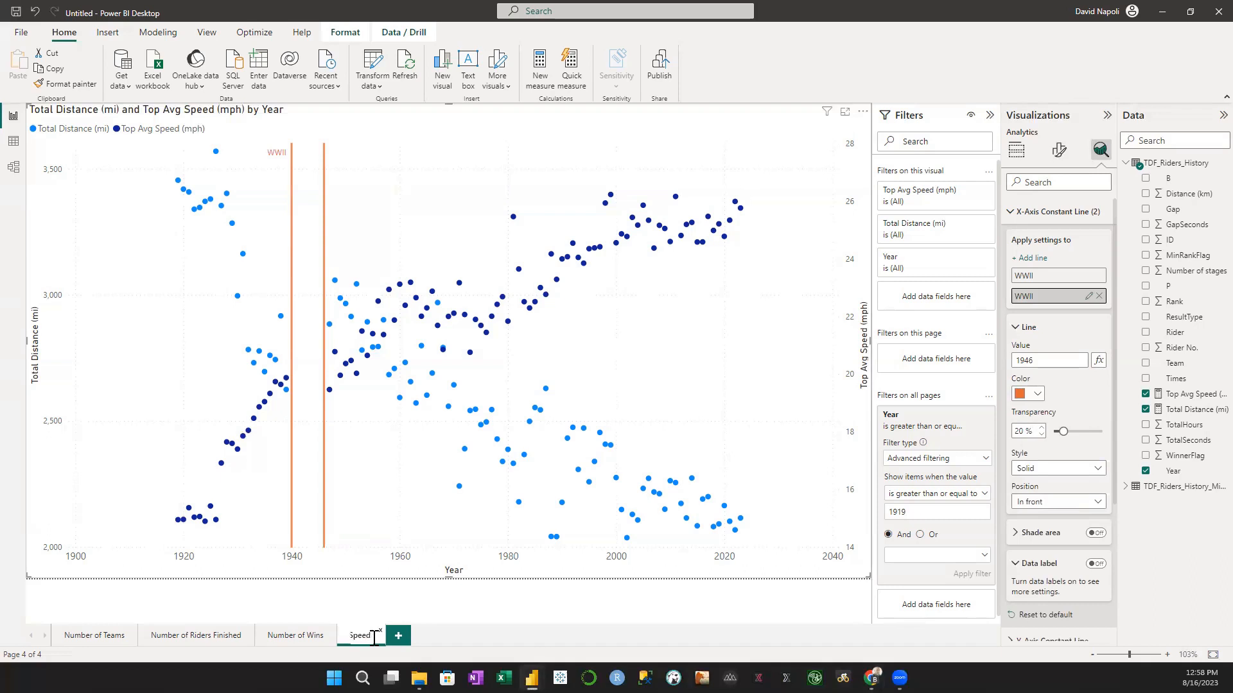
pyautogui.write(' and Distance')
pyautogui.press('Return')
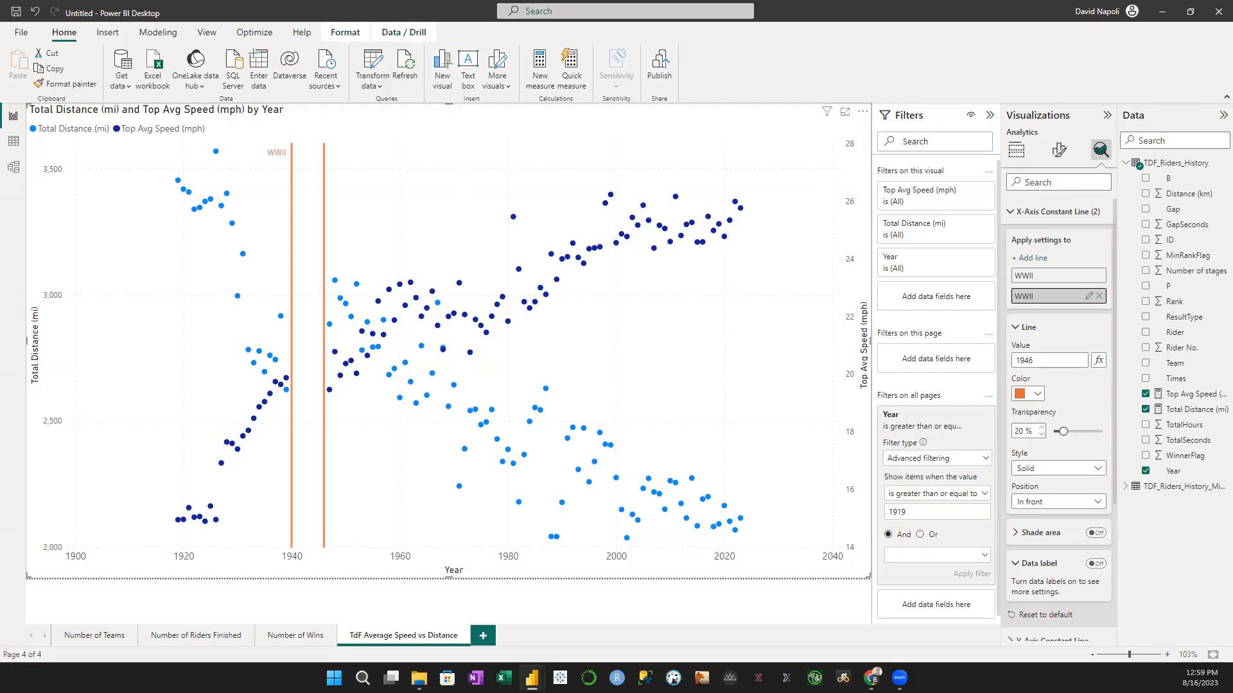
pyautogui.click(19, 37)
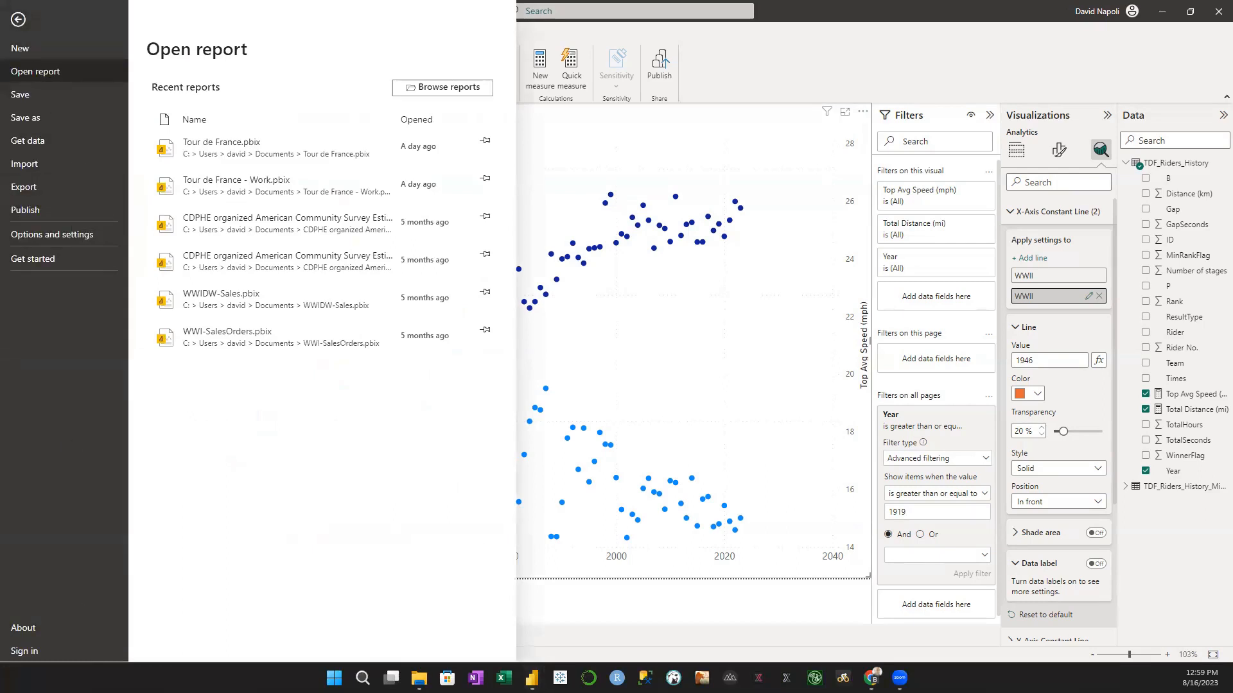
pyautogui.click(18, 21)
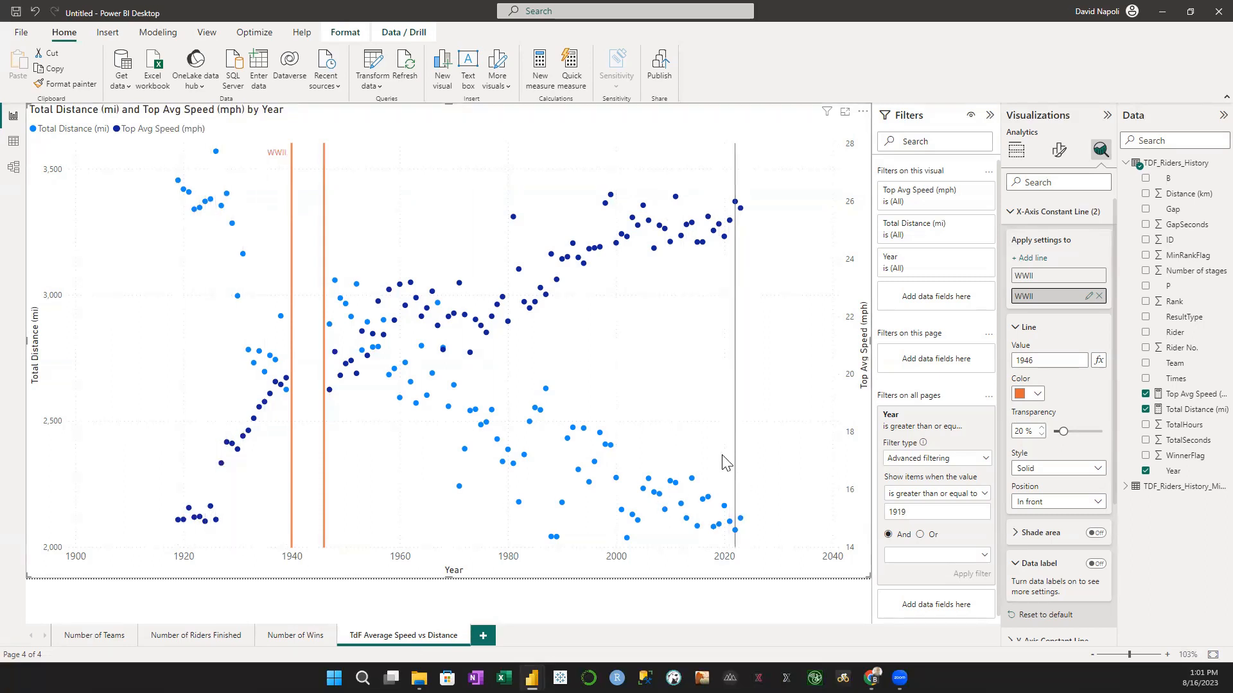
pyautogui.moveTo(737, 457)
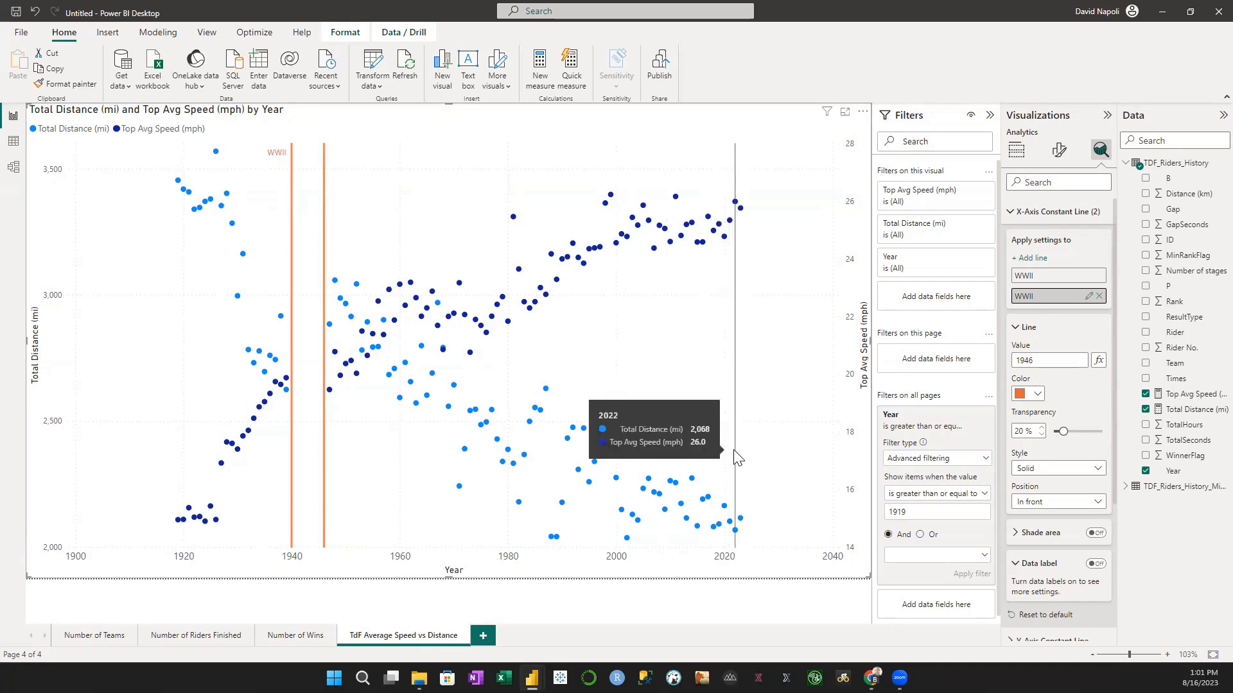